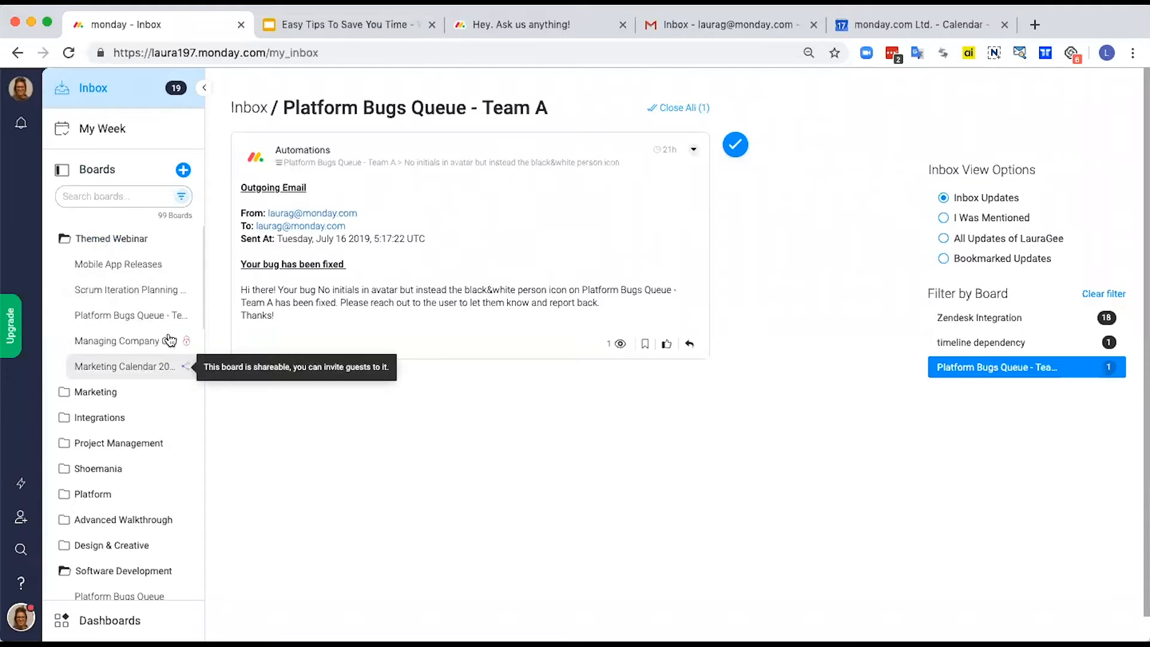
# Step: Rename the Themed Webinar folder to "Tips to save you timw"
pyautogui.click(124, 240)
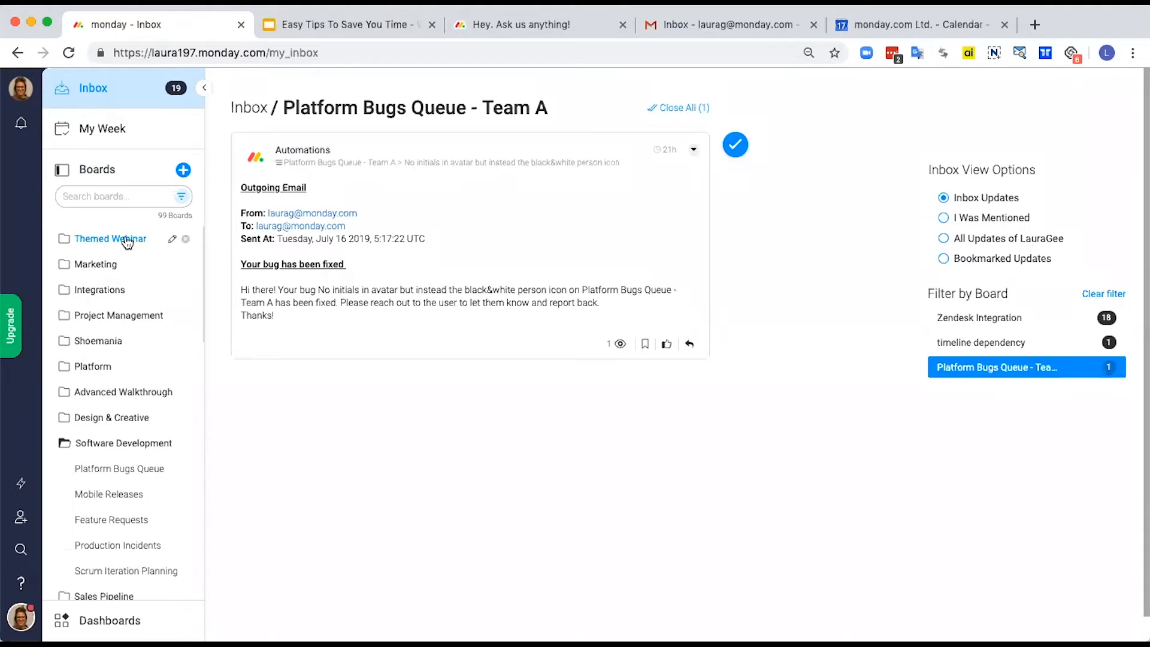
pyautogui.click(127, 239)
pyautogui.click(173, 240)
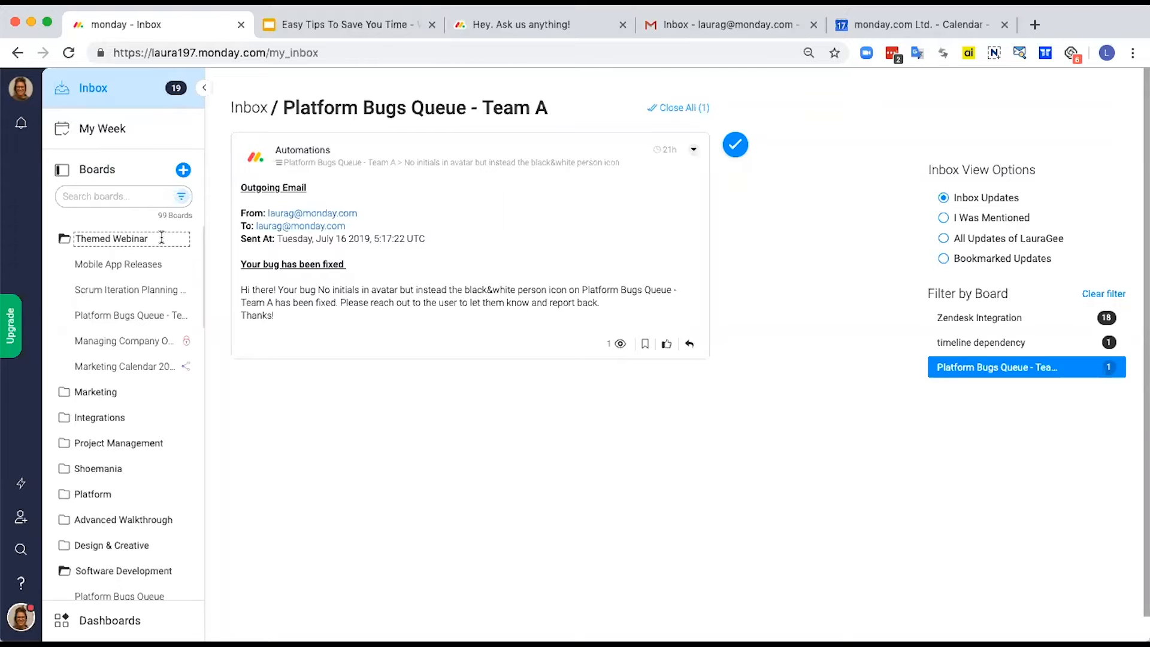
pyautogui.moveTo(149, 238); pyautogui.dragTo(74, 239)
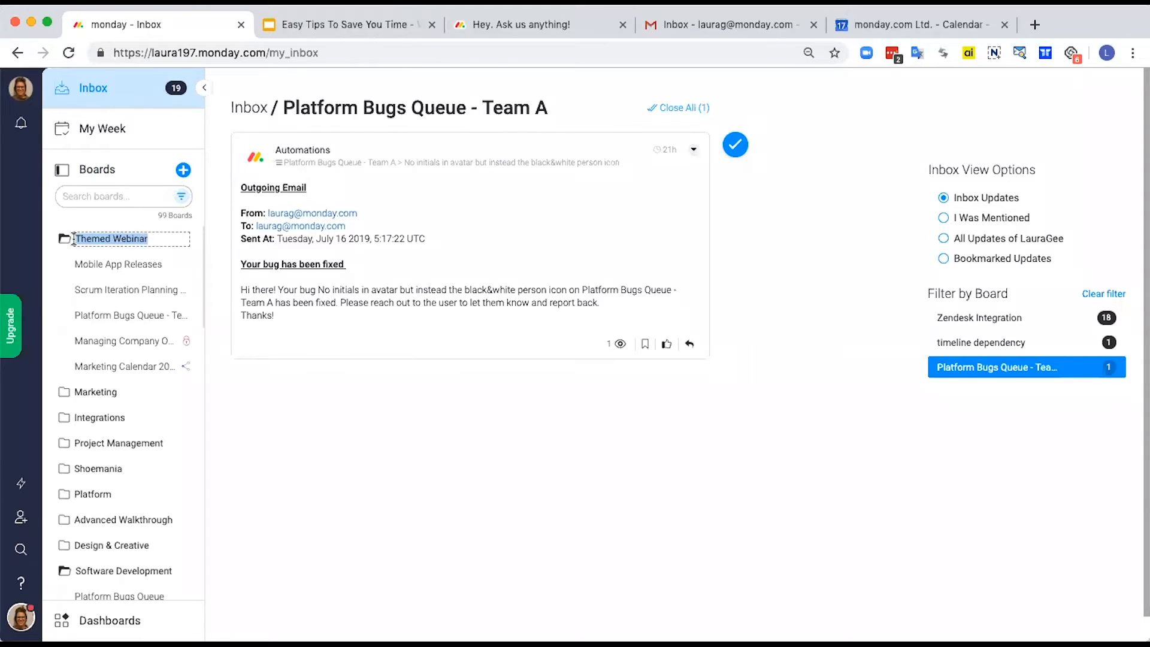
pyautogui.press('BackSpace')
pyautogui.write('Tip')
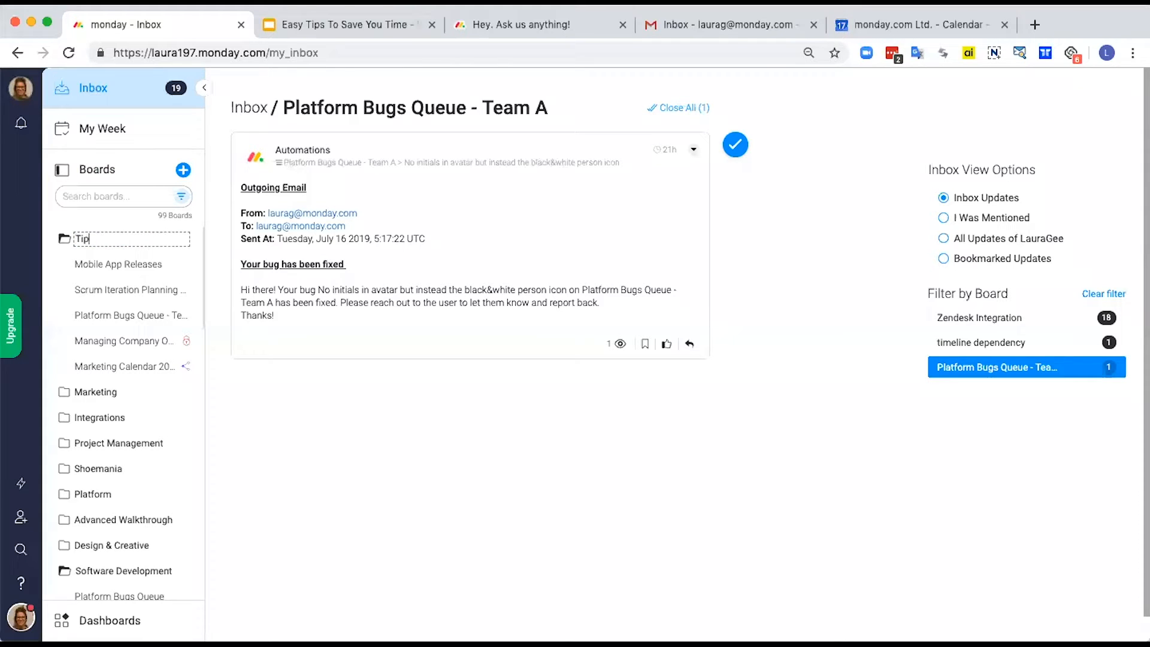
pyautogui.write('s to save you time')
pyautogui.press('Return')
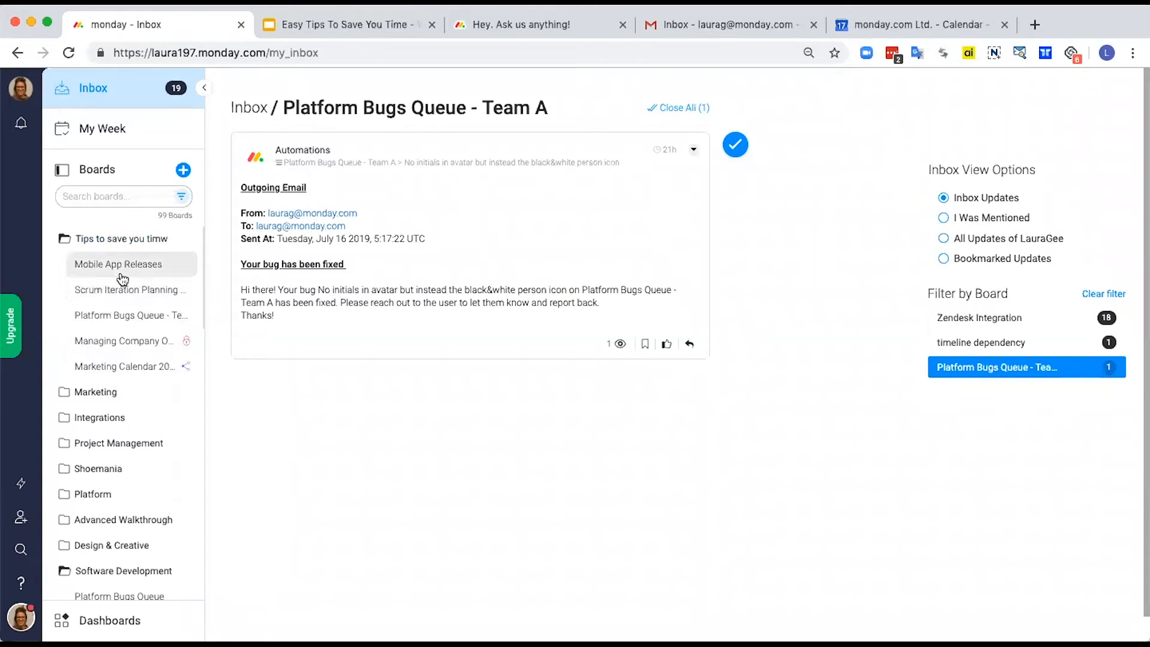
# Step: Search the boards list for "scrum", look at the board filter options, and clear the search
pyautogui.click(103, 197)
pyautogui.scroll(-10, 126, 314)
pyautogui.scroll(10, 127, 320)
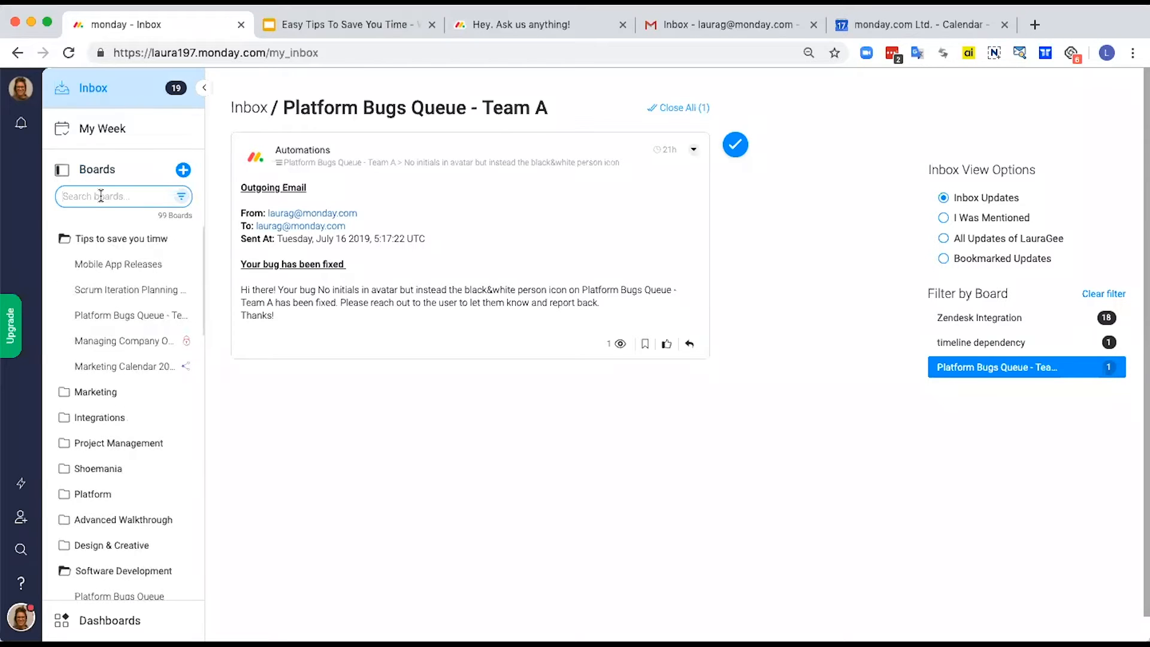
pyautogui.write('scrum')
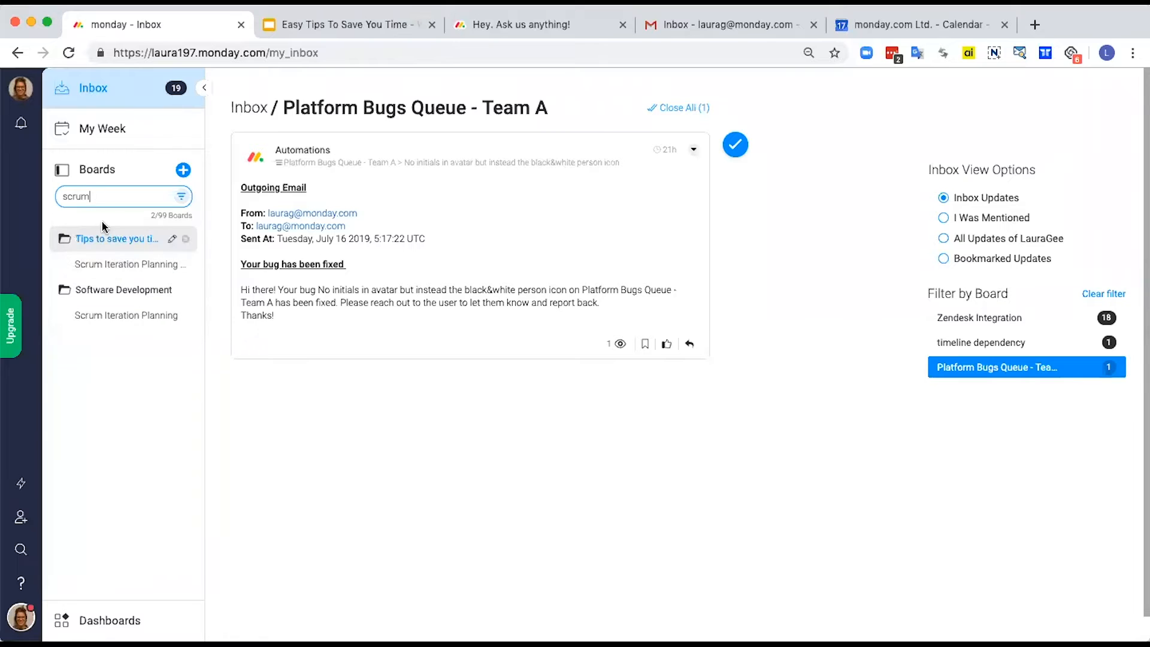
pyautogui.click(181, 197)
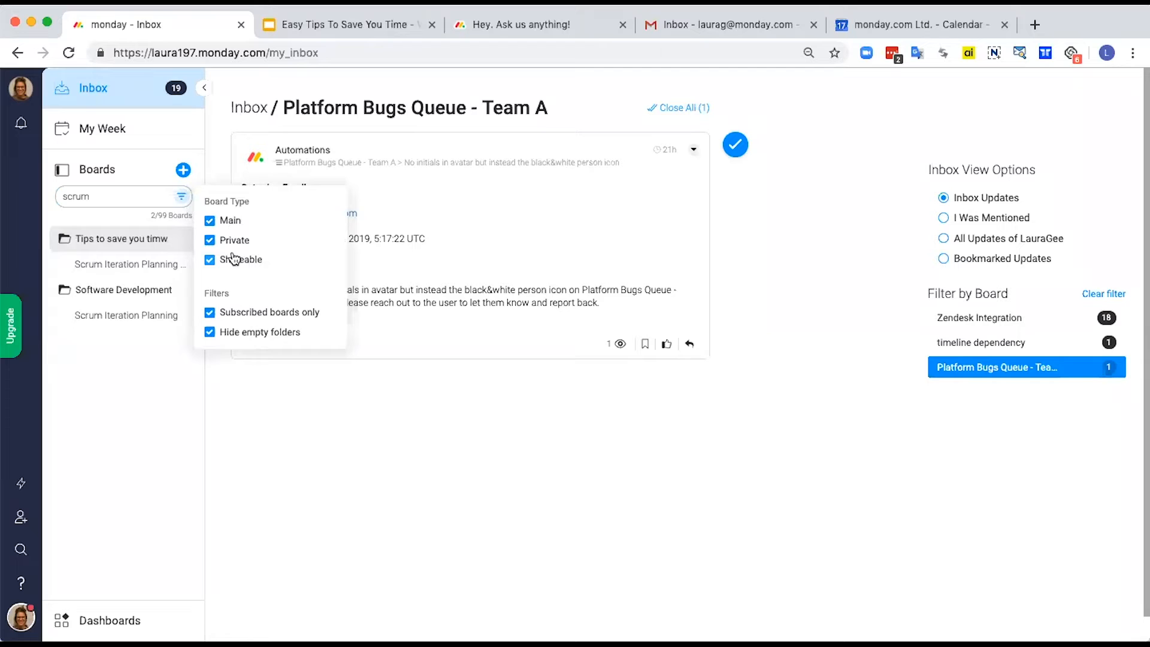
pyautogui.doubleClick(79, 196)
pyautogui.press('BackSpace')
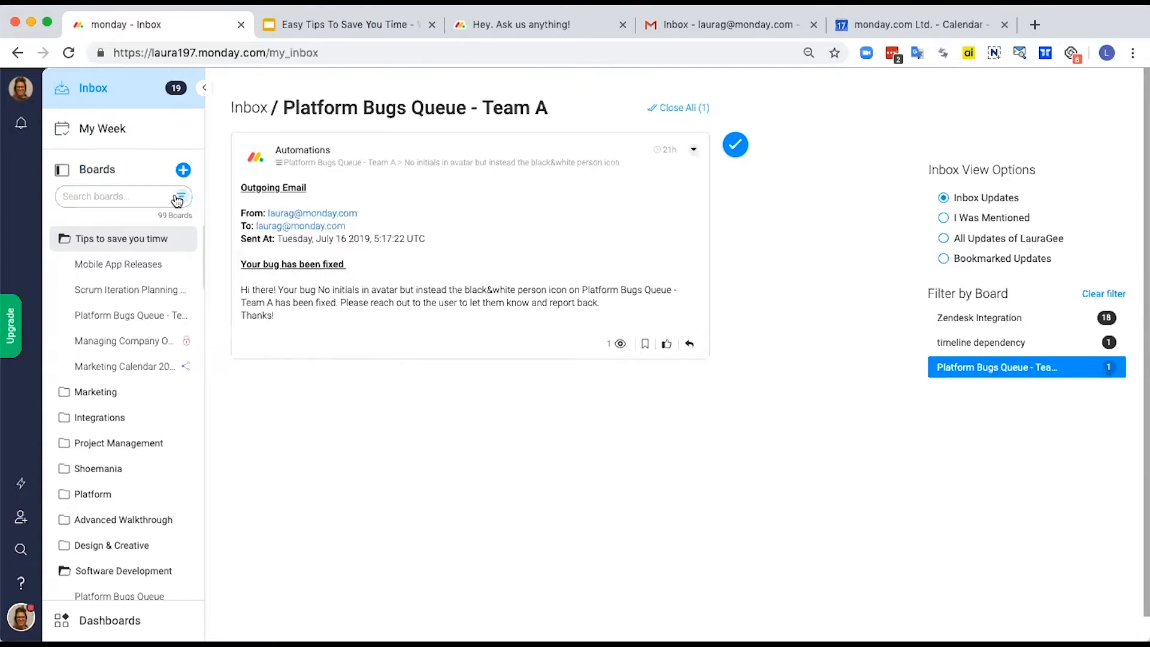
# Step: Filter the boards list to private boards only, restore the Main and Shareable types, and close the filter options
pyautogui.click(181, 196)
pyautogui.click(210, 260)
pyautogui.click(210, 221)
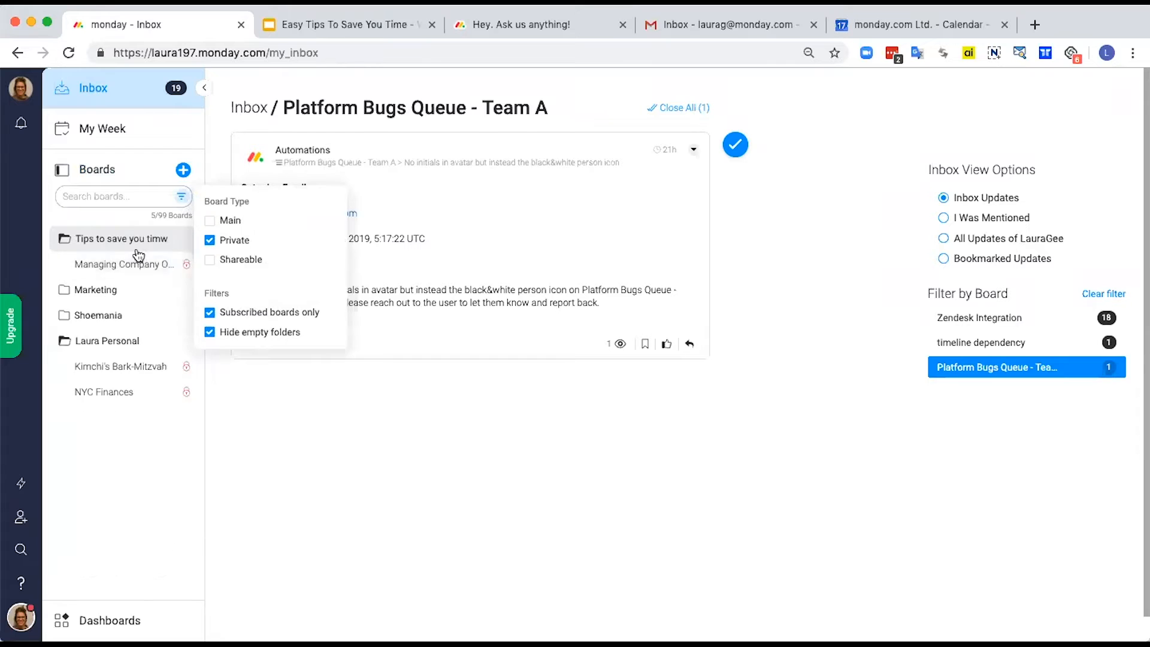
pyautogui.click(211, 221)
pyautogui.click(209, 260)
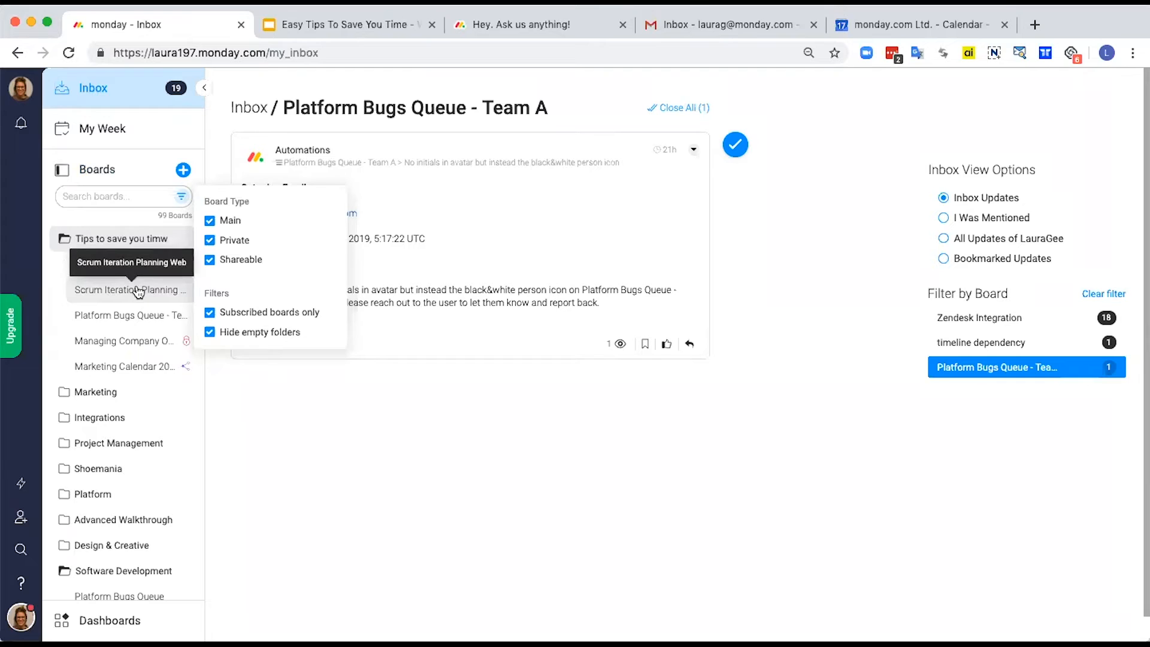
pyautogui.scroll(-3, 137, 367)
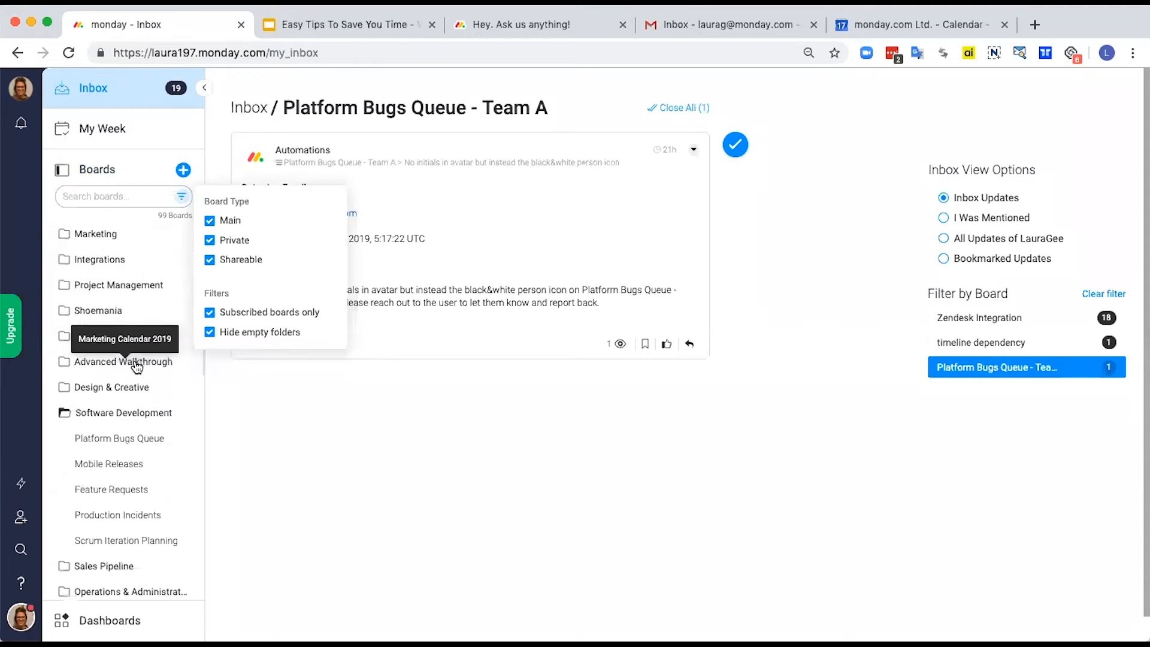
pyautogui.scroll(-1, 137, 367)
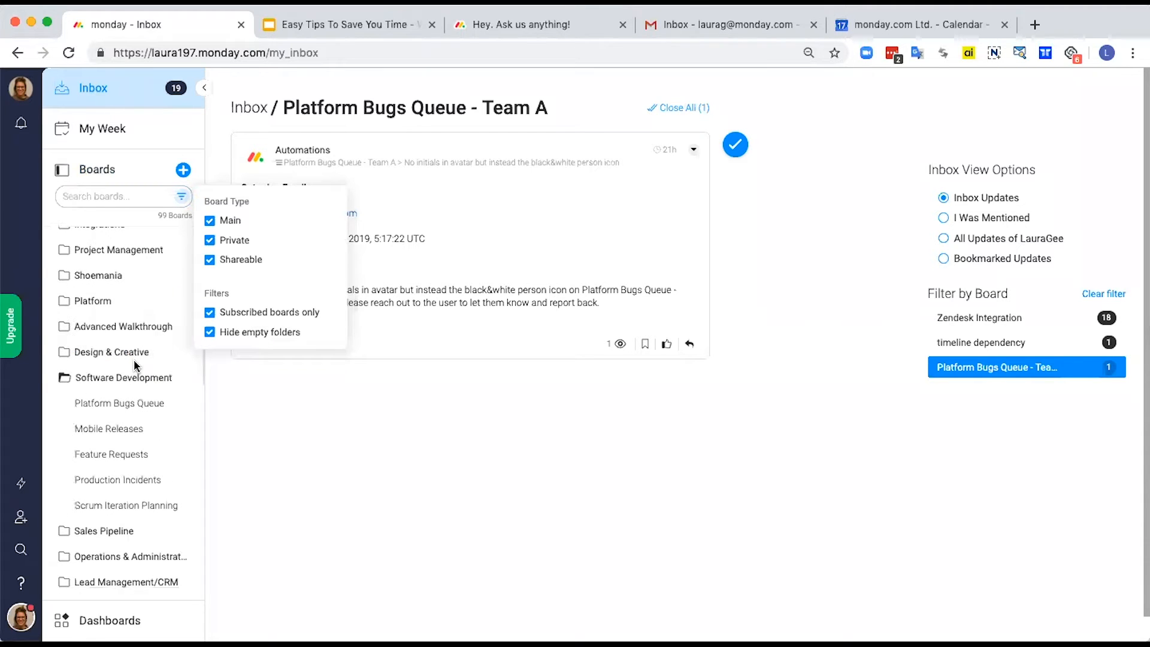
pyautogui.scroll(4, 135, 366)
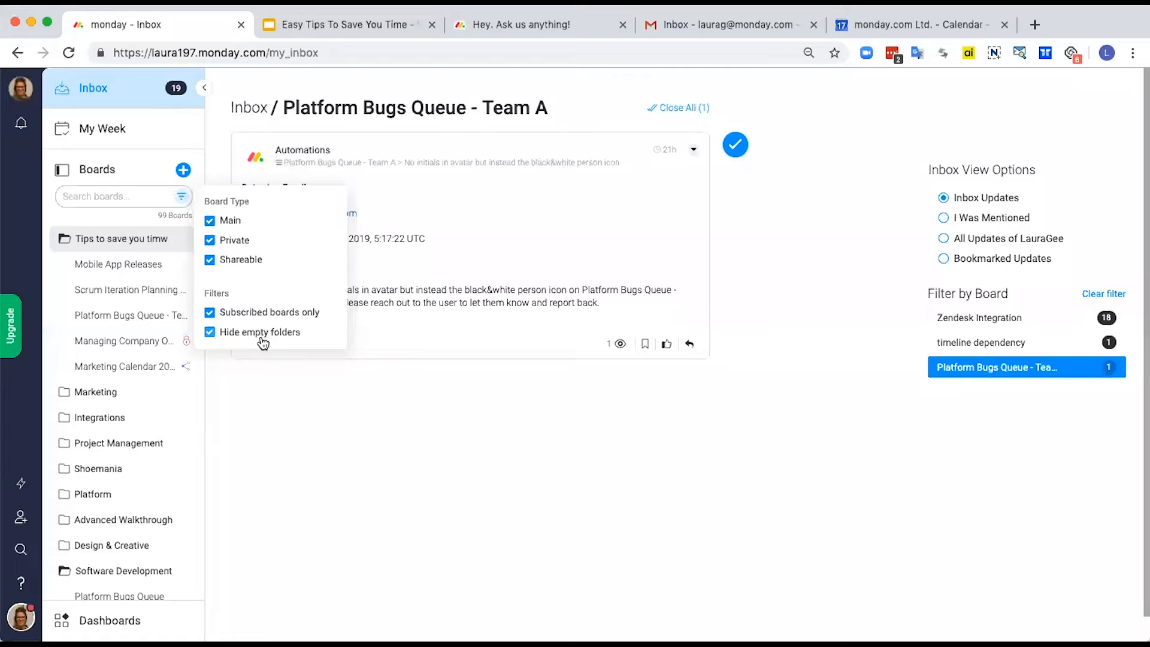
pyautogui.click(170, 199)
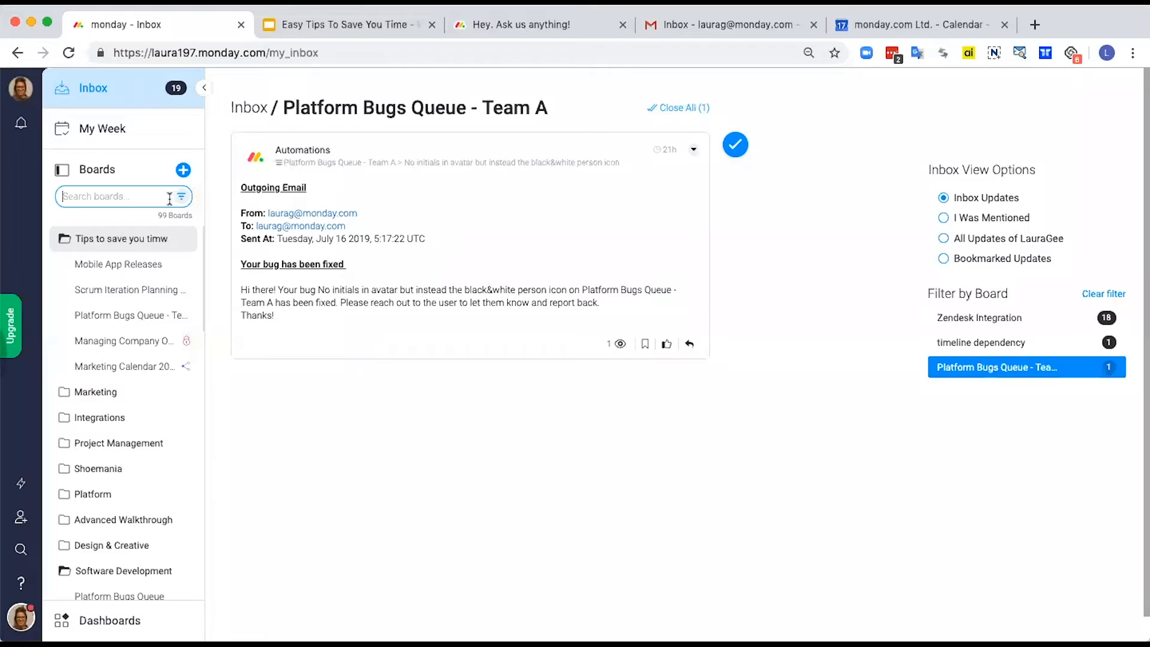
# Step: Collapse the boards sidebar and use Boltswitch to open the Platform Bugs Queue - Team A board
pyautogui.click(204, 91)
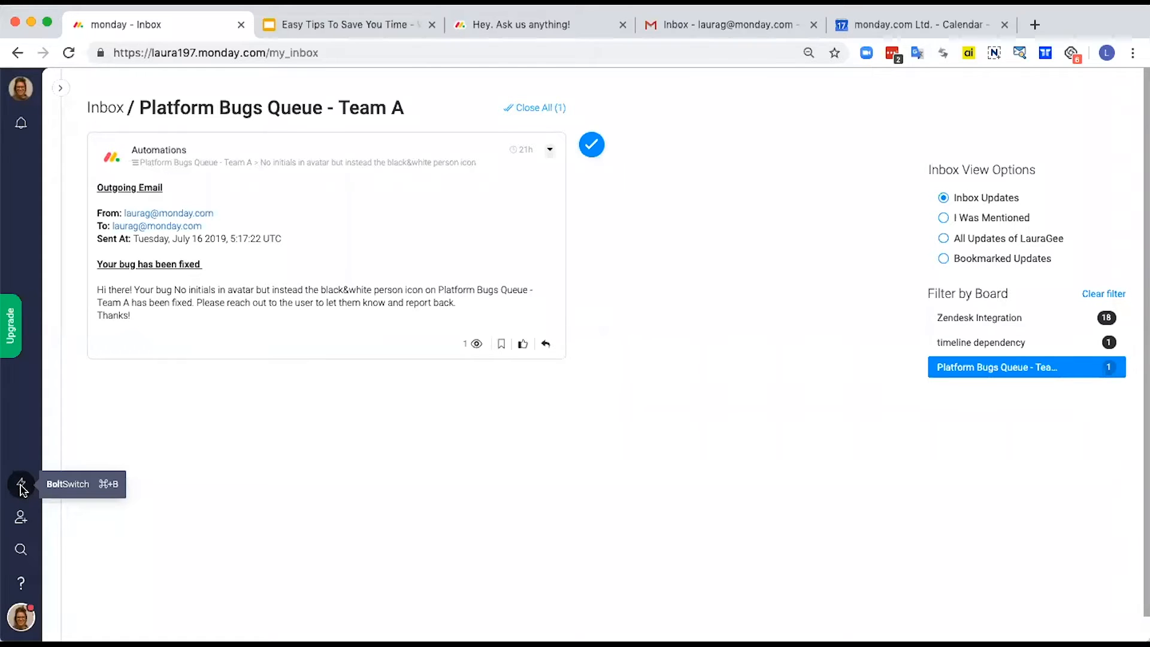
pyautogui.click(22, 488)
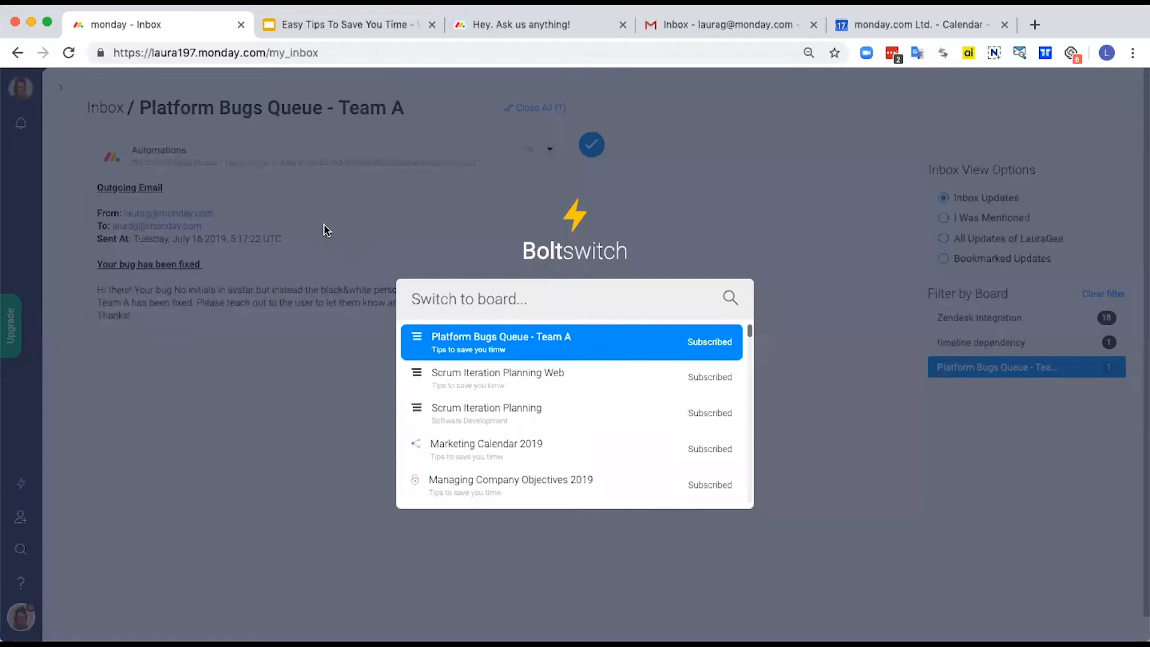
pyautogui.click(488, 343)
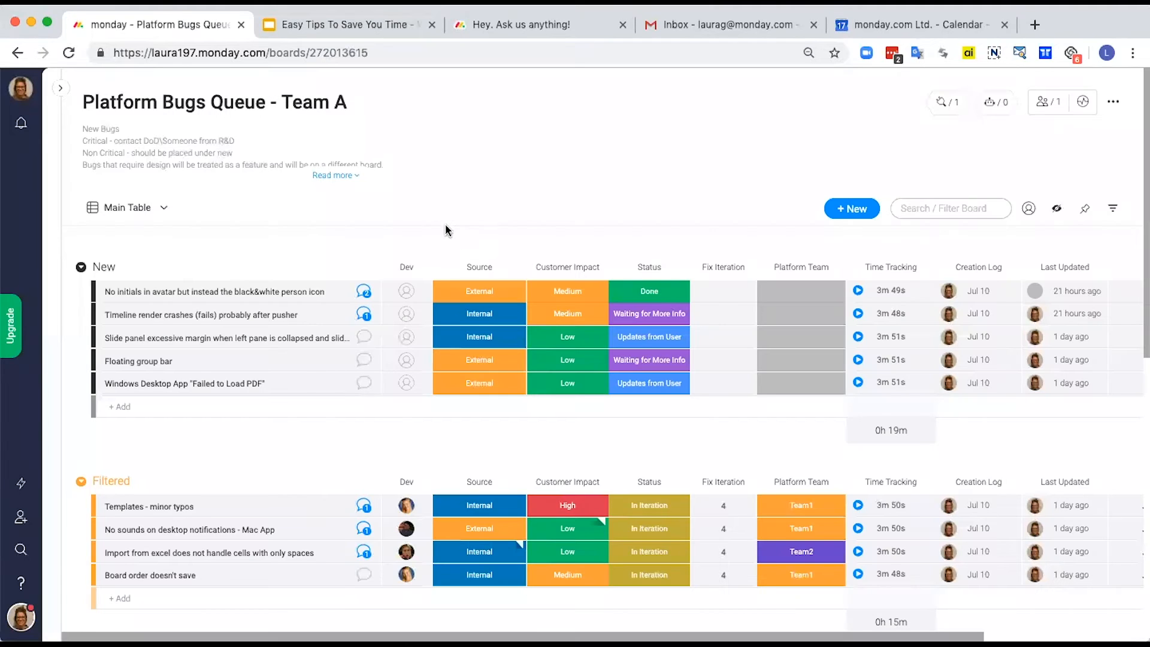
# Step: Use Boltswitch to search for "scrum" and switch to the Scrum Iteration Planning Web board
pyautogui.press('super+b')
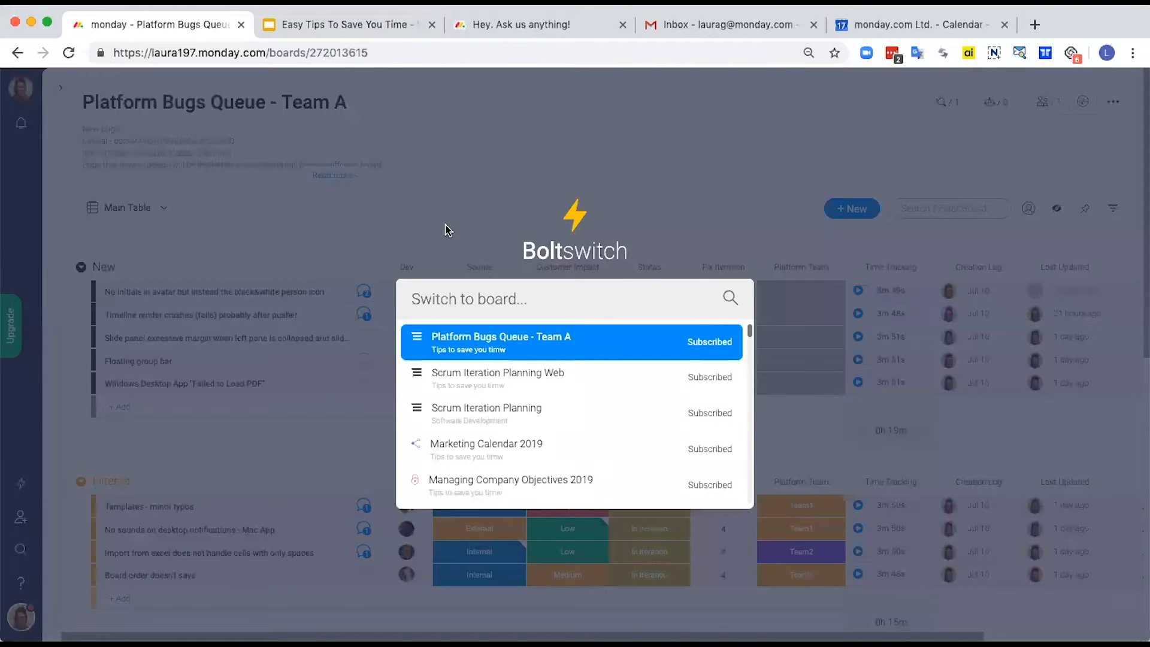
pyautogui.write('axr')
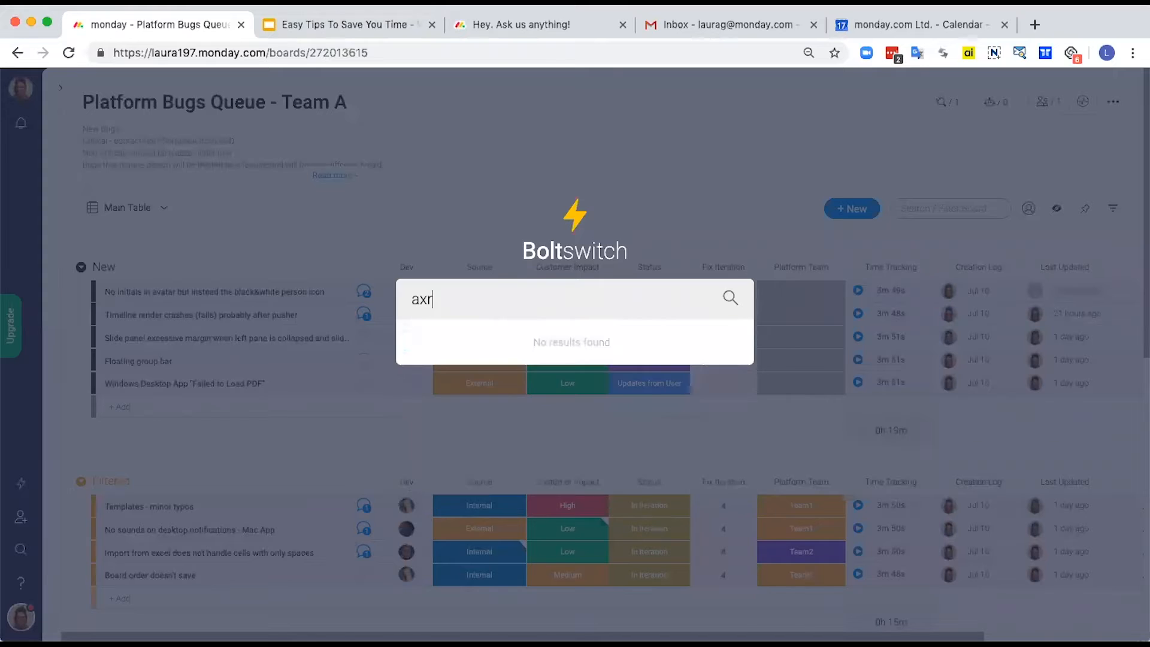
pyautogui.press('BackSpace')
pyautogui.press('BackSpace')
pyautogui.press('BackSpace')
pyautogui.write('scrum')
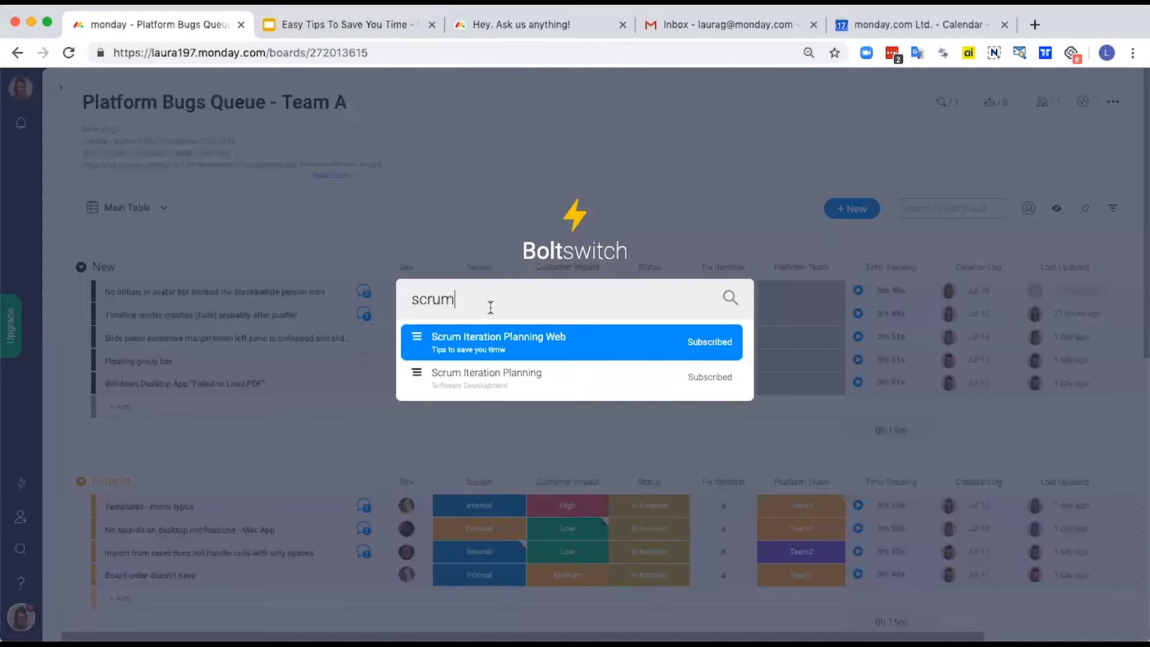
pyautogui.press('Return')
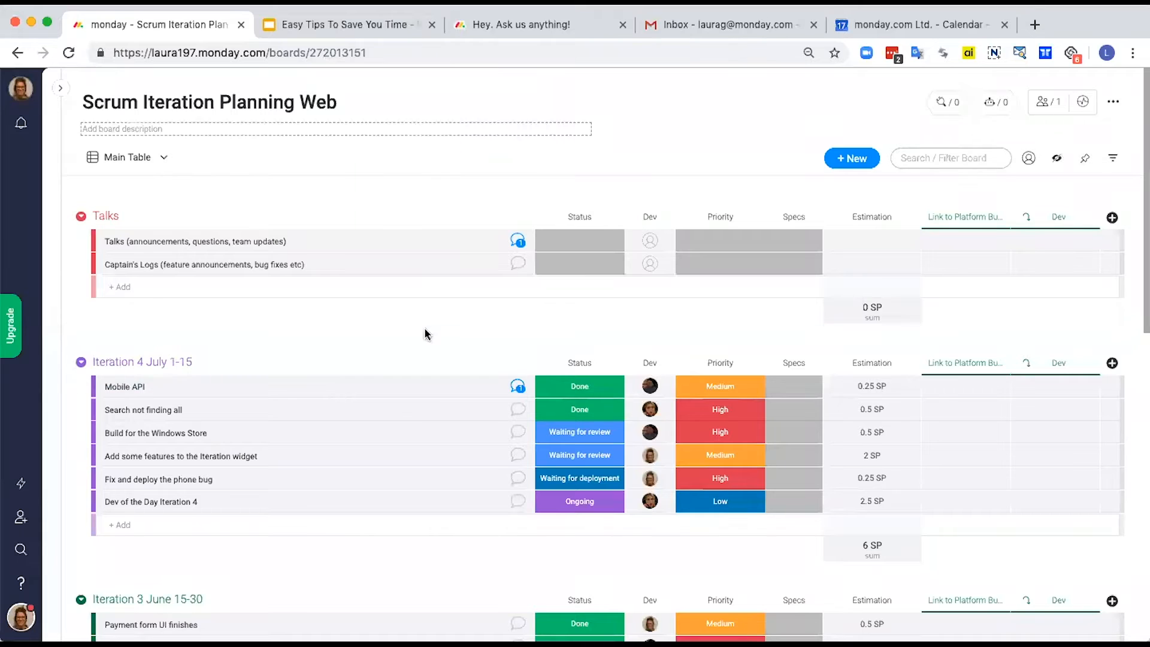
# Step: Expand the boards sidebar and go from the scrum board to Platform Bugs Queue - Team A in the renamed folder
pyautogui.click(62, 89)
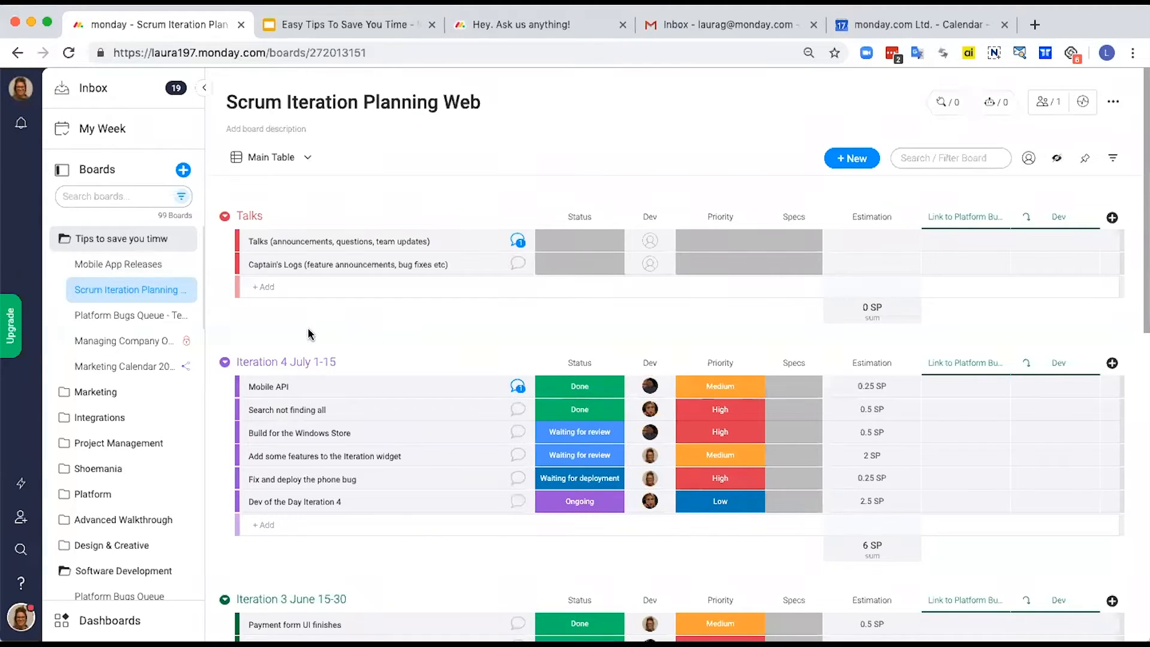
pyautogui.scroll(-3, 257, 432)
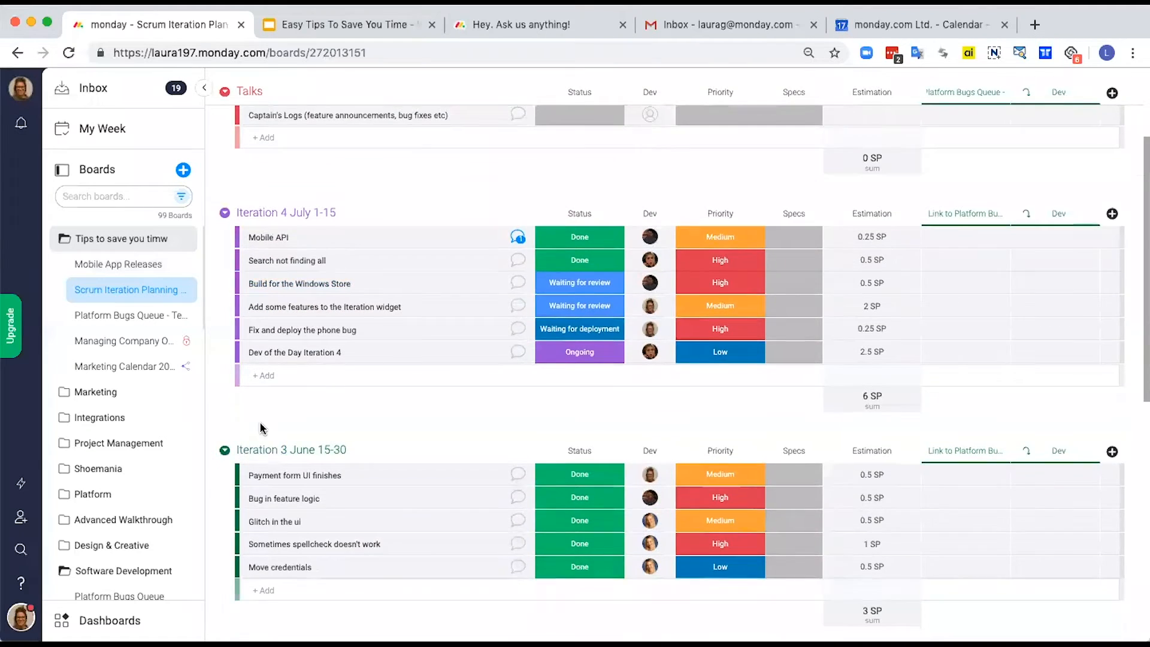
pyautogui.scroll(-2, 261, 427)
pyautogui.scroll(-5, 261, 427)
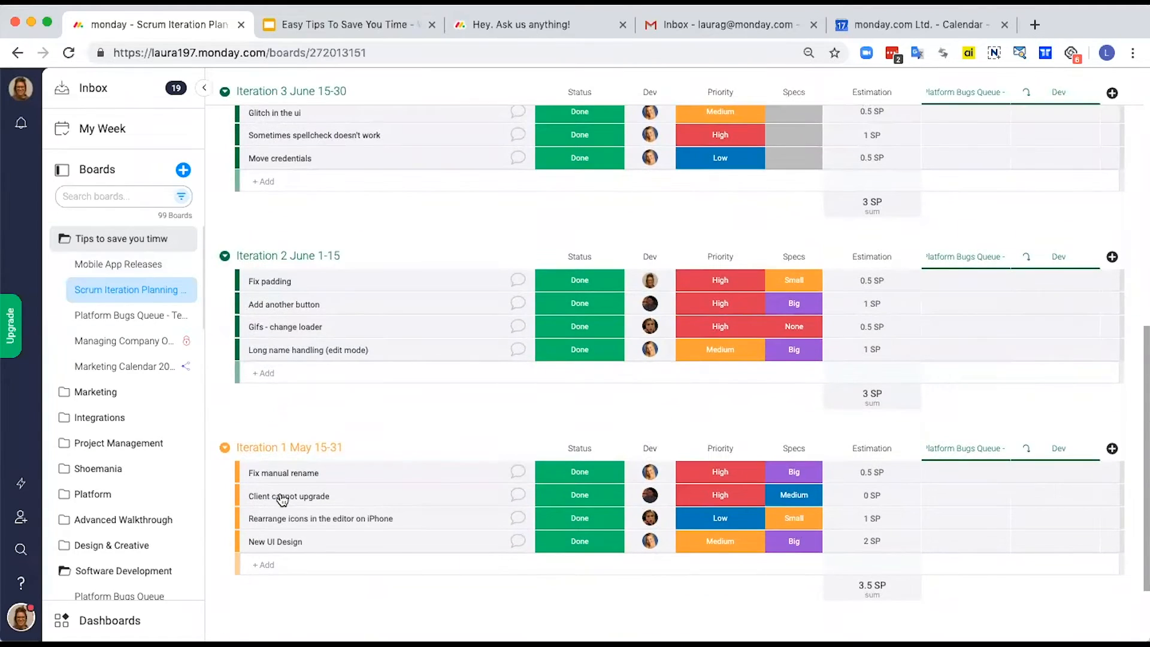
pyautogui.scroll(6, 292, 329)
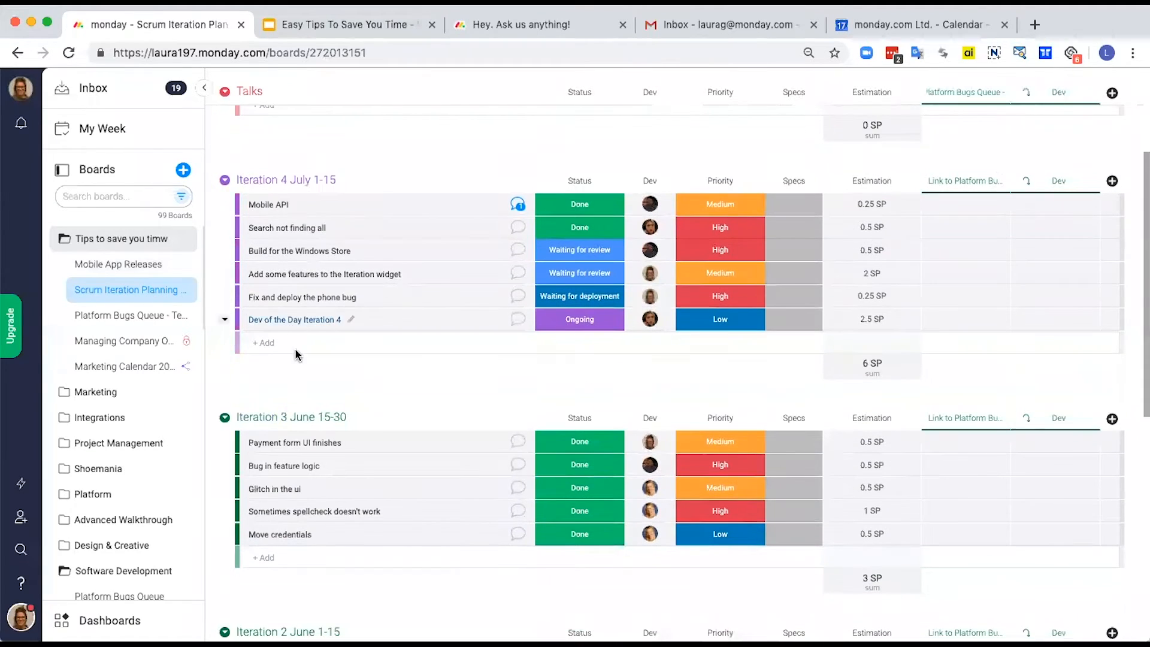
pyautogui.click(132, 316)
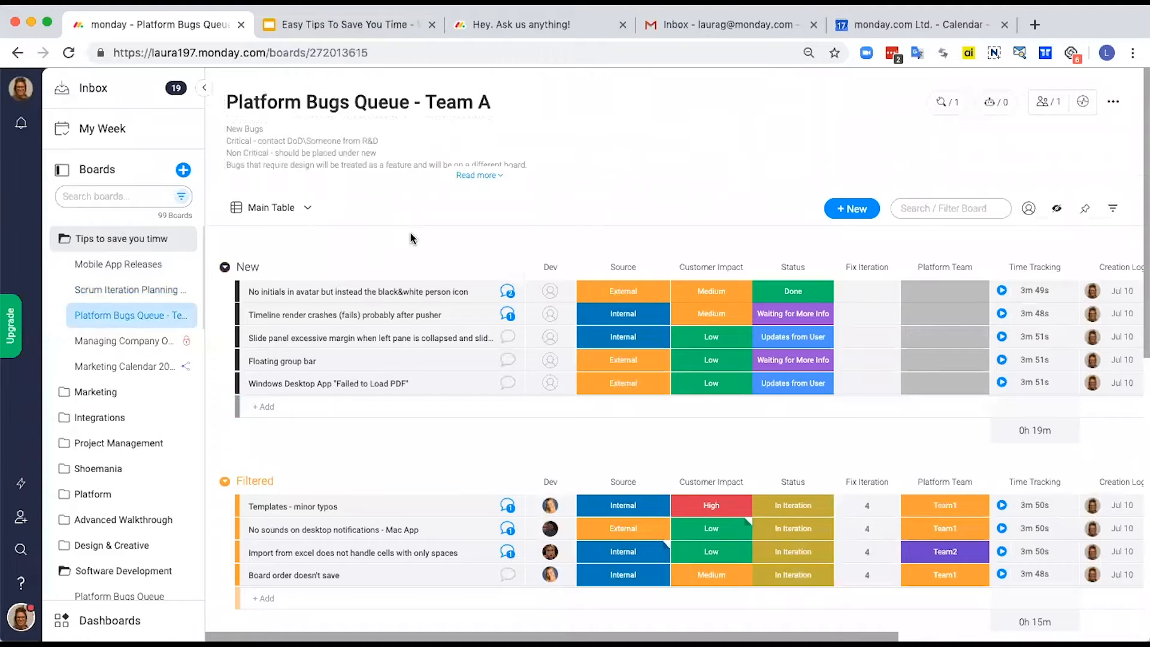
# Step: Duplicate the Filtered group with both its items and updates
pyautogui.scroll(-2, 410, 231)
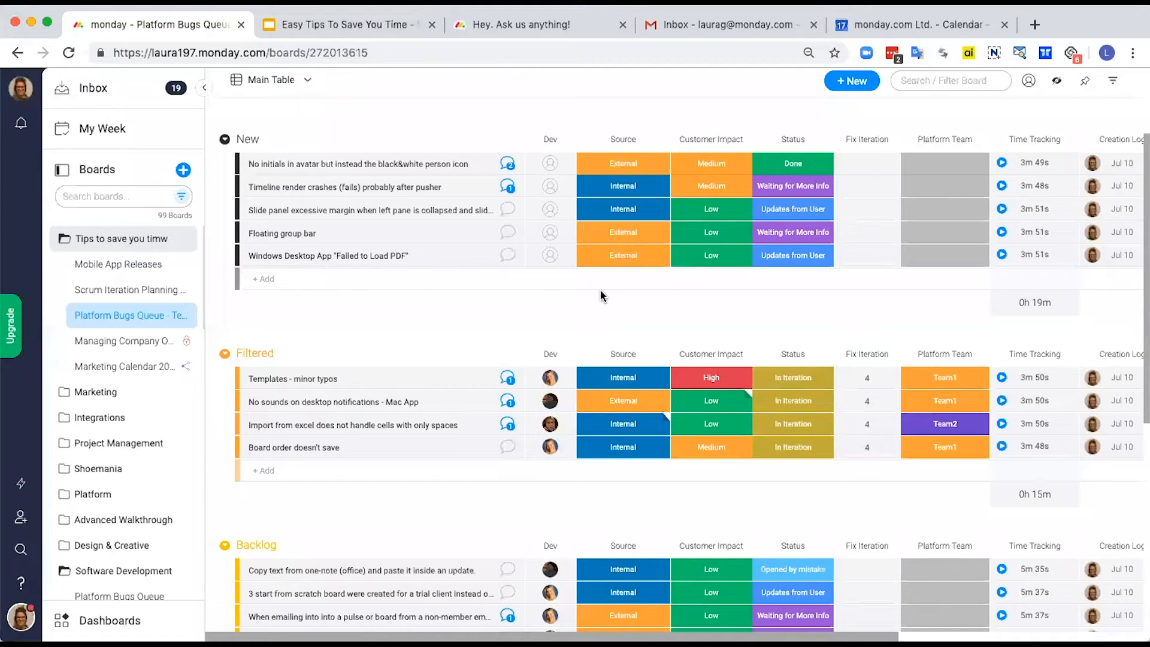
pyautogui.click(225, 356)
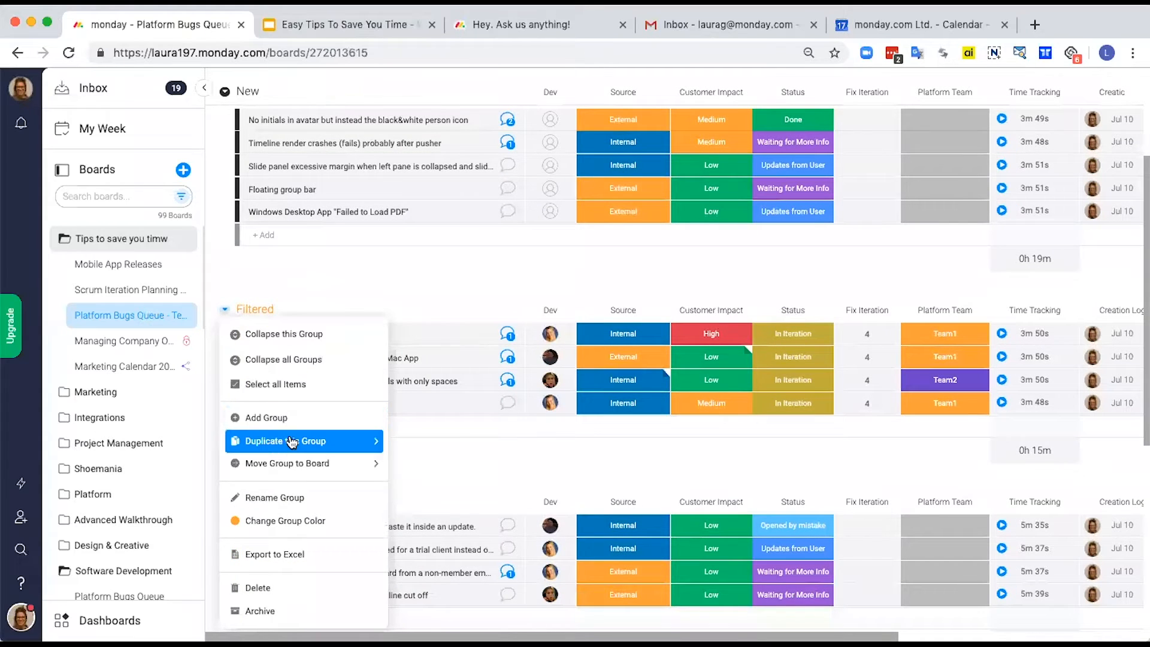
pyautogui.moveTo(294, 444)
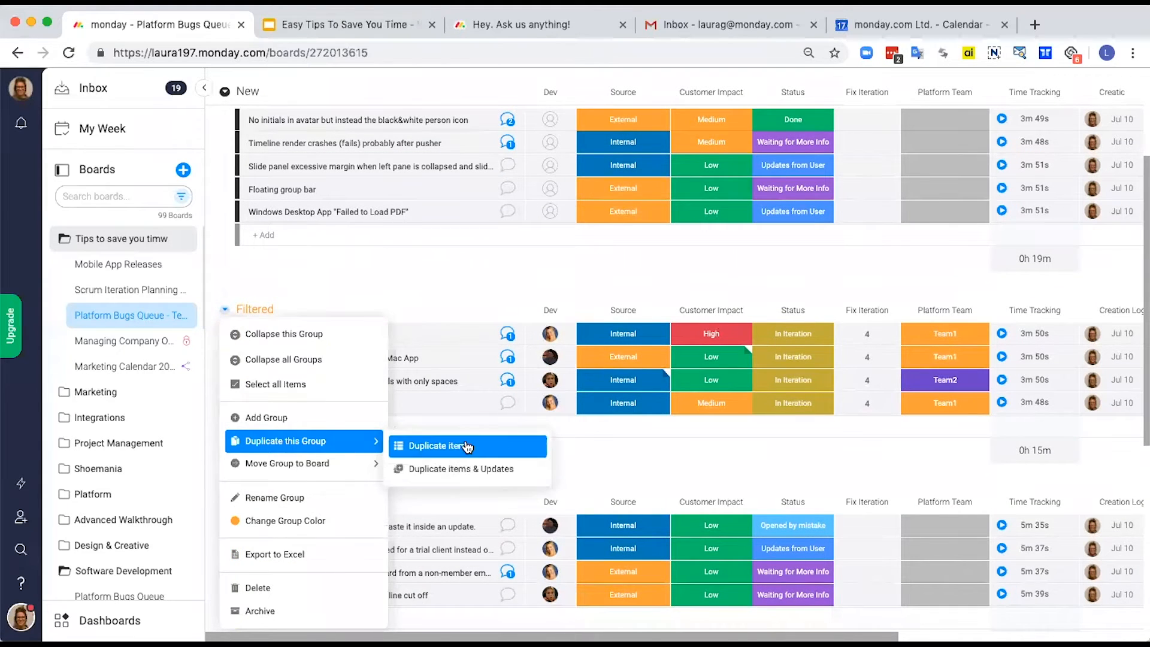
pyautogui.click(525, 475)
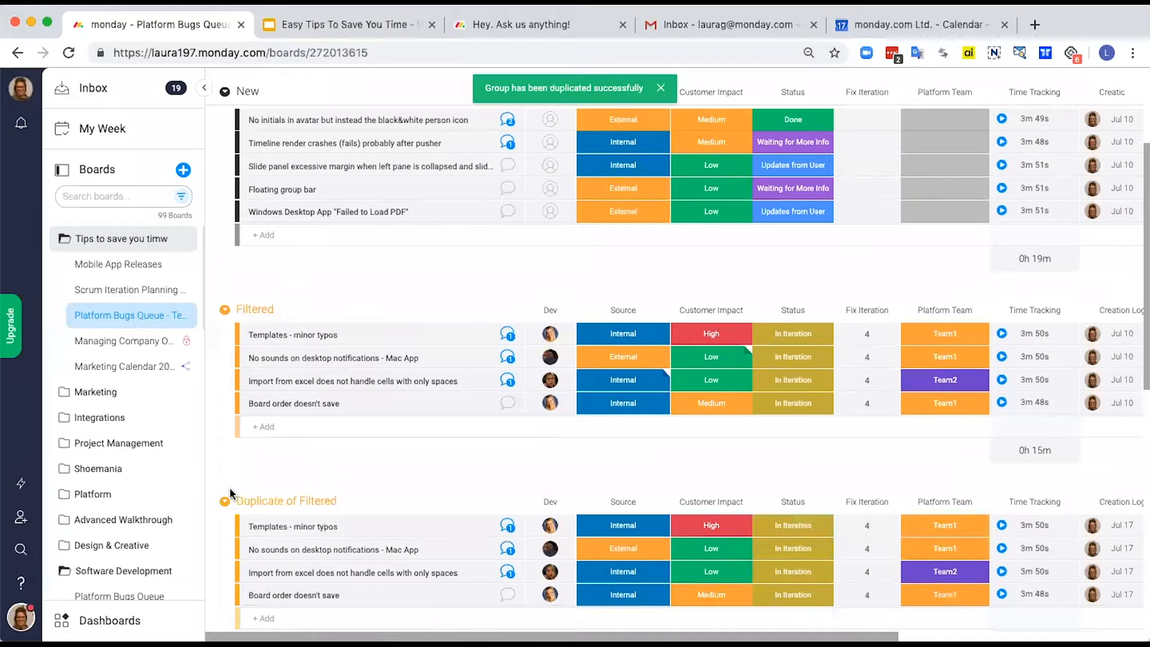
# Step: Move the Duplicate of Filtered group to the Scrum Iteration Planning Web board, accepting the loss of columns missing there
pyautogui.click(223, 505)
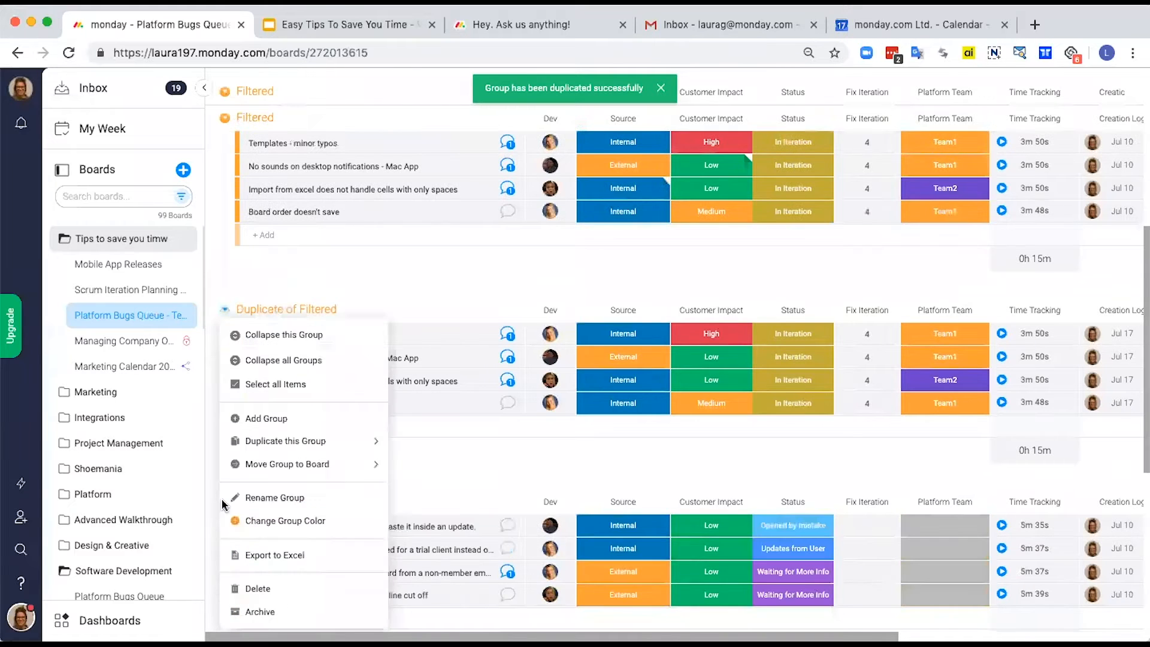
pyautogui.moveTo(303, 473)
pyautogui.write('scrum')
pyautogui.moveTo(359, 441)
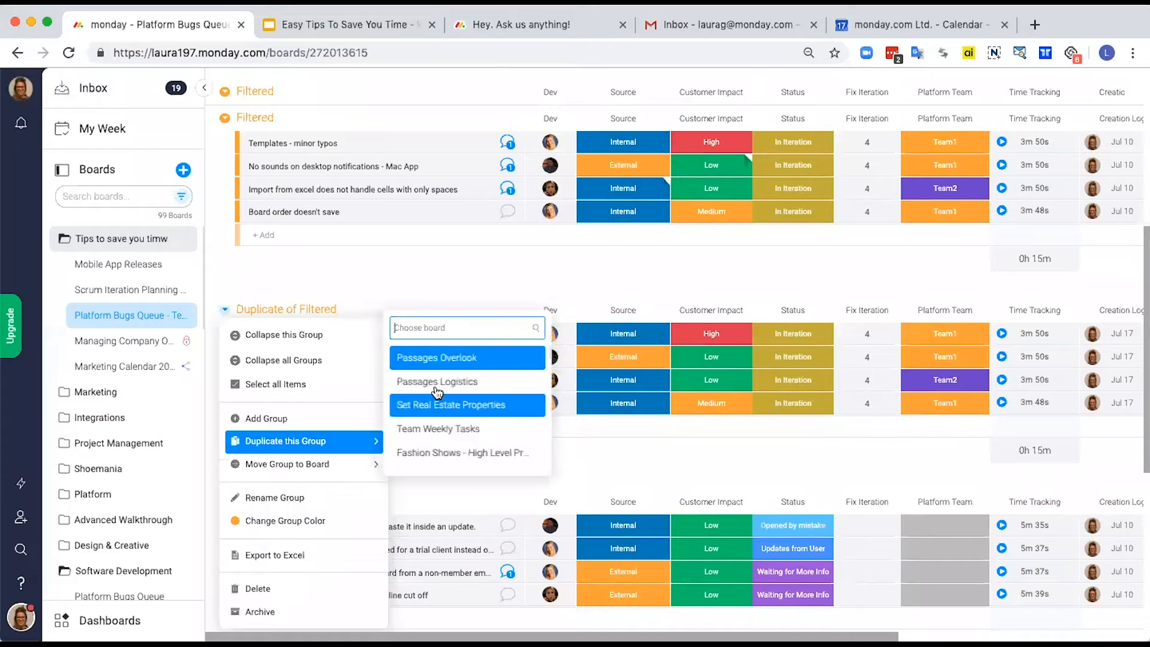
pyautogui.write('scrum')
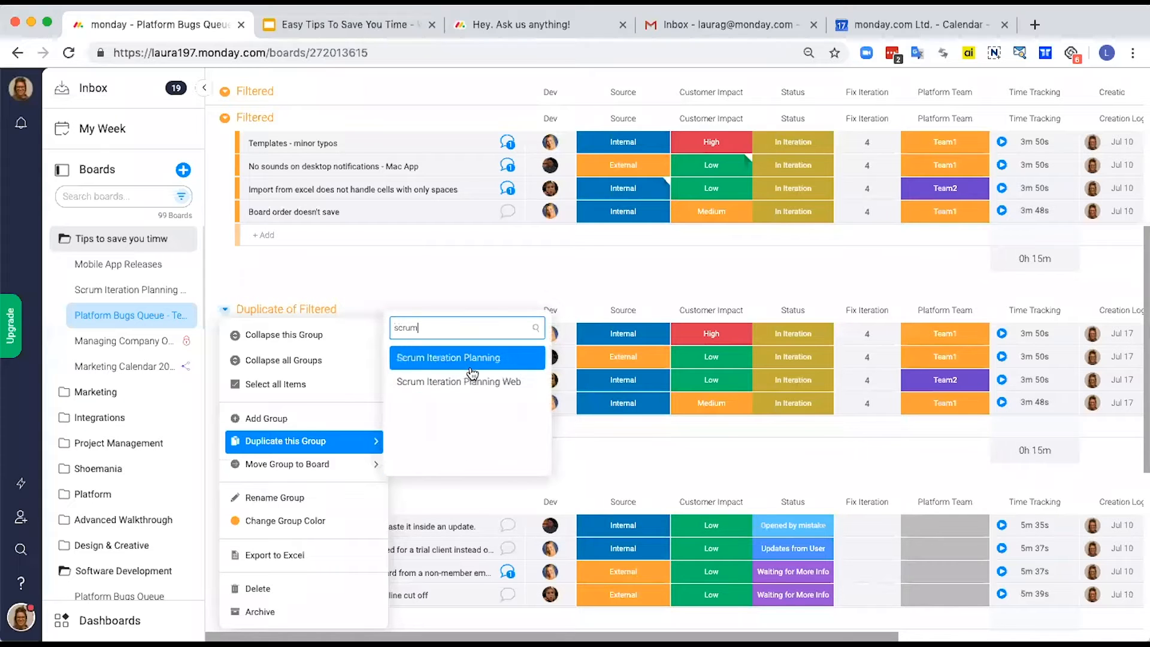
pyautogui.click(476, 388)
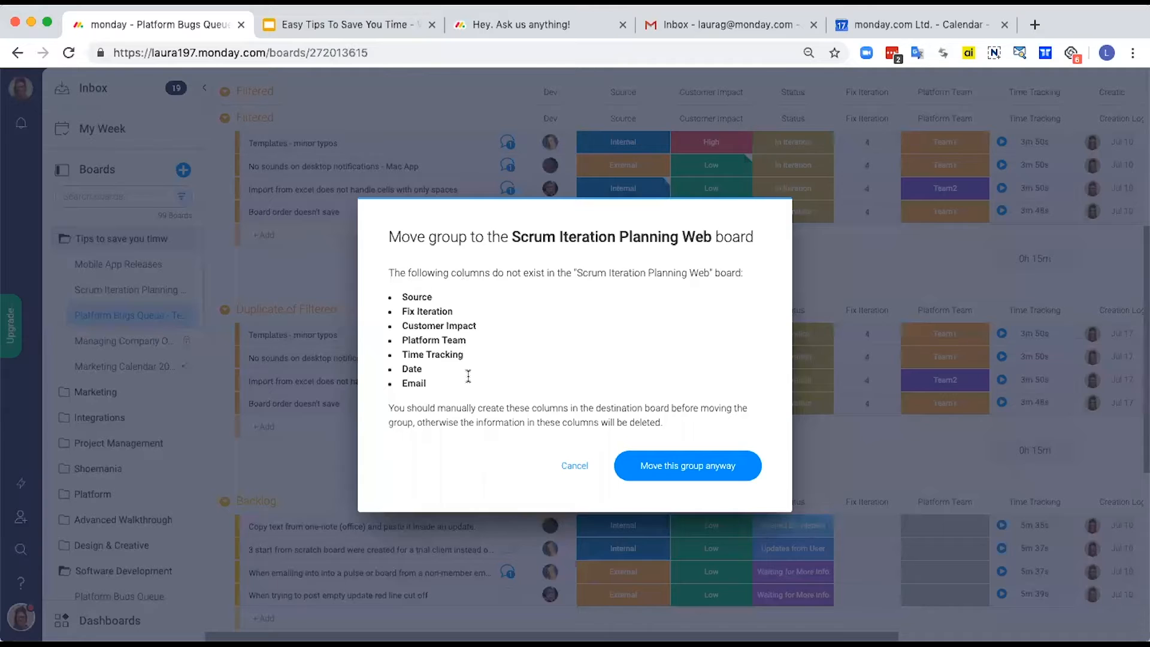
pyautogui.click(674, 467)
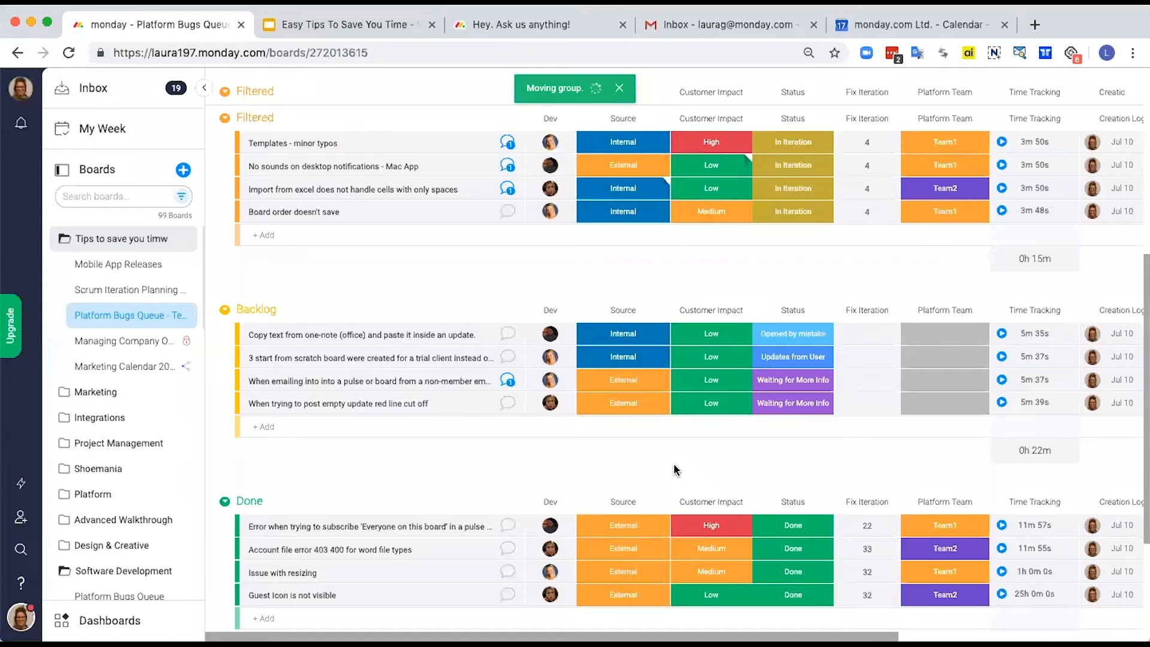
# Step: On the Scrum Iteration Planning Web board, move all four Duplicate of Filtered items to the Iteration 4 July 1-15 group
pyautogui.click(149, 291)
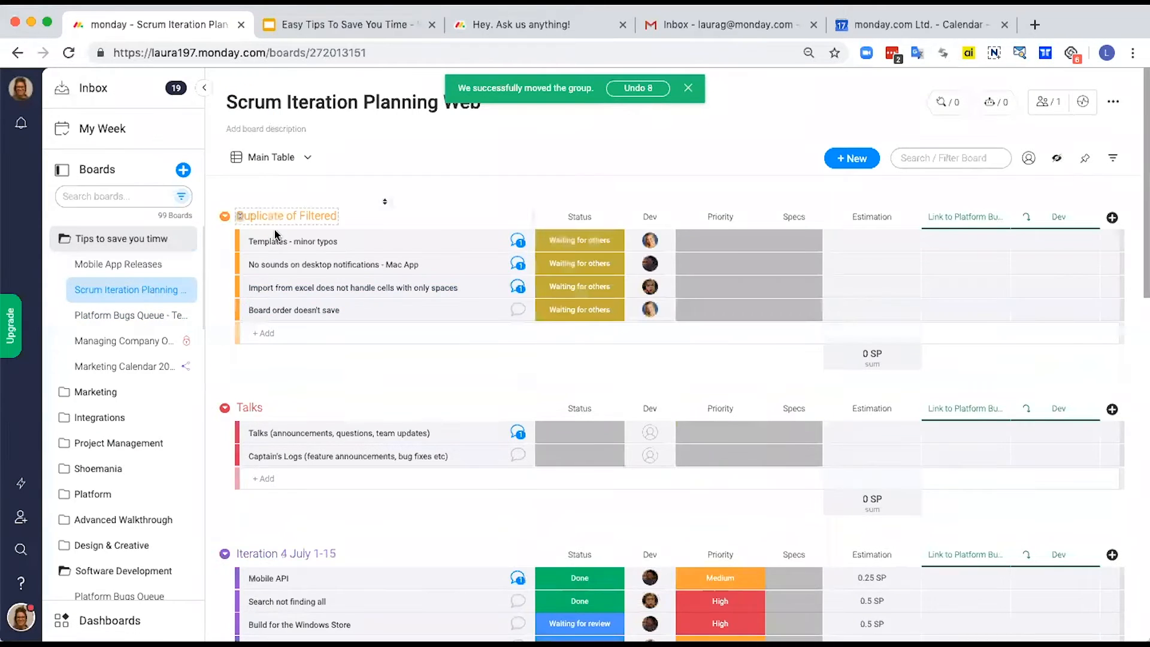
pyautogui.click(243, 241)
pyautogui.keyDown('shift'); pyautogui.click(246, 310); pyautogui.keyUp('shift')
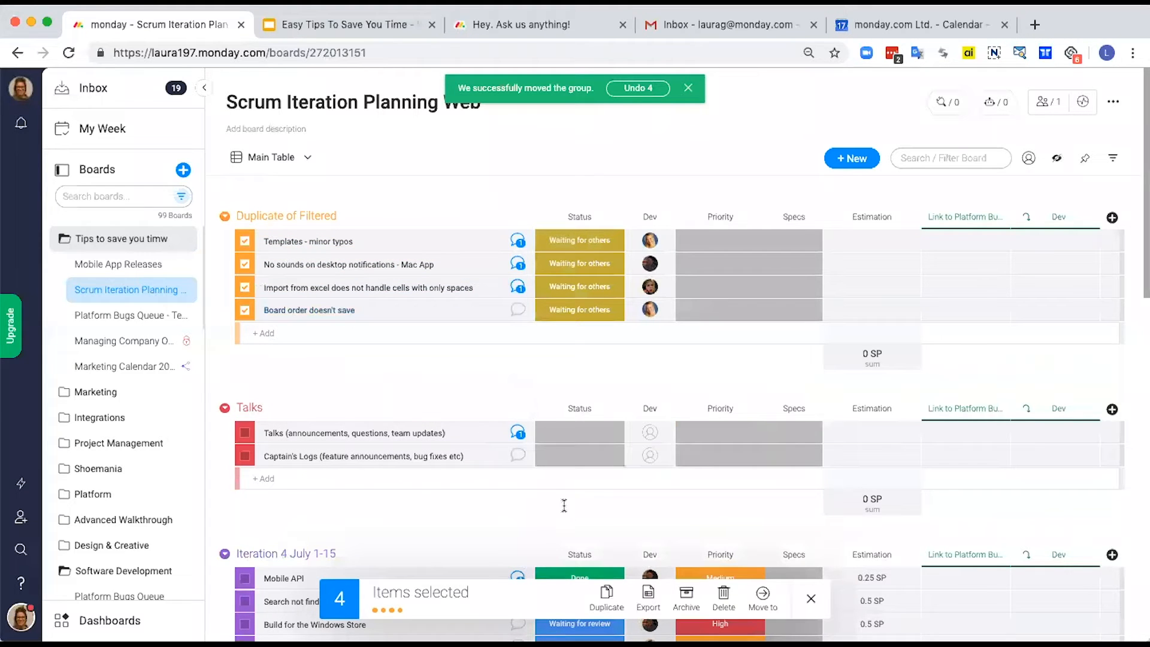
pyautogui.click(763, 600)
pyautogui.click(772, 525)
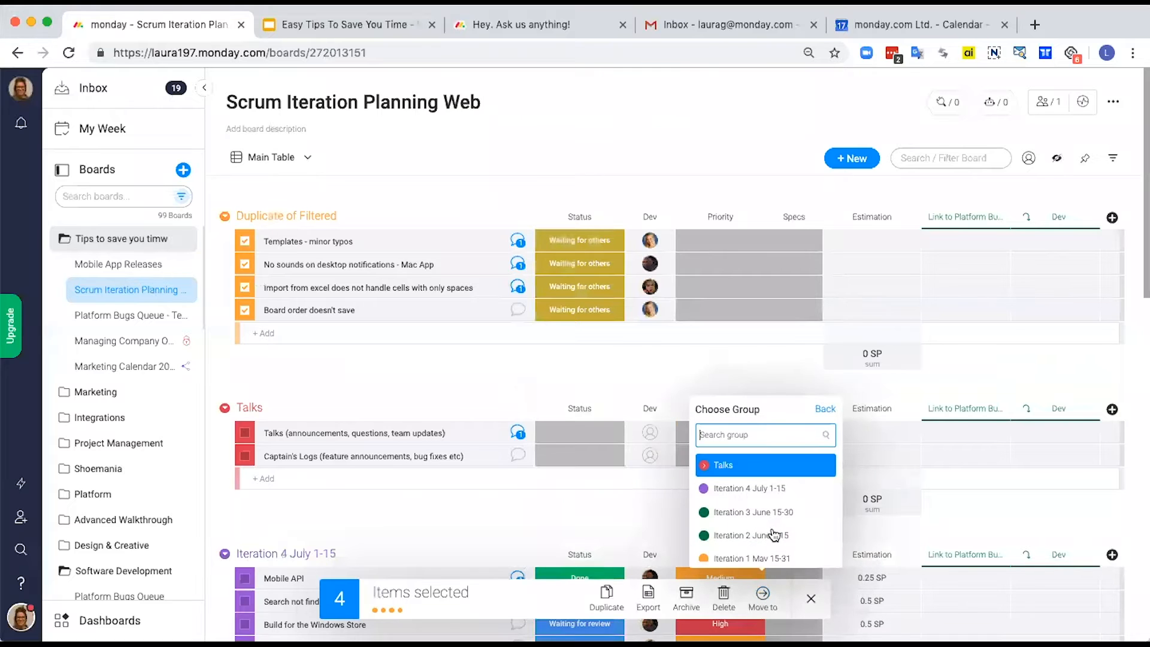
pyautogui.click(757, 490)
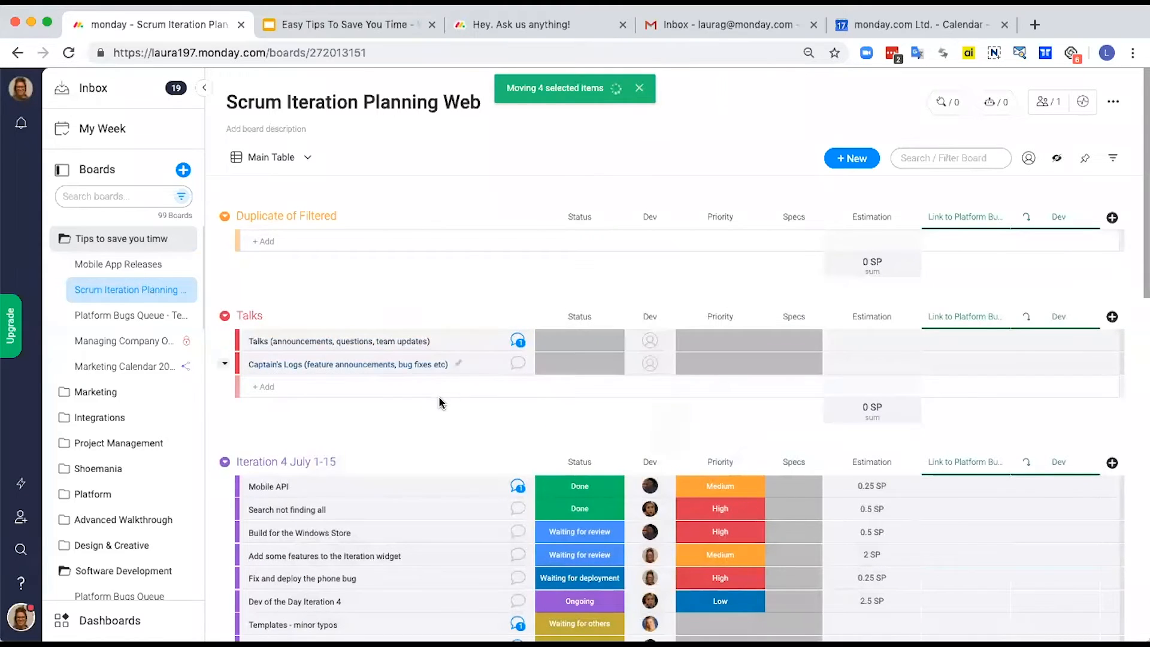
# Step: Check the moved items in Iteration 4 July 1-15 and view the copied update on Templates - minor typos
pyautogui.scroll(-2, 438, 397)
pyautogui.scroll(-2, 439, 396)
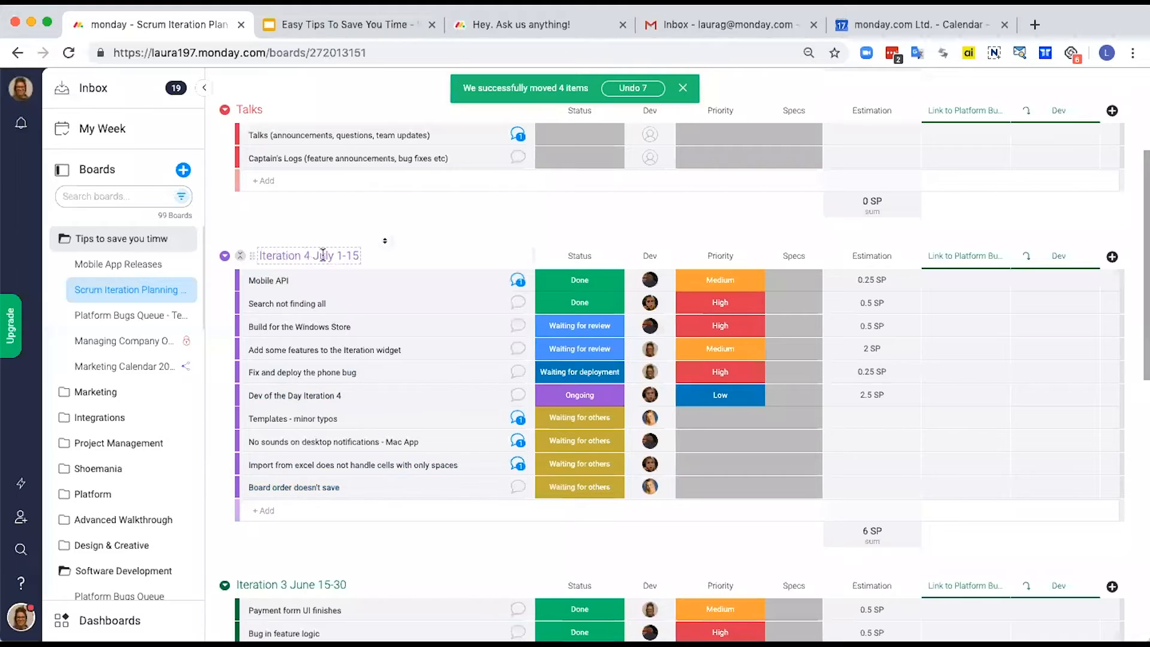
pyautogui.click(517, 418)
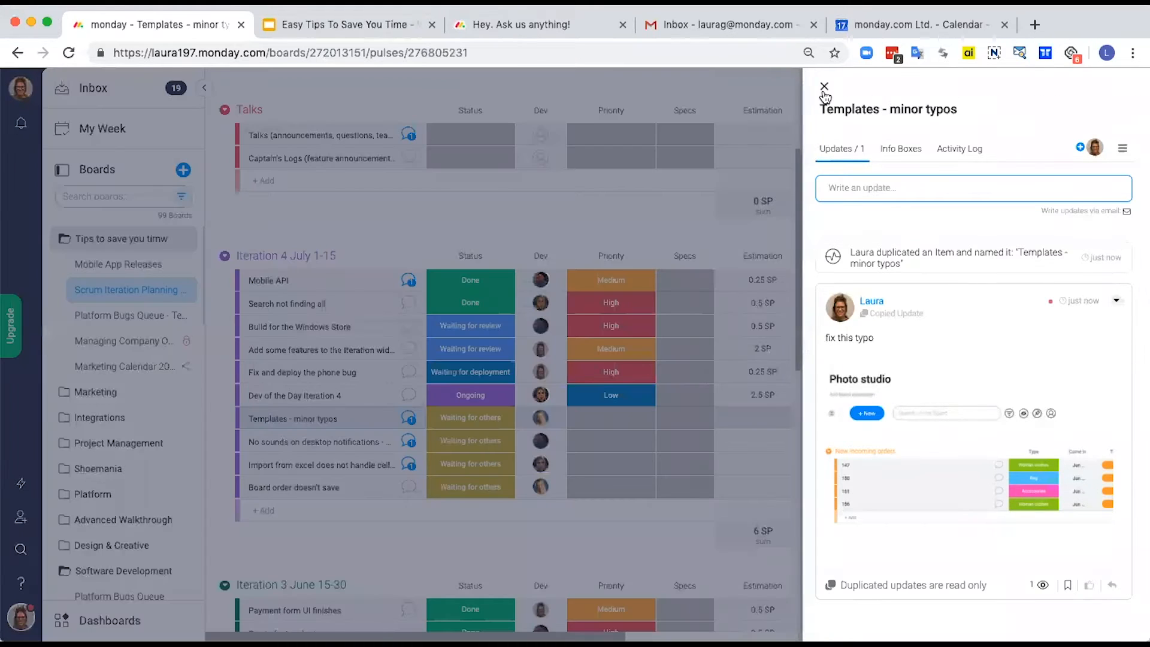
pyautogui.click(824, 86)
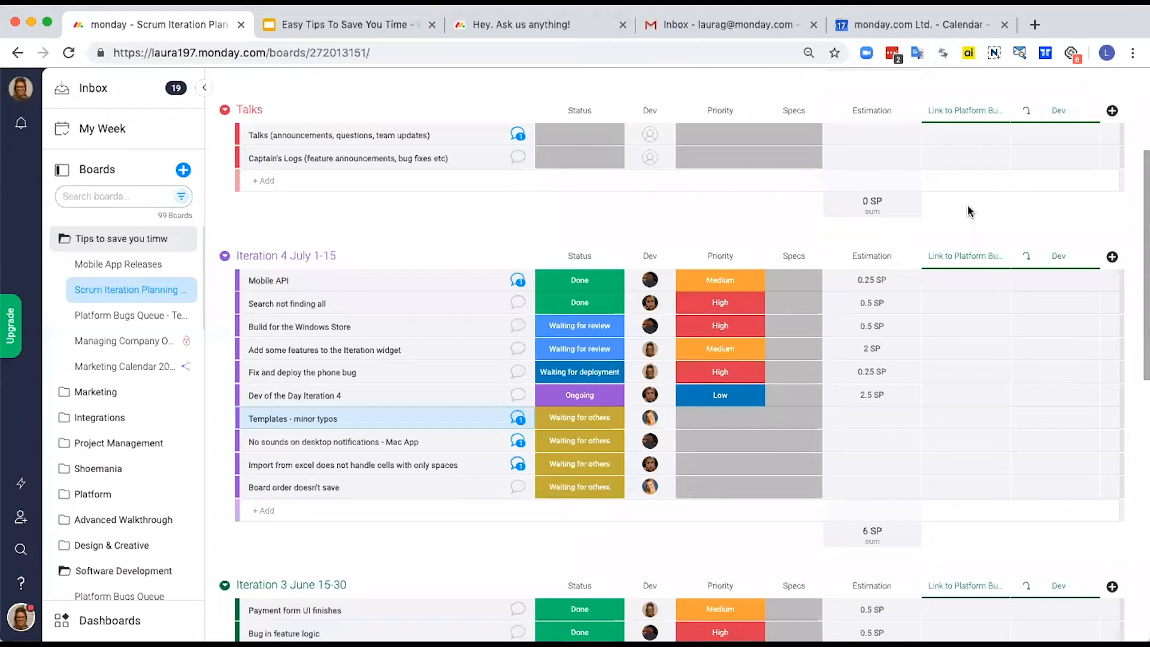
pyautogui.click(1112, 257)
pyautogui.click(1067, 506)
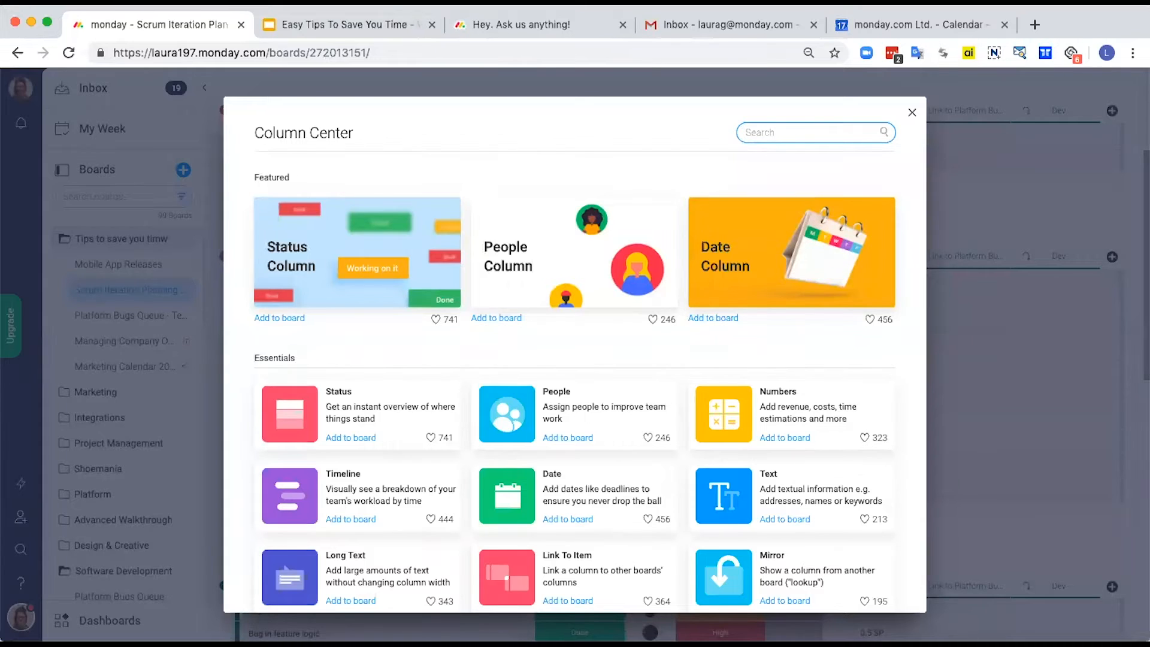
pyautogui.write('link')
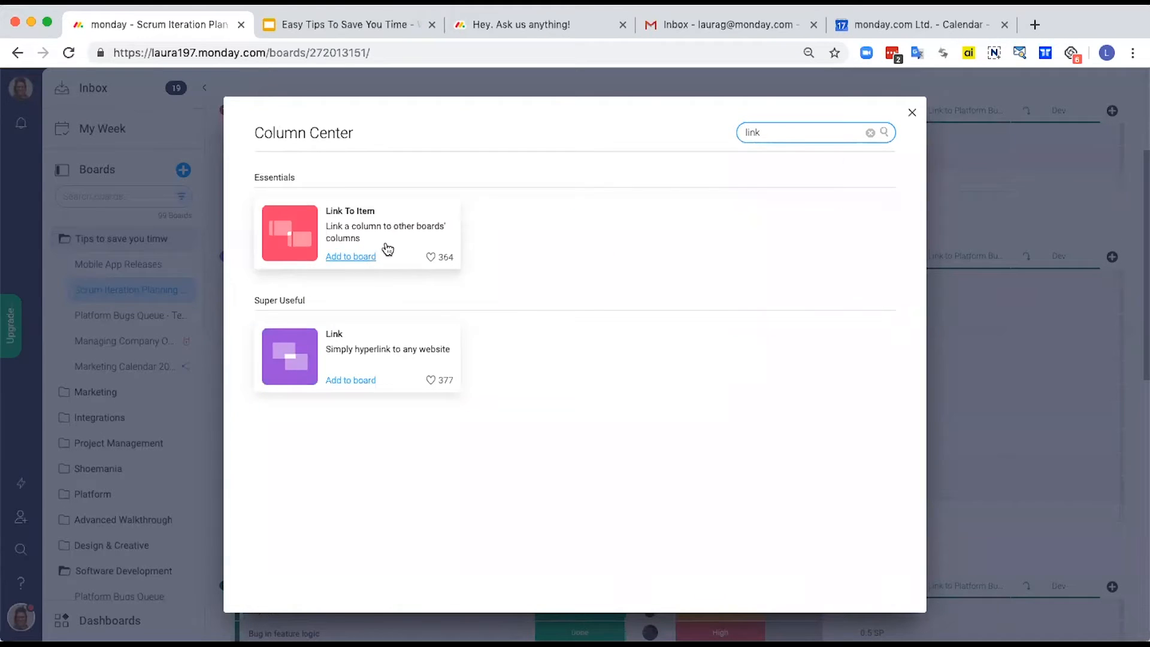
pyautogui.click(912, 113)
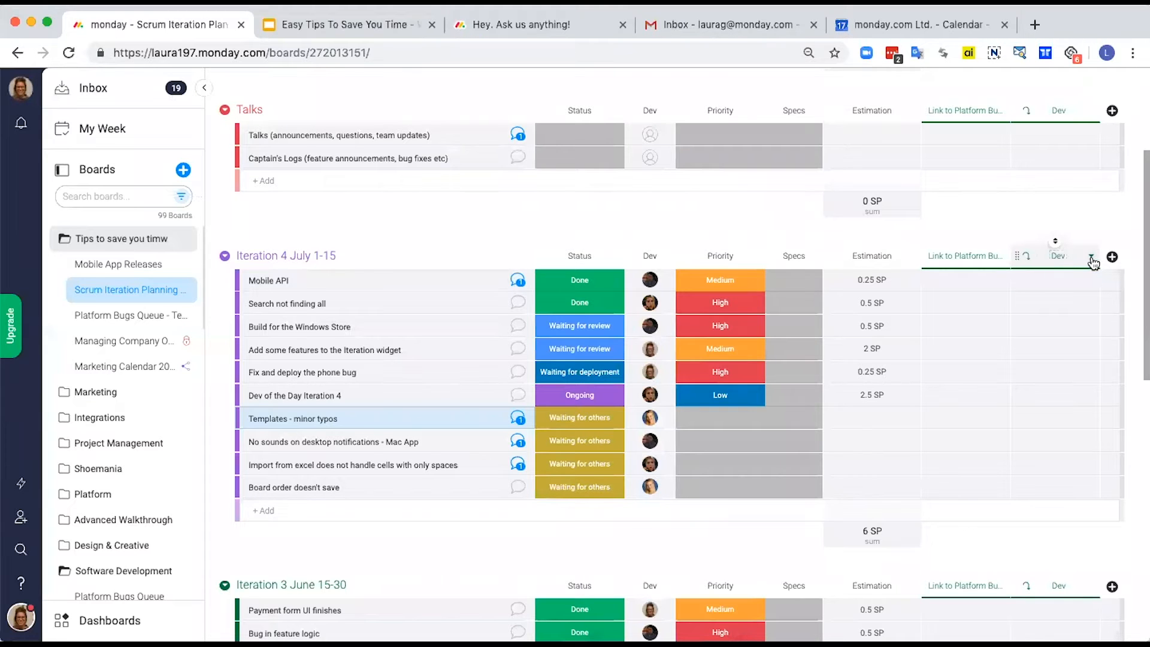
# Step: Delete the mirrored Dev column and the Link to Platform Bugs Queue - Team A column
pyautogui.click(1093, 264)
pyautogui.click(1004, 542)
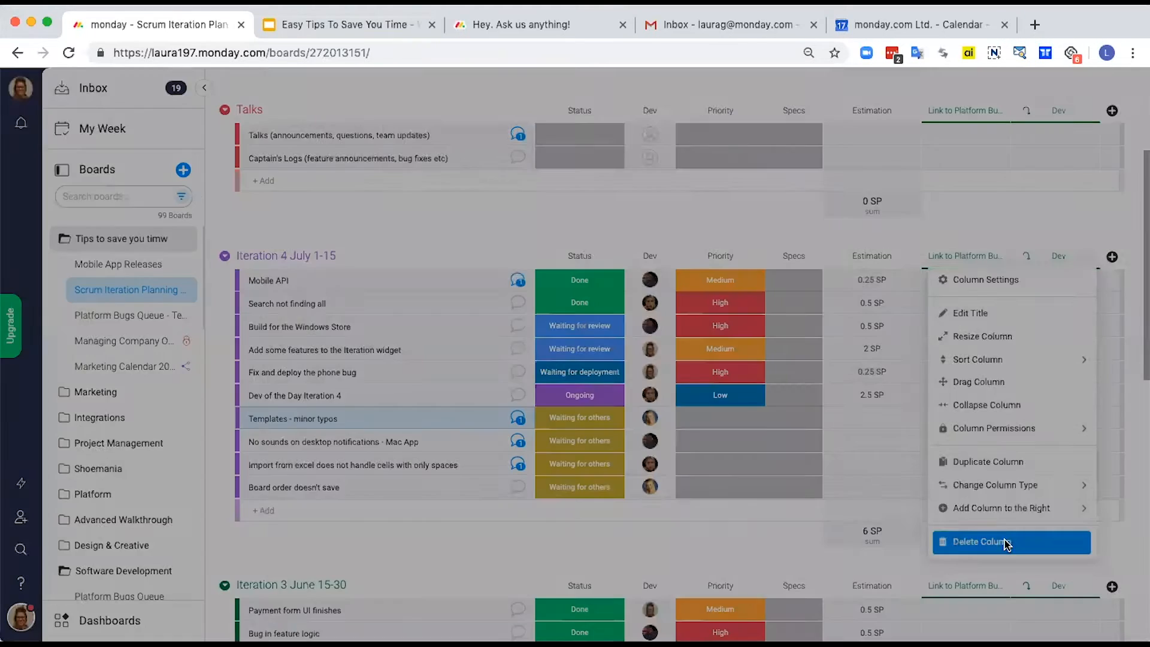
pyautogui.click(719, 167)
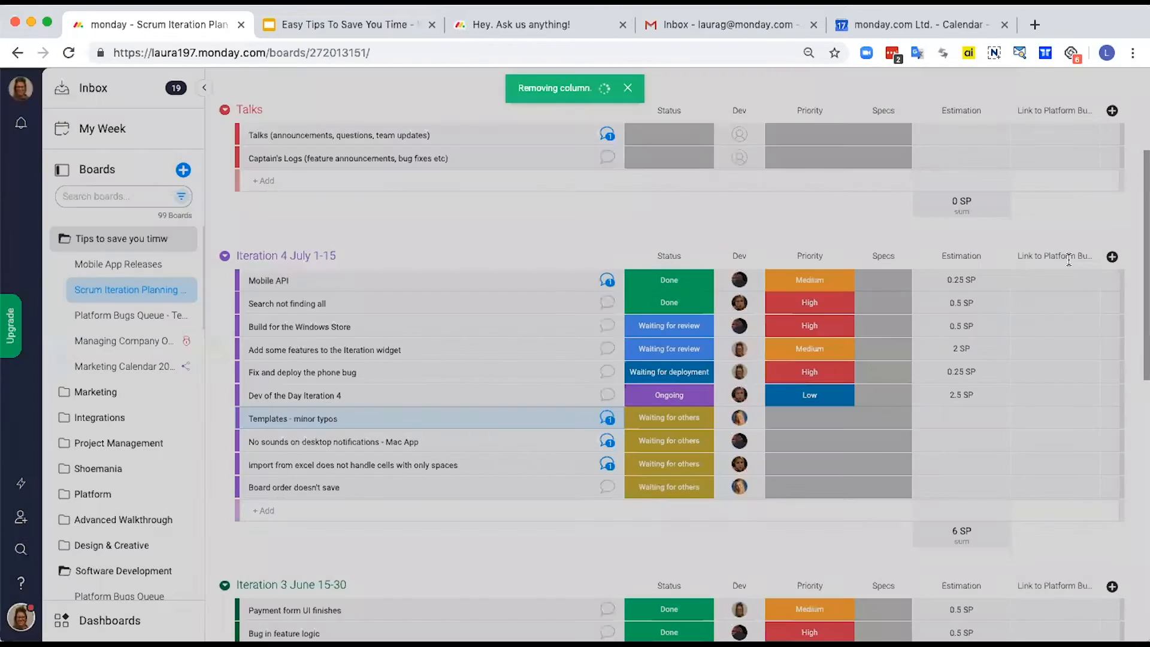
pyautogui.click(1091, 258)
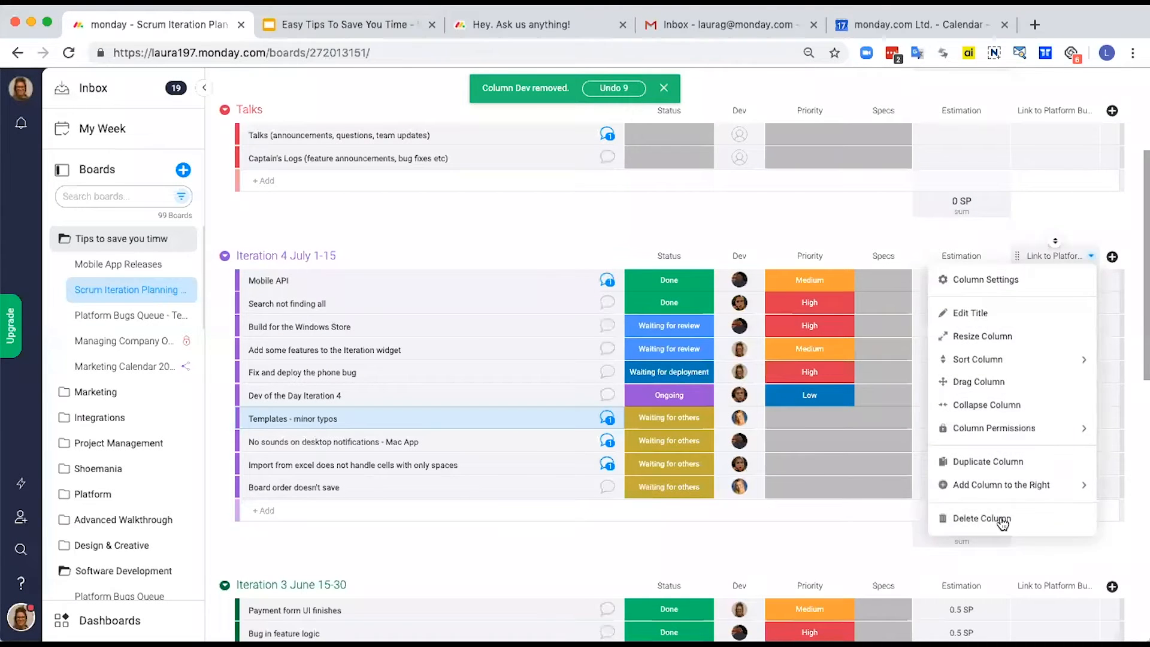
pyautogui.click(1001, 519)
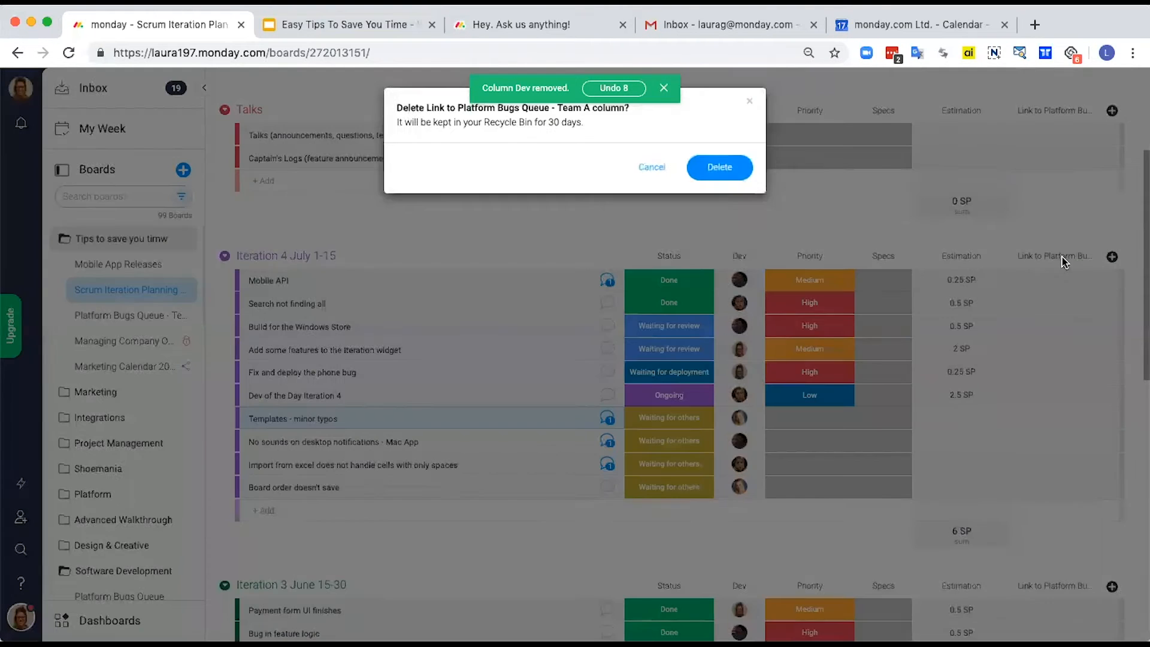
pyautogui.click(718, 169)
# Step: Add a Link To Item column and connect it to the Platform Bugs Queue - Team A board
pyautogui.click(1113, 257)
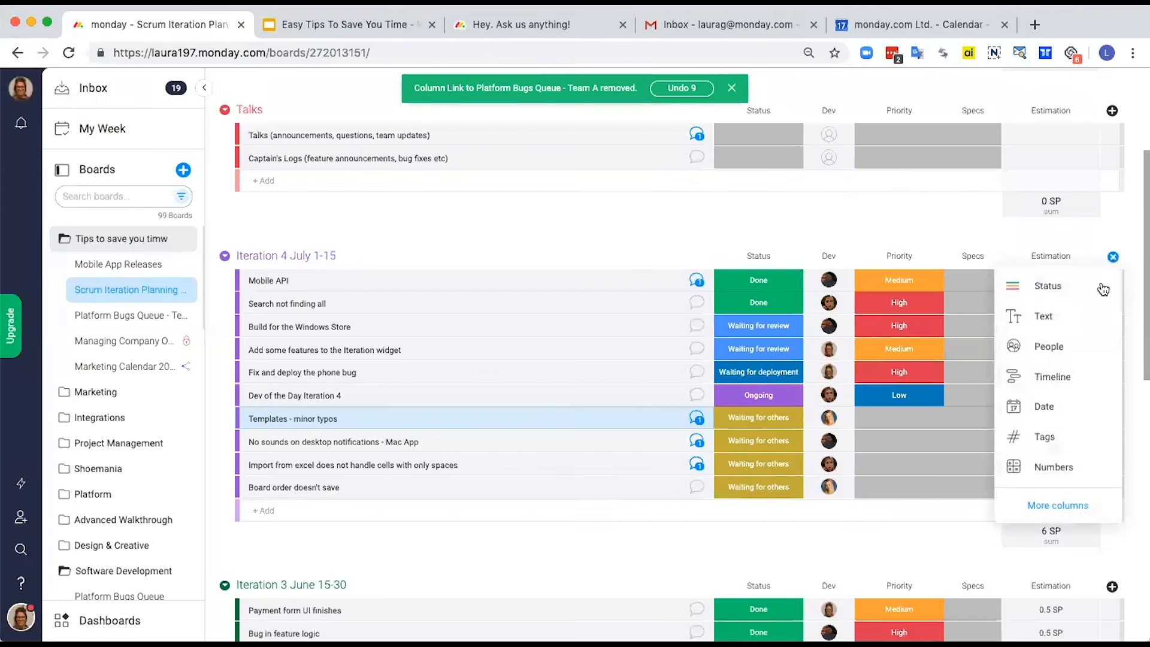
pyautogui.click(1057, 505)
pyautogui.write('link')
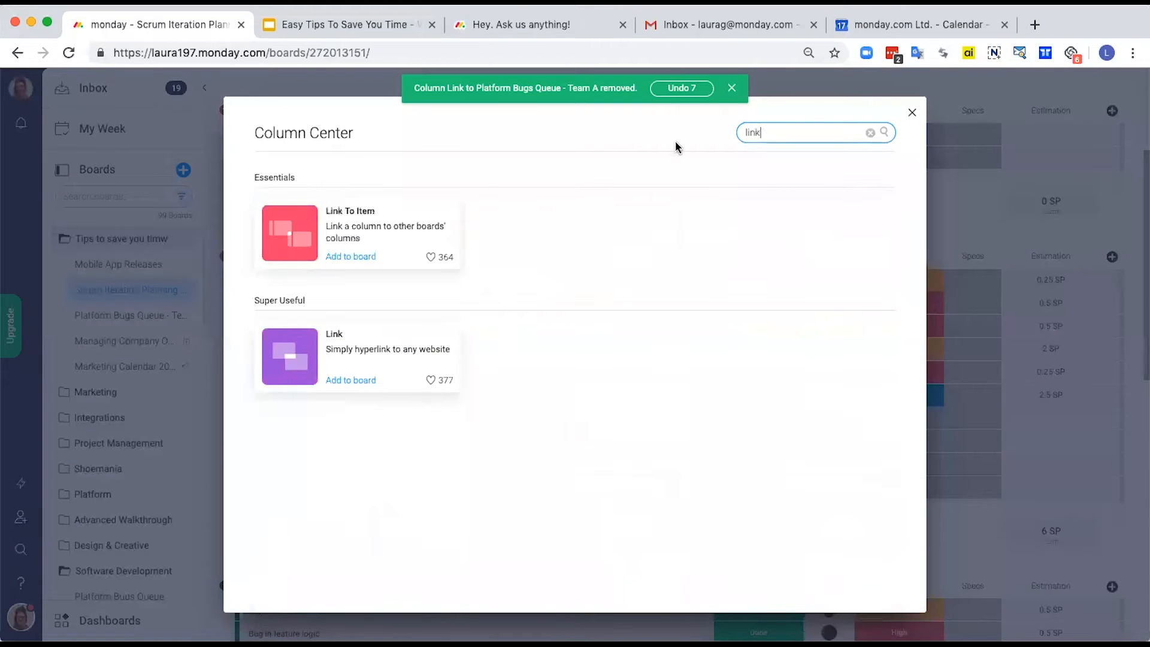
pyautogui.click(351, 257)
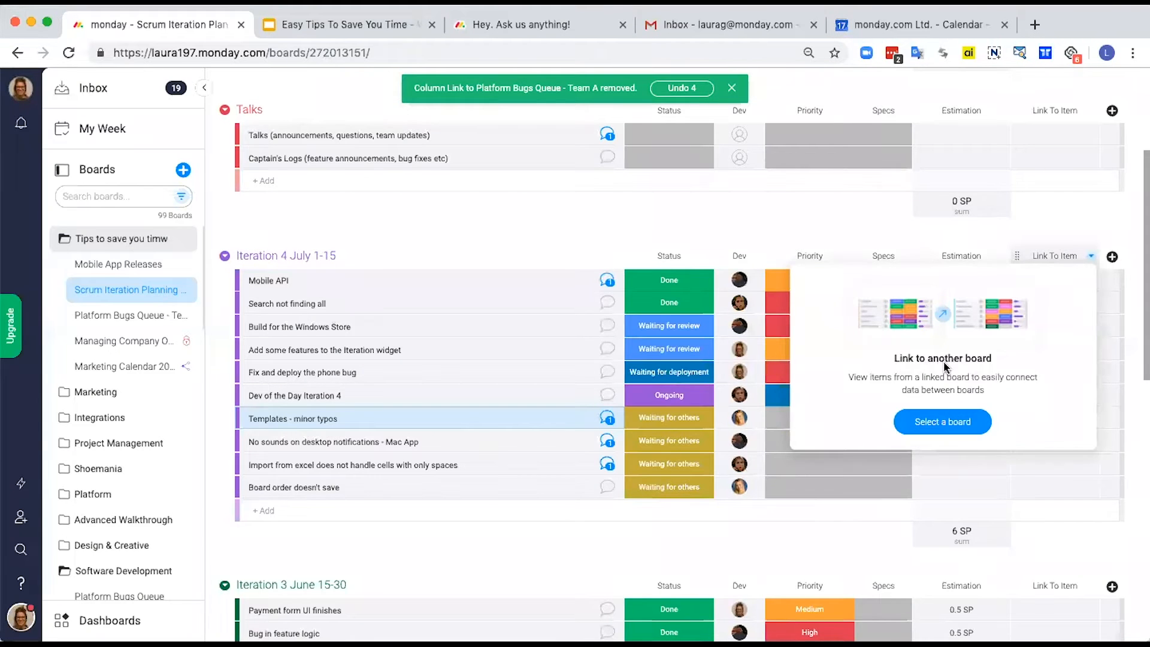
pyautogui.click(948, 423)
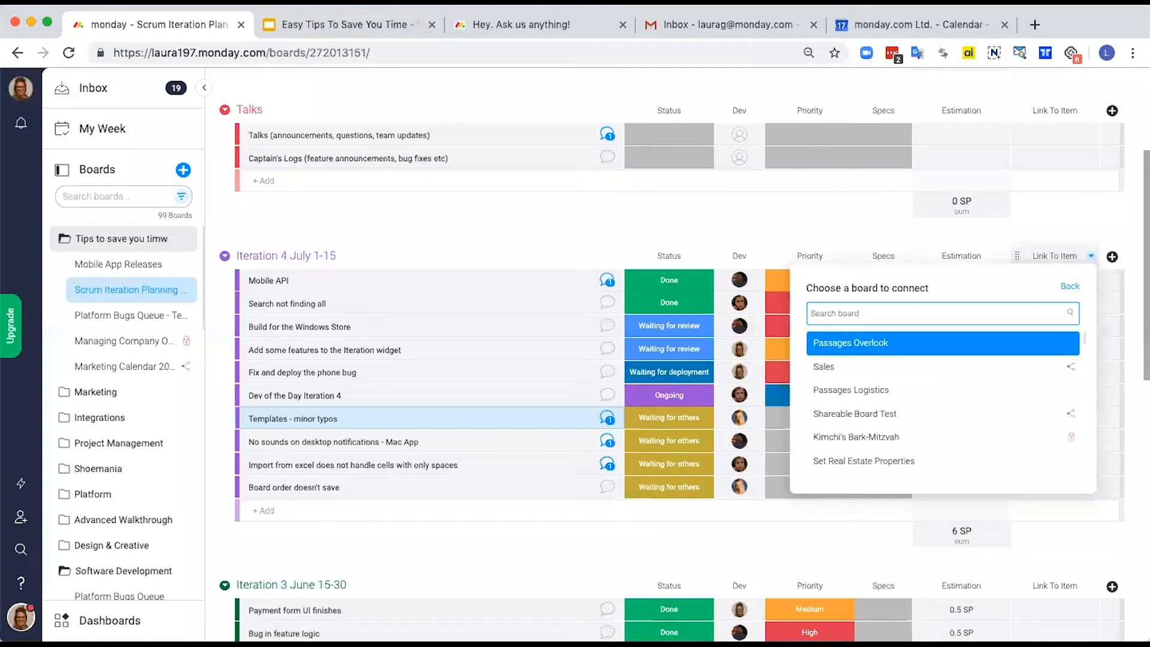
pyautogui.write('platfo')
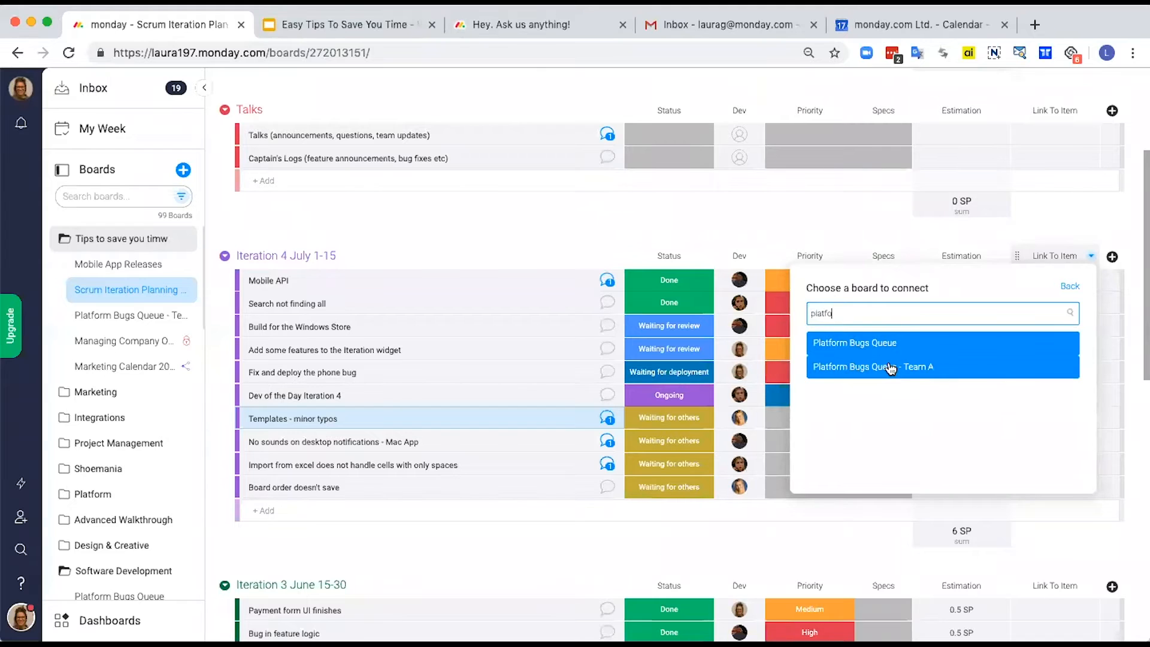
pyautogui.click(885, 368)
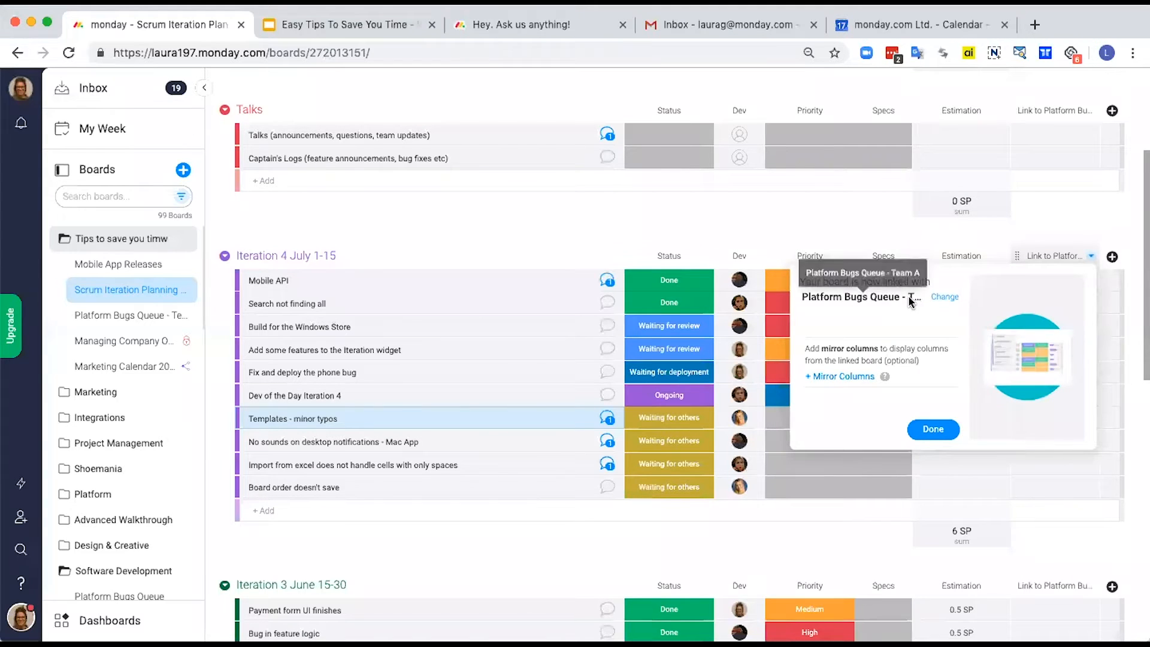
# Step: Mirror the Status column from the linked Platform Bugs Queue - Team A board
pyautogui.click(842, 378)
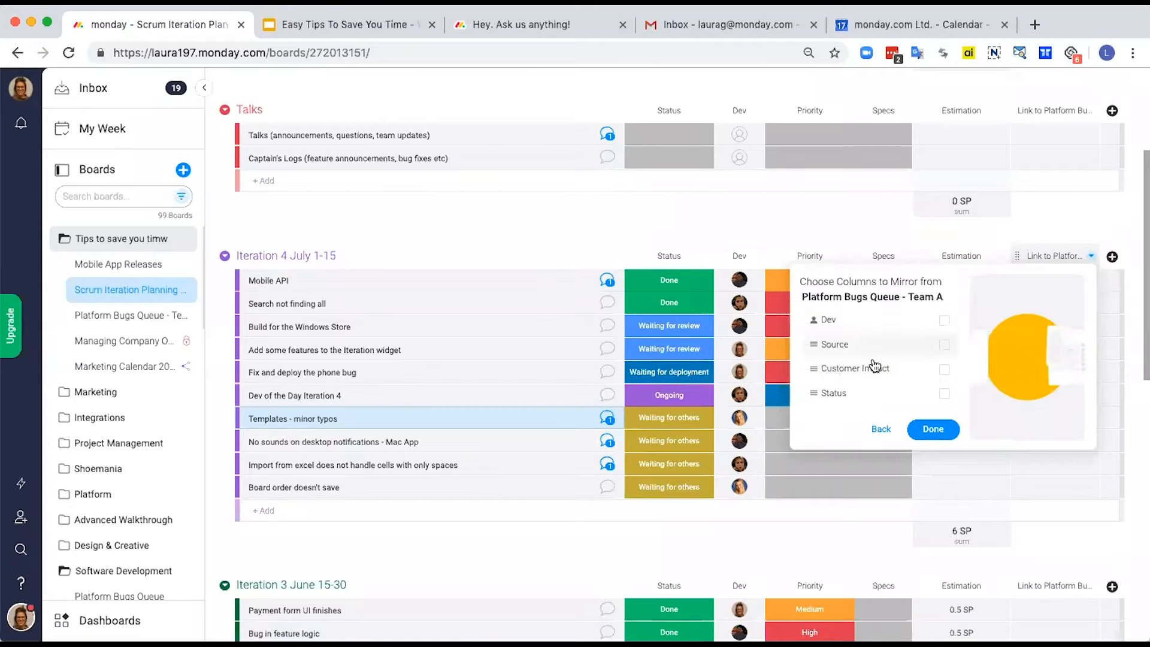
pyautogui.click(857, 398)
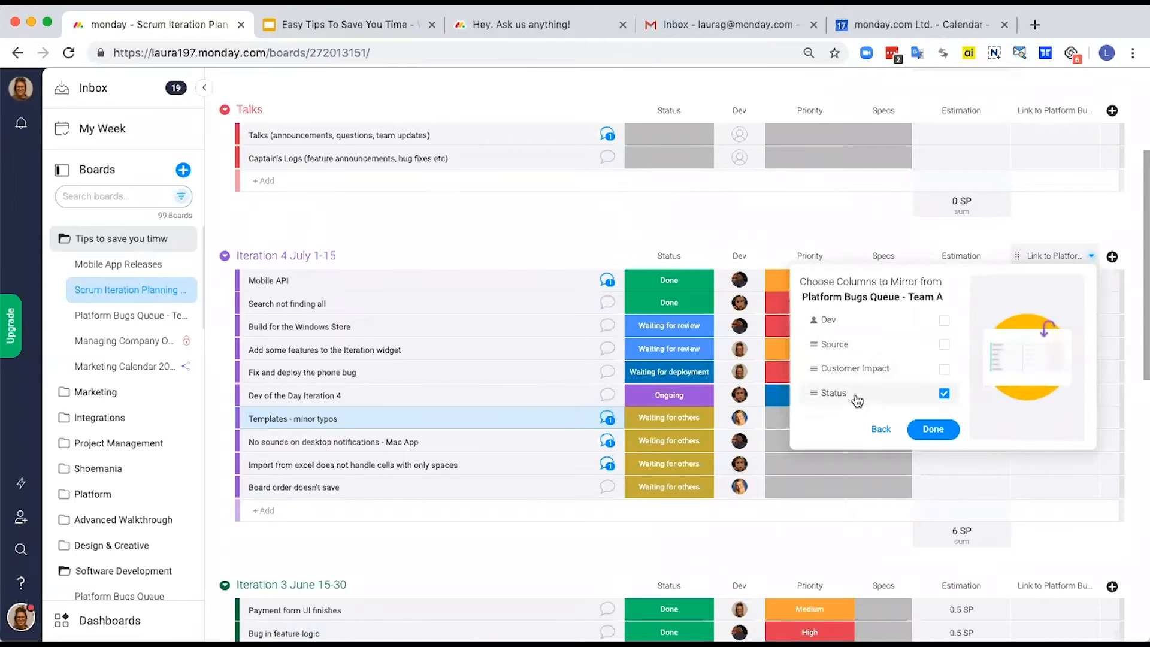
pyautogui.click(934, 430)
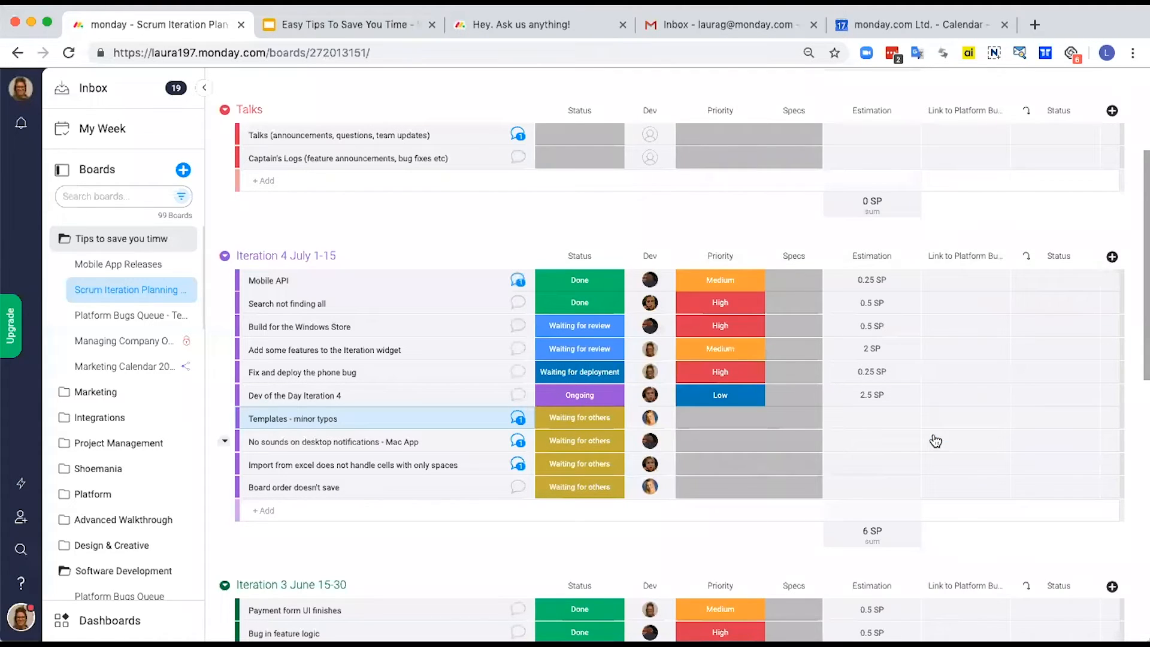
# Step: Link the "Templates - minor typos" and "No sounds on desktop notifications - Mac App" items to their matching items in the Filtered group
pyautogui.click(964, 428)
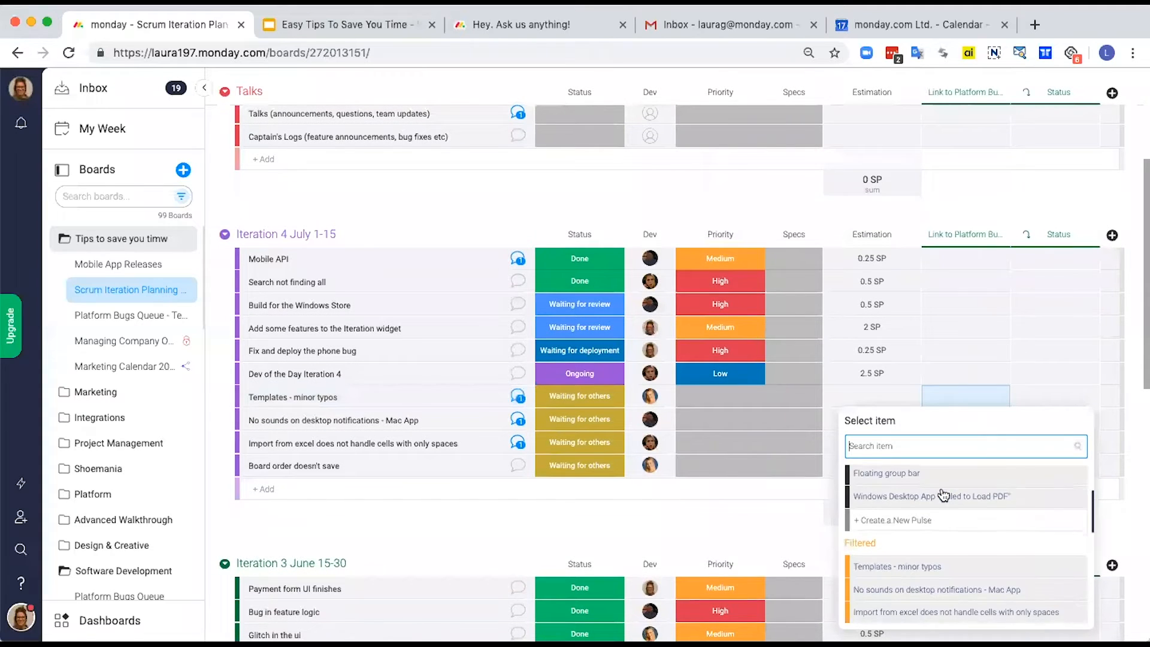
pyautogui.scroll(-2, 943, 495)
pyautogui.click(902, 519)
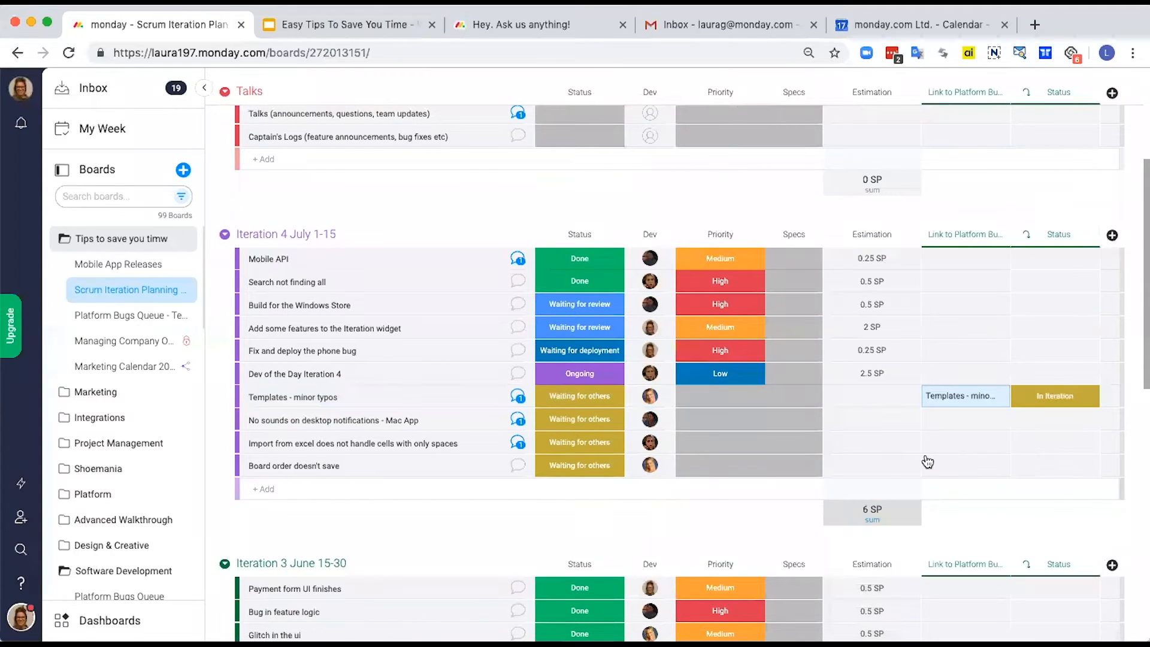
pyautogui.click(945, 419)
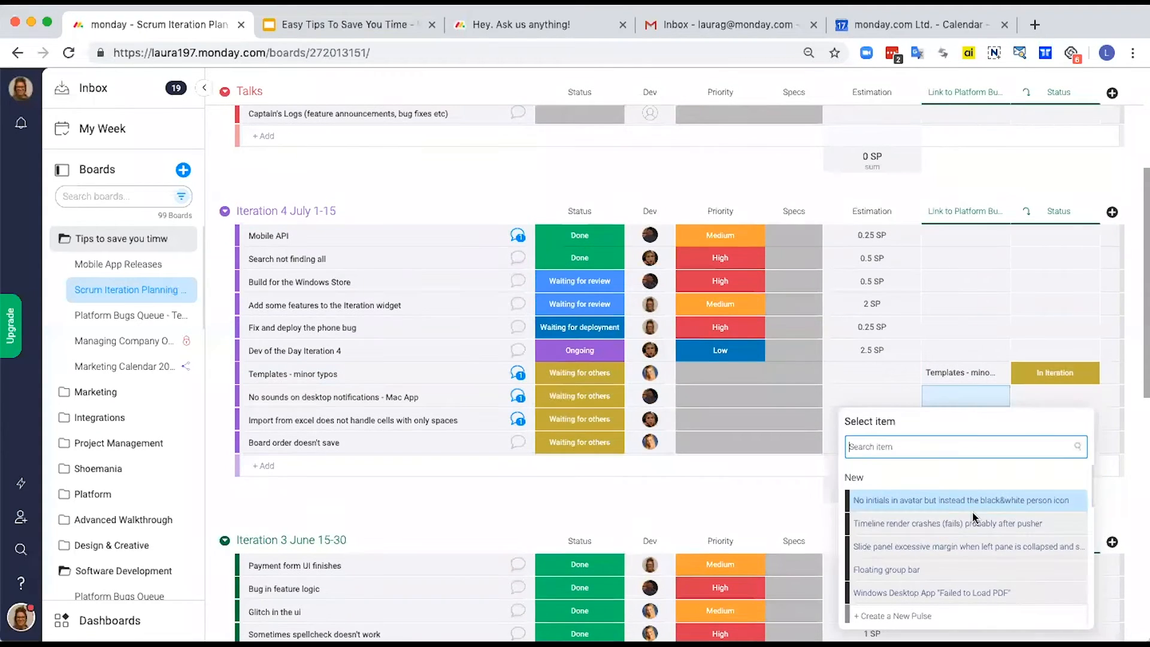
pyautogui.scroll(-3, 953, 539)
pyautogui.click(924, 538)
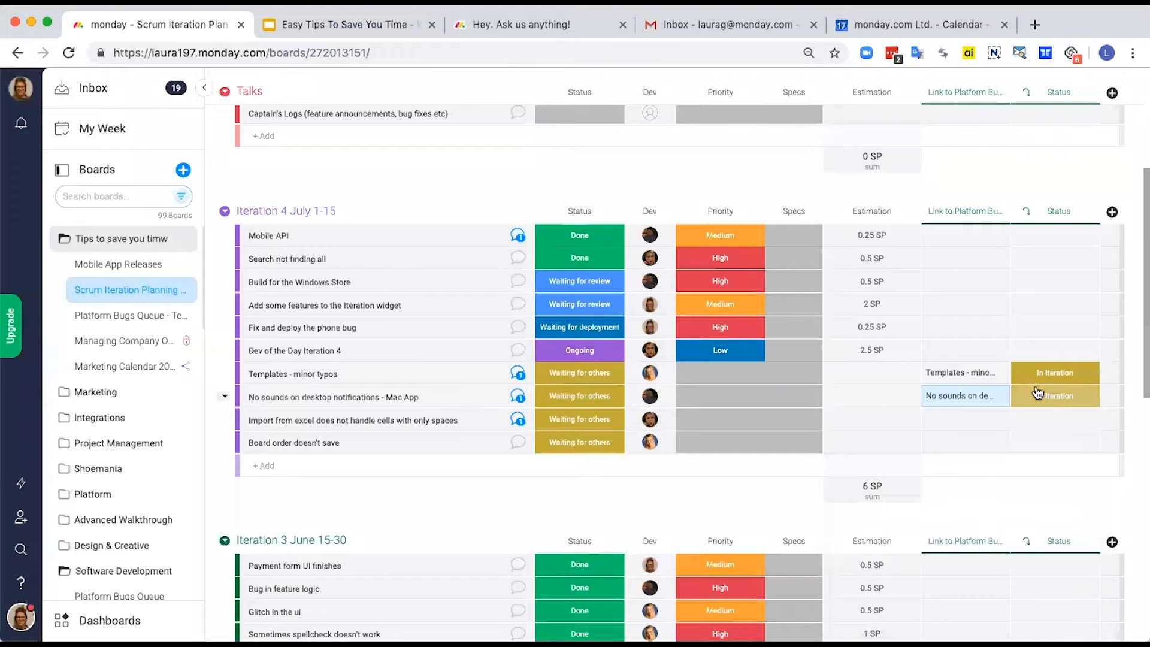
# Step: Link the "Import from excel does not handle cells with only spaces" and "Board order doesn't save" items to their matching items in the Filtered group
pyautogui.scroll(-3, 961, 488)
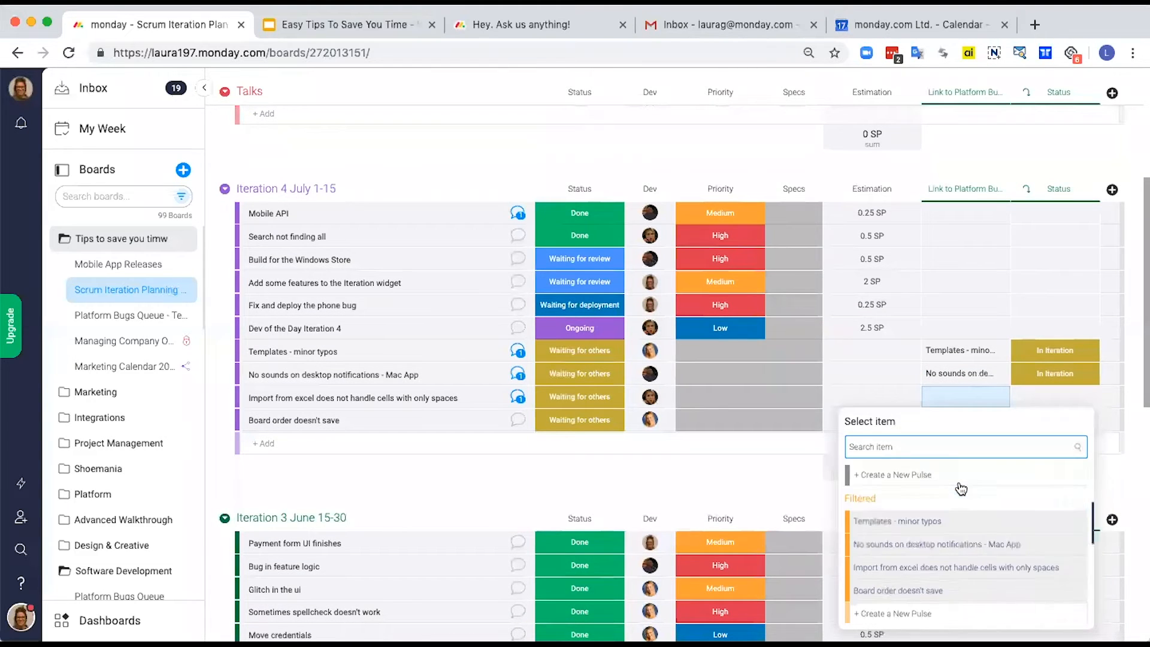
pyautogui.click(955, 501)
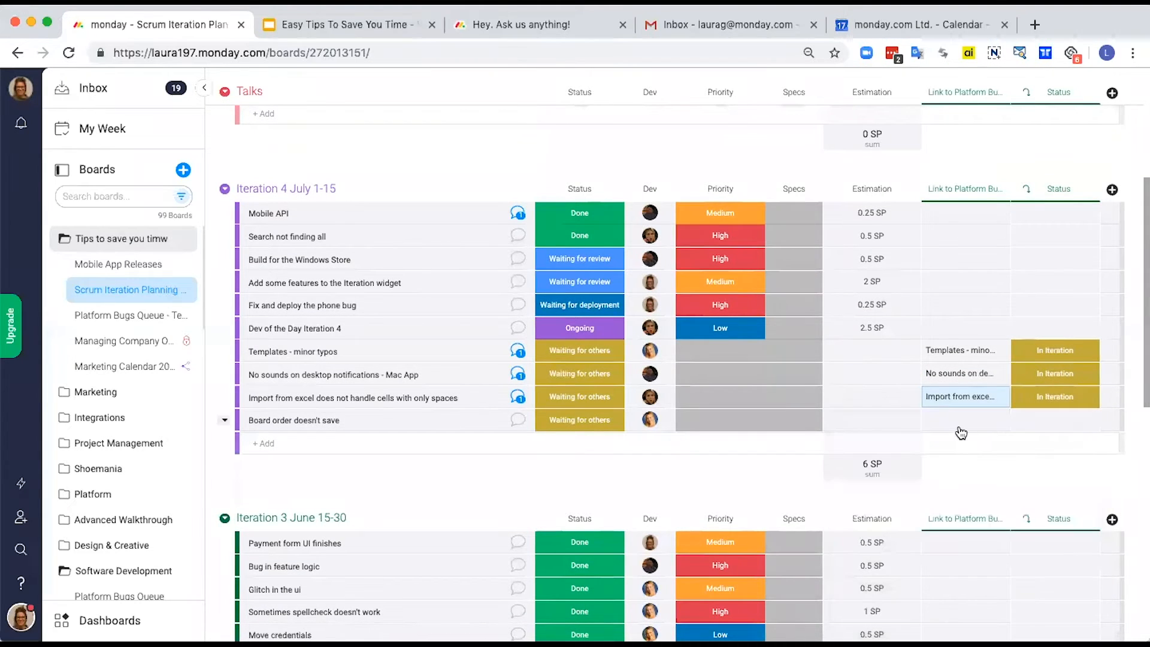
pyautogui.click(958, 421)
pyautogui.scroll(-3, 936, 580)
pyautogui.scroll(-3, 936, 580)
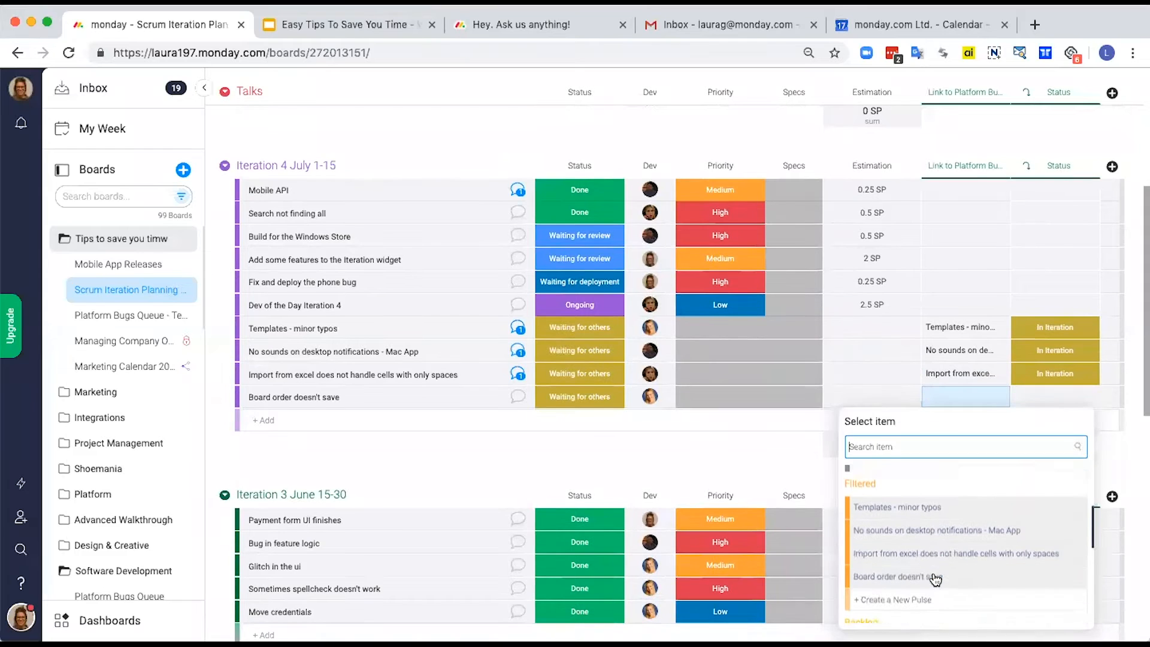
pyautogui.click(883, 547)
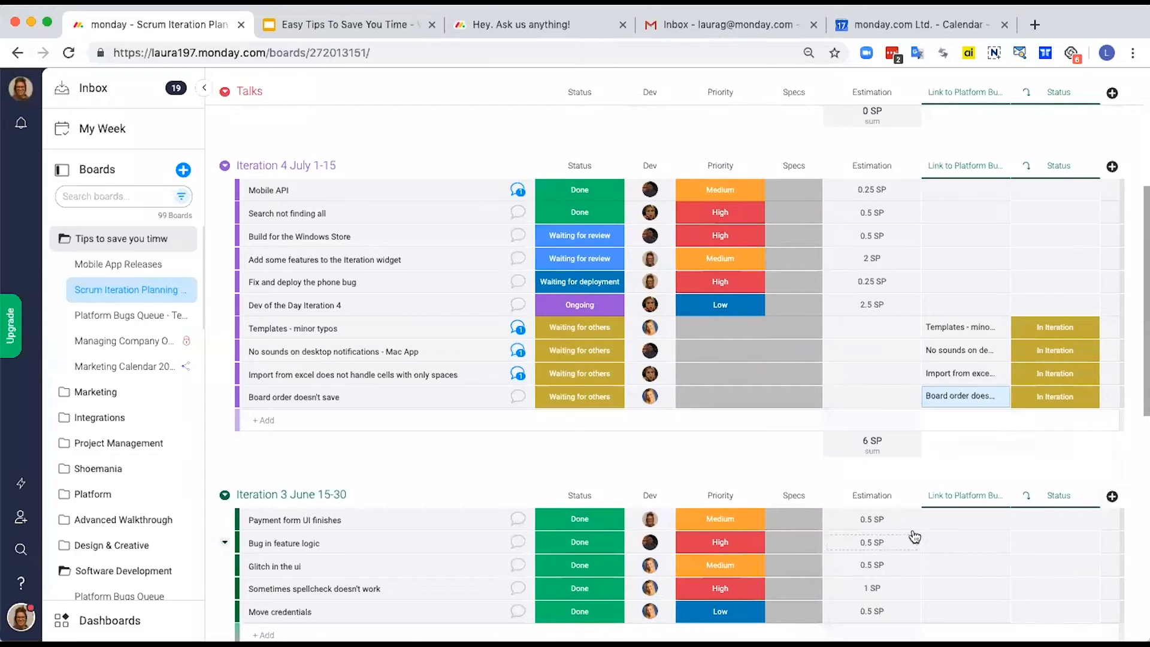
# Step: Set the mirrored Status to Waiting for More Info for "Templates - minor typos", Done for "No sounds on desktop notifications", and blank for "Import from excel"
pyautogui.click(1058, 330)
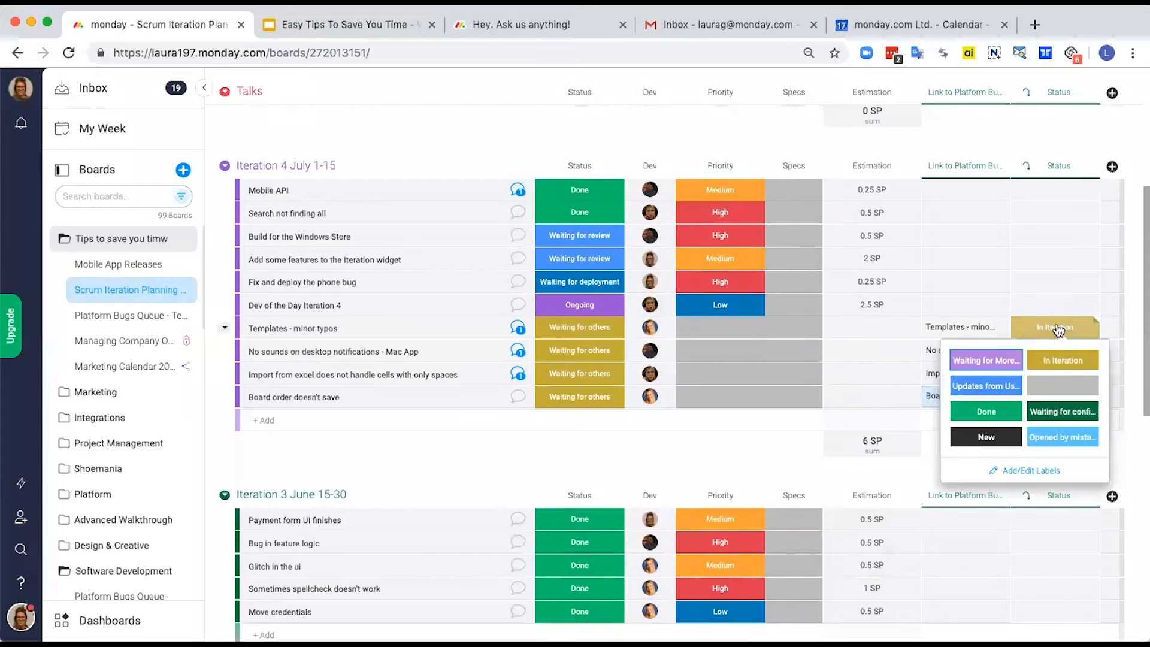
pyautogui.click(992, 359)
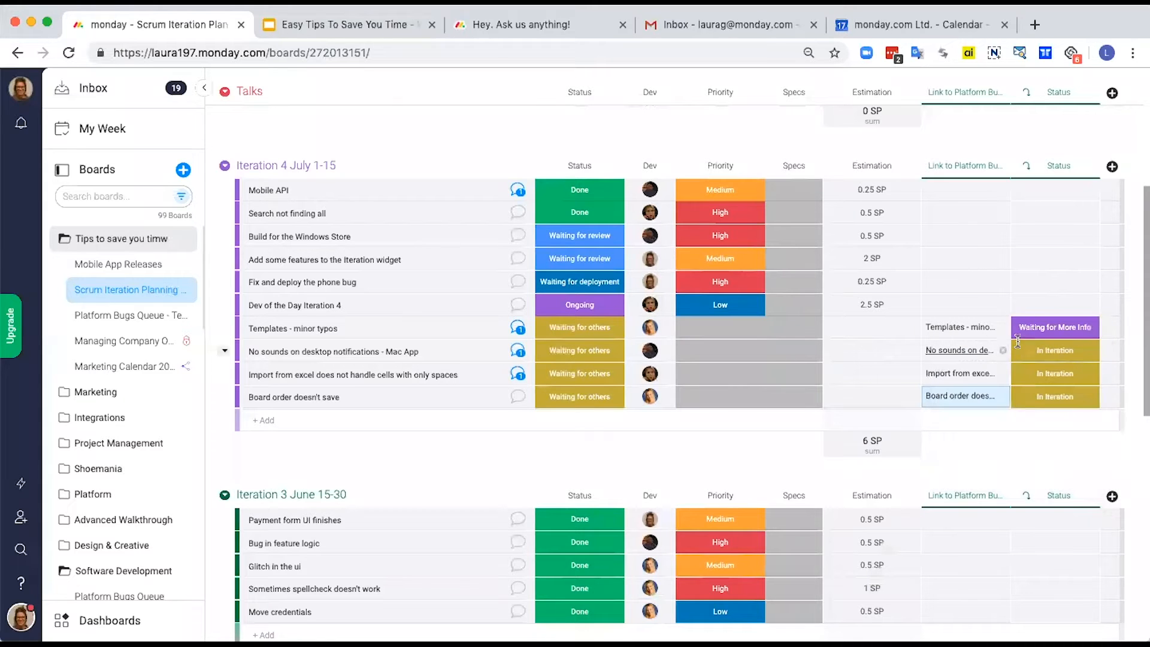
pyautogui.click(1054, 351)
pyautogui.click(992, 436)
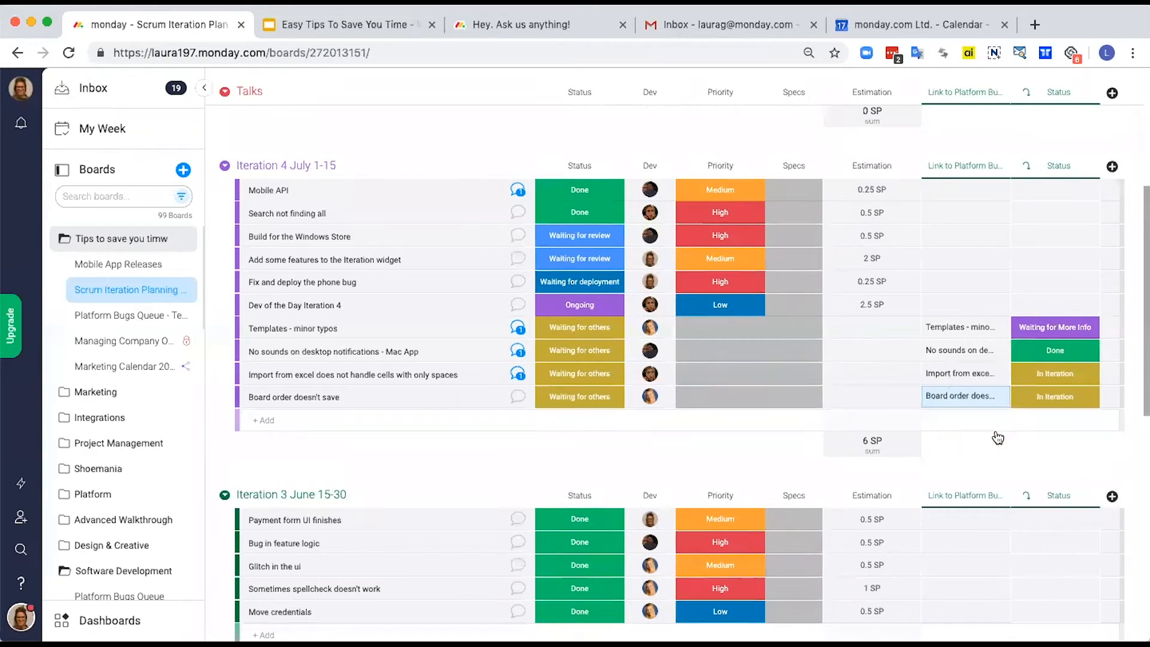
pyautogui.click(1054, 374)
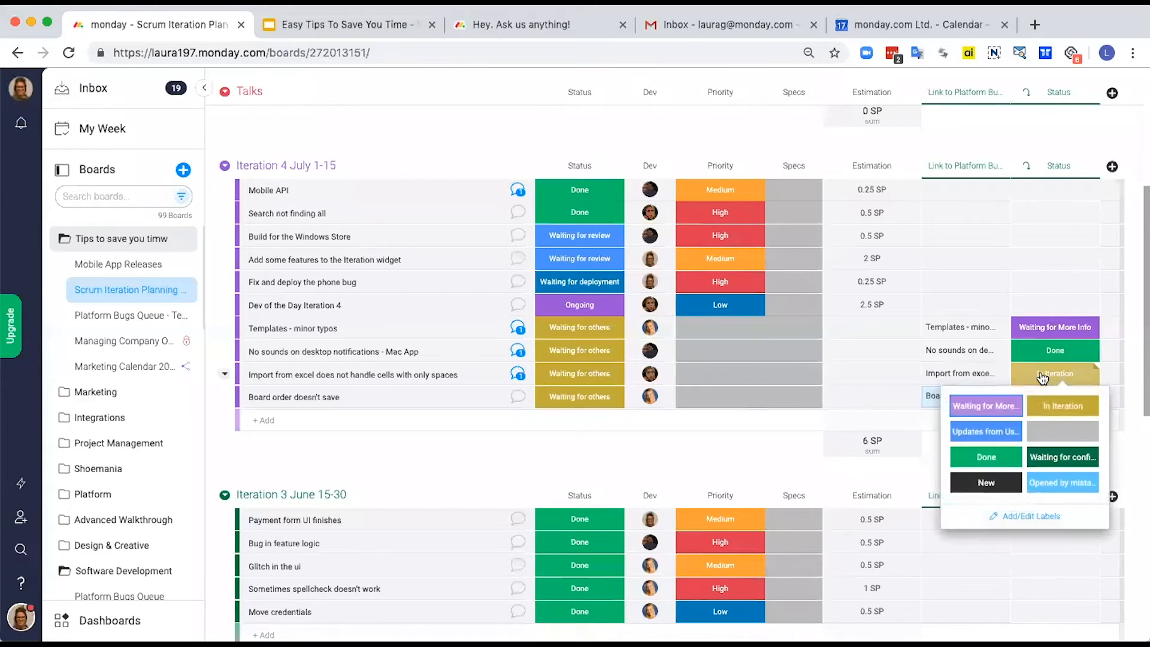
pyautogui.click(1045, 432)
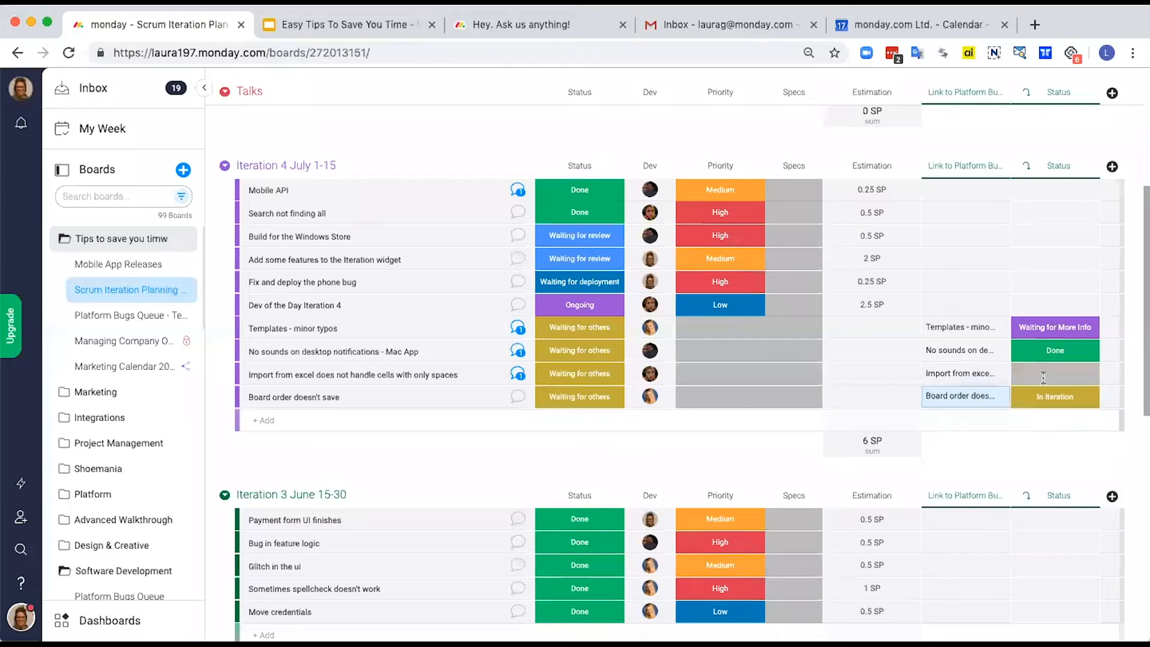
# Step: View the details of the linked "Templates - minor typos" item from the Platform Bugs Queue - Team A board and close them
pyautogui.click(949, 329)
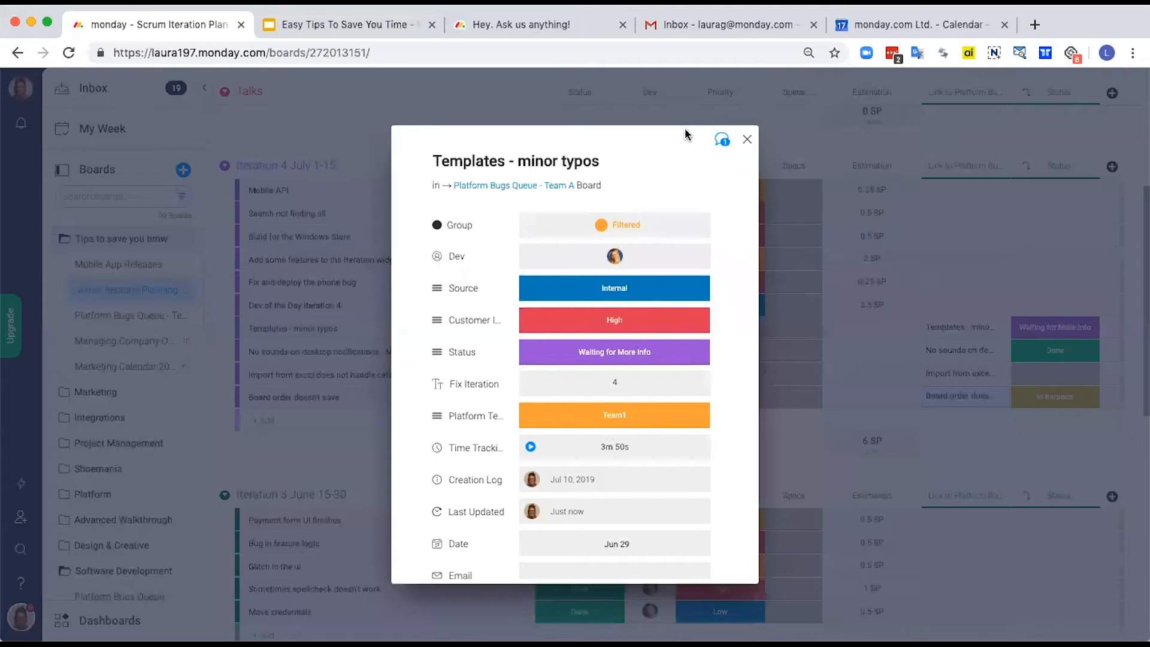
pyautogui.click(746, 142)
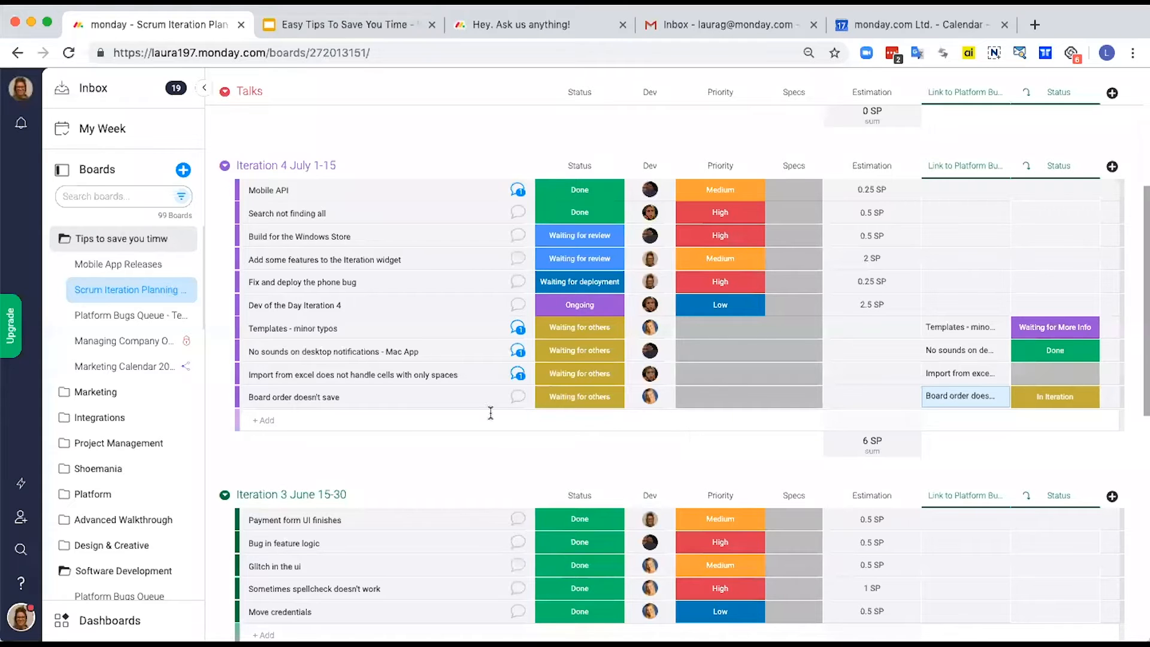
pyautogui.click(126, 343)
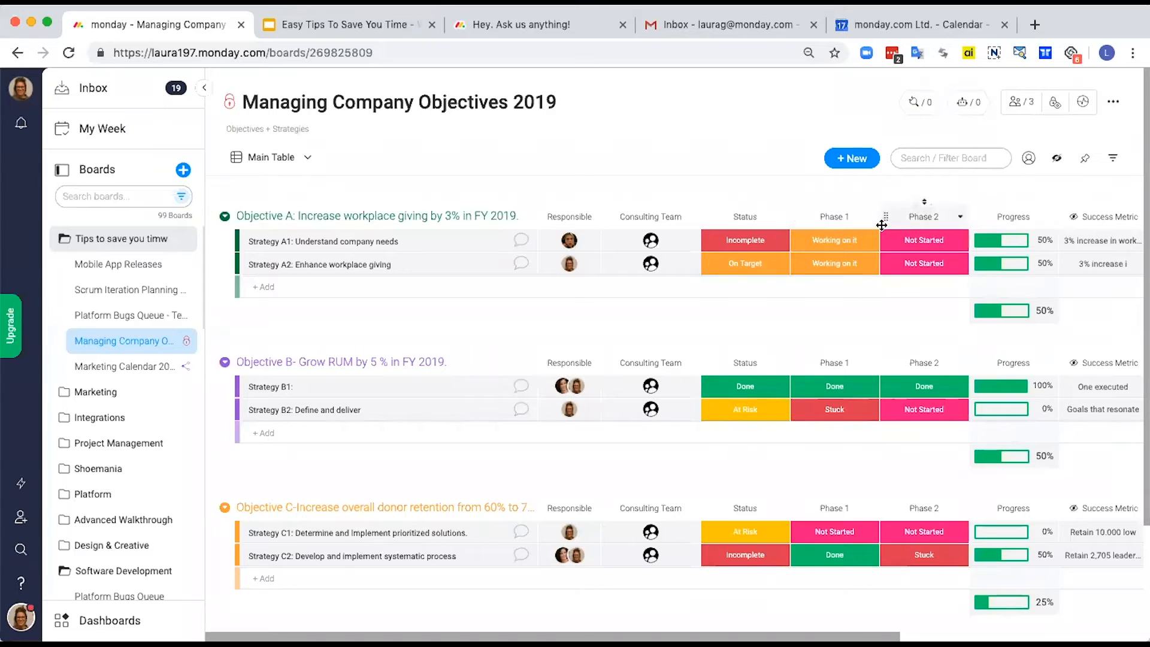
pyautogui.click(770, 244)
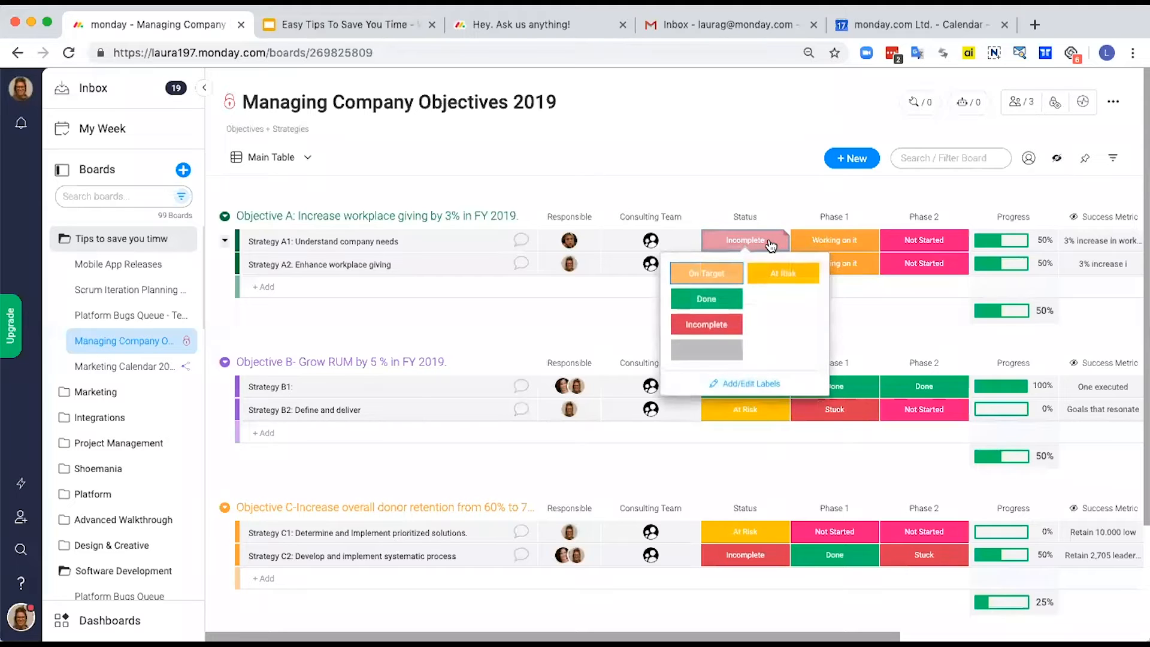
pyautogui.click(785, 235)
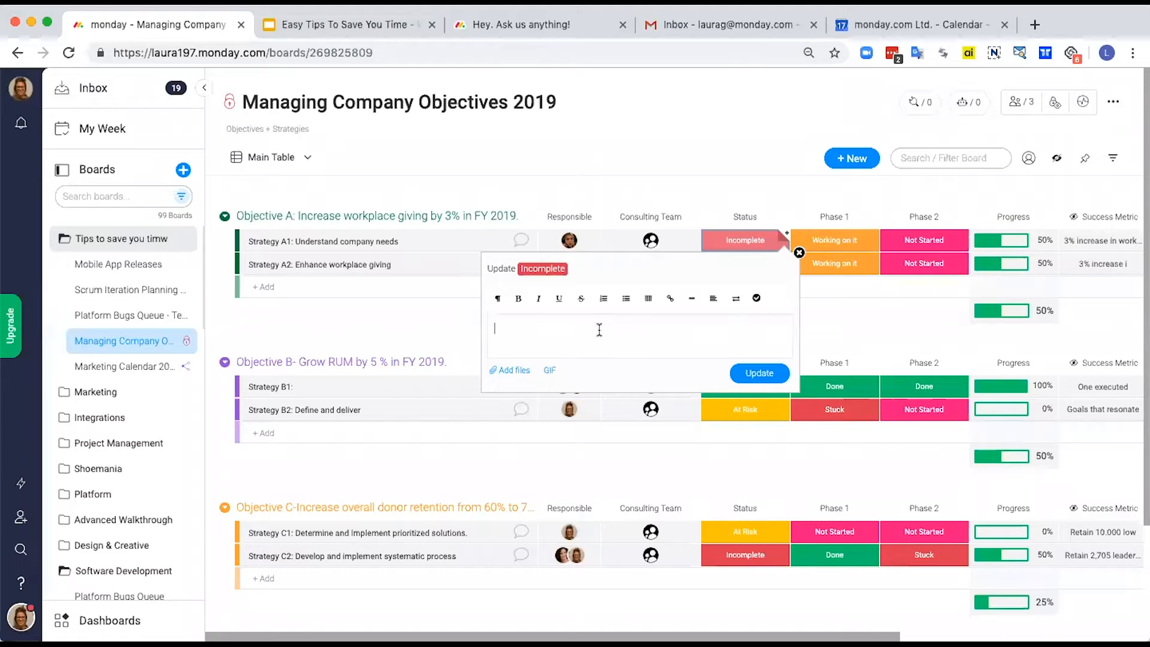
pyautogui.write('Where do we stand on this? @ever')
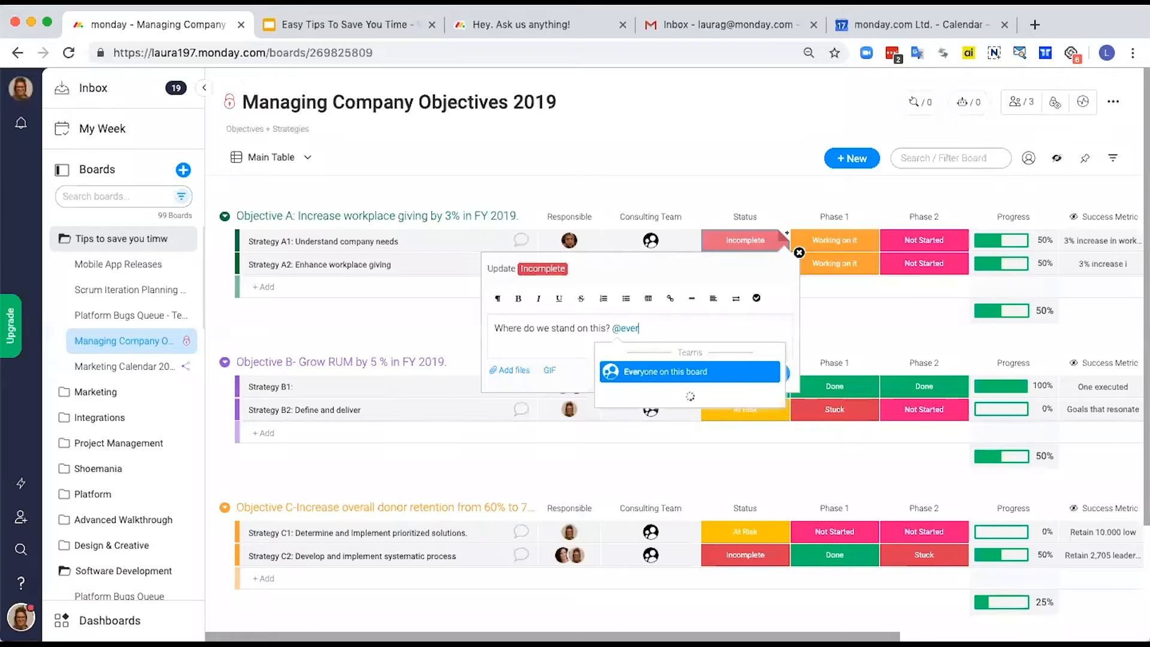
pyautogui.press('Return')
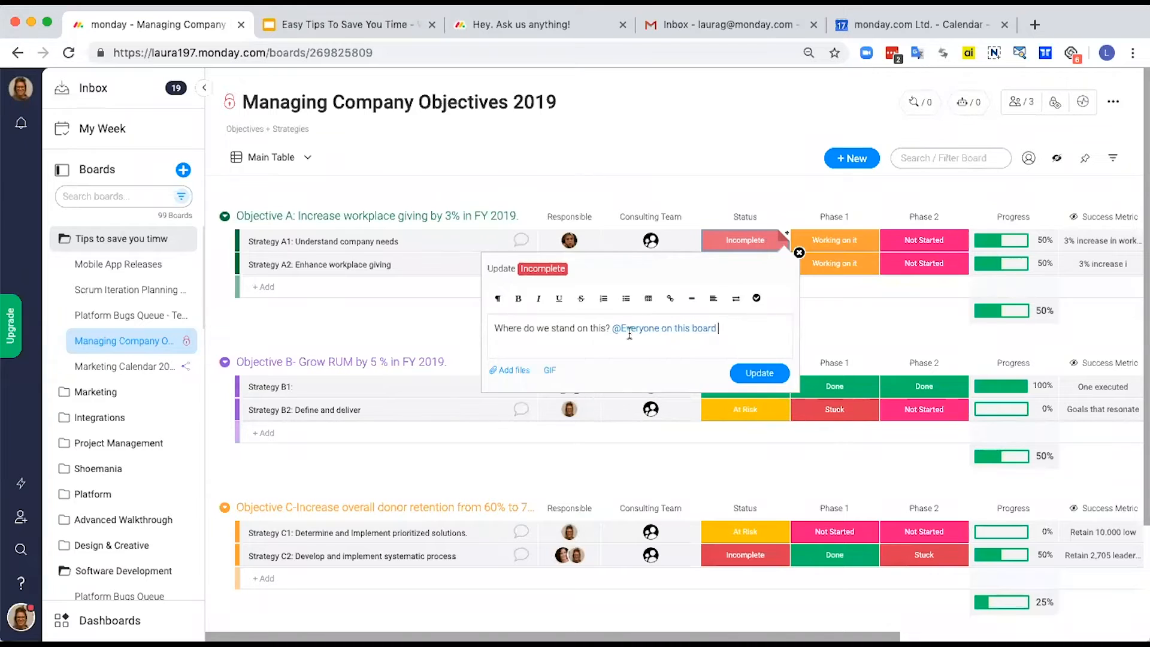
pyautogui.click(760, 374)
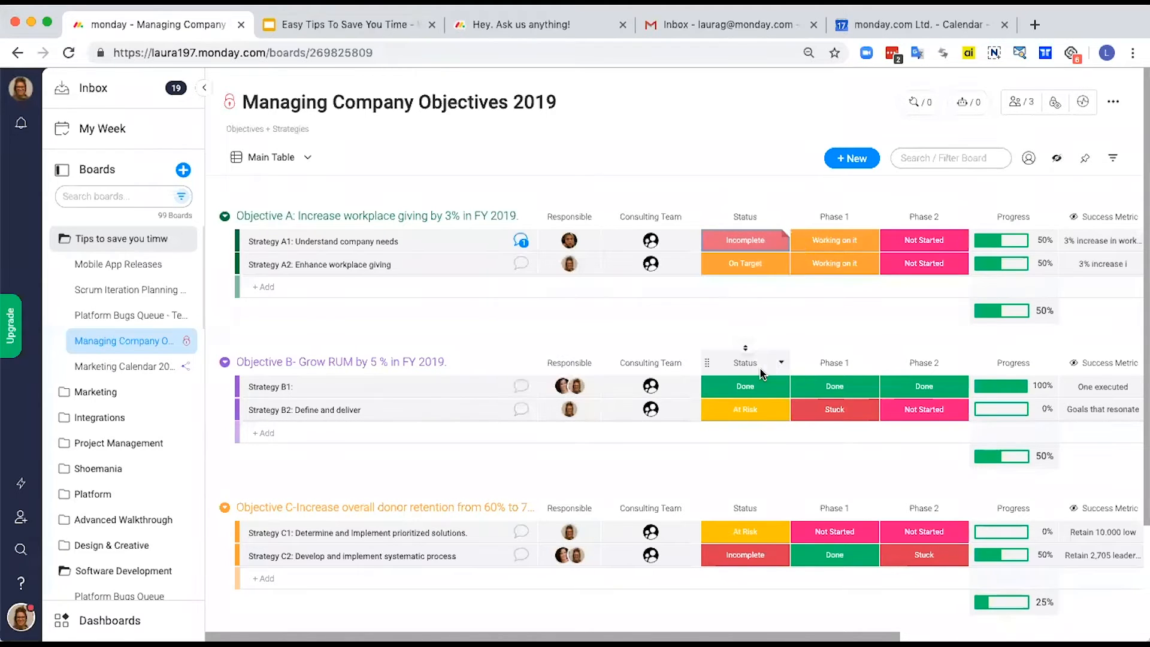
# Step: Review the posted note in Strategy A1's updates and on its Status cell
pyautogui.click(521, 241)
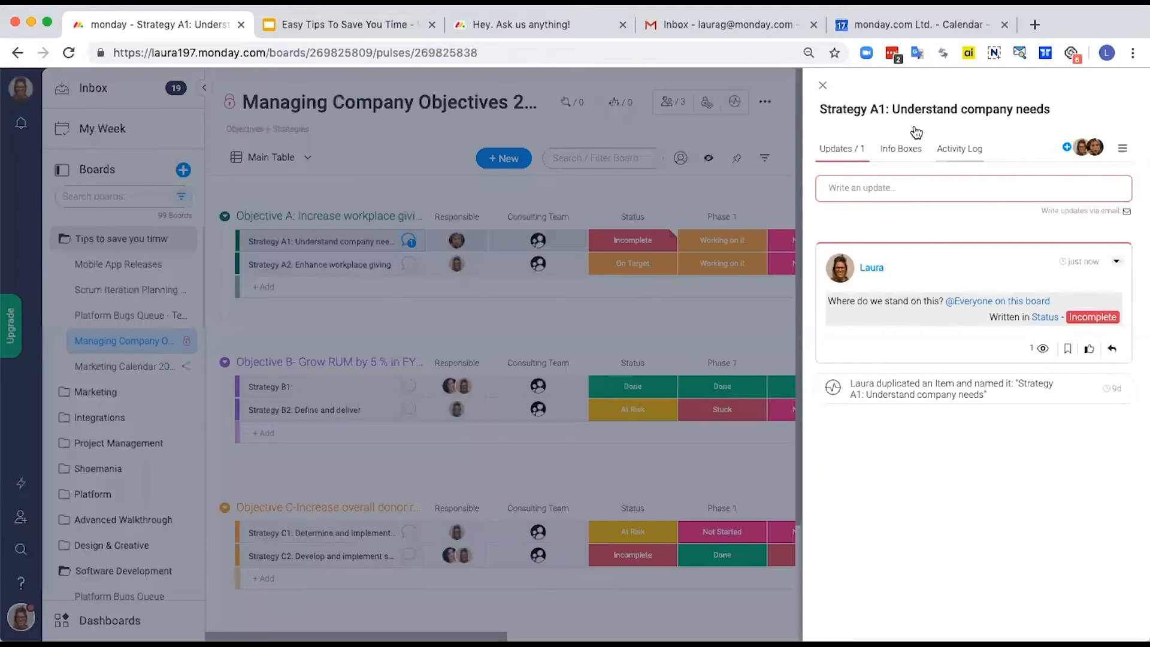
pyautogui.click(825, 87)
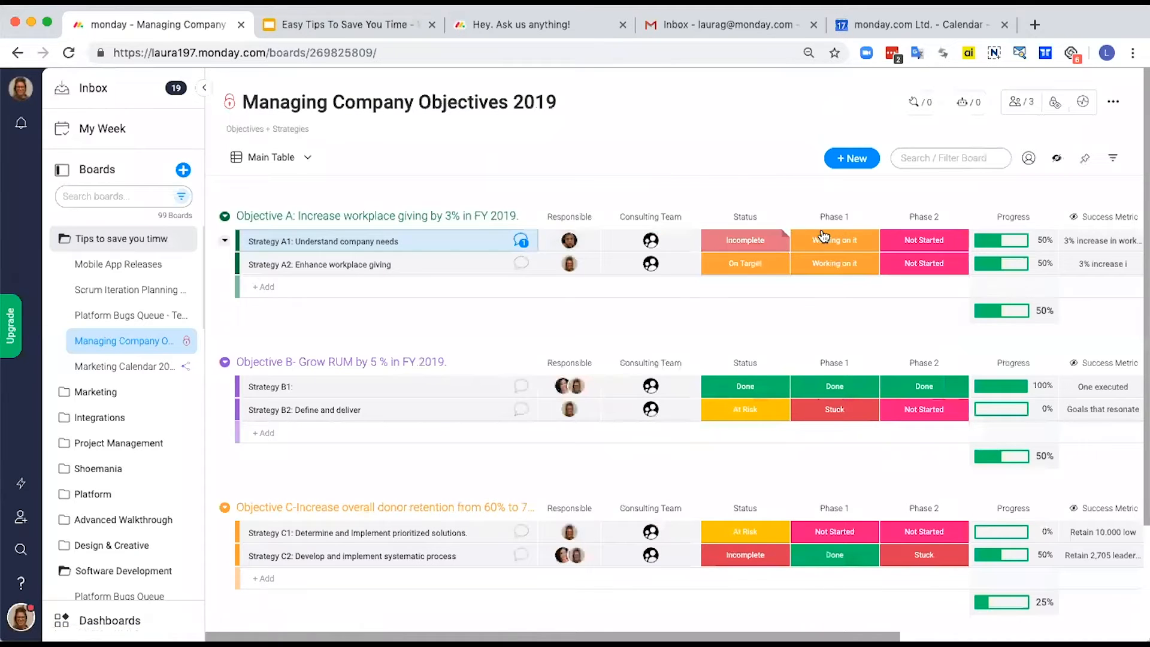
pyautogui.moveTo(787, 237)
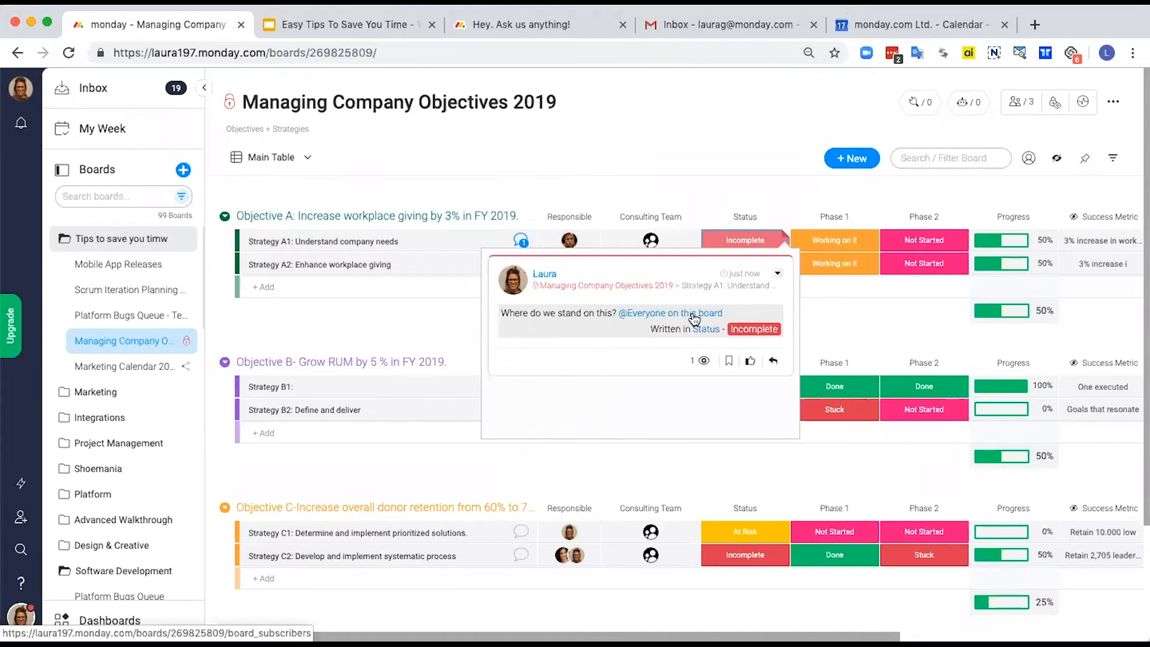
# Step: Set Strategy A1's Status to On Target and post the note "we are on target" on that Status cell
pyautogui.click(746, 243)
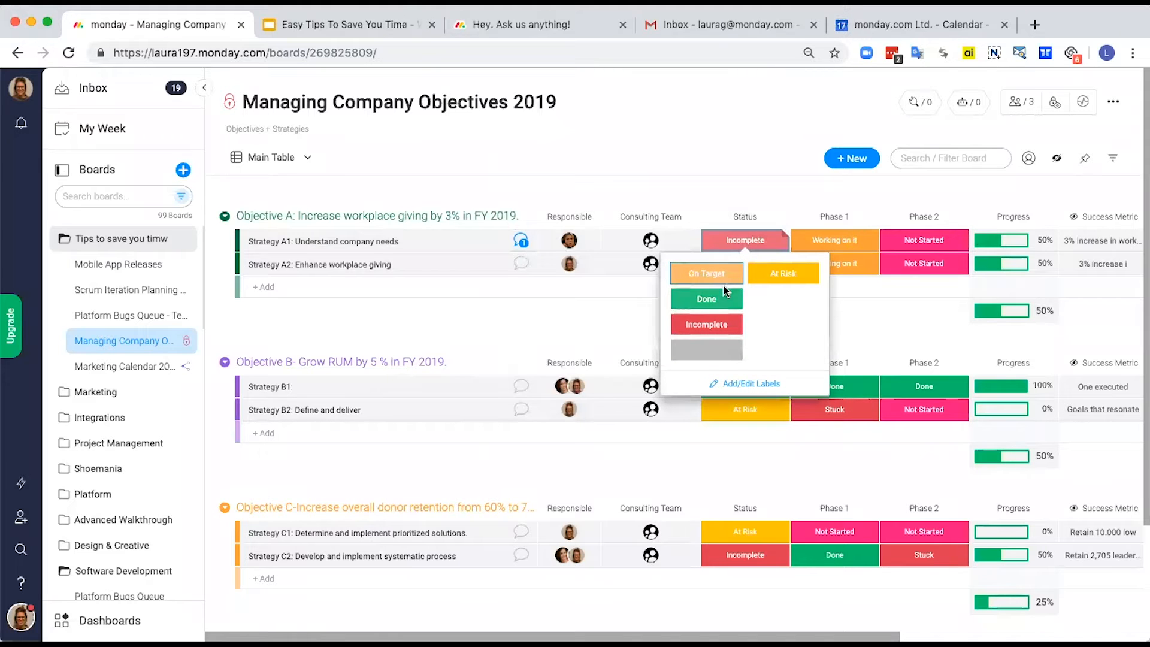
pyautogui.click(719, 276)
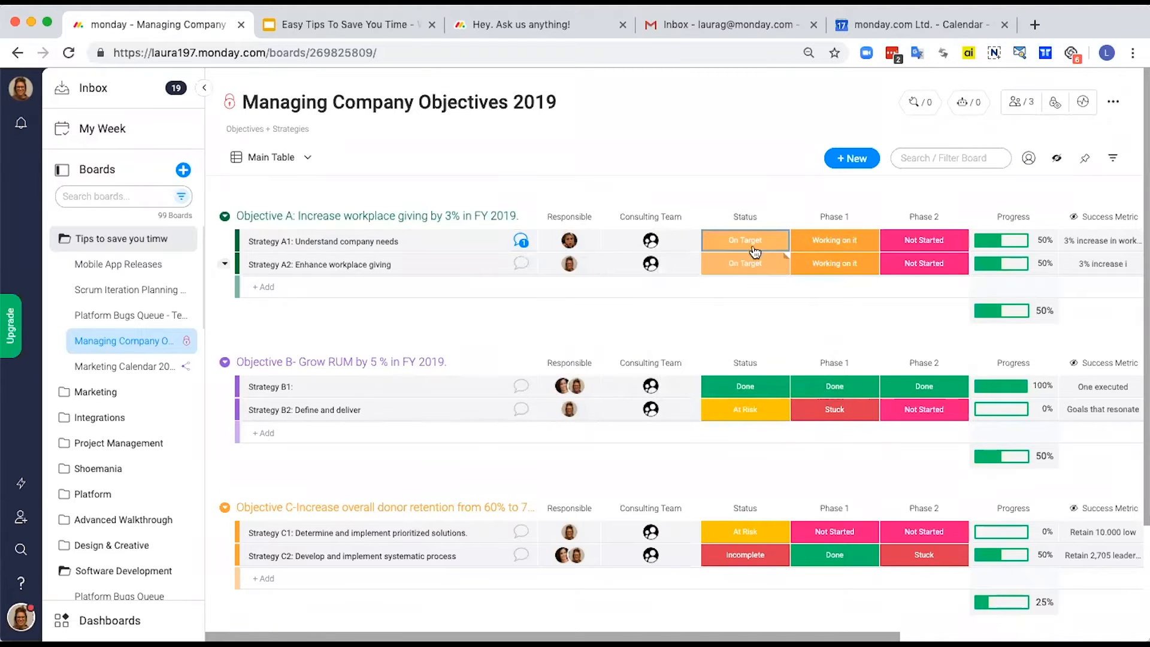
pyautogui.click(787, 236)
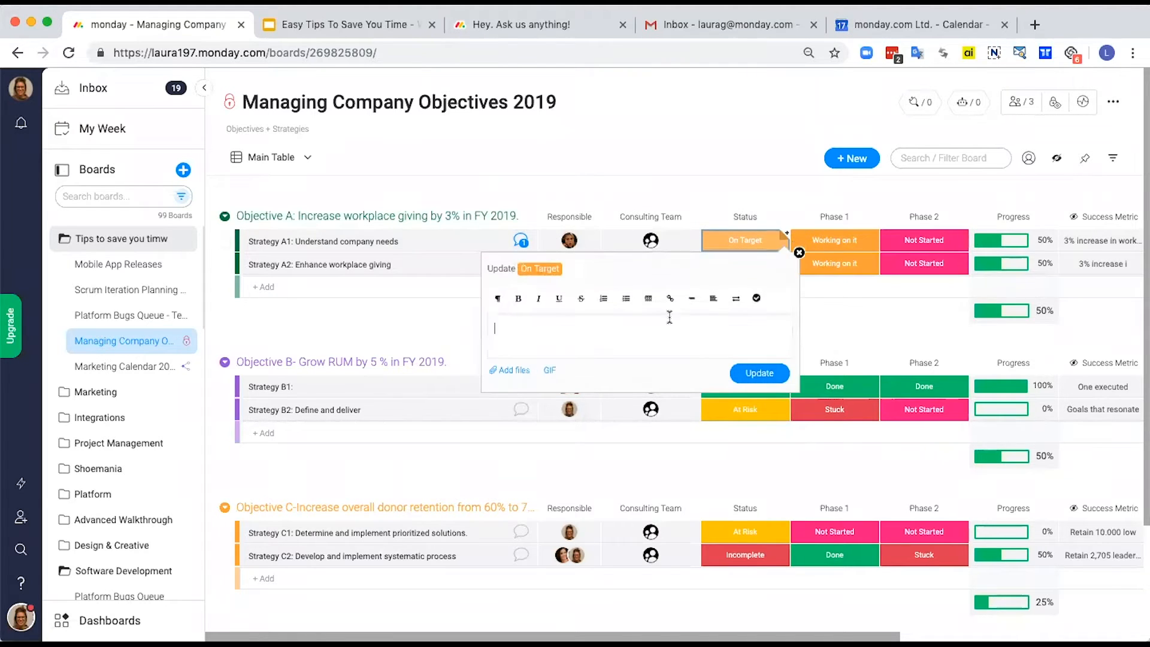
pyautogui.write('we are on target')
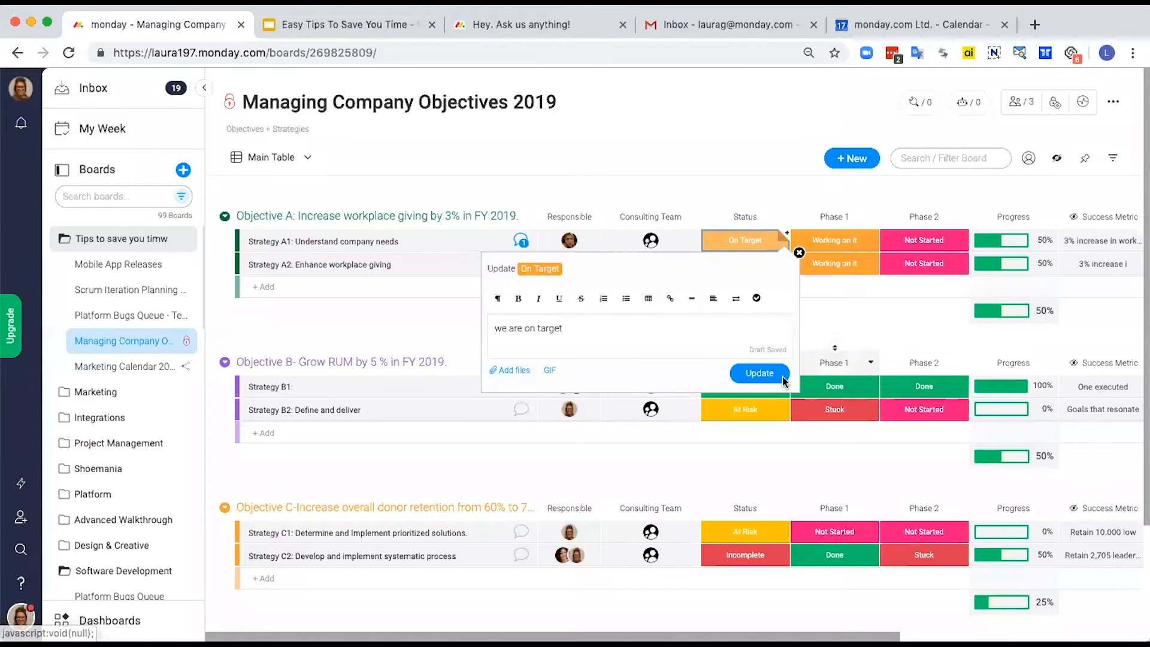
pyautogui.click(769, 378)
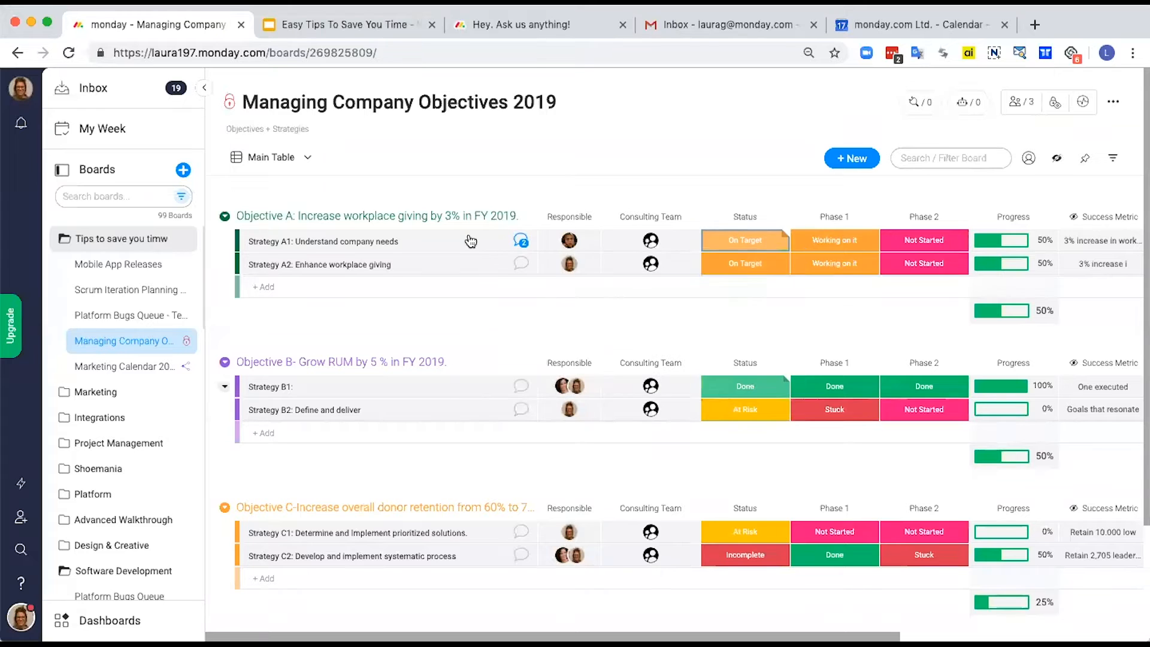
# Step: Check Strategy A1's updates for the history of status notes and close them
pyautogui.click(521, 241)
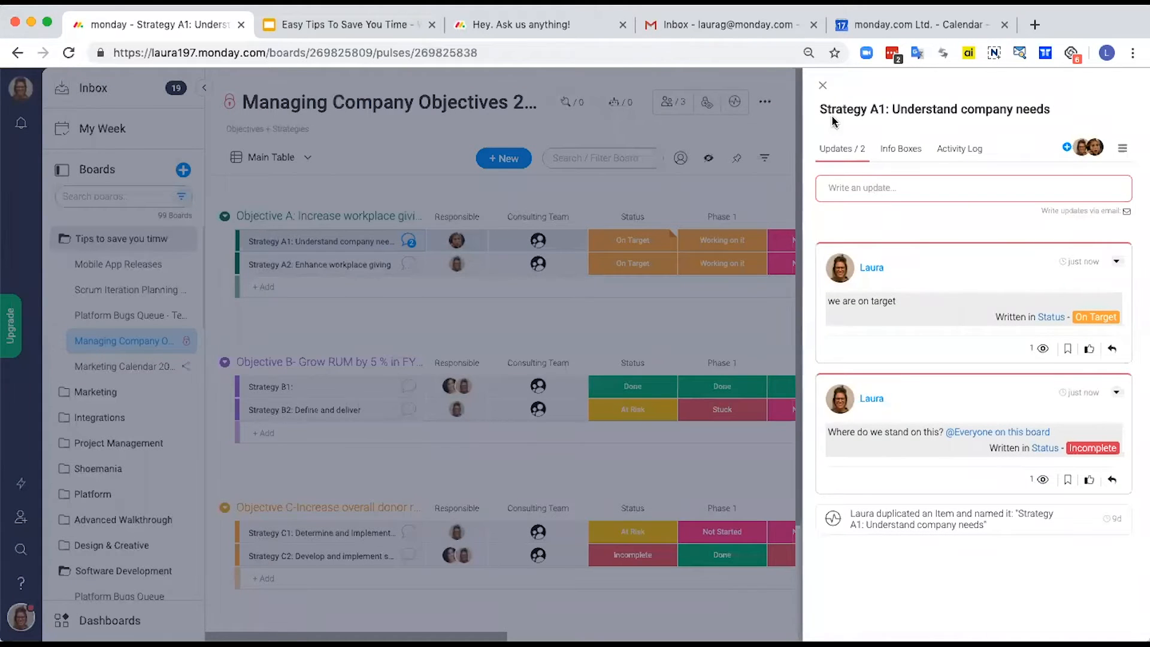
pyautogui.click(823, 85)
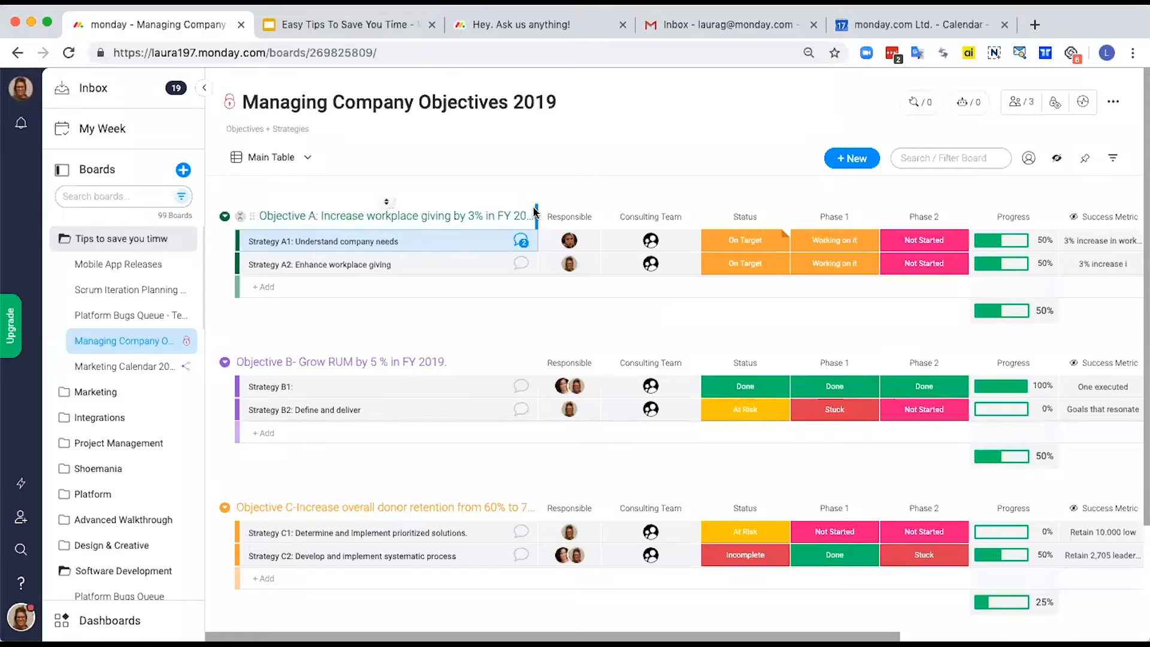
# Step: Narrow the item name column and add a 09:00 AM time to the Follow Up dates of all six strategies in one batch edit
pyautogui.moveTo(535, 211); pyautogui.dragTo(398, 221)
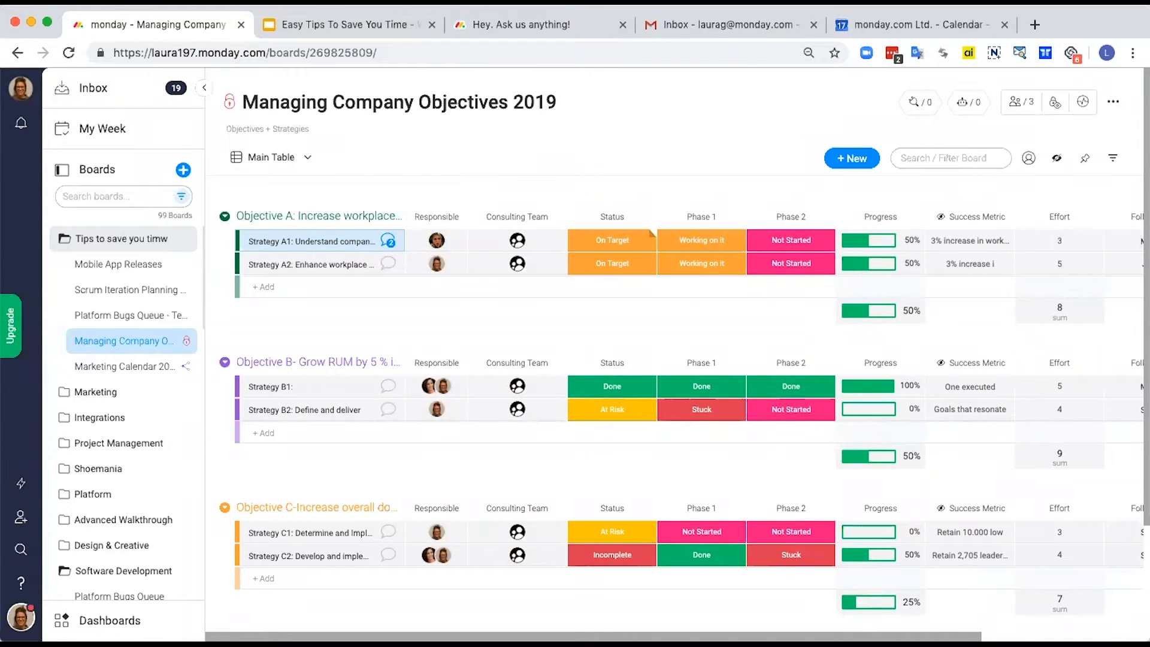
pyautogui.hscroll(5, 987, 244)
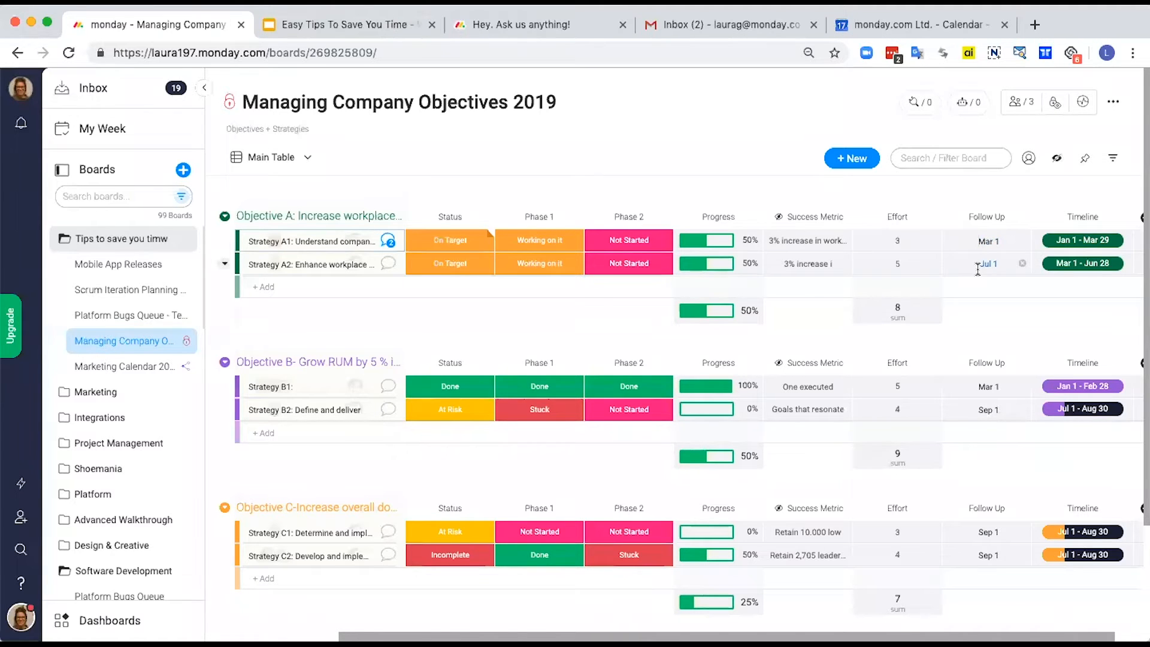
pyautogui.click(244, 243)
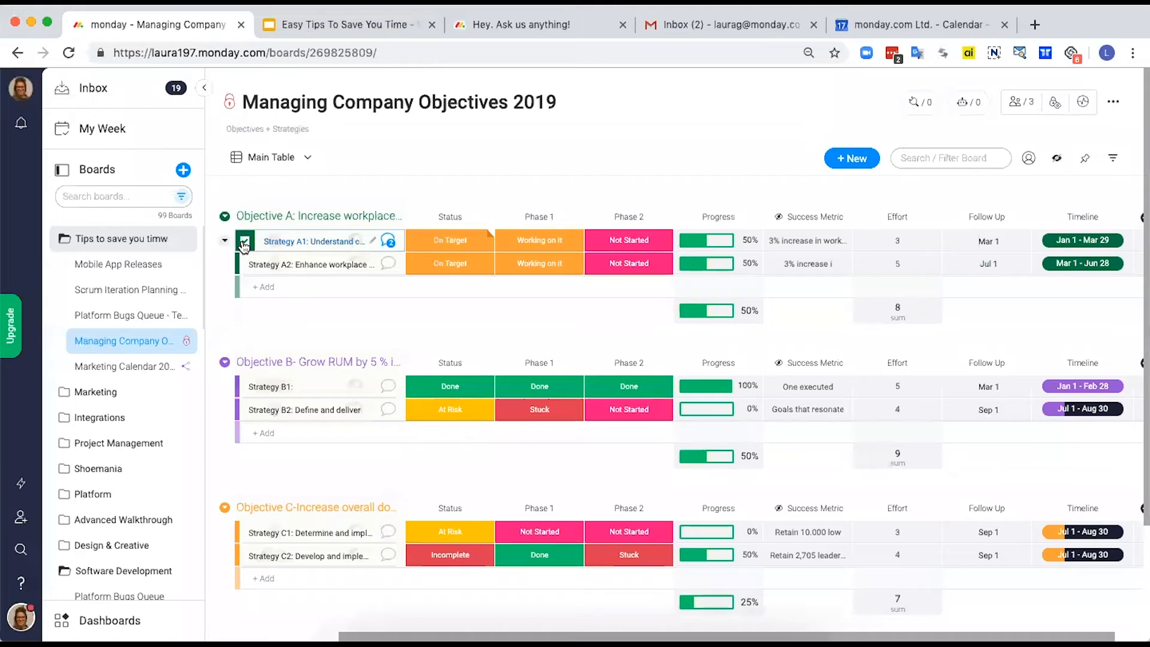
pyautogui.keyDown('shift'); pyautogui.click(245, 555); pyautogui.keyUp('shift')
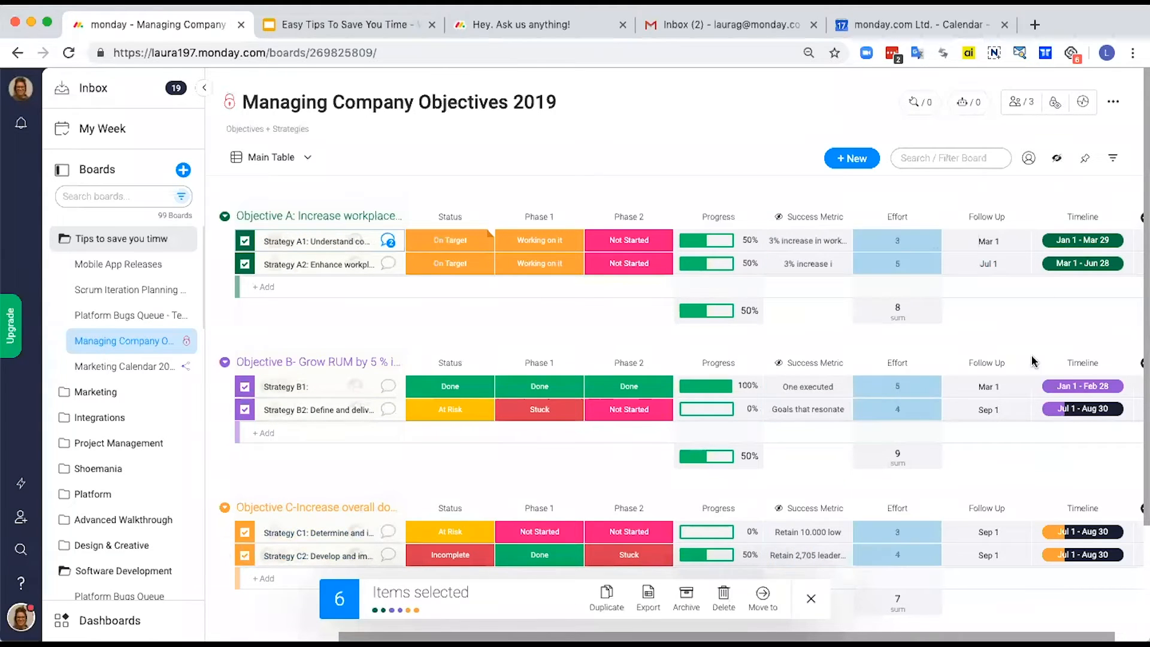
pyautogui.click(995, 556)
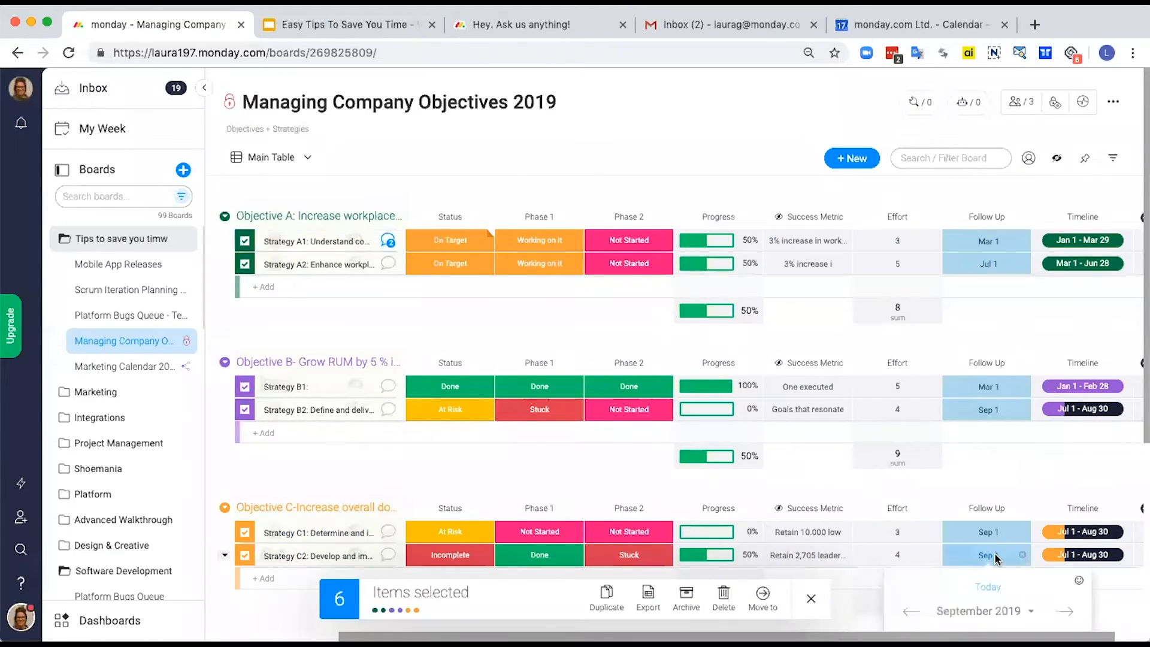
pyautogui.click(963, 536)
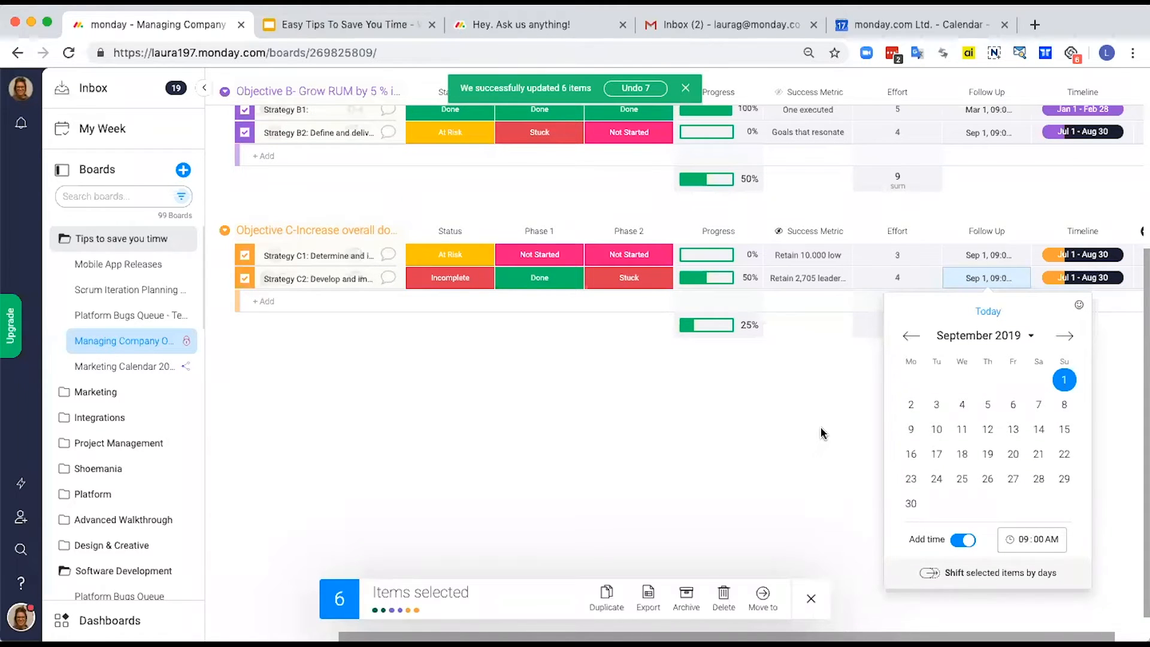
pyautogui.scroll(3, 768, 469)
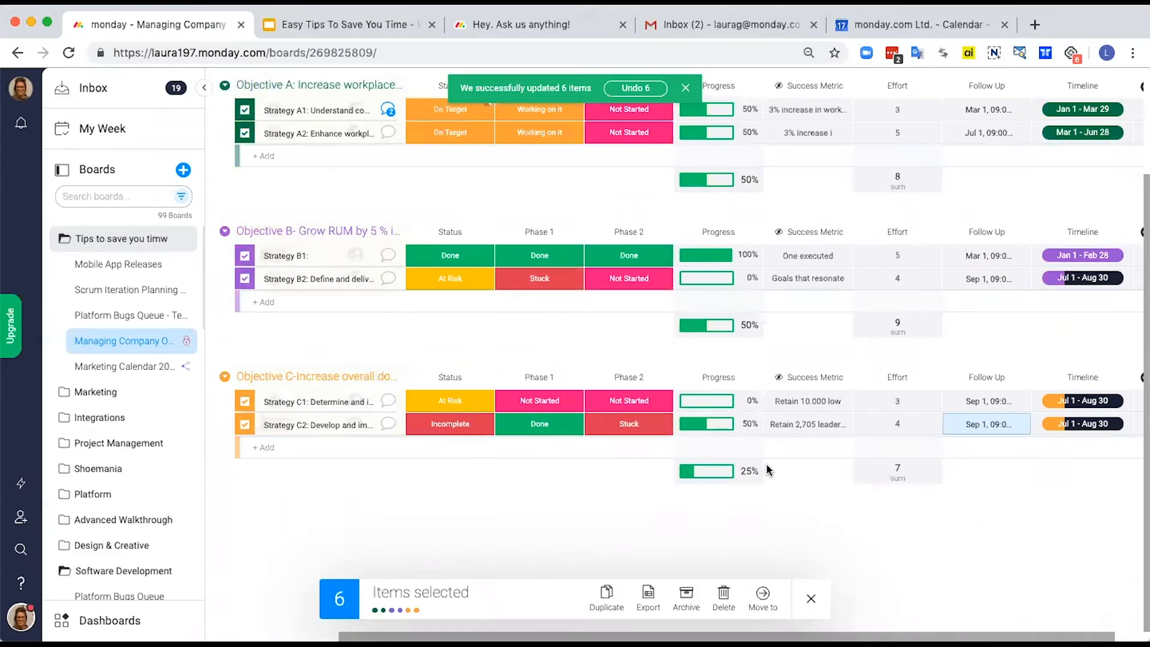
pyautogui.click(811, 599)
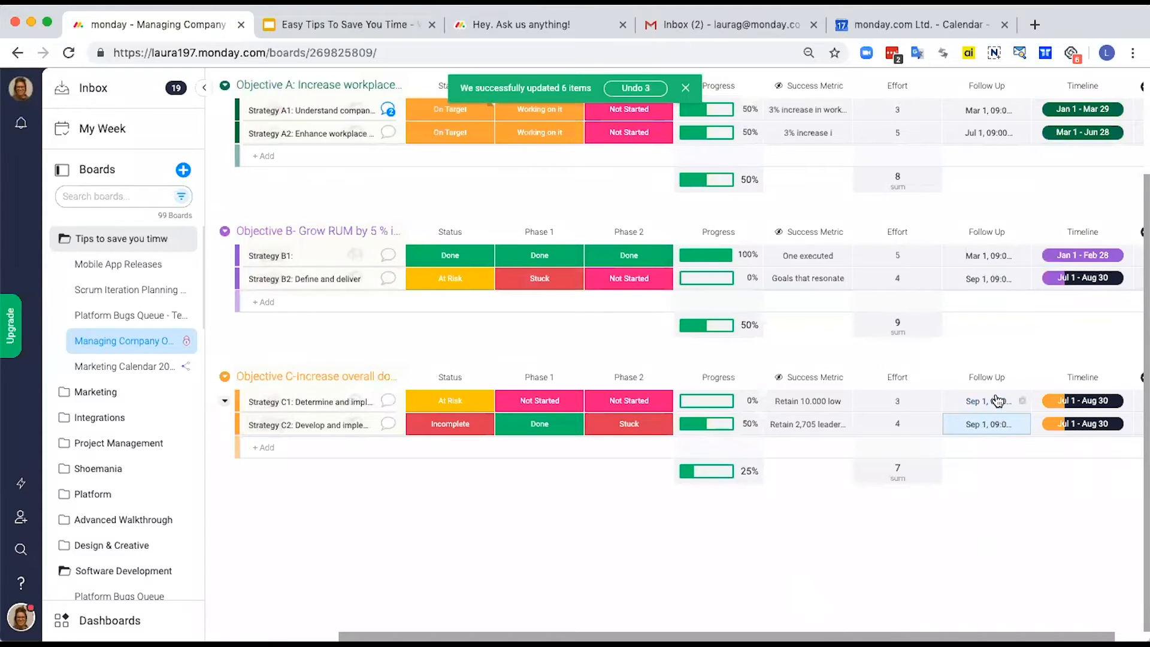
# Step: Sync the Follow Up date column to Google Calendar for all items on this board and dismiss the confirmation
pyautogui.scroll(2, 997, 249)
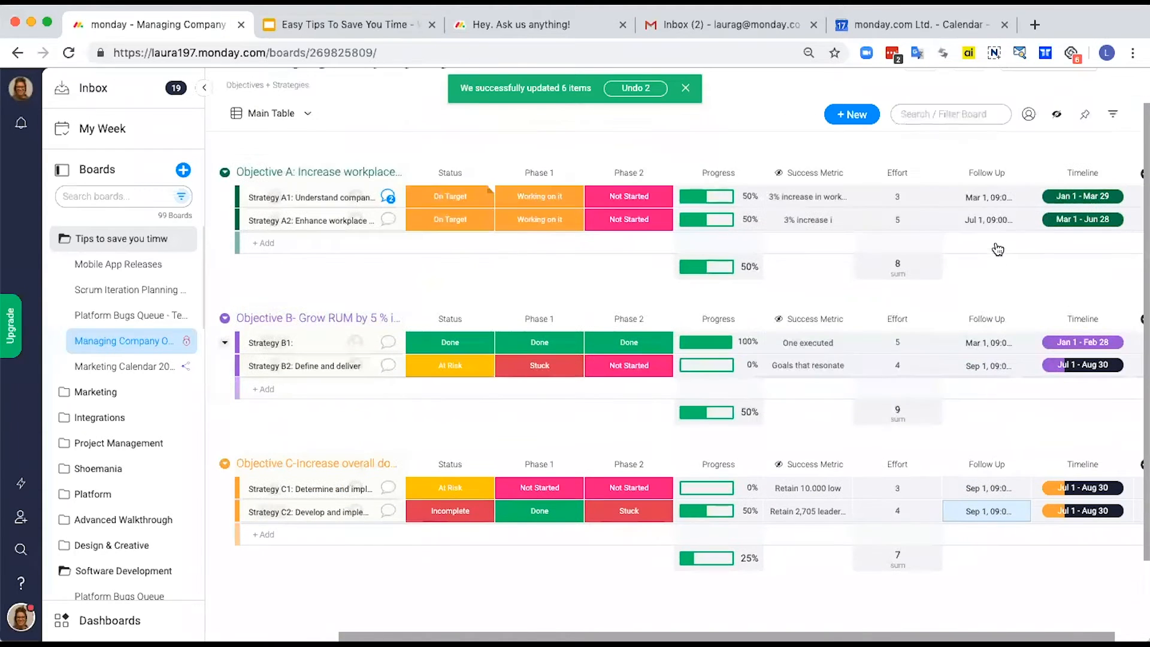
pyautogui.click(1023, 176)
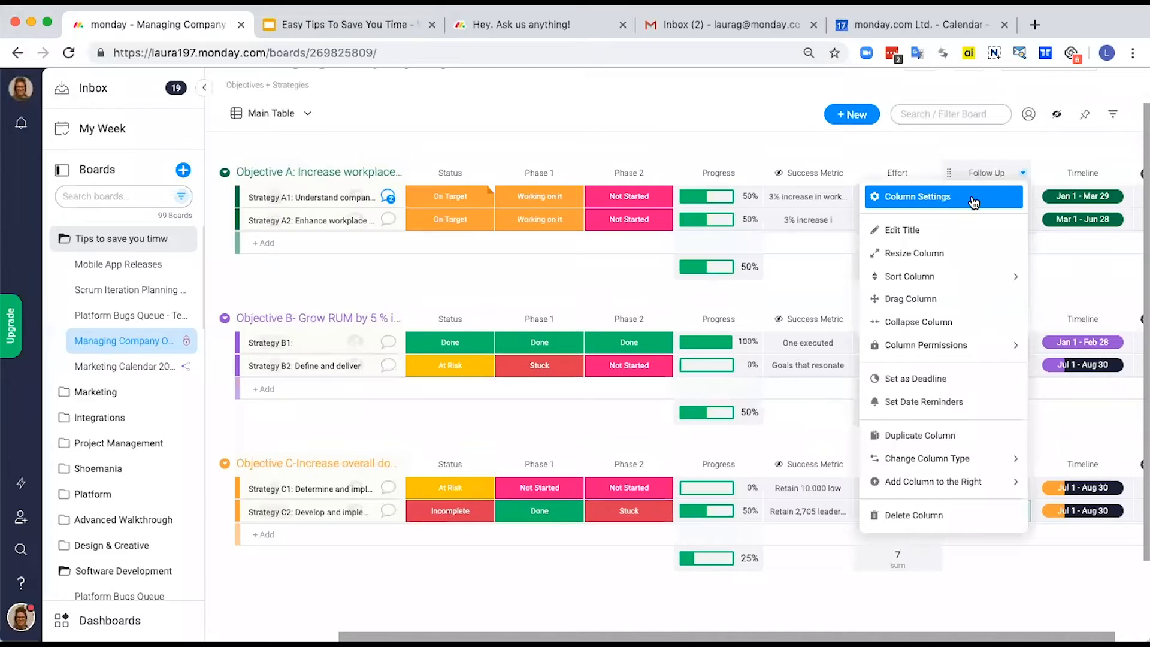
pyautogui.click(946, 199)
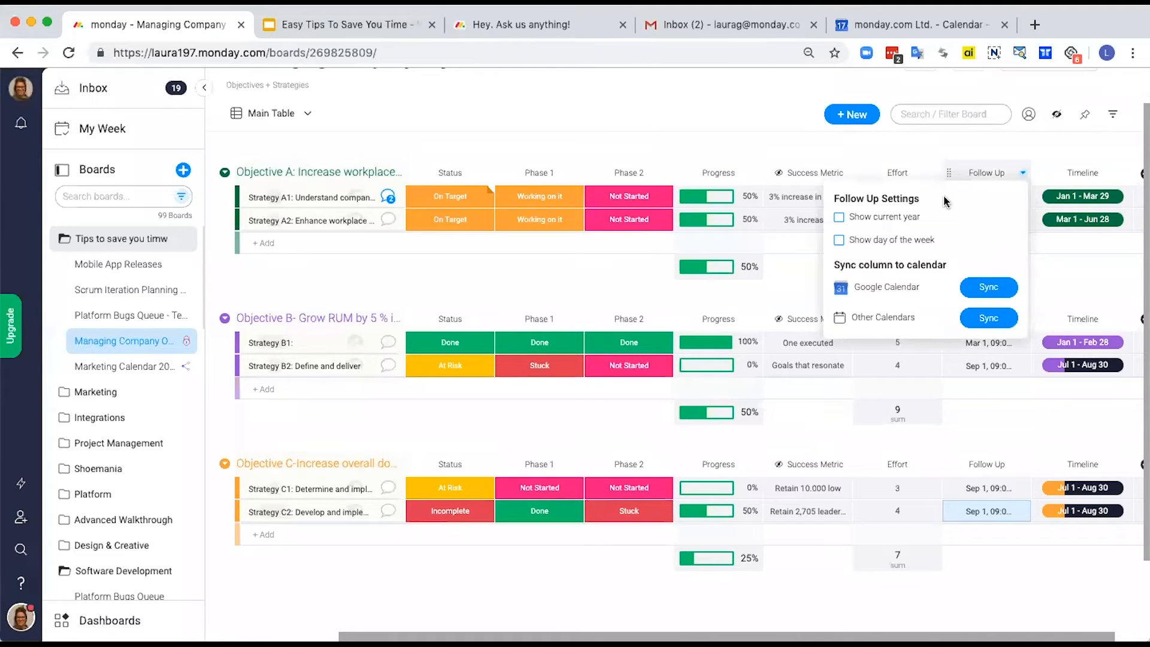
pyautogui.scroll(2, 587, 165)
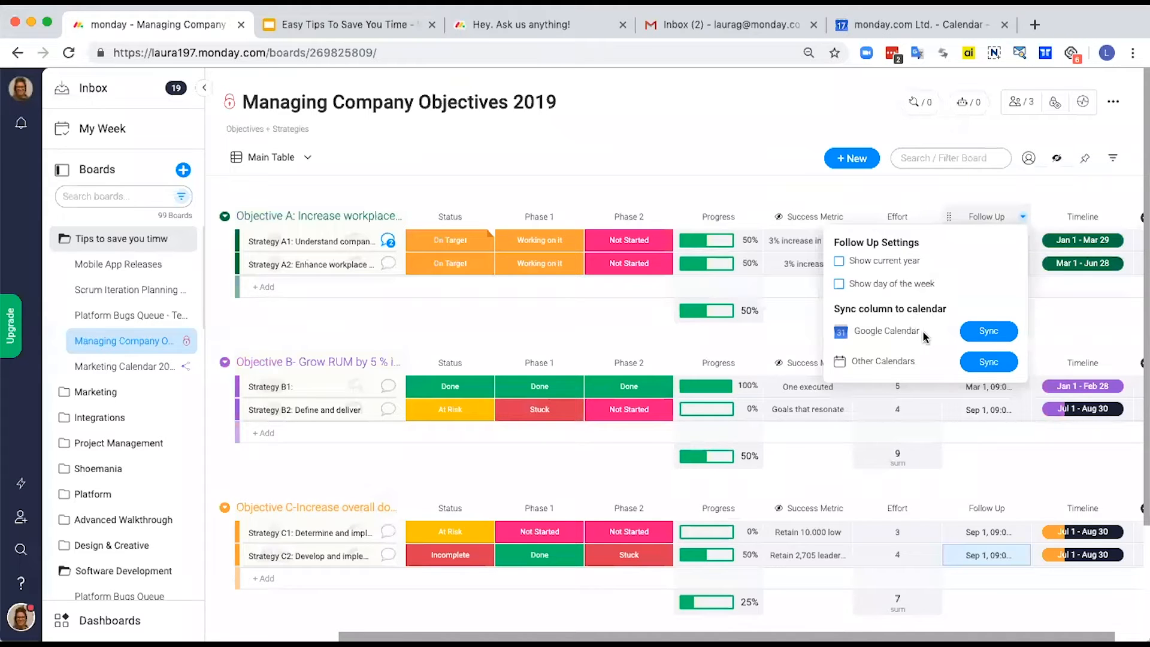
pyautogui.click(979, 332)
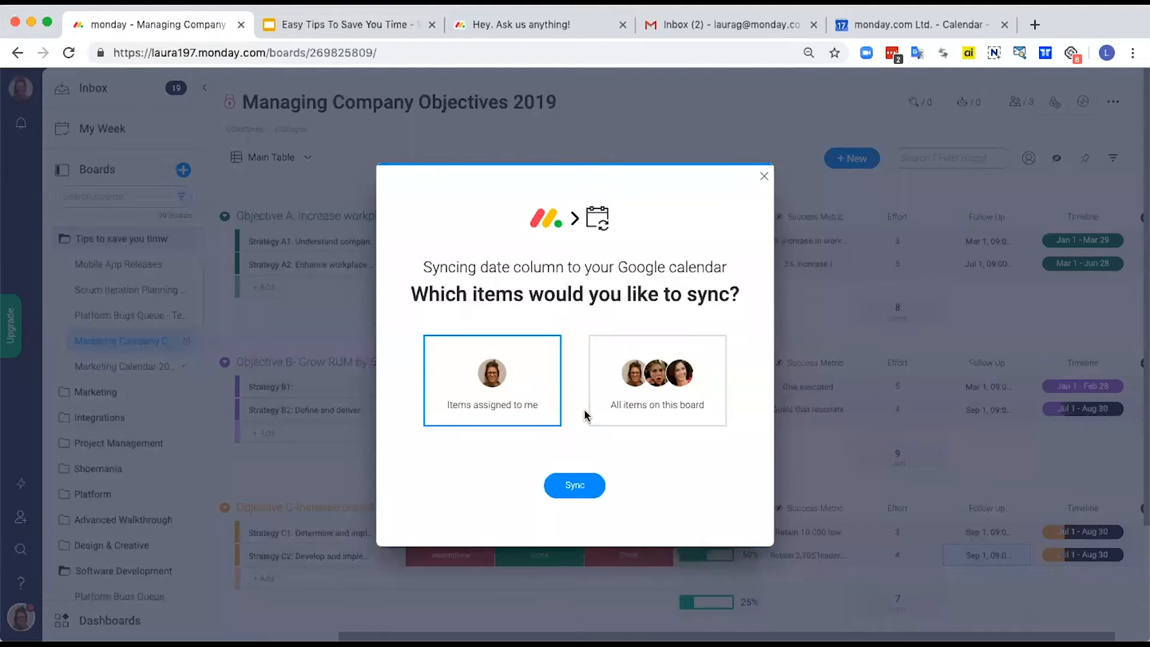
pyautogui.click(653, 377)
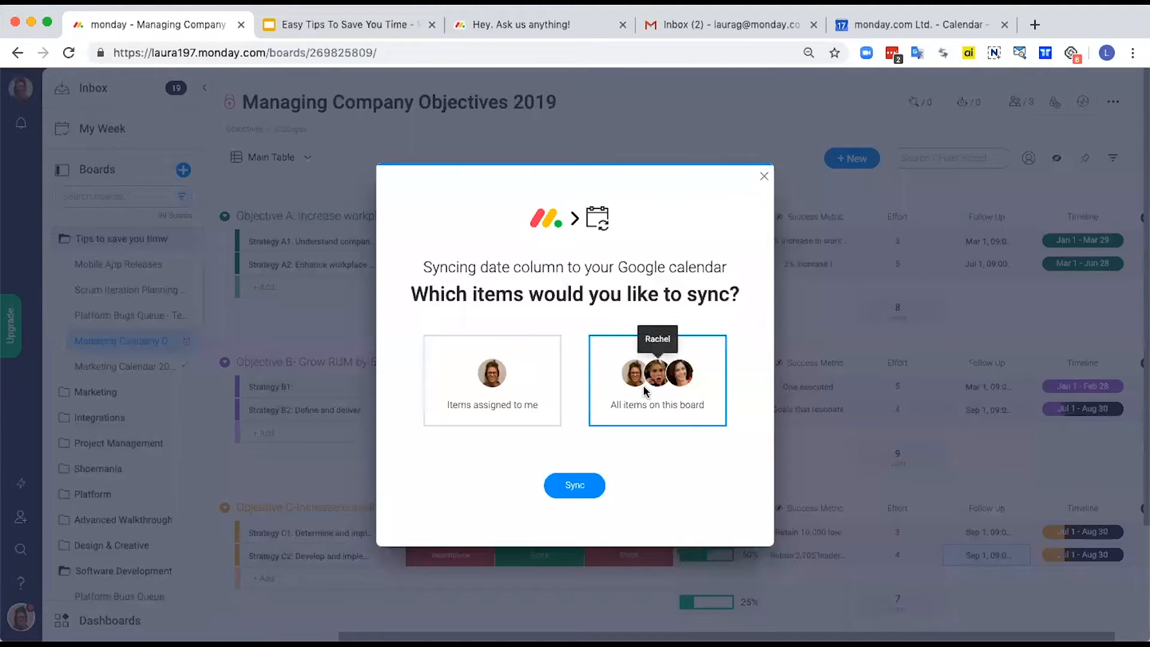
pyautogui.click(574, 487)
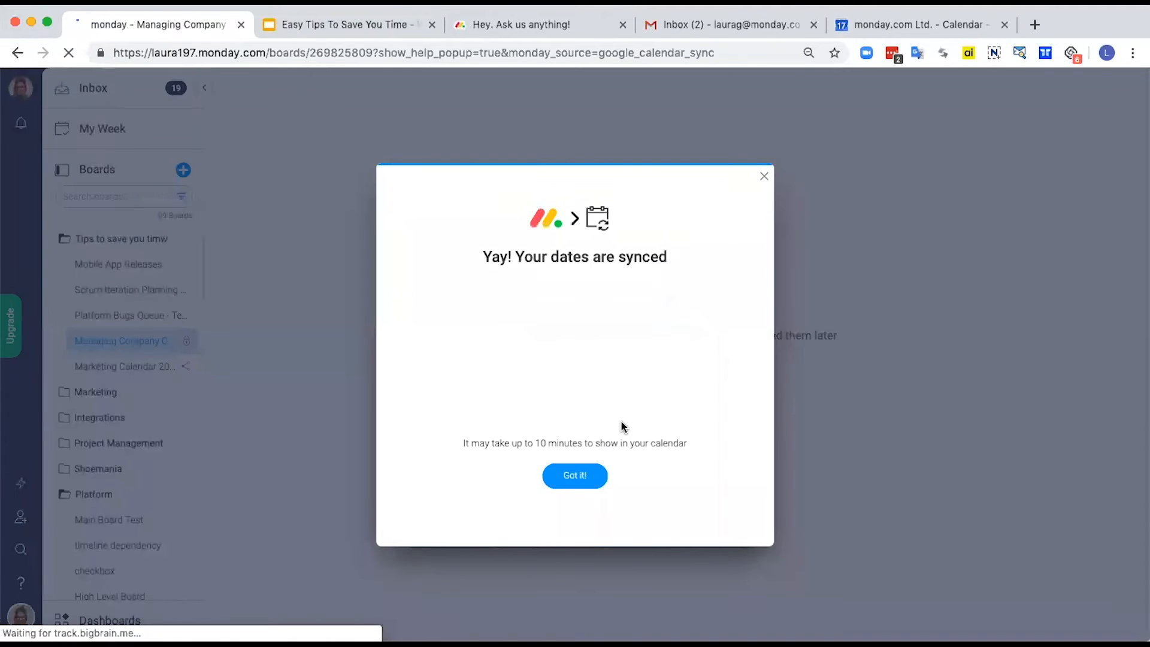
pyautogui.click(586, 480)
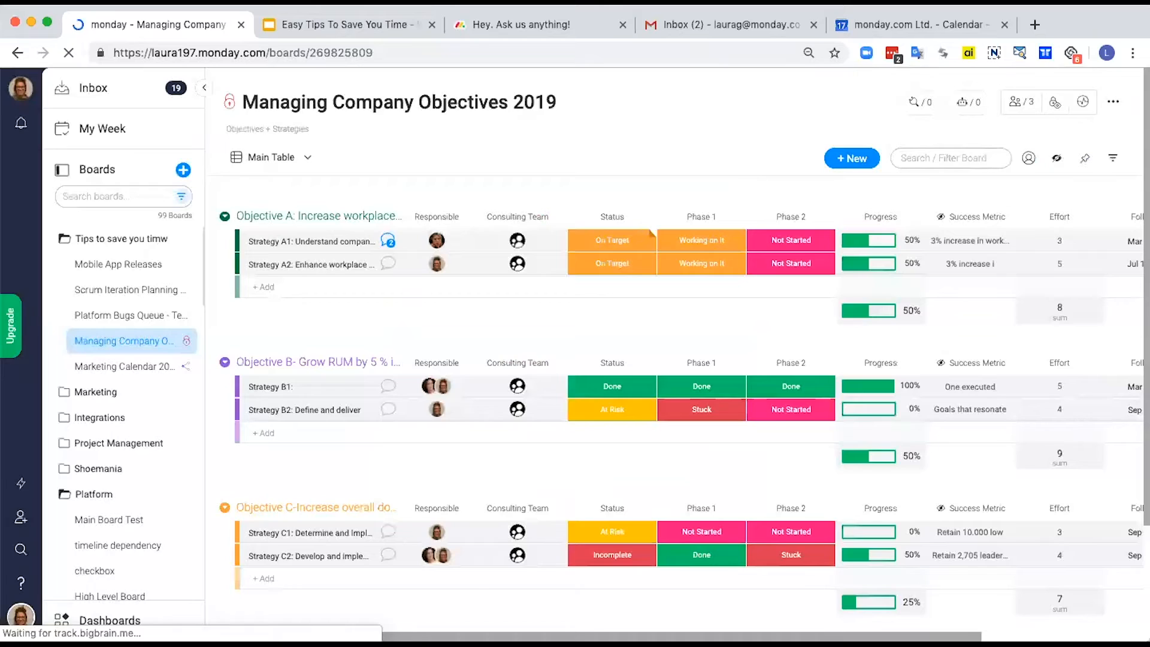
# Step: Switch to Google Calendar, show July 2019 in month view and open the synced Strategy A2 event on July 1
pyautogui.click(917, 24)
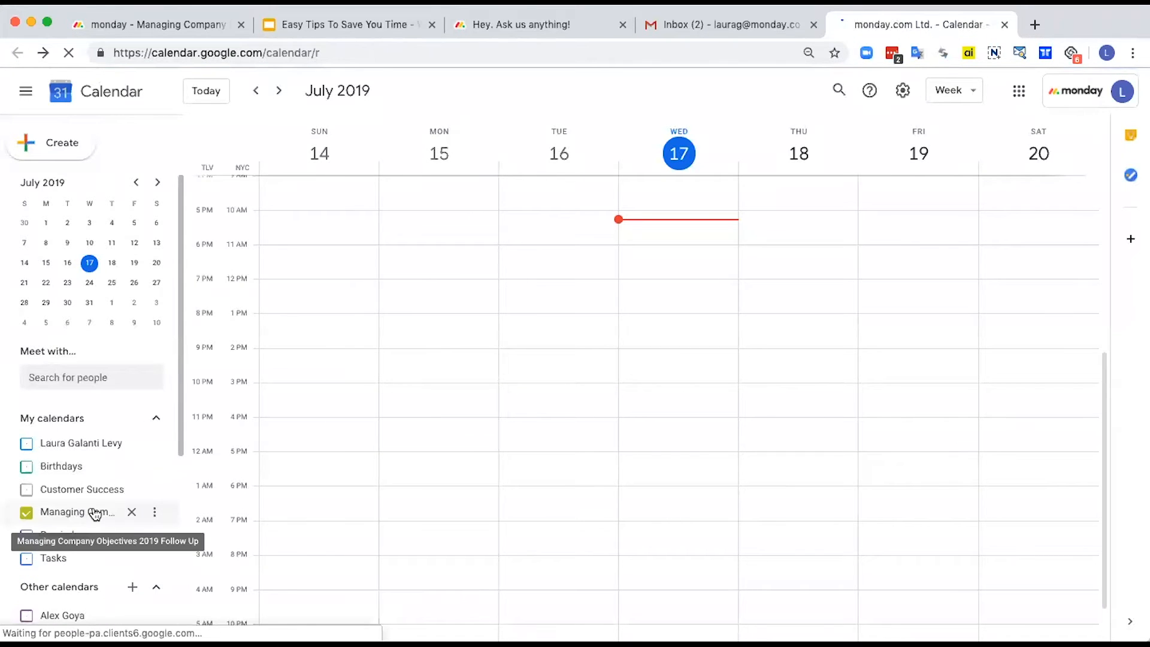
pyautogui.click(971, 89)
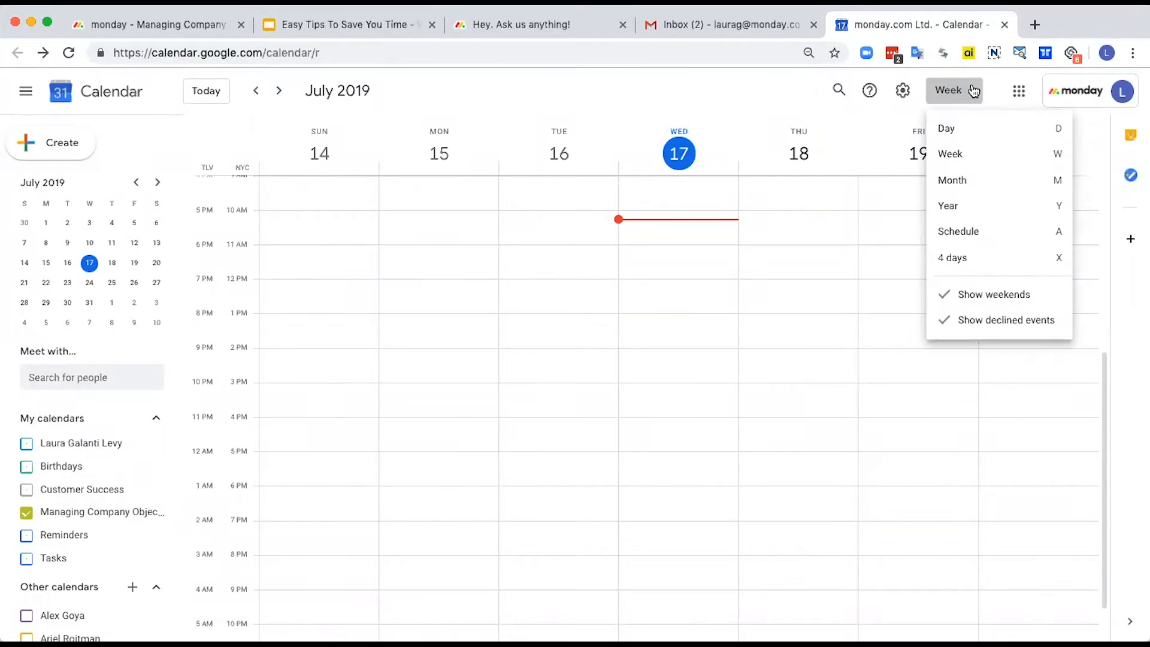
pyautogui.click(964, 208)
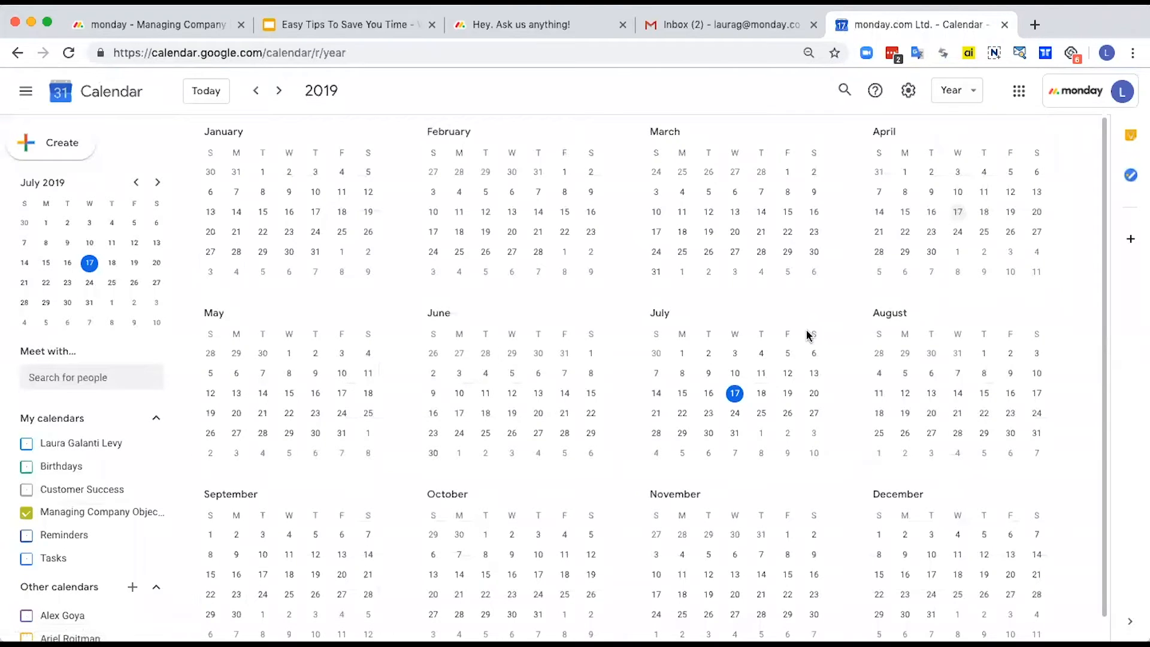
pyautogui.click(966, 89)
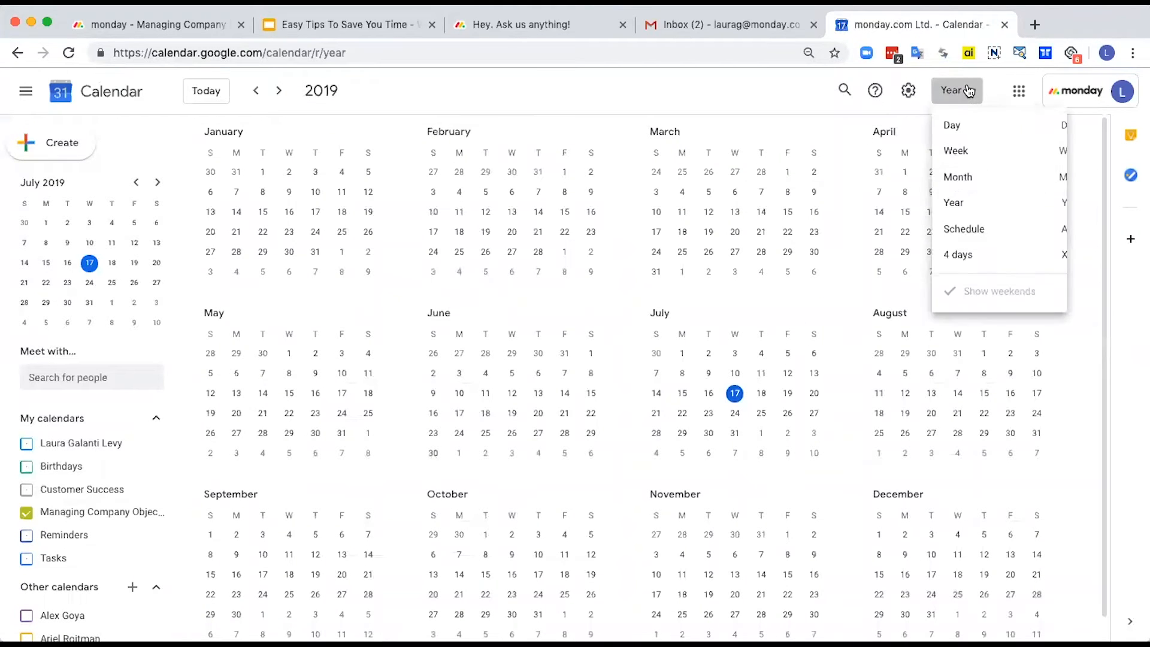
pyautogui.click(973, 183)
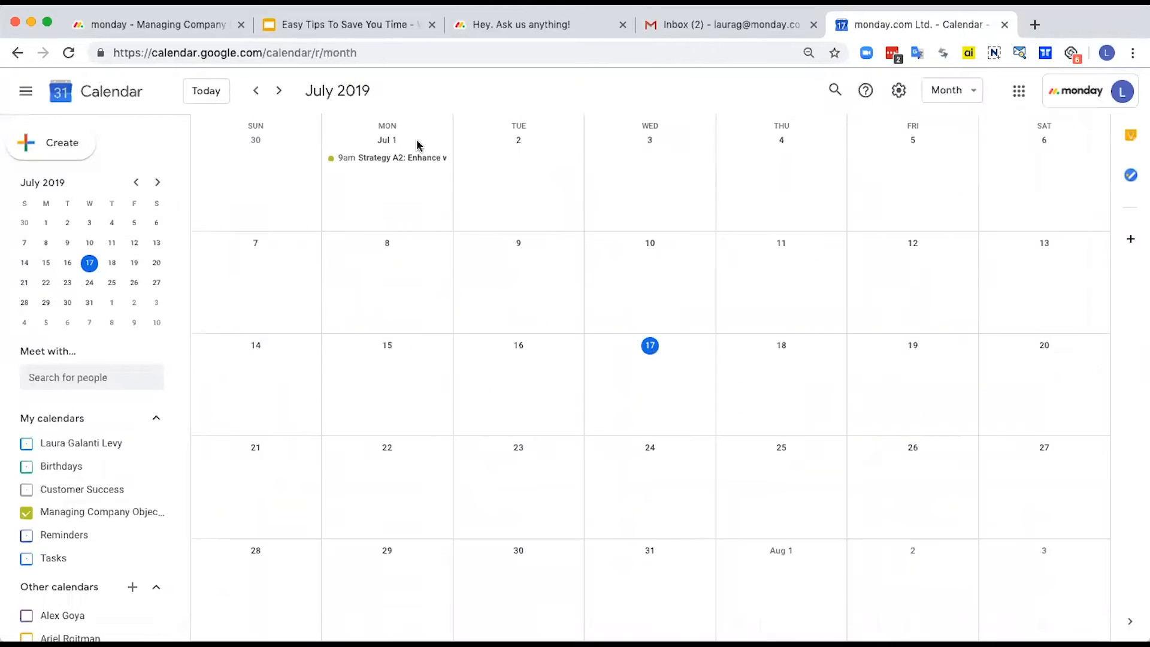
pyautogui.click(359, 158)
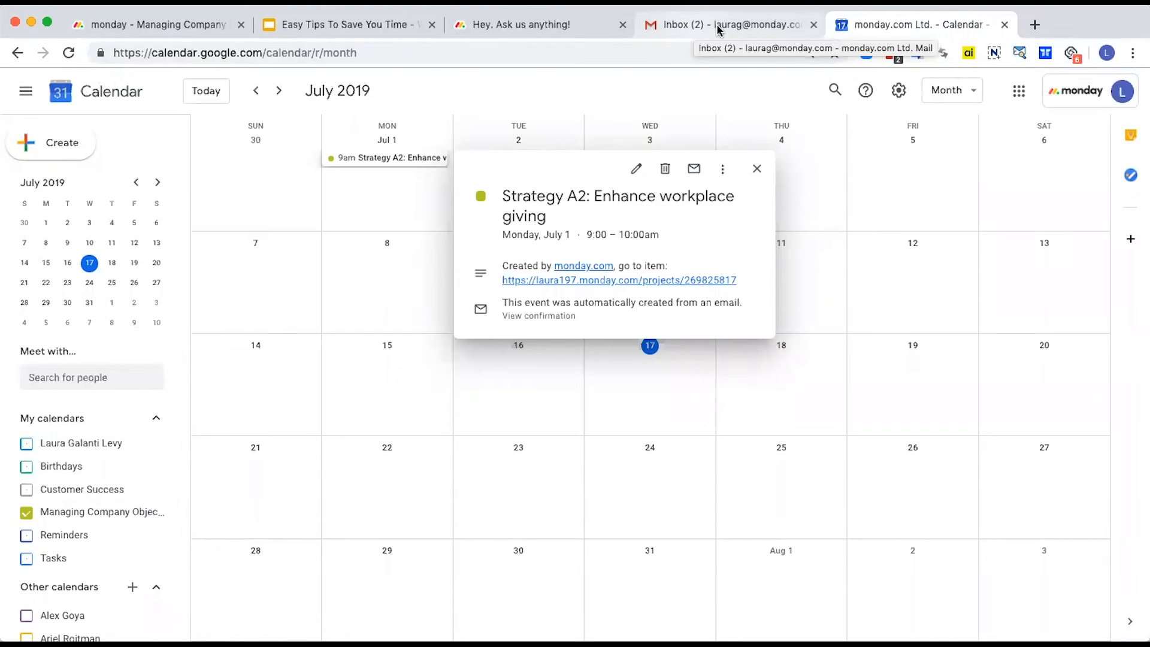
# Step: Return to the Managing Company Objectives 2019 board and shift the Timeline dates of Strategy B1 and Strategy B2 together by 30 days
pyautogui.click(182, 37)
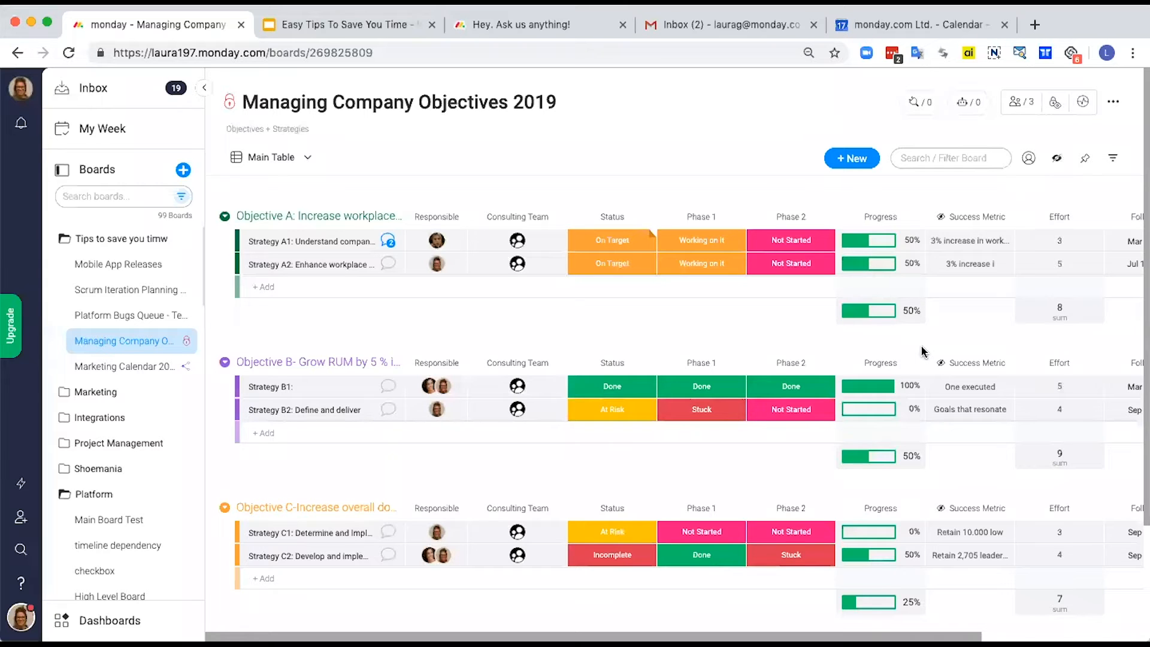
pyautogui.hscroll(5, 922, 352)
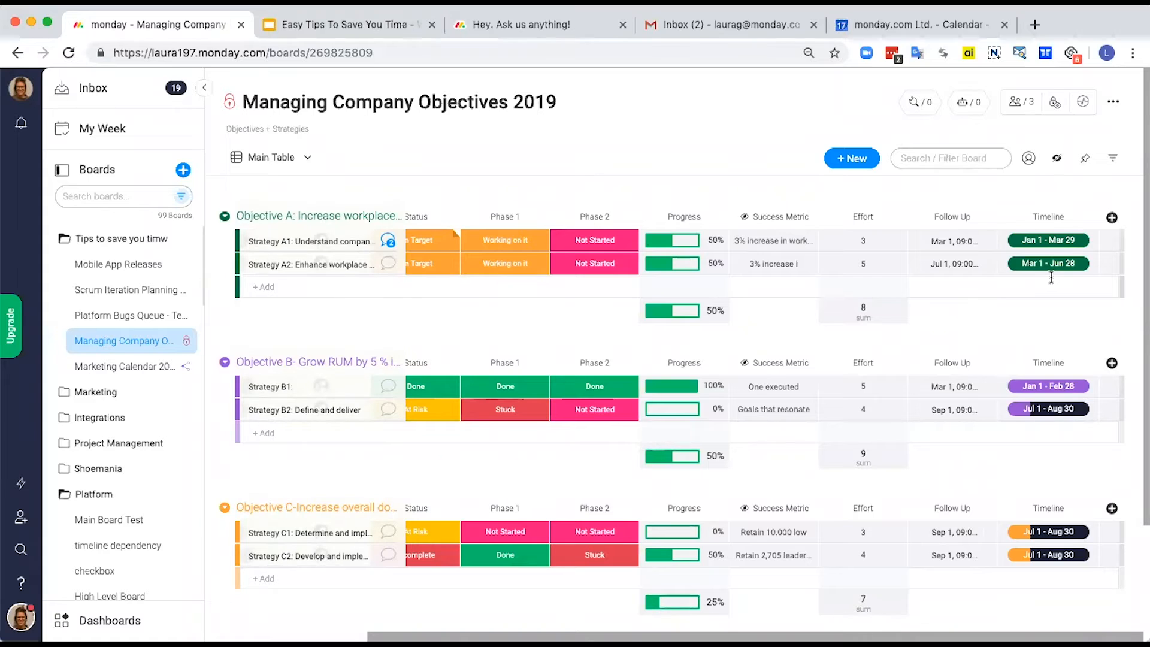
pyautogui.click(244, 388)
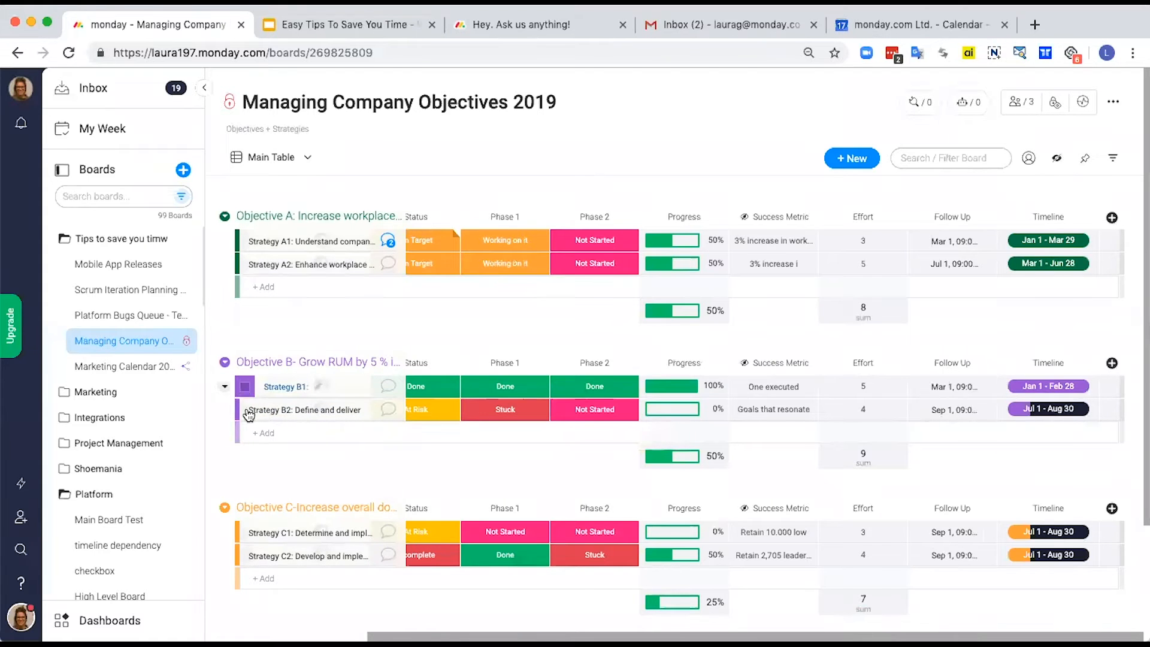
pyautogui.click(244, 410)
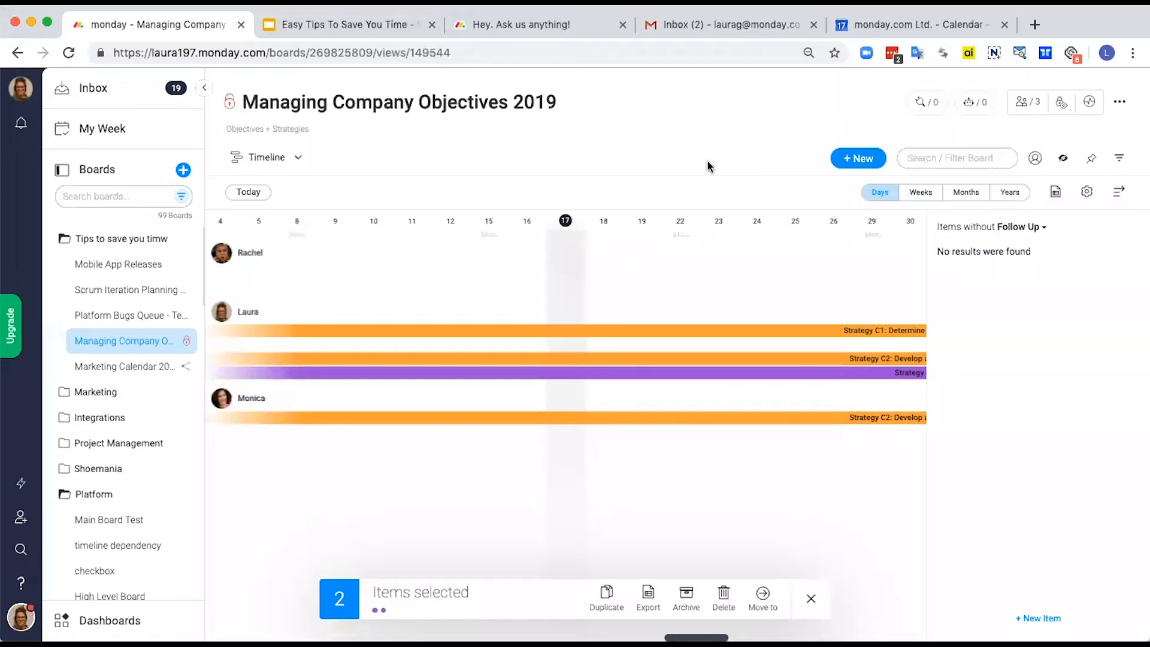
pyautogui.click(280, 164)
pyautogui.click(277, 212)
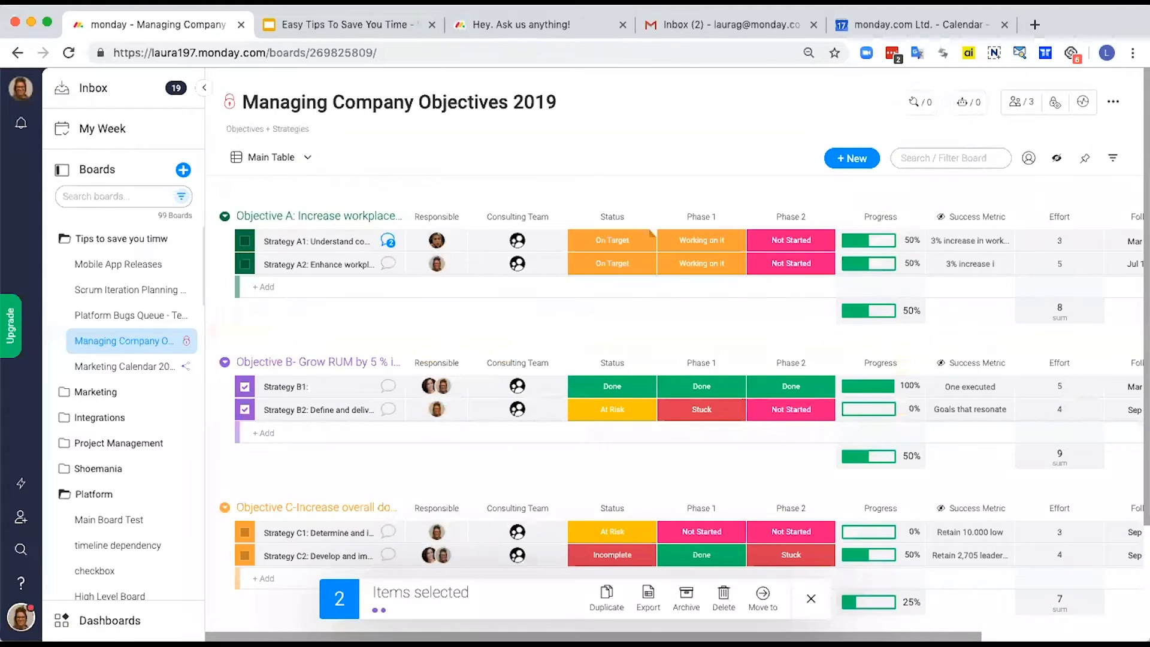
pyautogui.hscroll(3, 970, 599)
pyautogui.hscroll(3, 716, 427)
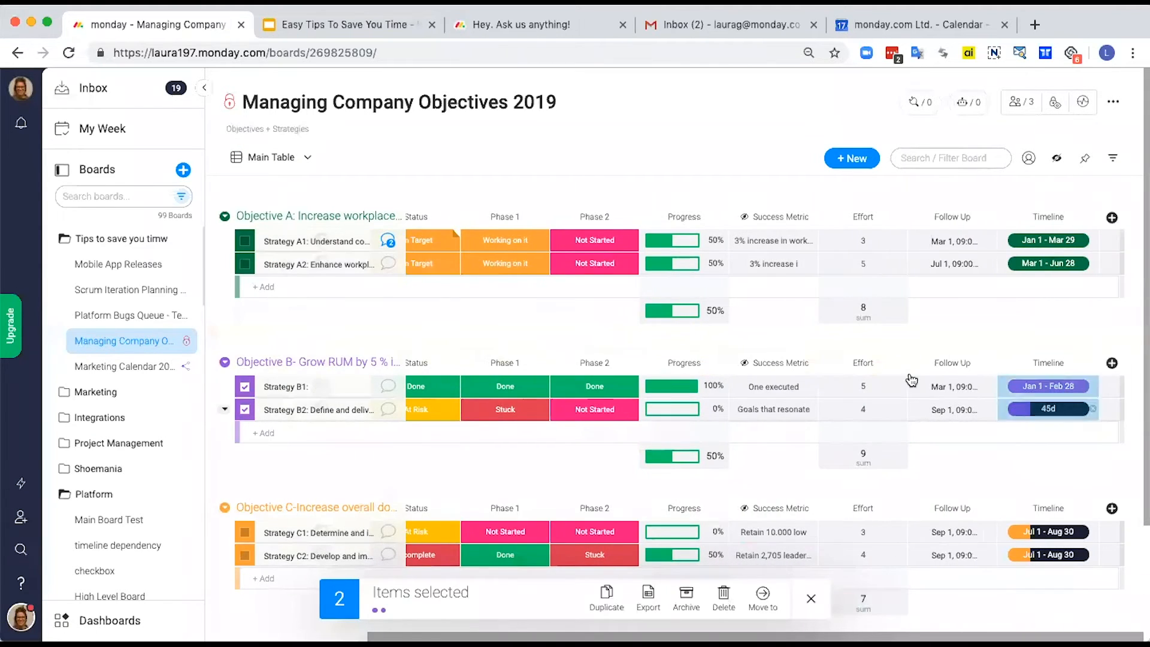
pyautogui.click(1014, 413)
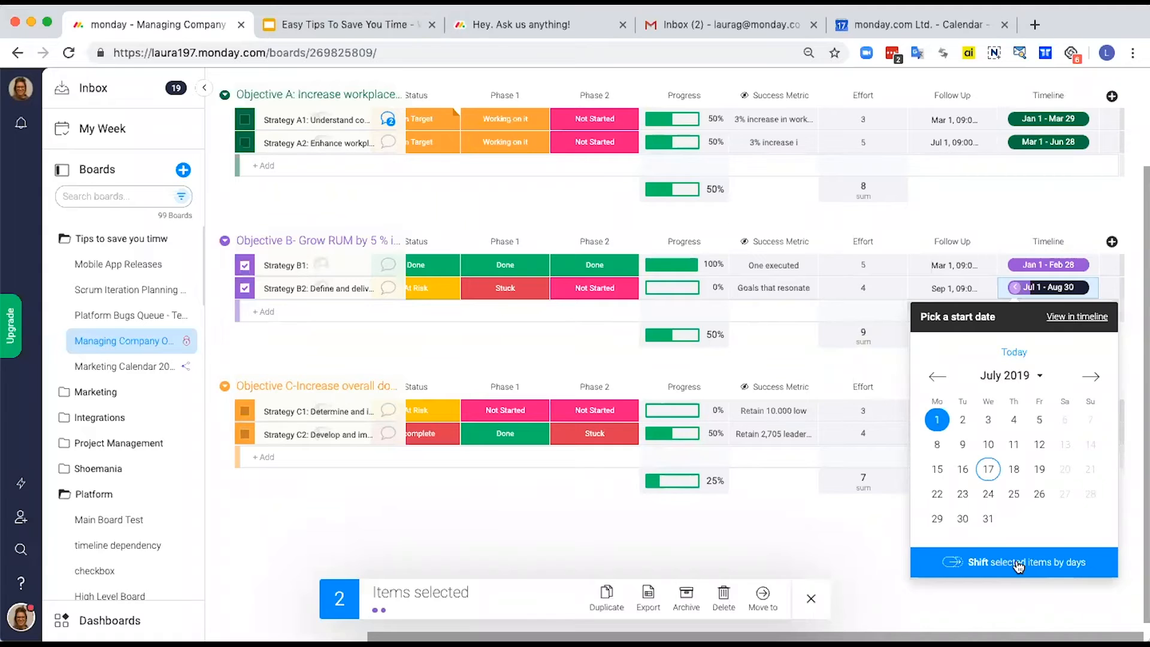
pyautogui.click(1019, 566)
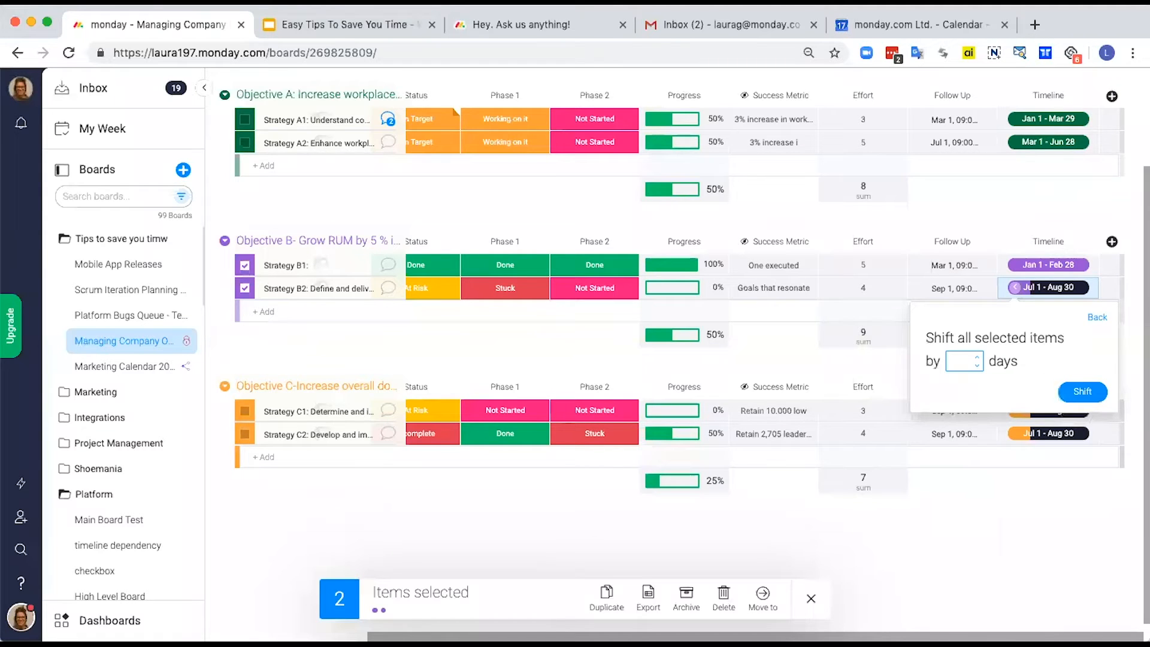
pyautogui.click(1082, 391)
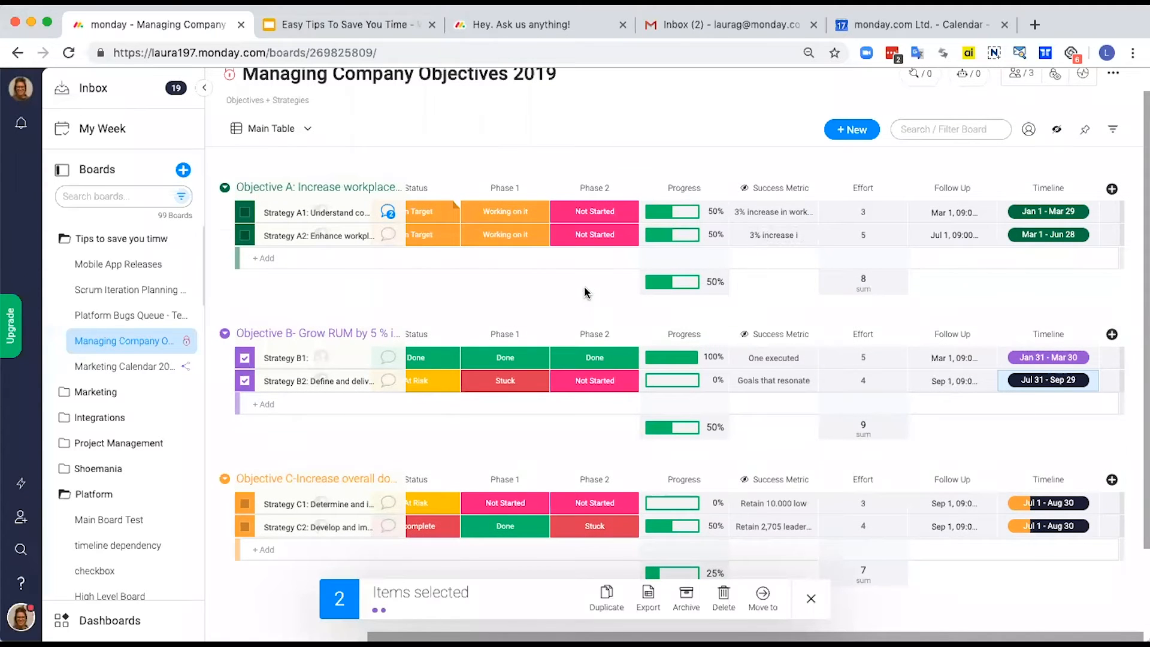
# Step: Remove the orange Working on it label from the labels counted as done in the Phase 1 and Phase 2 column settings
pyautogui.hscroll(-5, 586, 292)
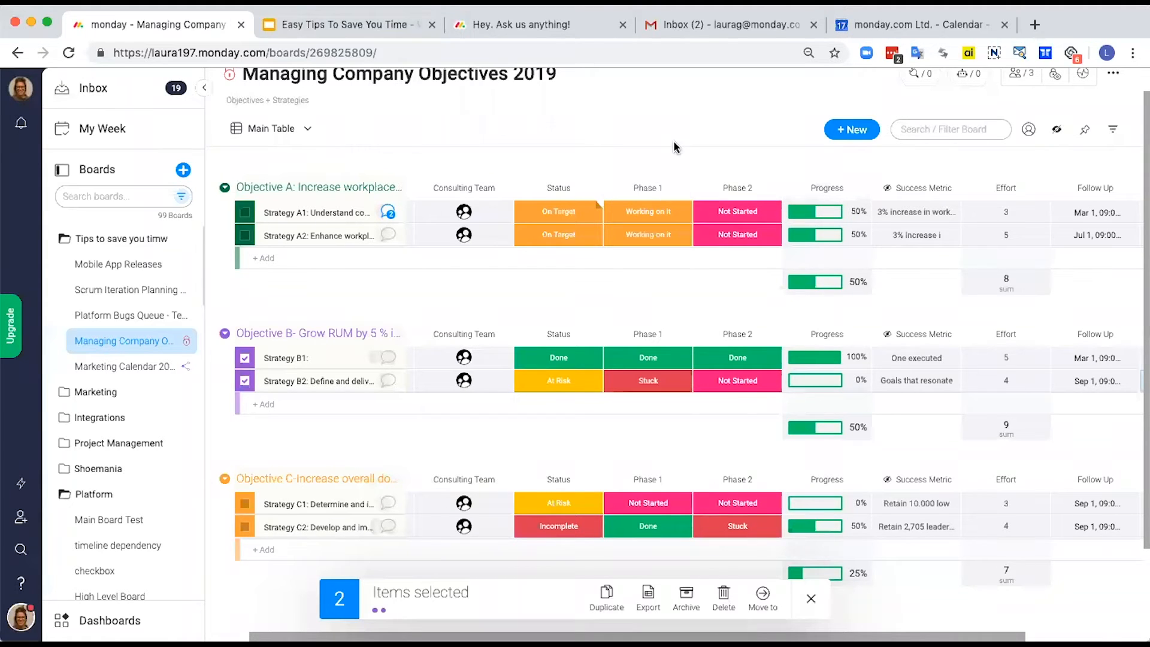
pyautogui.click(686, 190)
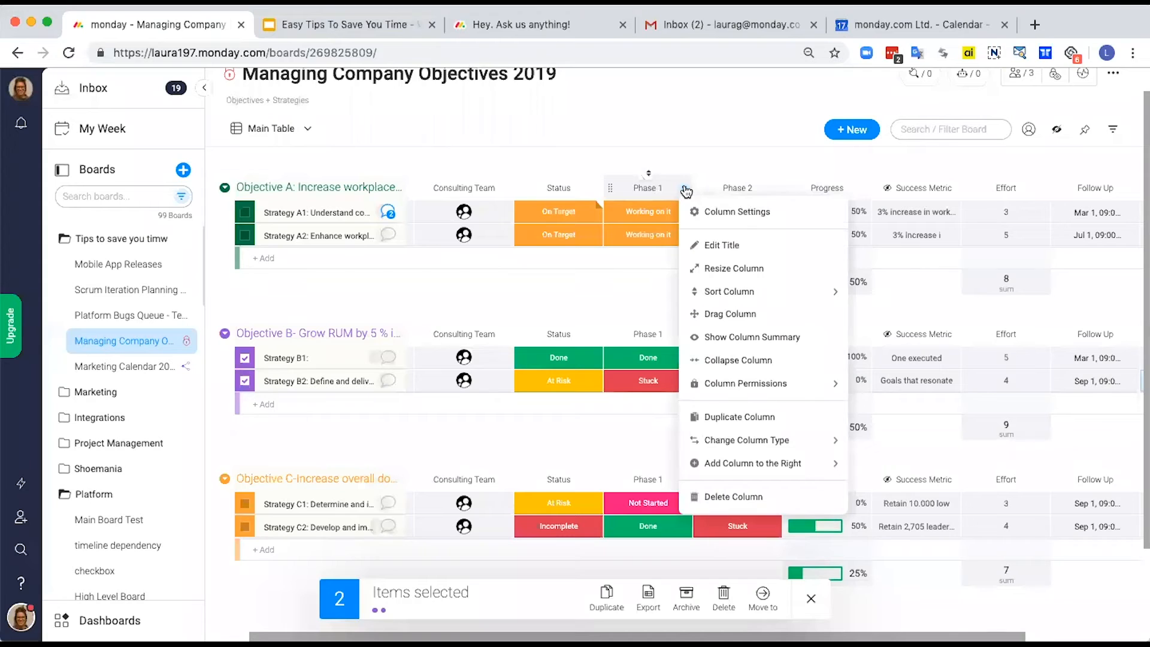
pyautogui.click(714, 216)
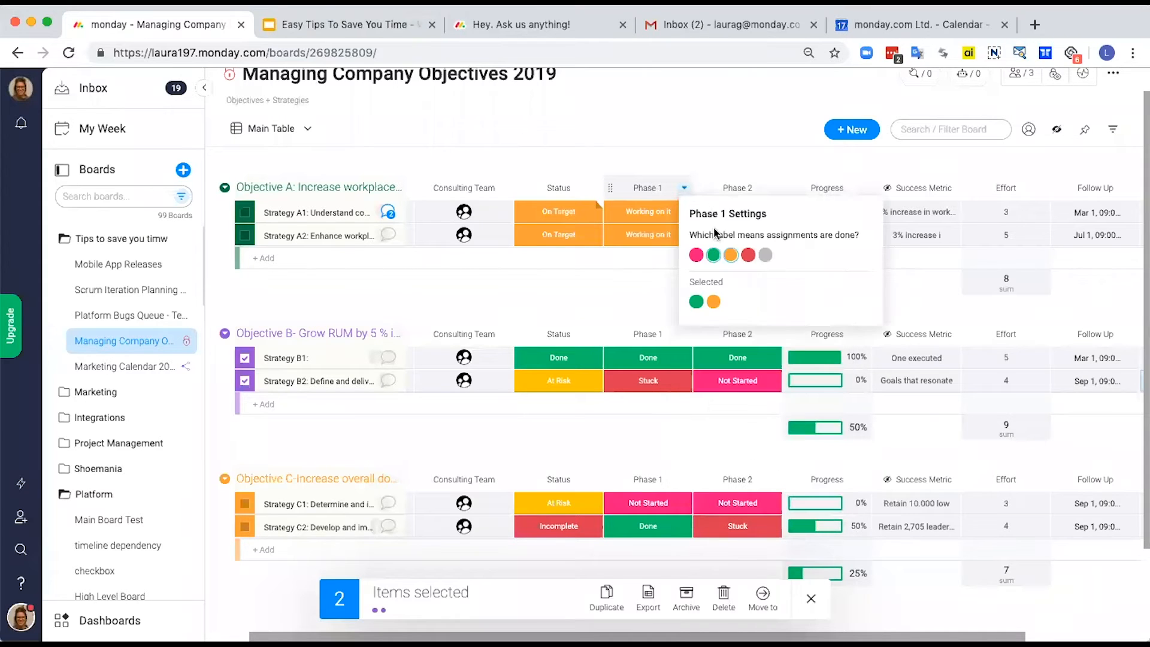
pyautogui.click(714, 302)
pyautogui.click(753, 139)
pyautogui.click(773, 188)
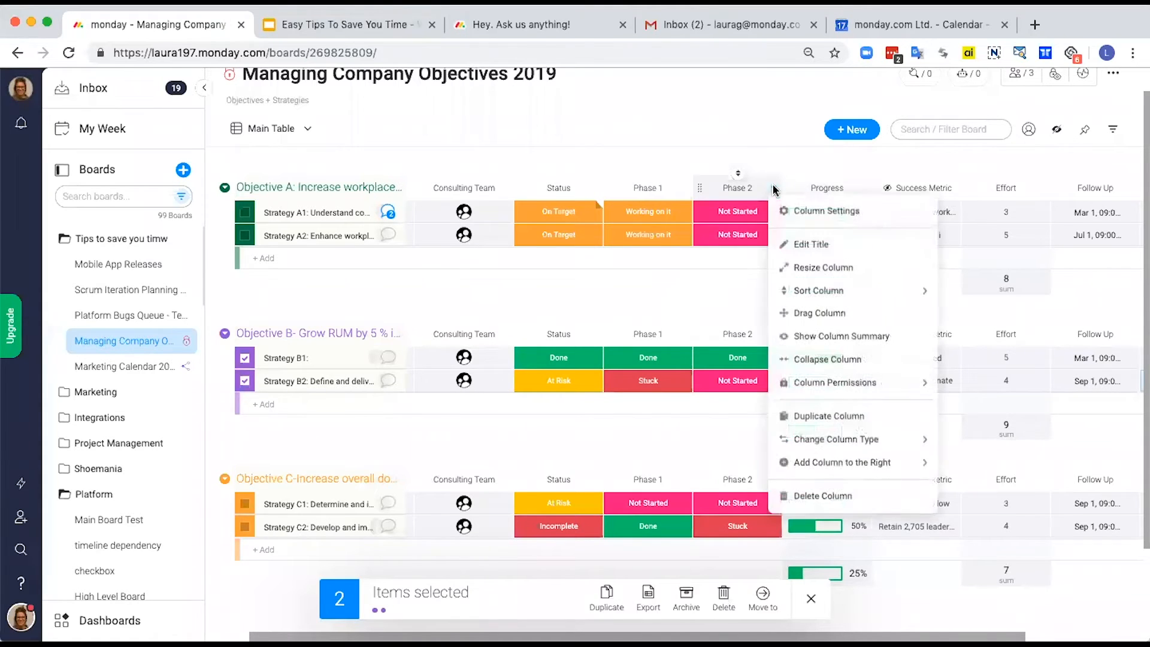
pyautogui.click(787, 216)
pyautogui.click(803, 302)
pyautogui.click(704, 147)
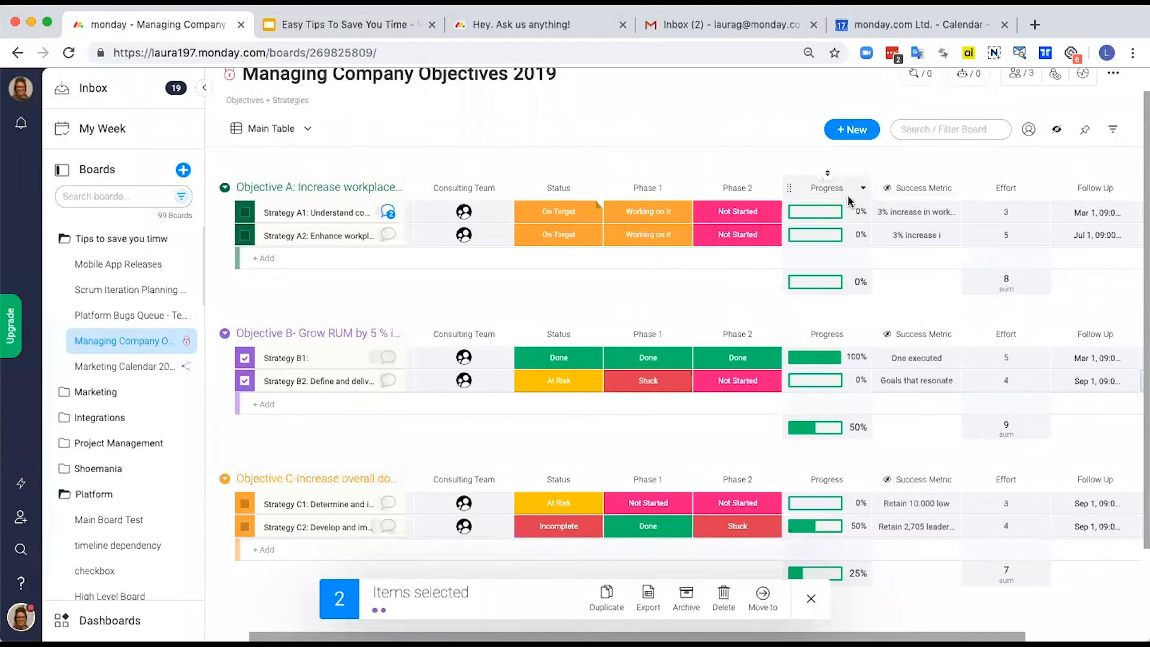
# Step: Set Strategy A1's Phase 2 and Phase 1 to Done and Strategy A2's Phase 1 to Done
pyautogui.click(732, 216)
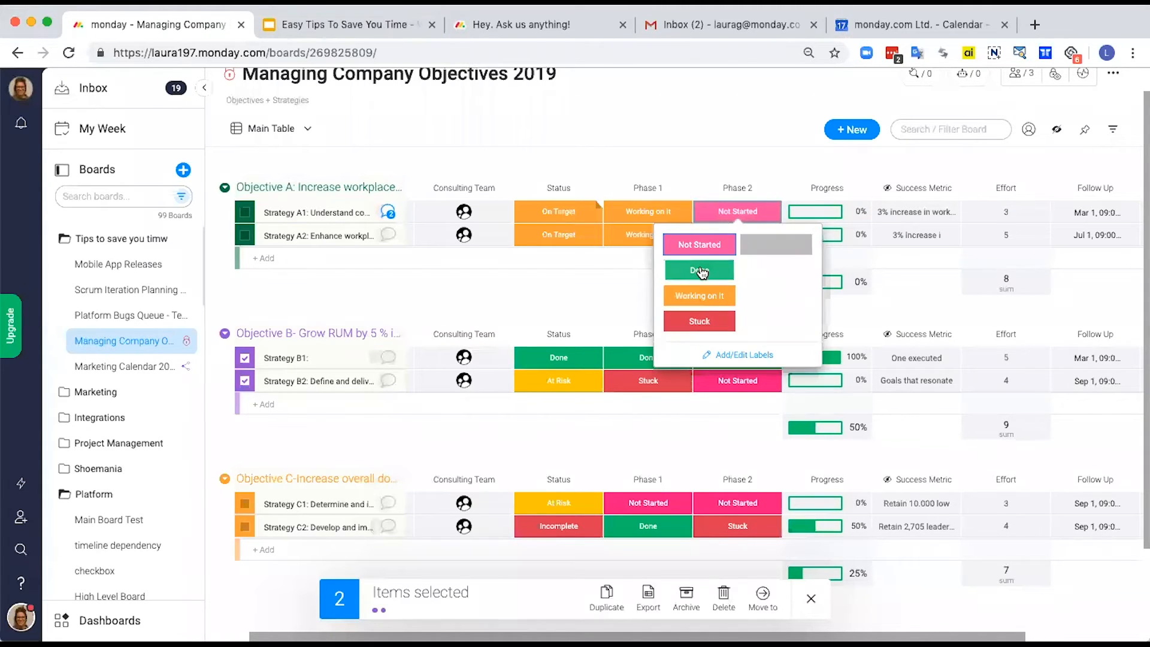
pyautogui.click(701, 268)
pyautogui.click(652, 204)
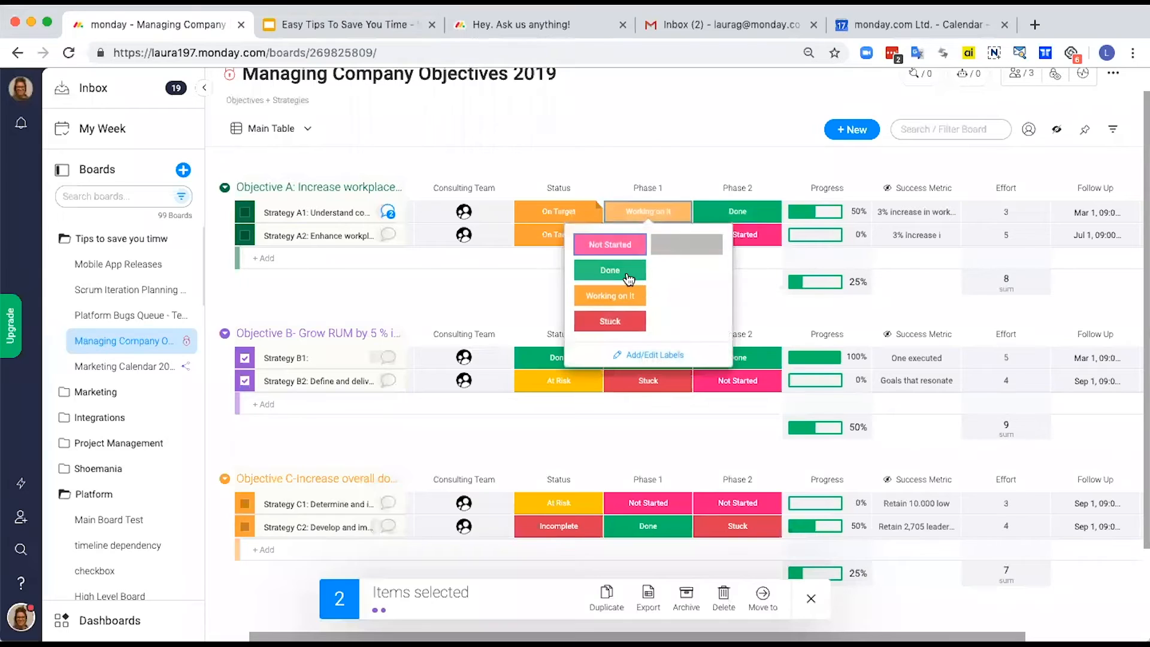
pyautogui.click(627, 268)
pyautogui.click(651, 238)
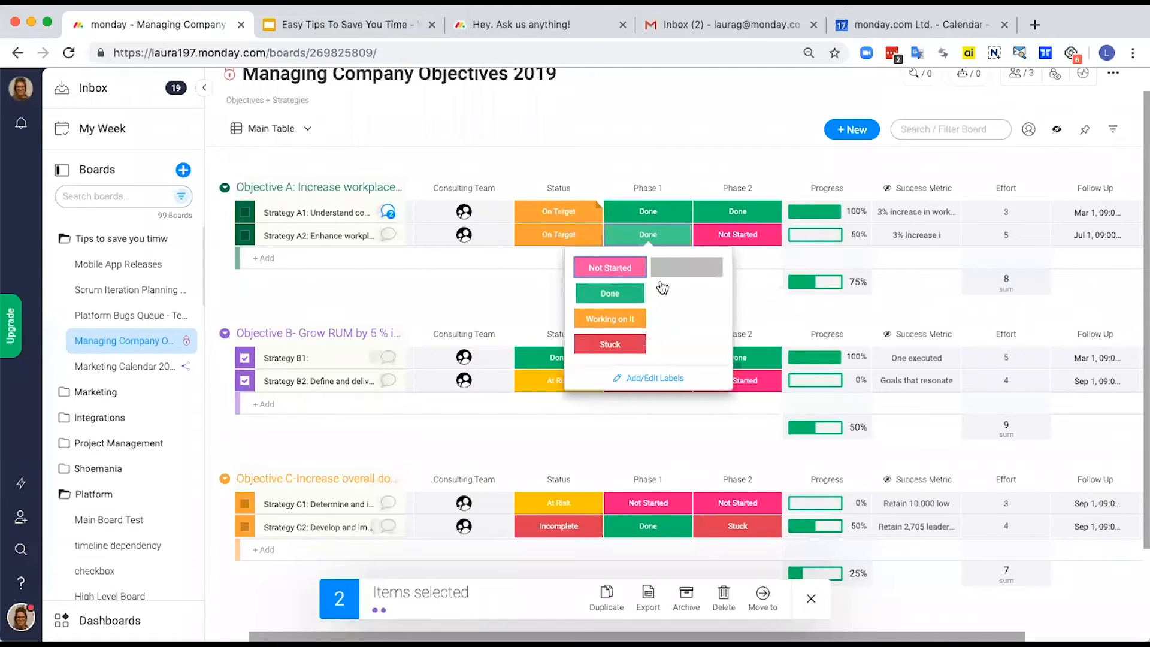
pyautogui.click(629, 291)
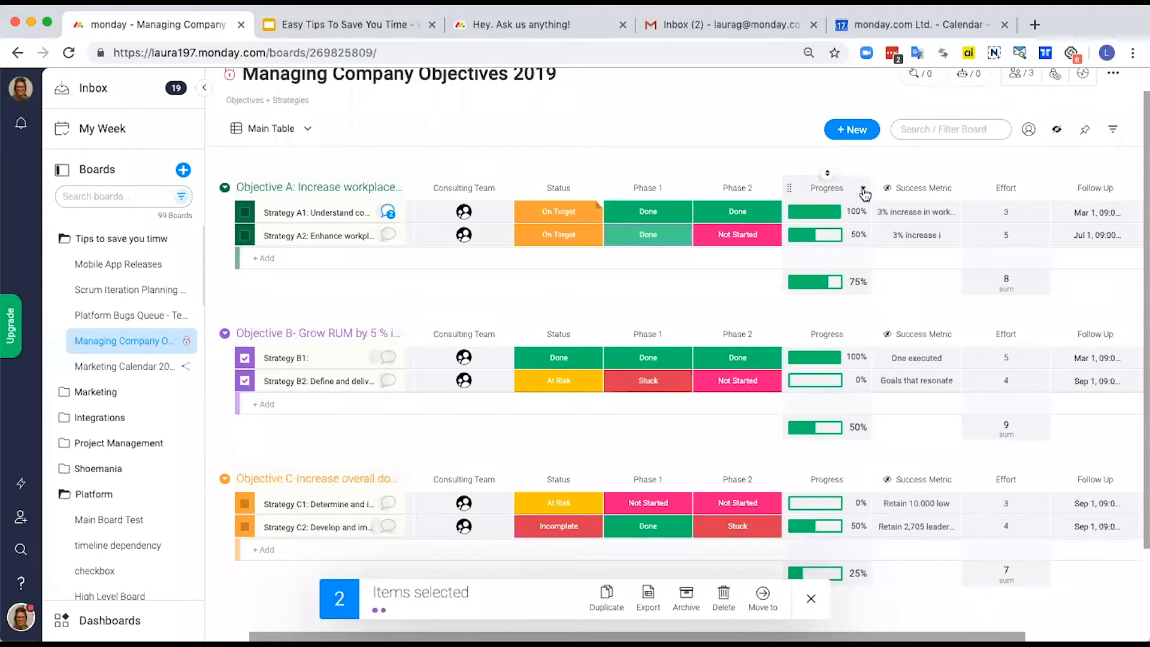
# Step: Configure the Progress column to track only Phase 1 and Phase 2 with weight distributed equally at 50% each, and save
pyautogui.click(863, 192)
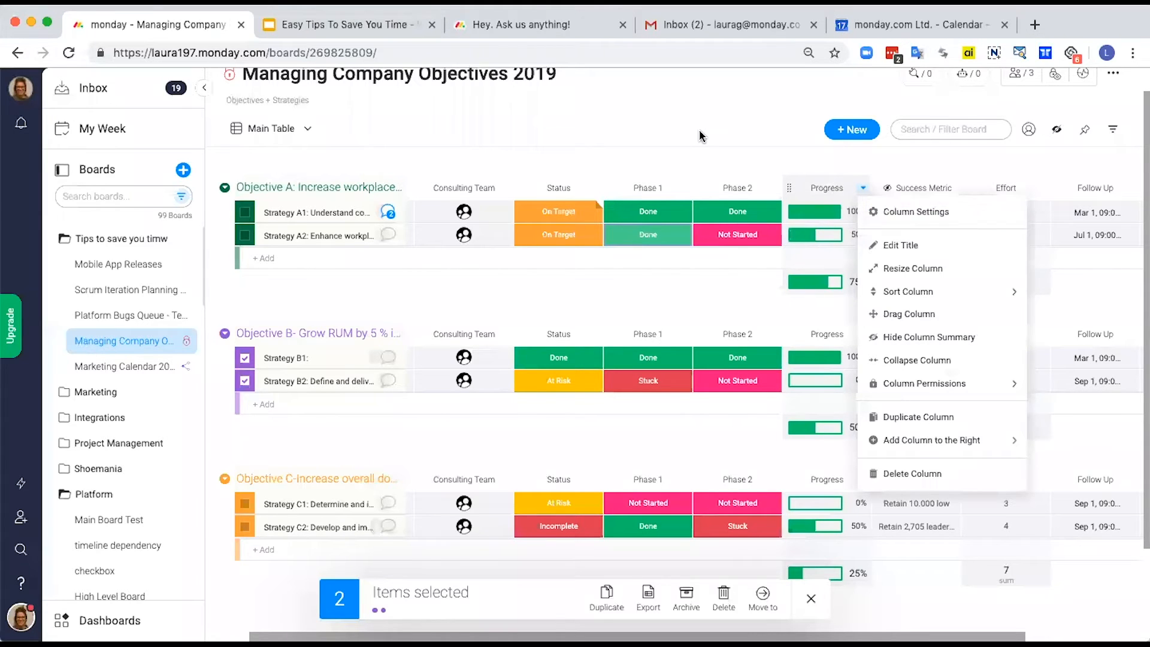
pyautogui.click(697, 200)
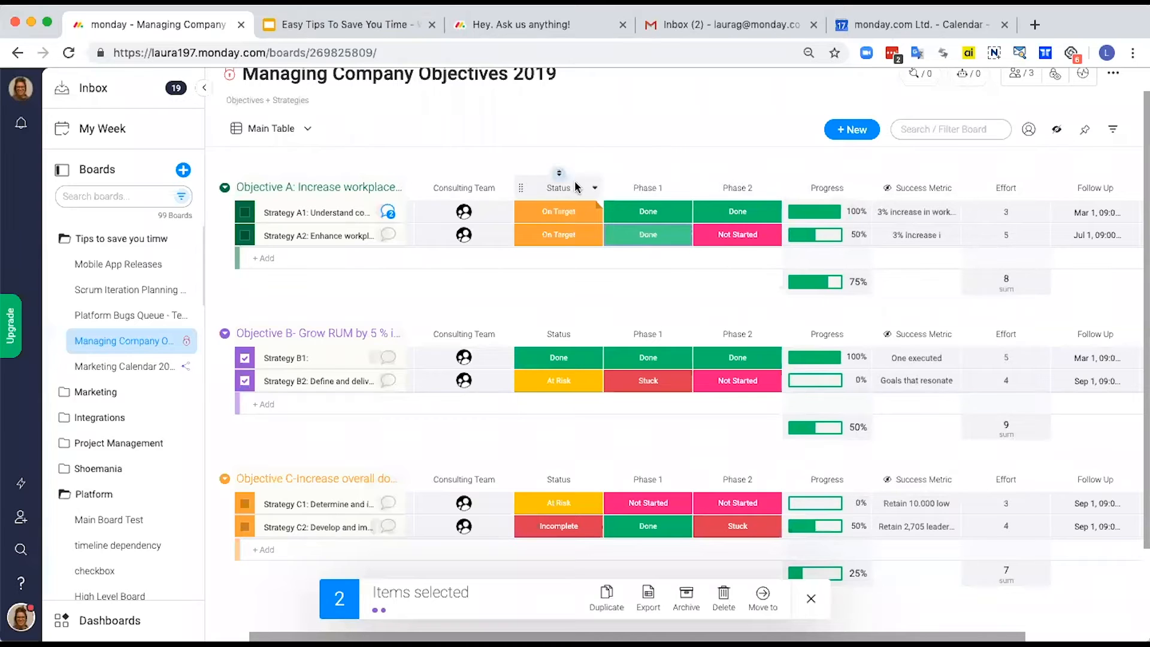
pyautogui.click(863, 188)
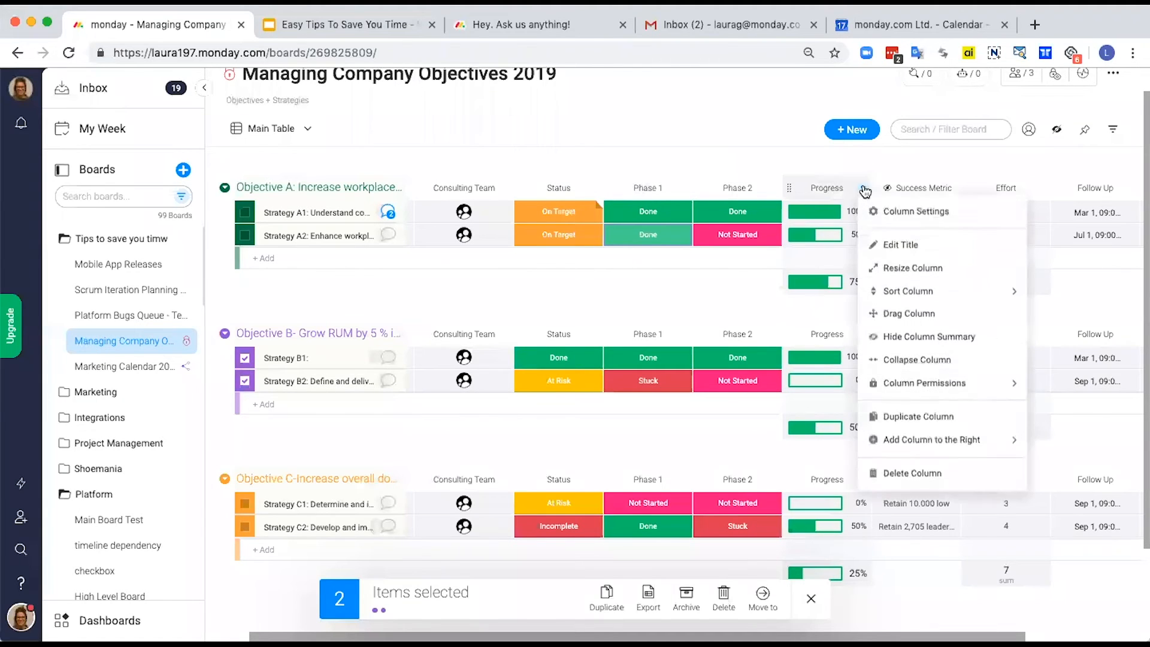
pyautogui.click(889, 212)
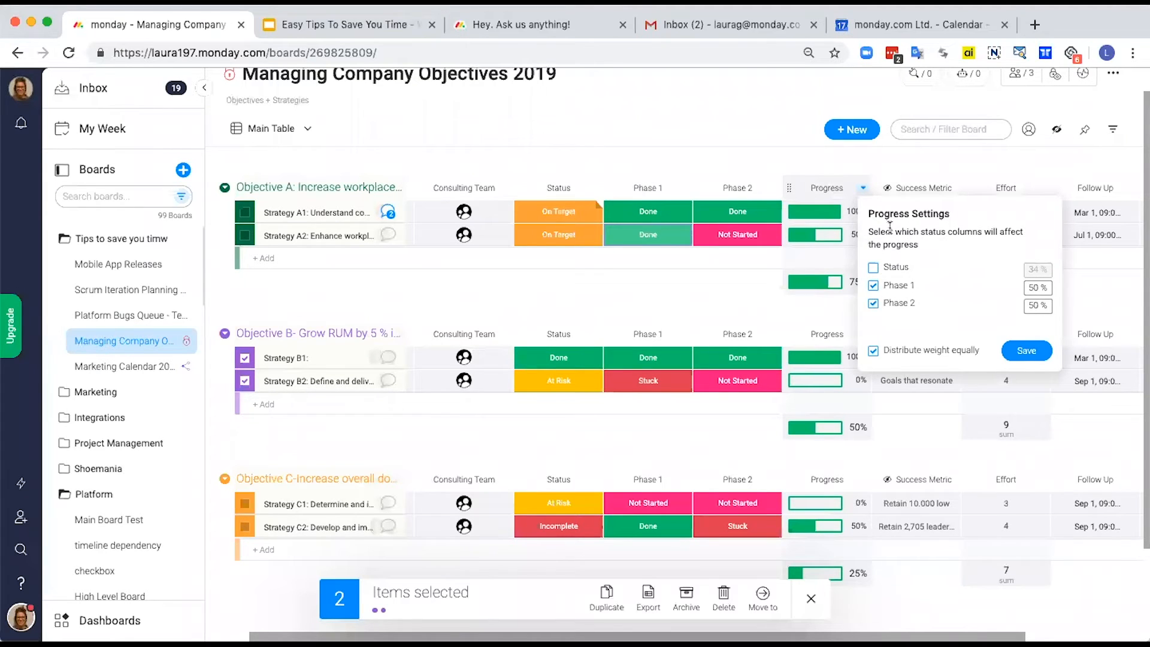
pyautogui.click(874, 269)
pyautogui.click(873, 353)
pyautogui.click(874, 268)
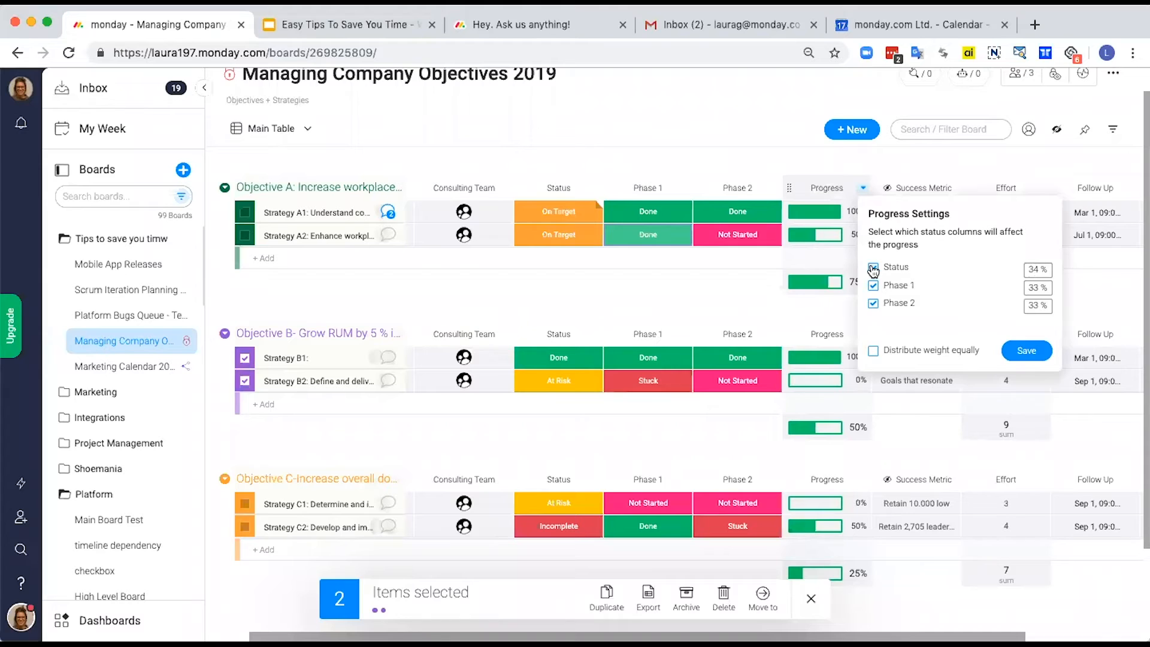
pyautogui.click(875, 356)
pyautogui.click(1027, 351)
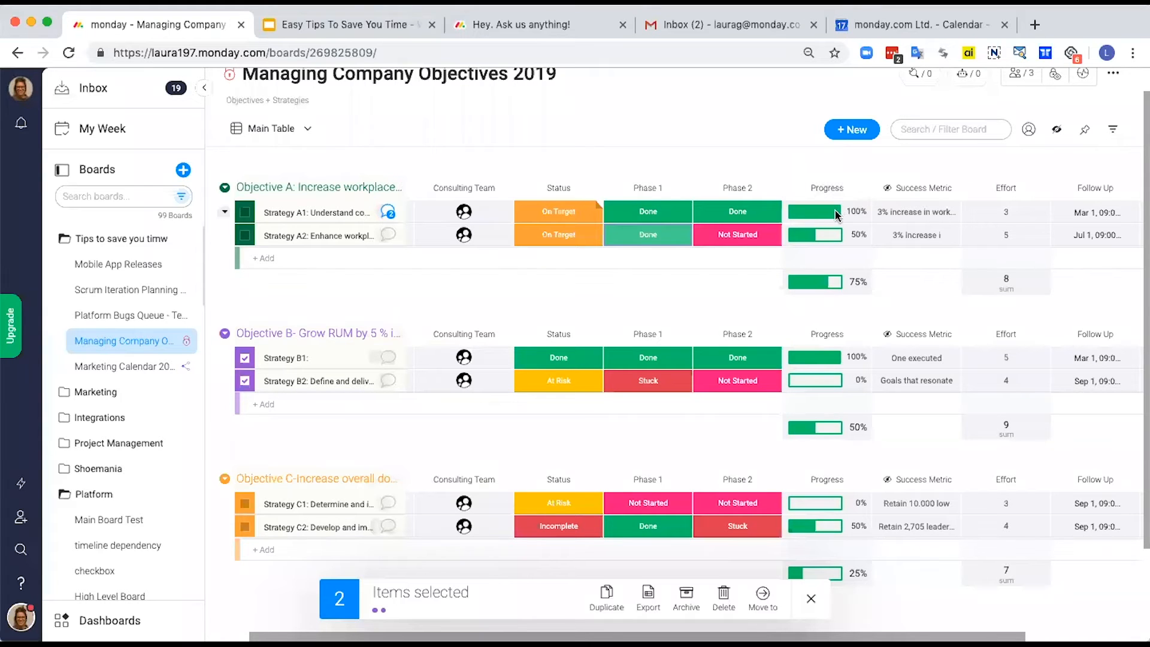
pyautogui.click(774, 189)
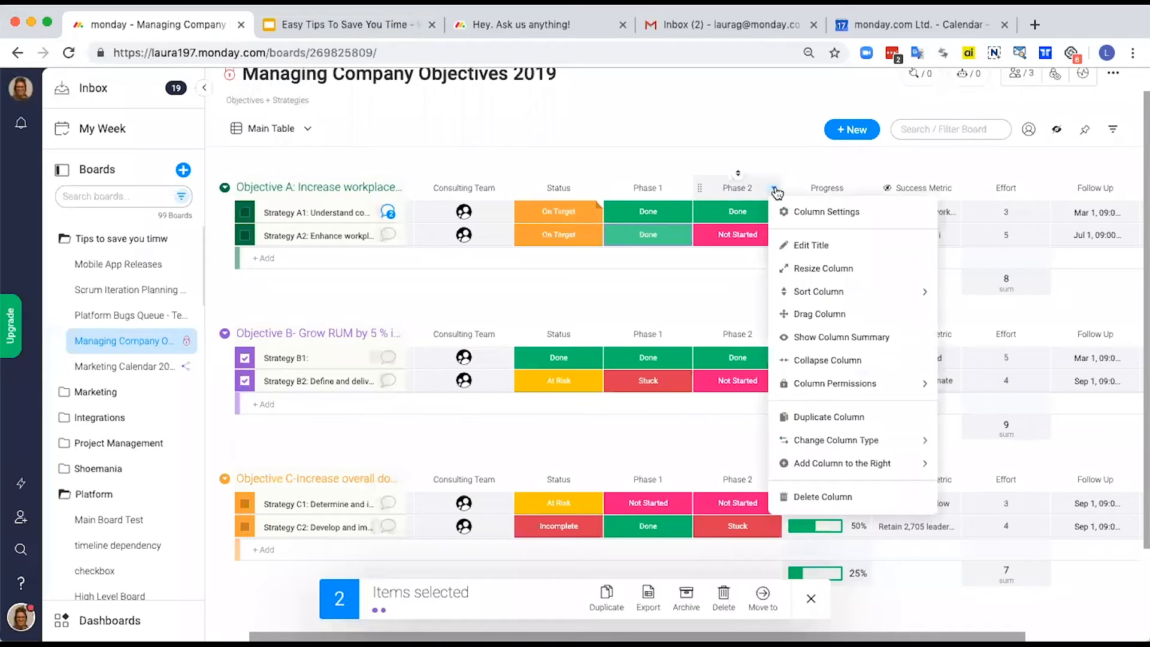
pyautogui.click(797, 174)
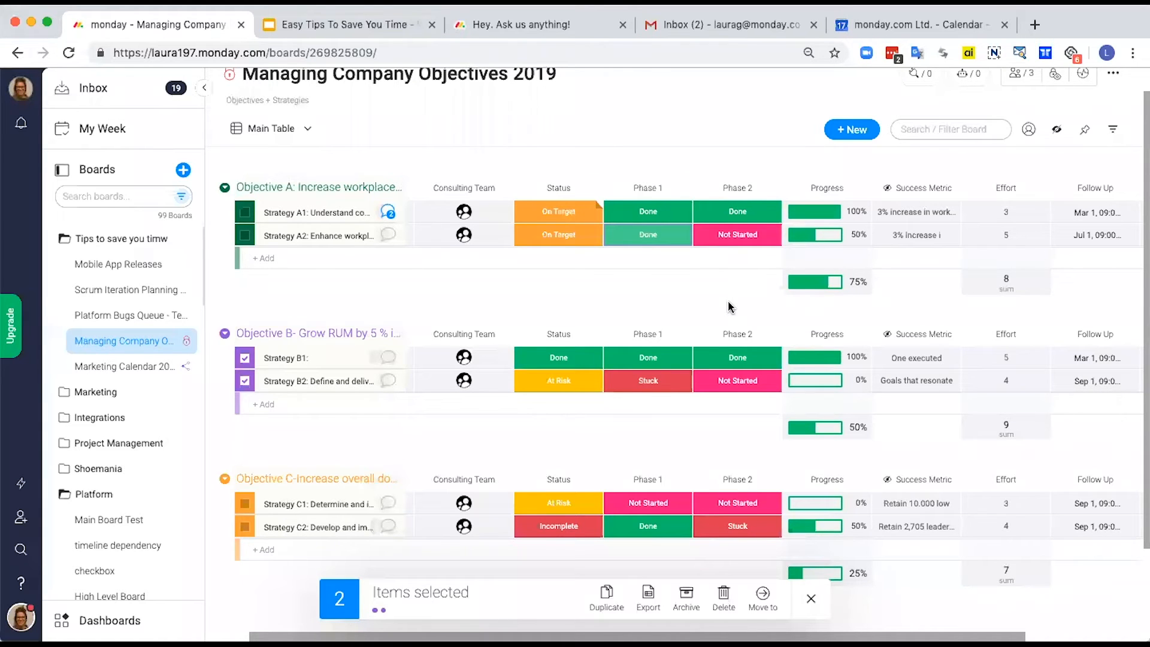
# Step: Remove the viewing restriction from the Success Metric column
pyautogui.hscroll(3, 756, 290)
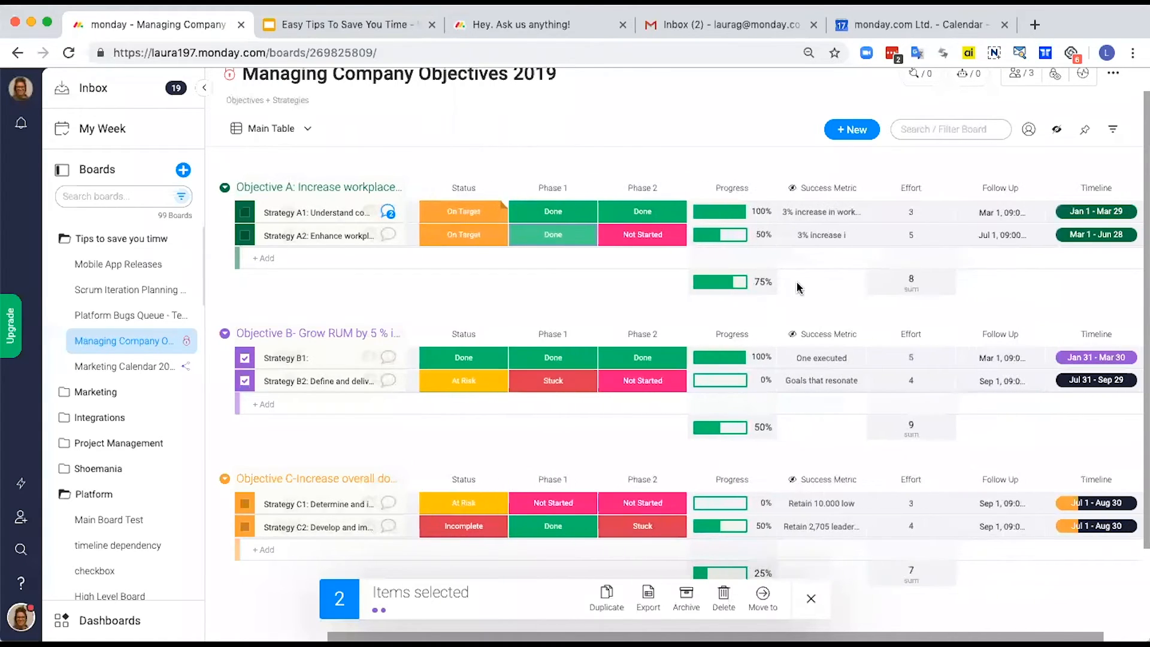
pyautogui.hscroll(1, 798, 289)
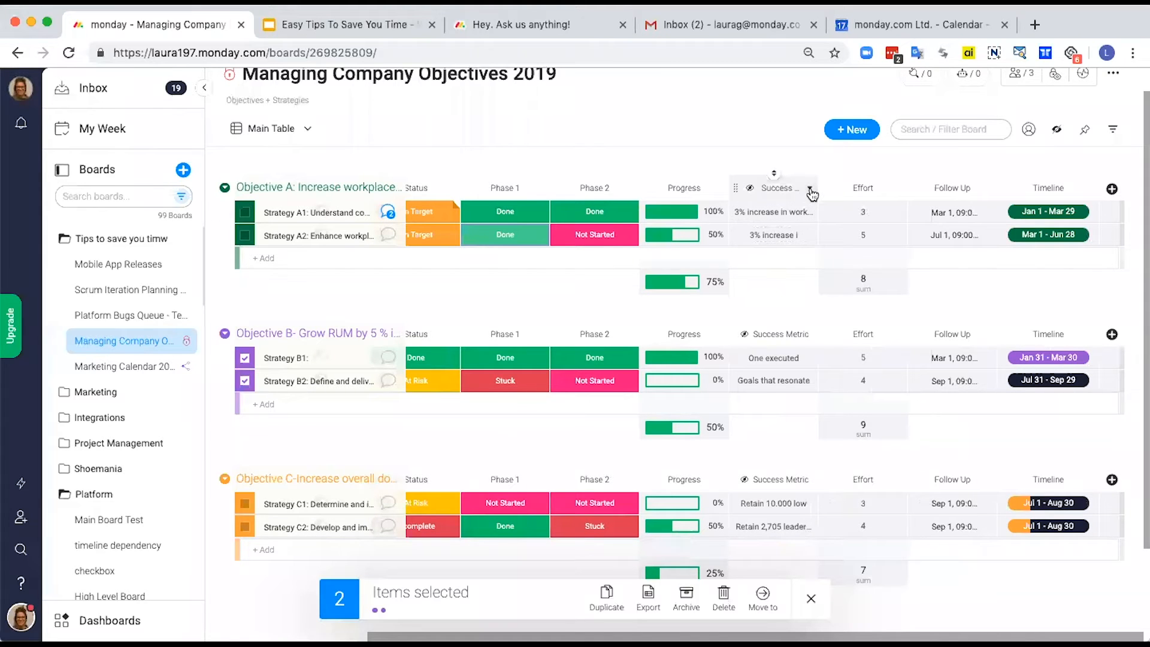
pyautogui.click(811, 190)
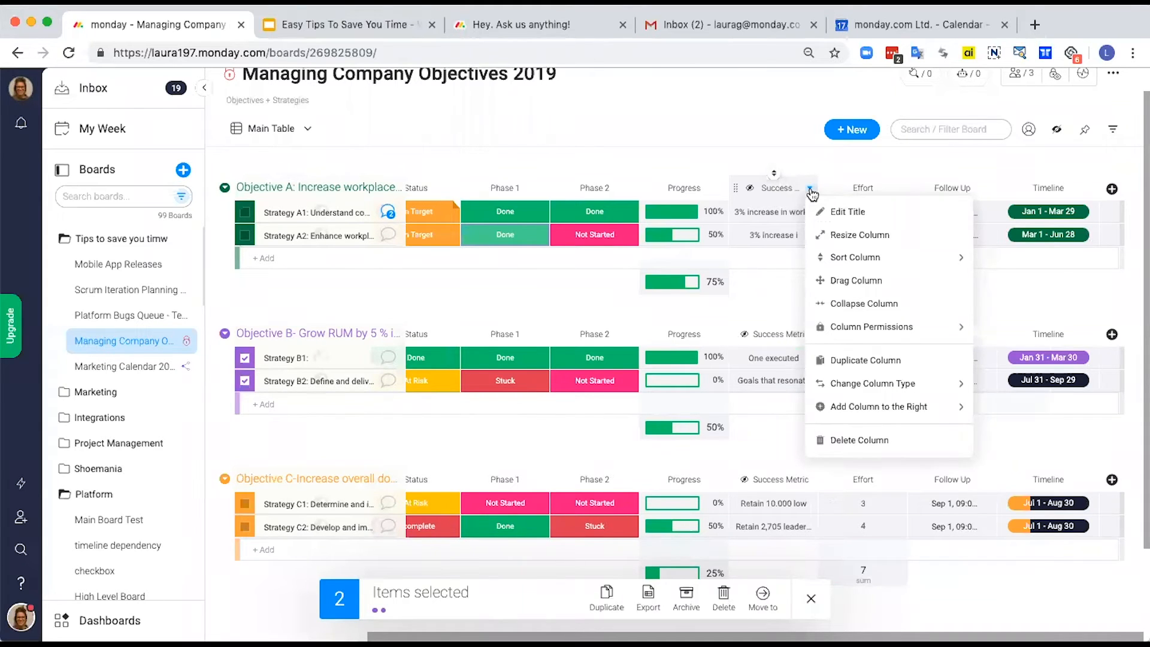
pyautogui.moveTo(881, 328)
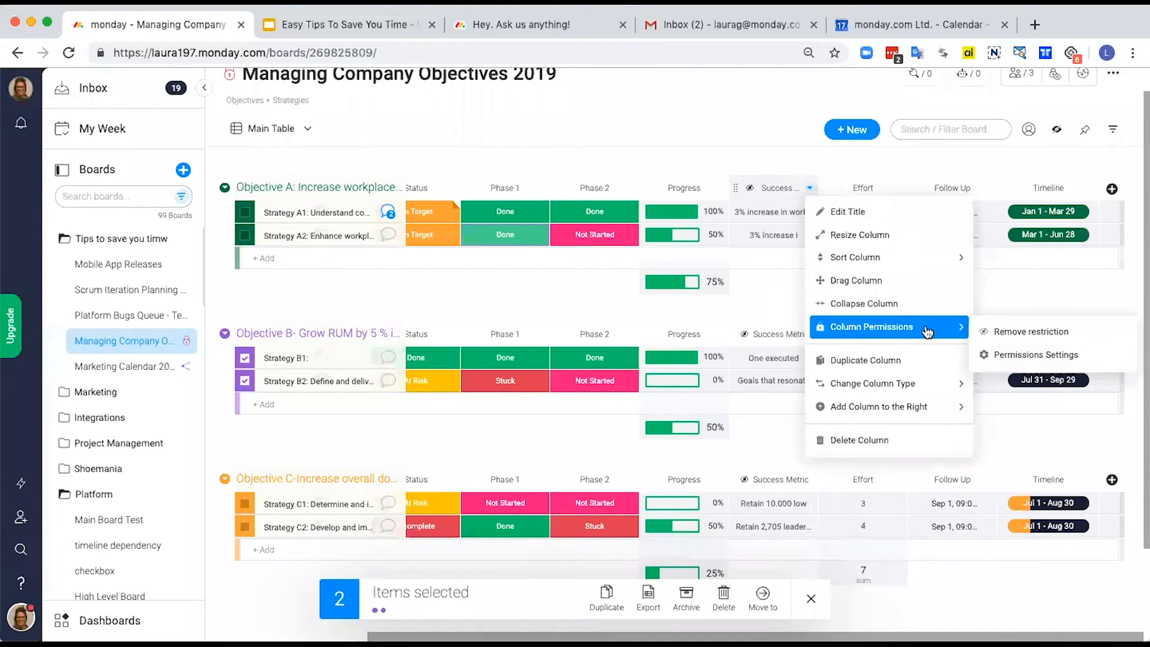
pyautogui.click(1012, 331)
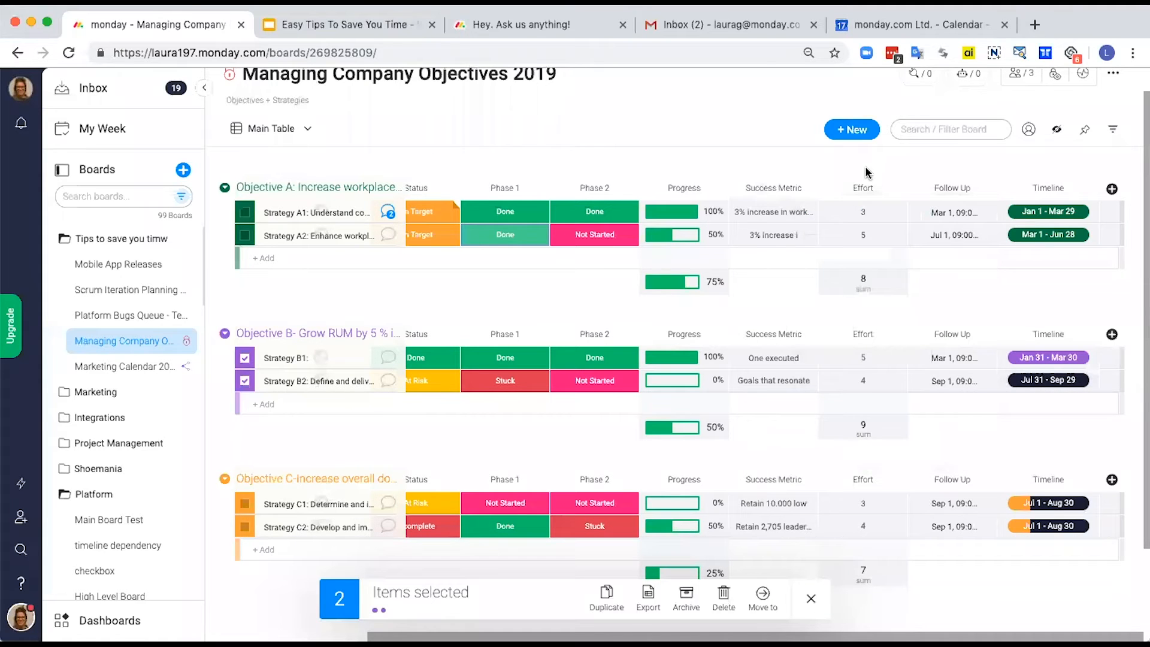
# Step: Restrict viewing of the Success Metric column, leaving only the board owner among the people allowed to see it
pyautogui.click(810, 187)
pyautogui.moveTo(908, 383)
pyautogui.moveTo(899, 328)
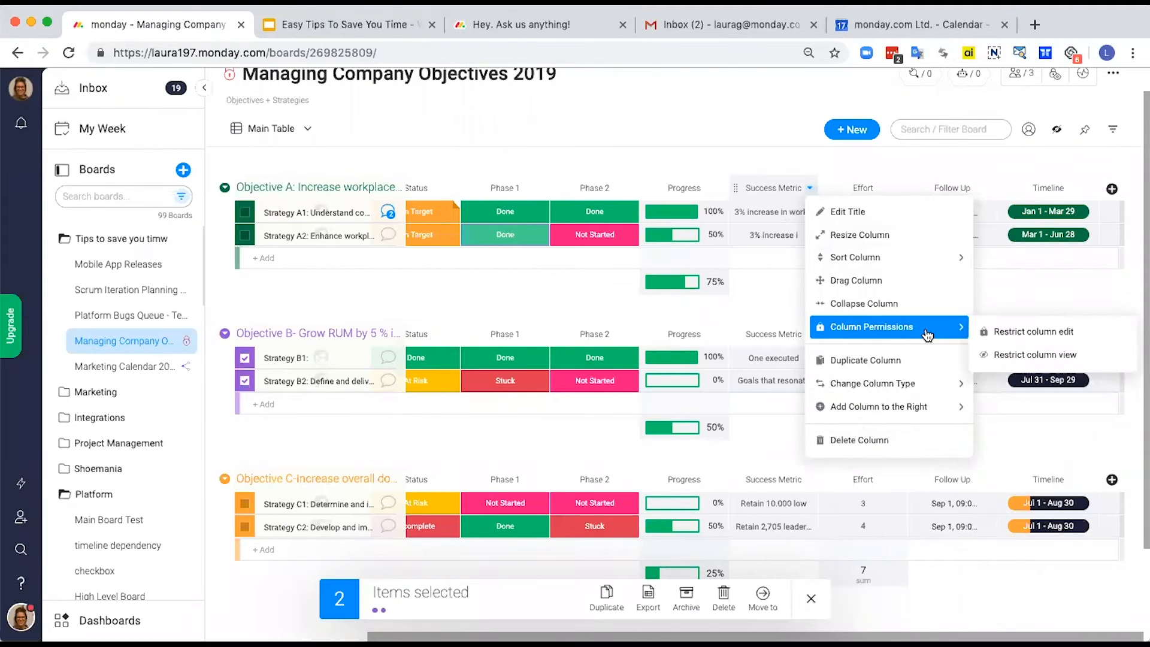
pyautogui.click(1013, 359)
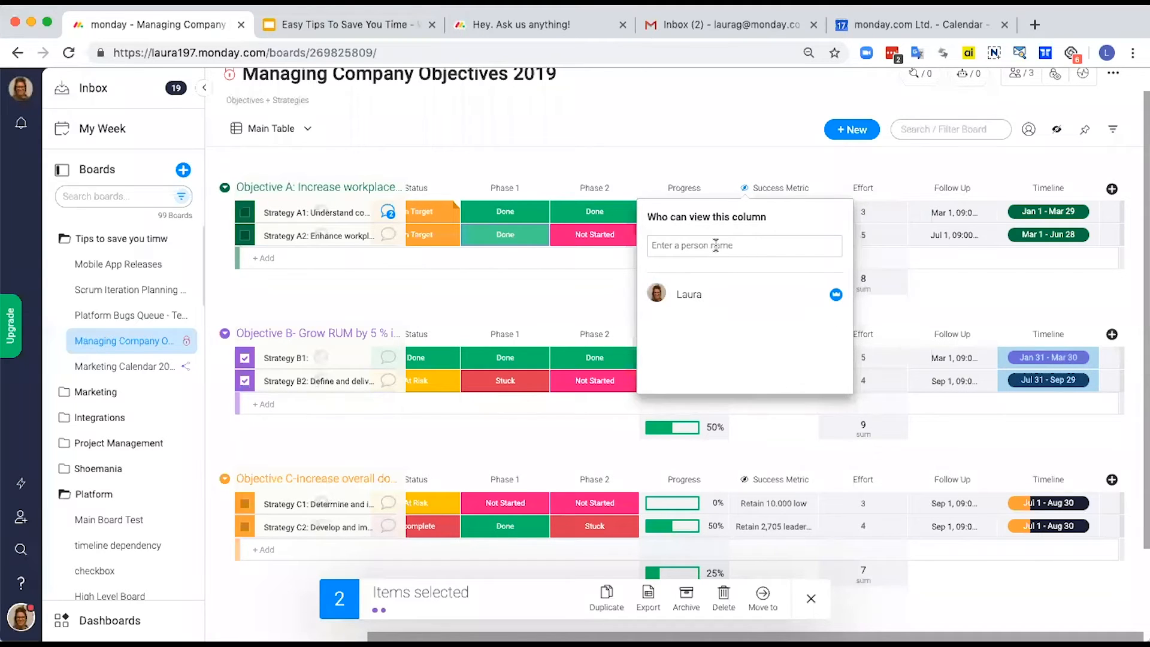
pyautogui.click(737, 142)
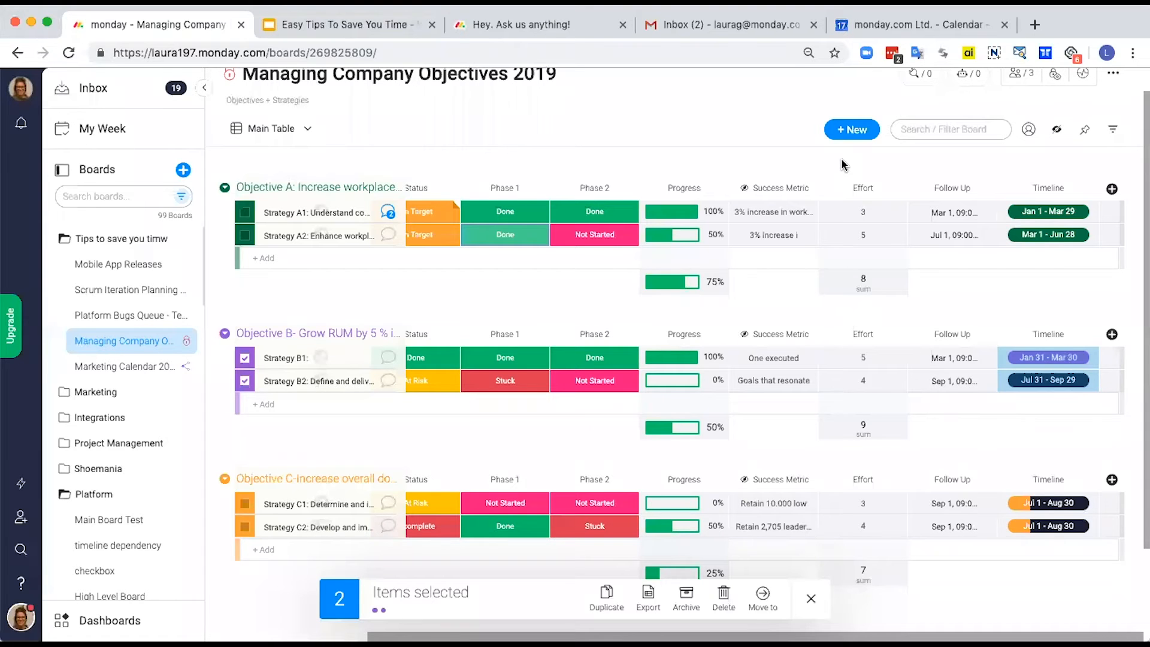
# Step: Add a Text column after Timeline and enter the board owner's first name in its Strategy A1 cell
pyautogui.hscroll(-5, 815, 160)
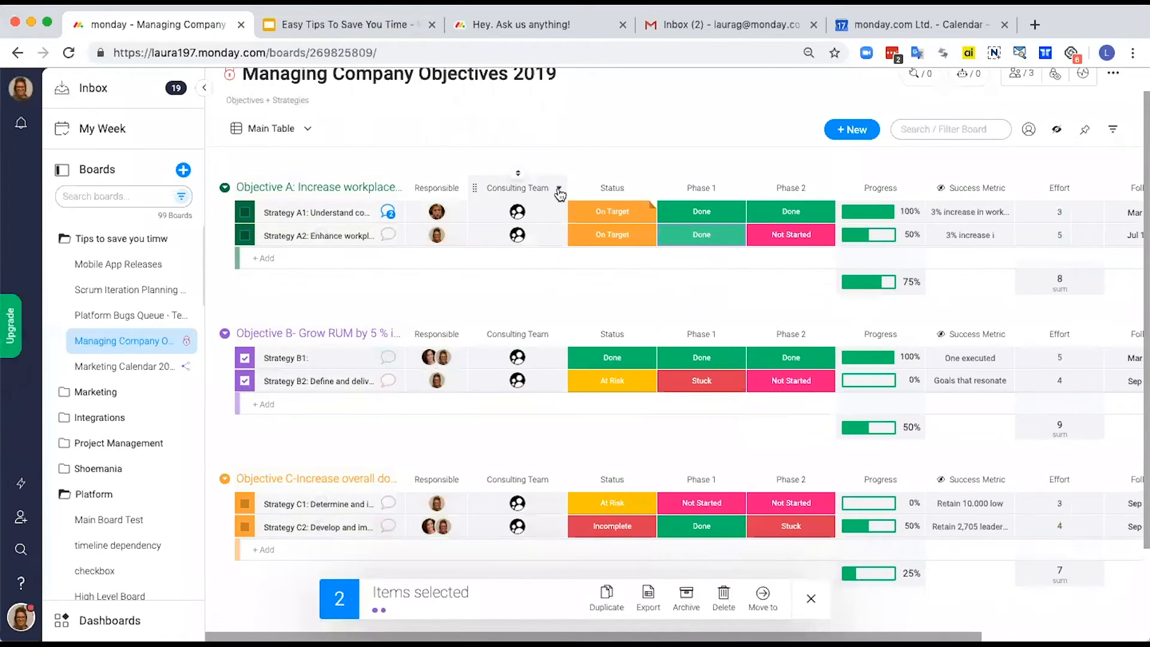
pyautogui.hscroll(3, 678, 556)
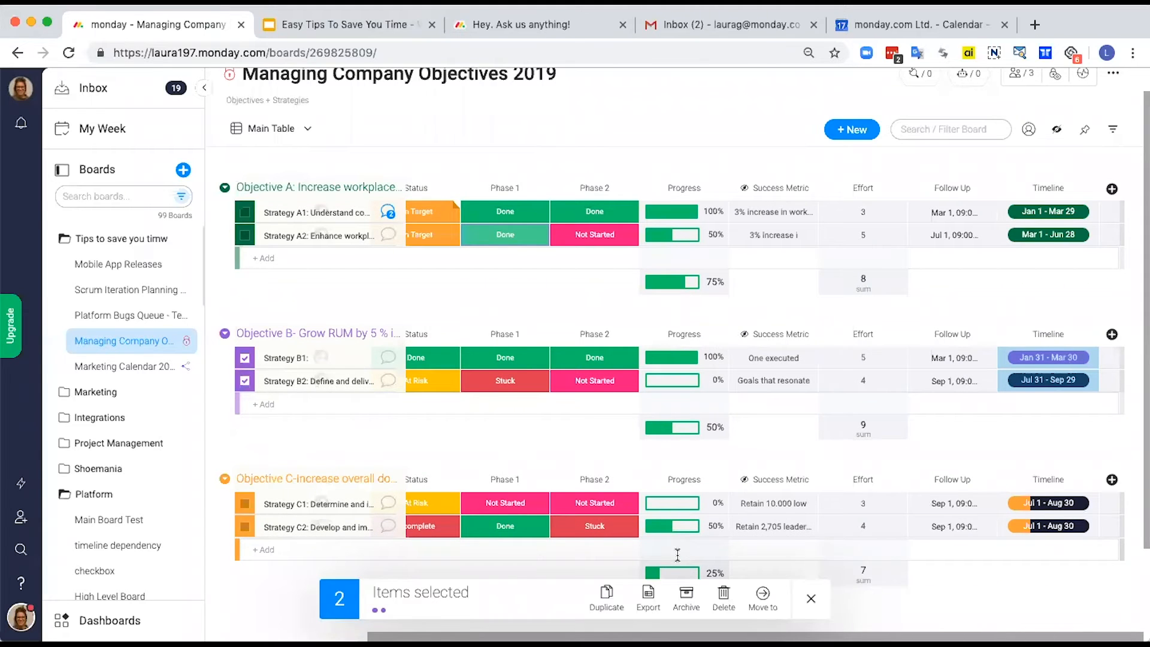
pyautogui.click(1112, 189)
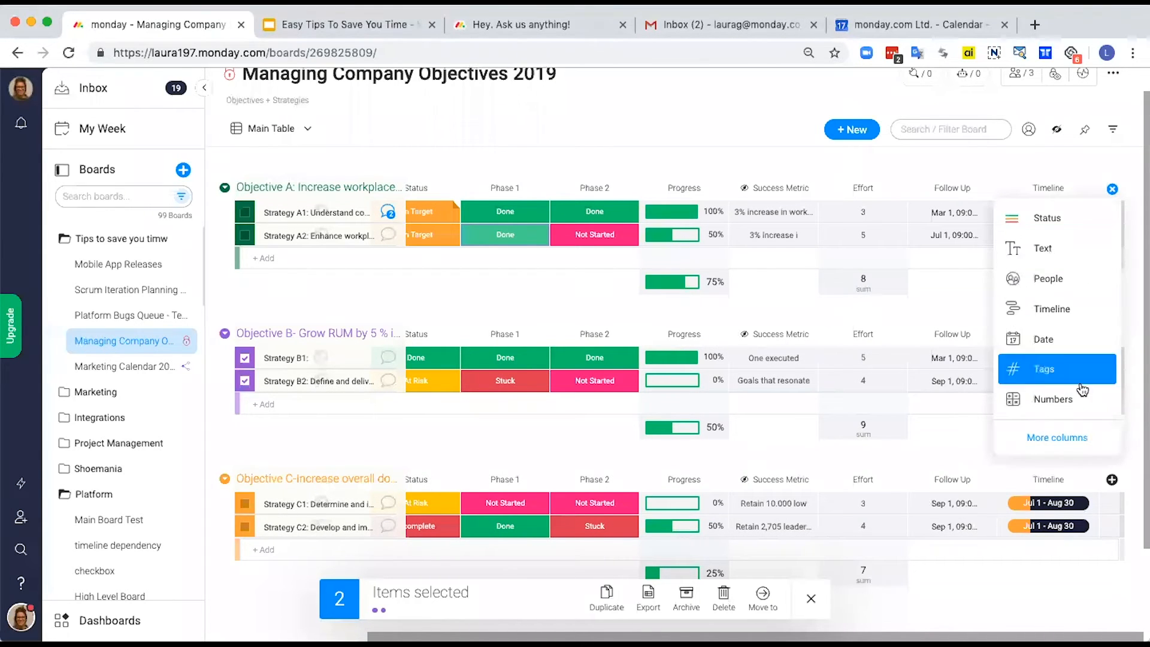
pyautogui.click(1070, 256)
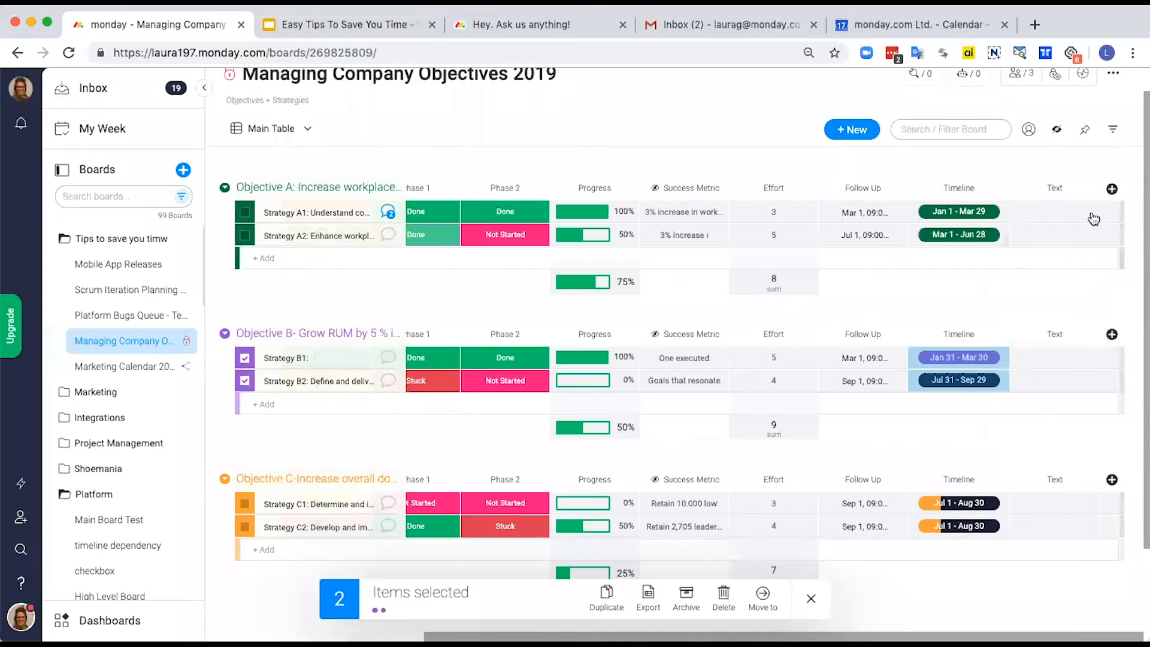
pyautogui.click(1053, 210)
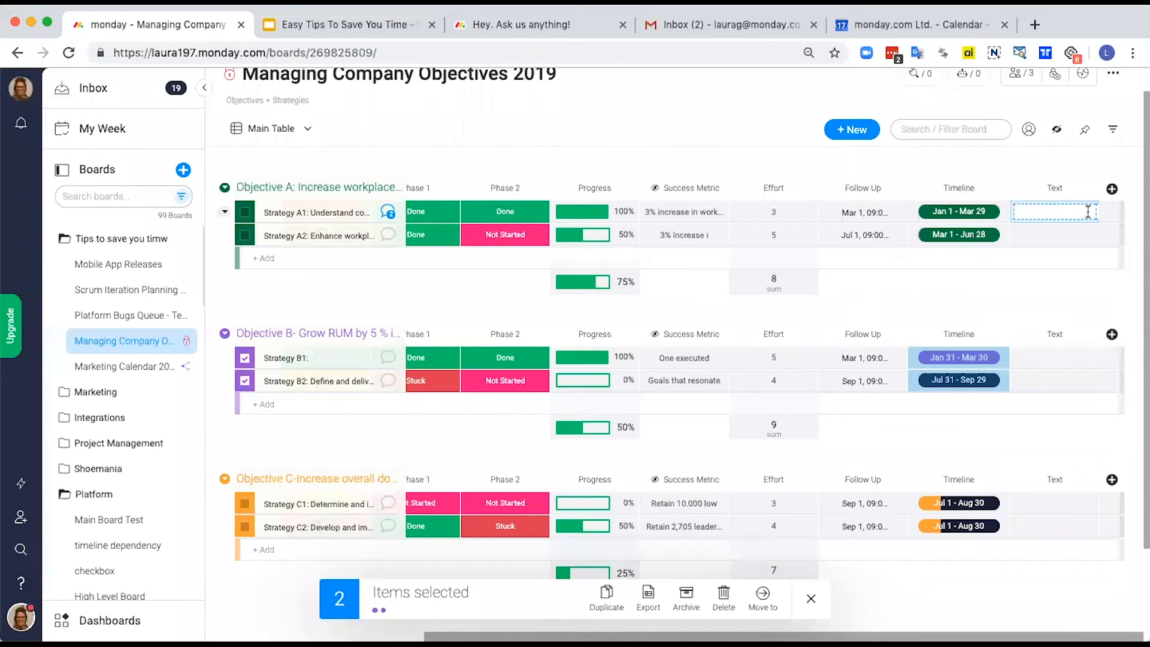
pyautogui.write('Laura')
pyautogui.press('Return')
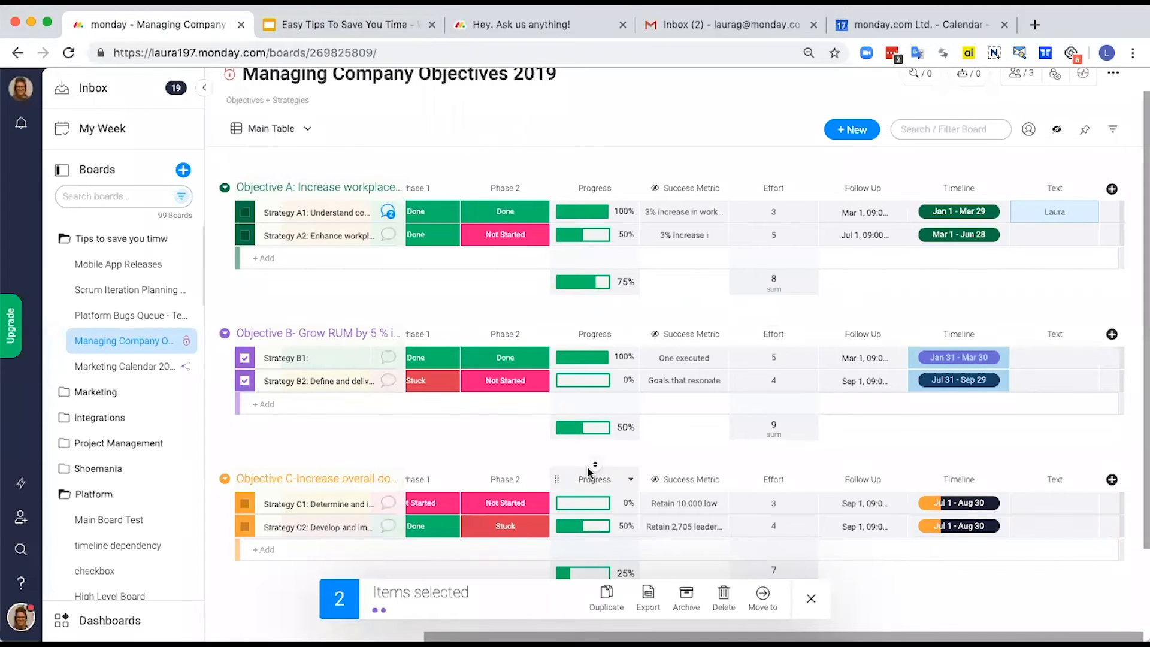
# Step: Convert the new Text column to the People column type and keep the changes
pyautogui.click(1091, 190)
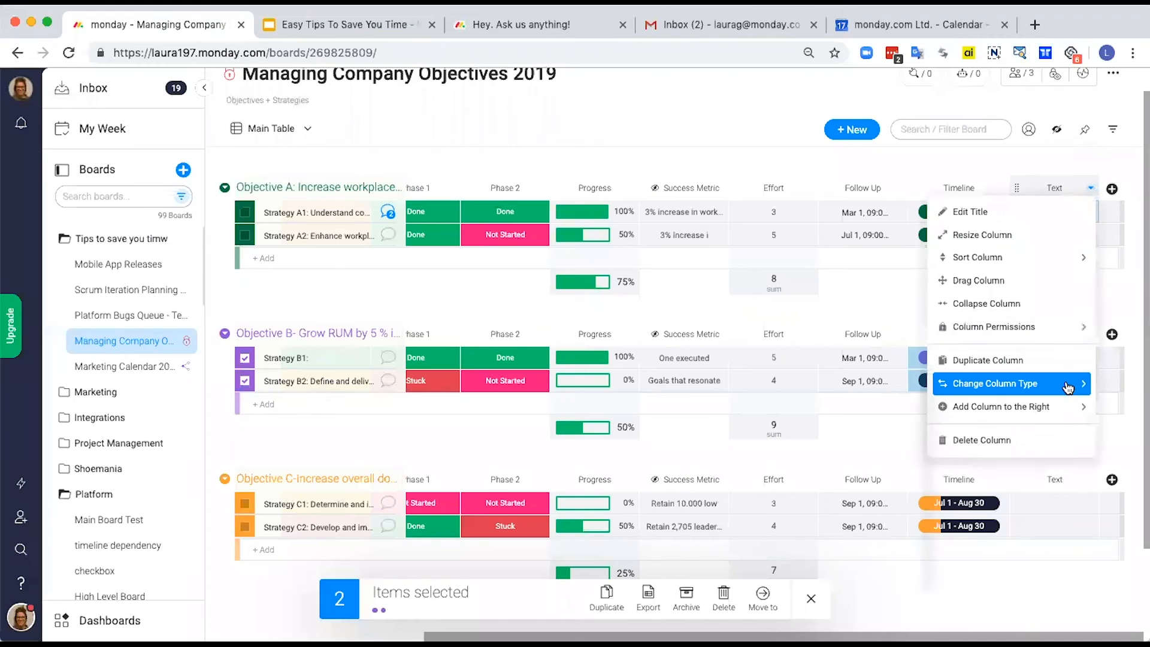
pyautogui.moveTo(1068, 386)
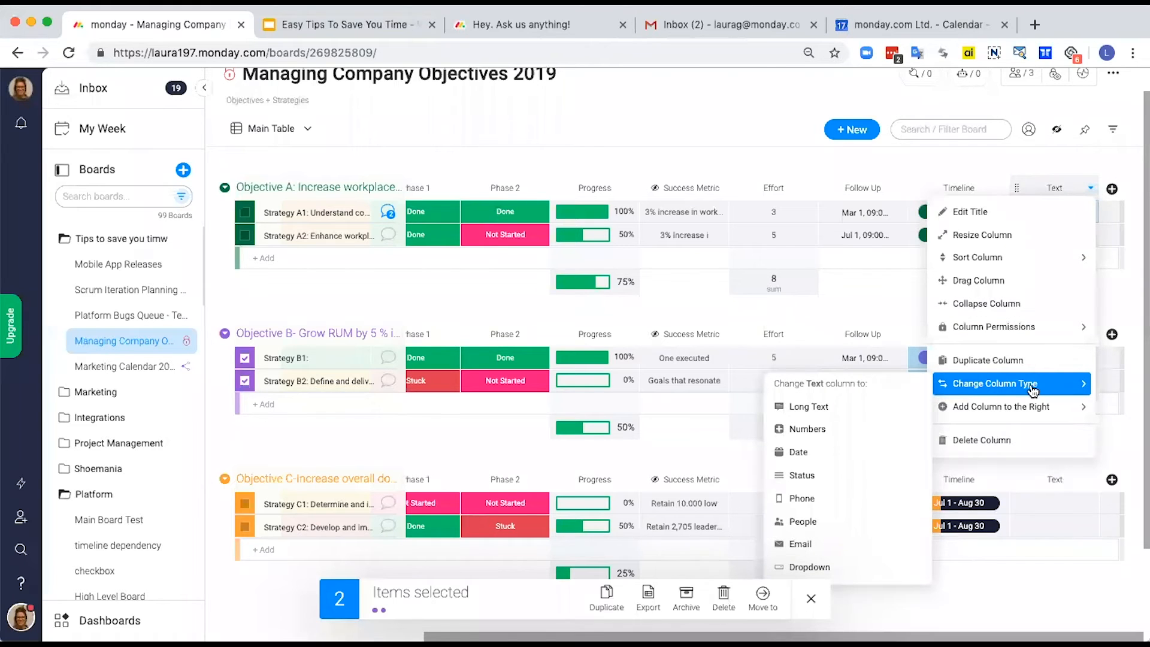
pyautogui.click(825, 529)
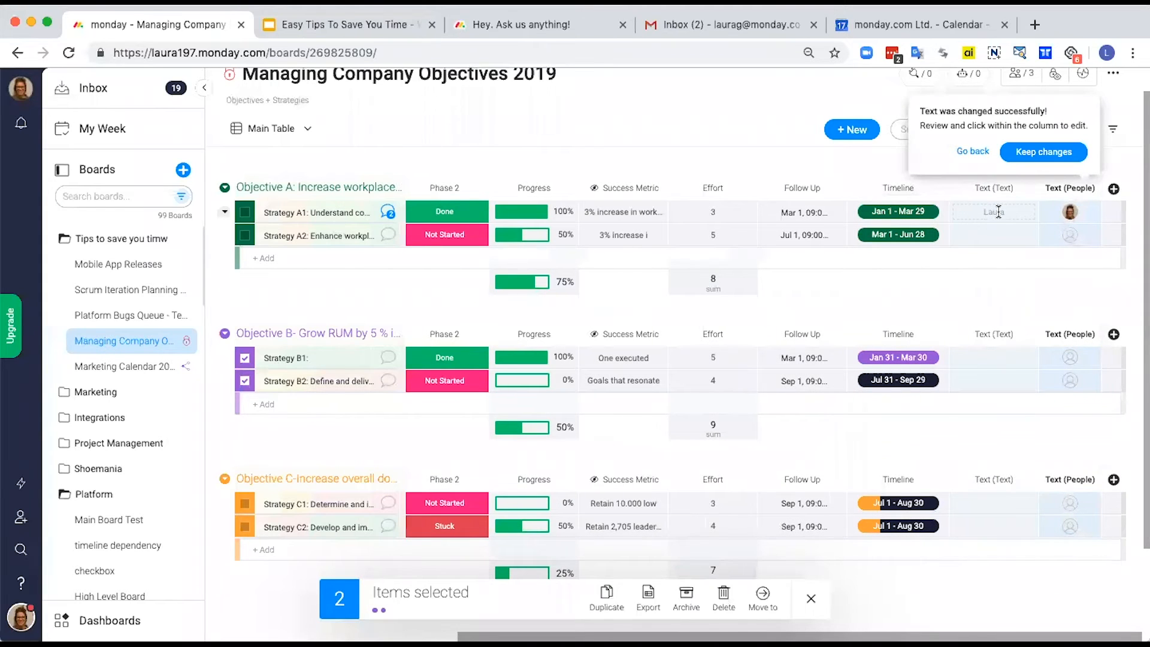
pyautogui.click(1040, 154)
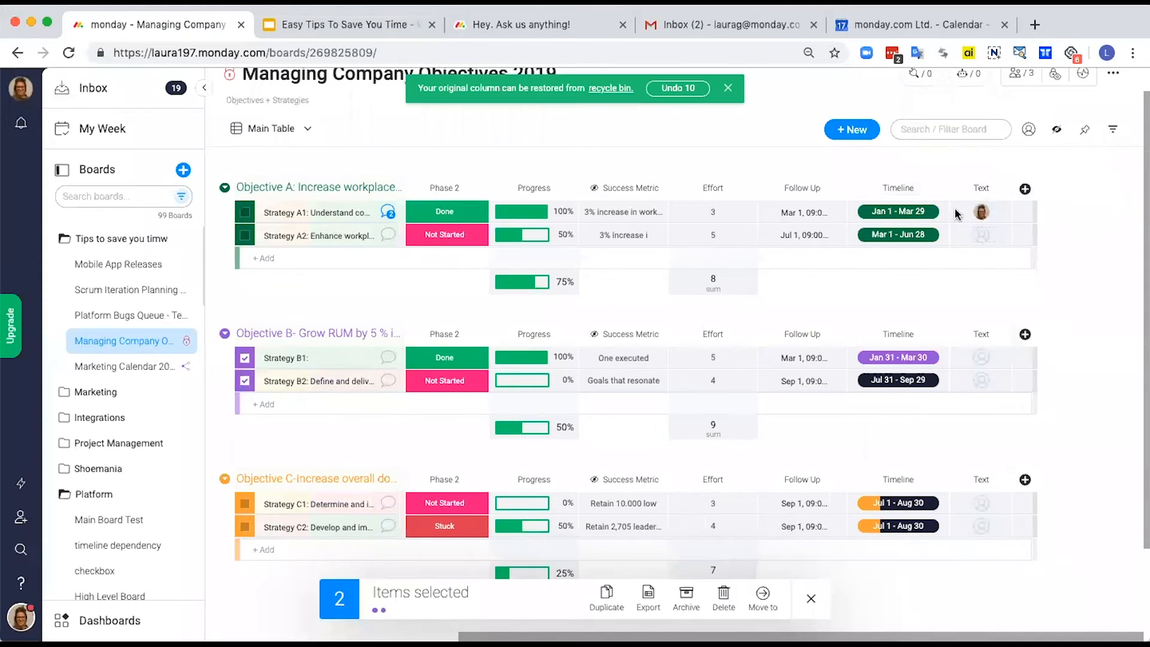
# Step: Rename the converted People column as Owner
pyautogui.click(988, 187)
pyautogui.press('BackSpace')
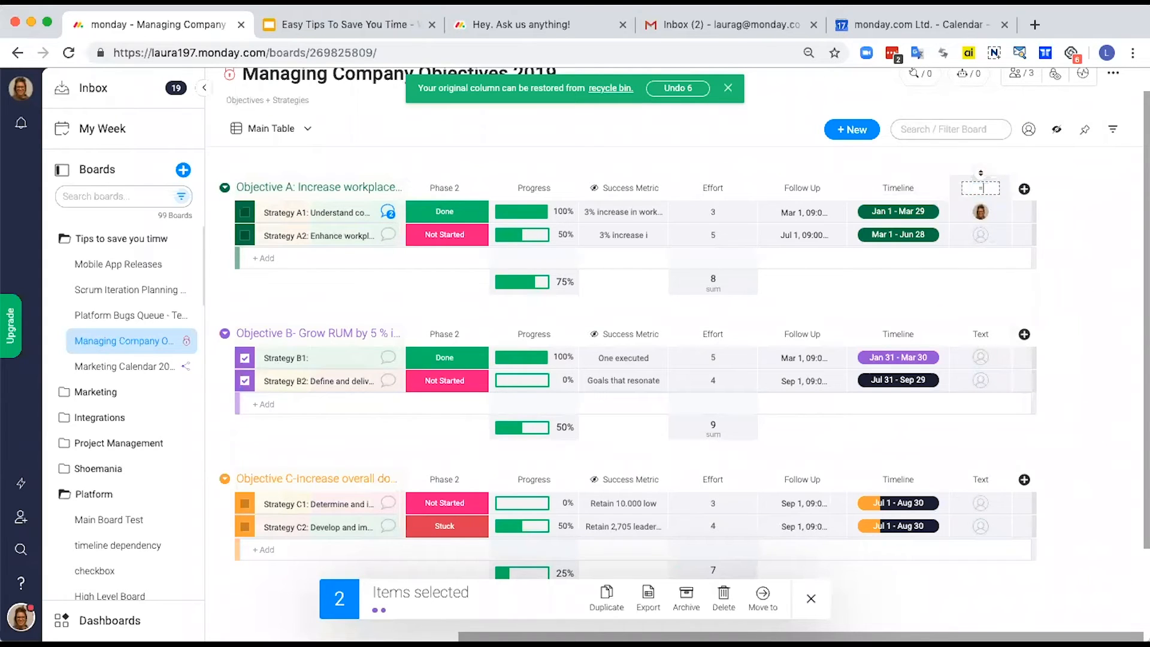
pyautogui.write('Owner')
pyautogui.press('Return')
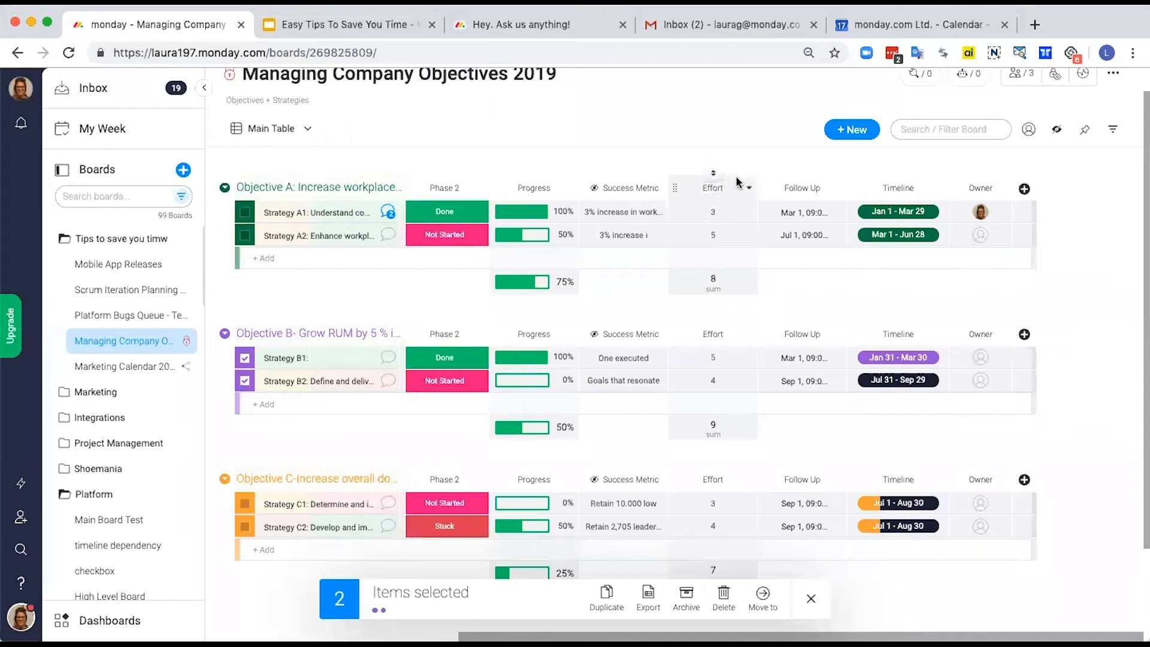
# Step: Show which column types the Effort column can be changed to, without changing it
pyautogui.click(749, 191)
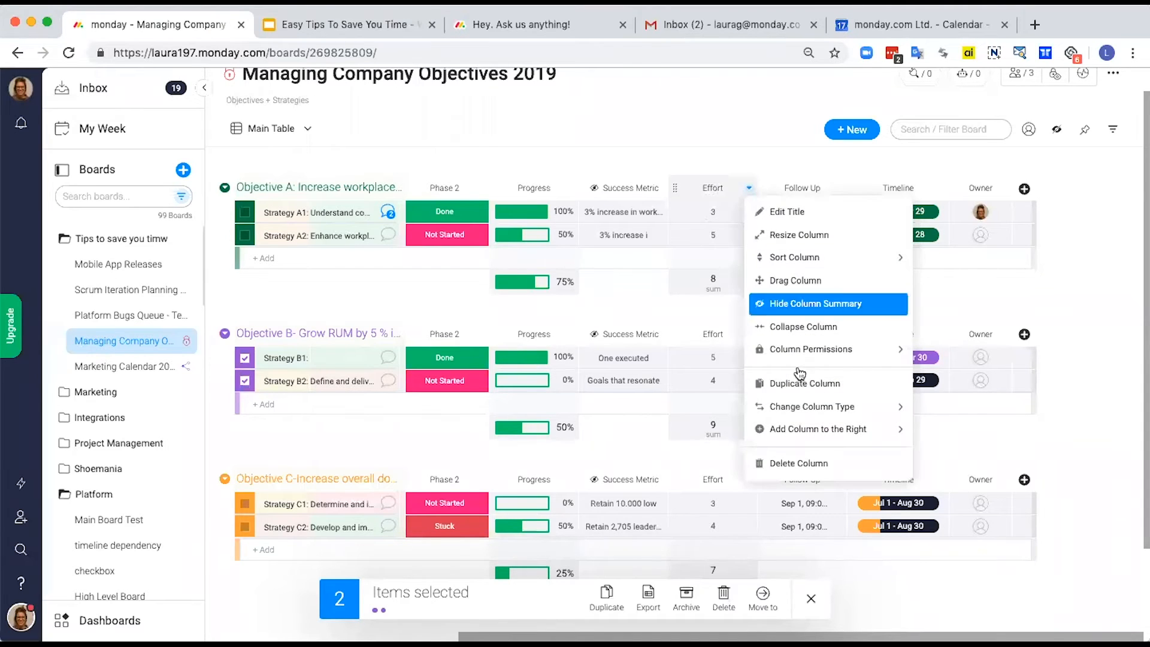
pyautogui.moveTo(832, 410)
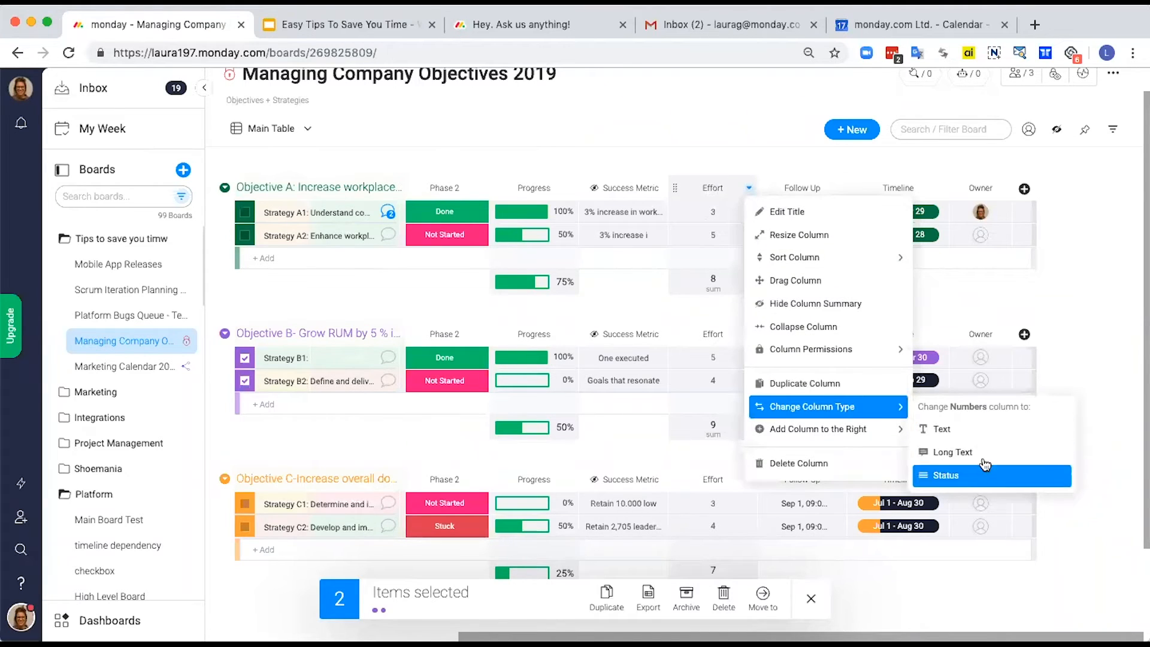
pyautogui.click(1073, 300)
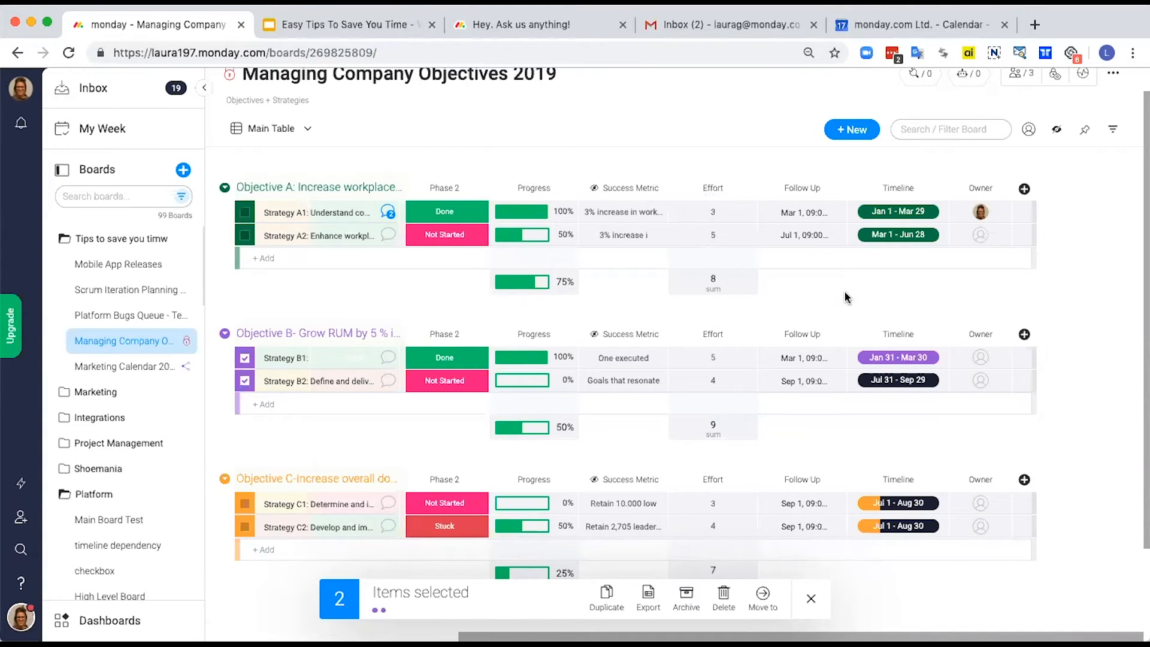
# Step: Open the Marketing Calendar 2019 board and switch it from the Submission Calendar to the Main Table view
pyautogui.click(135, 370)
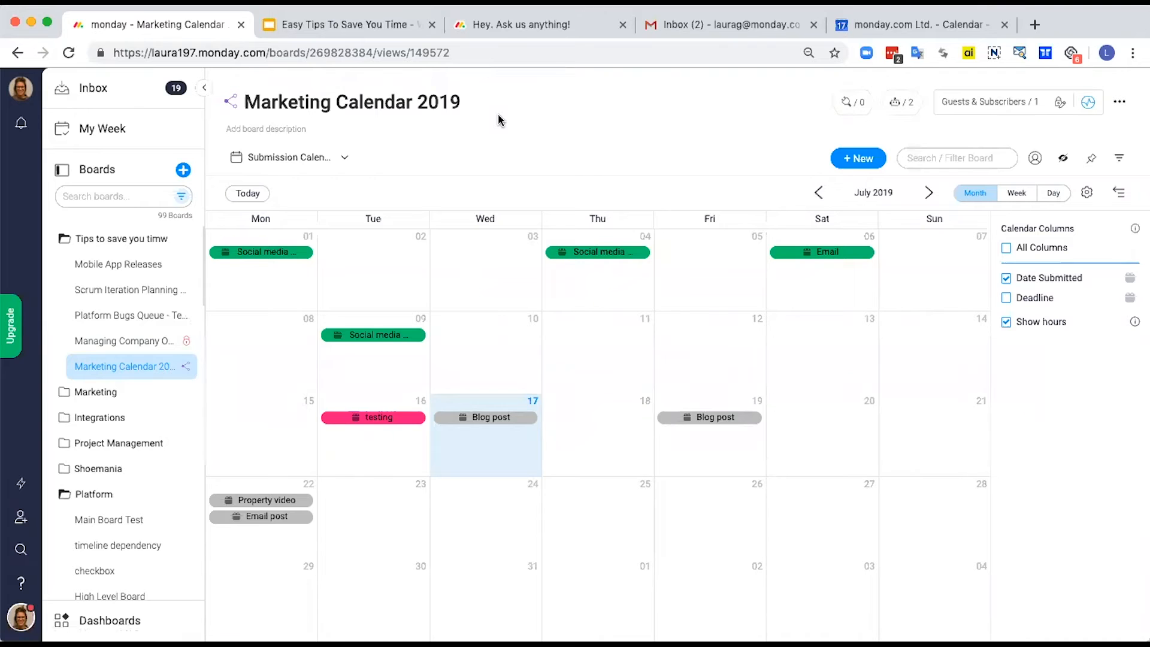
pyautogui.click(342, 161)
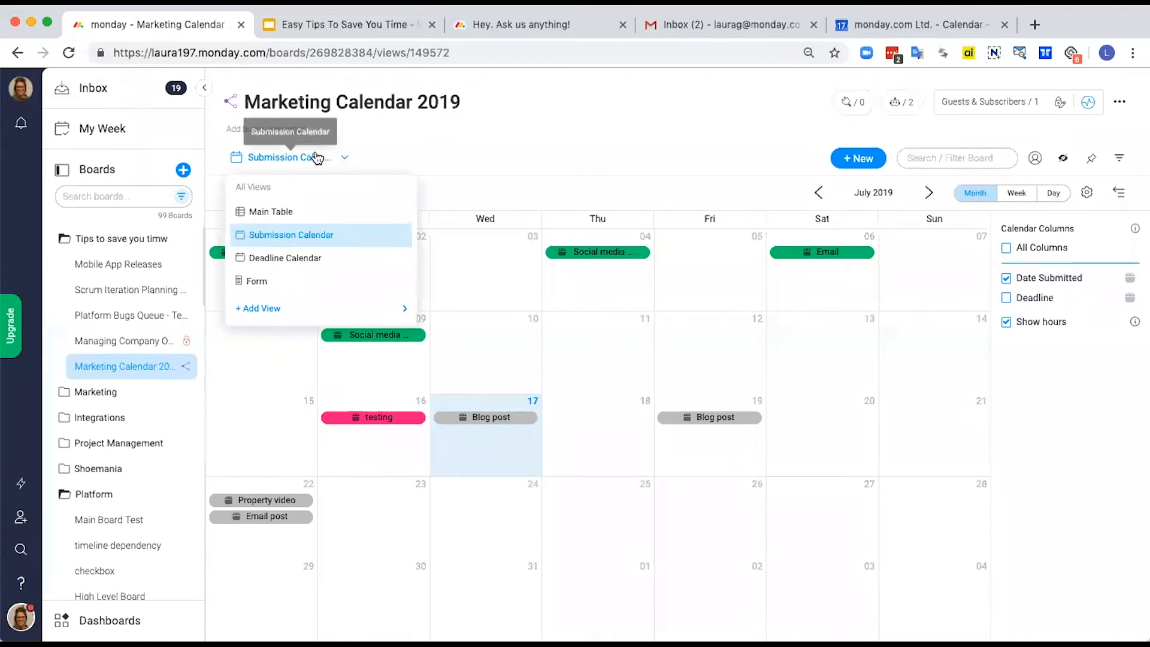
pyautogui.click(273, 212)
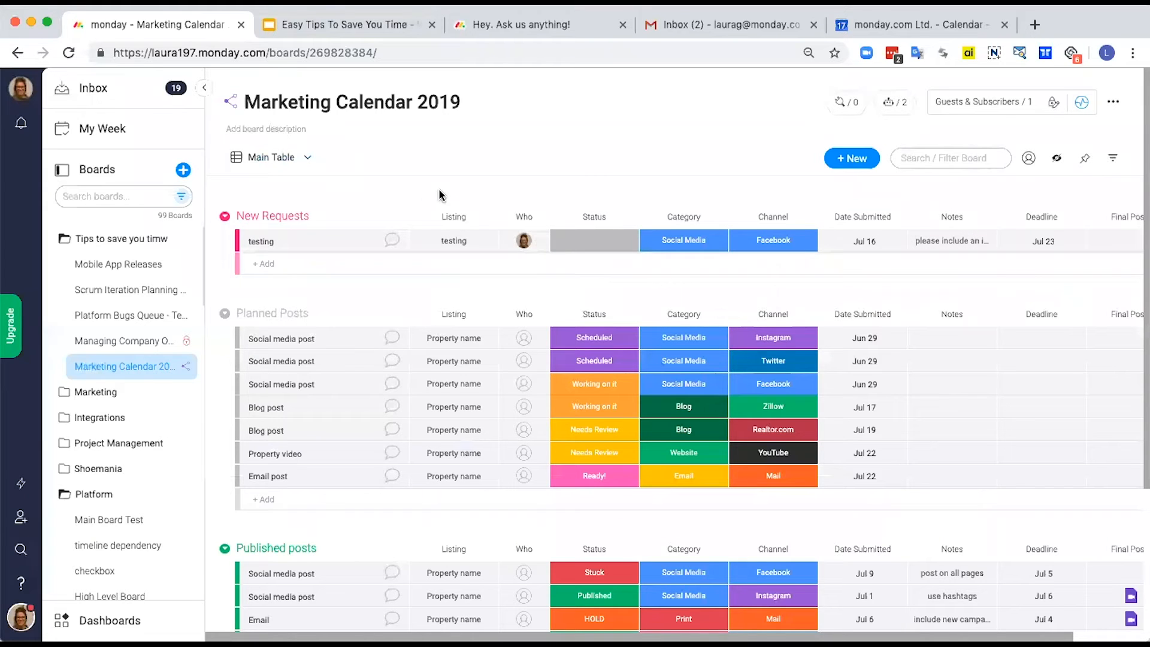
# Step: Examine the view types that can be added to the board and its list of existing views
pyautogui.click(309, 161)
pyautogui.click(845, 159)
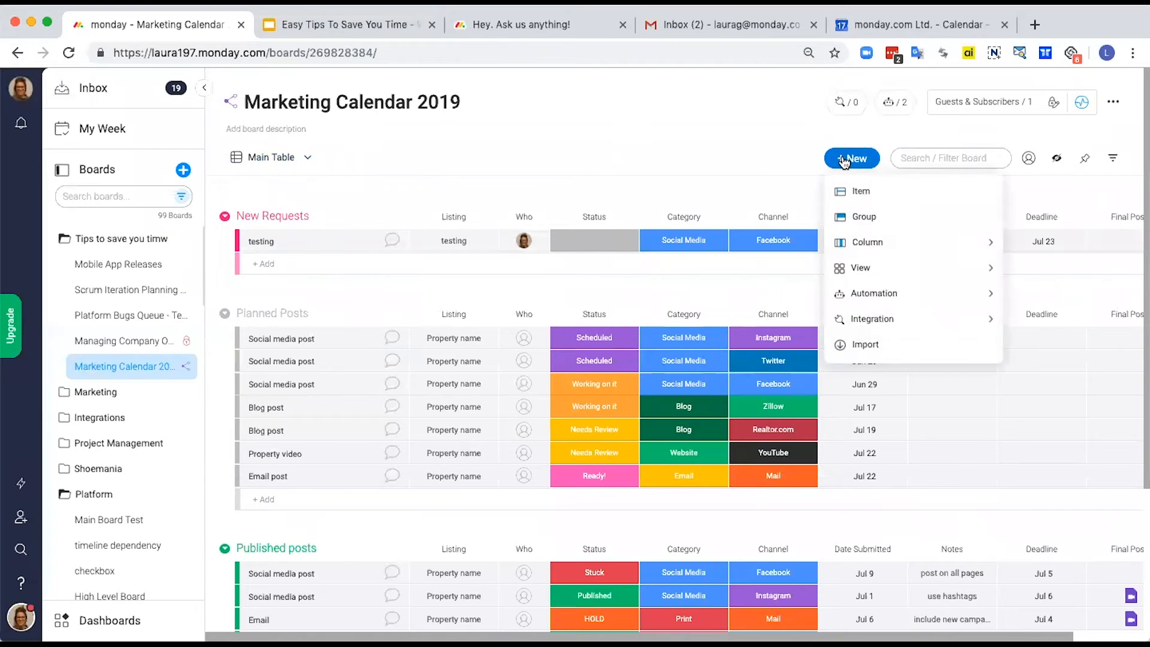
pyautogui.moveTo(863, 271)
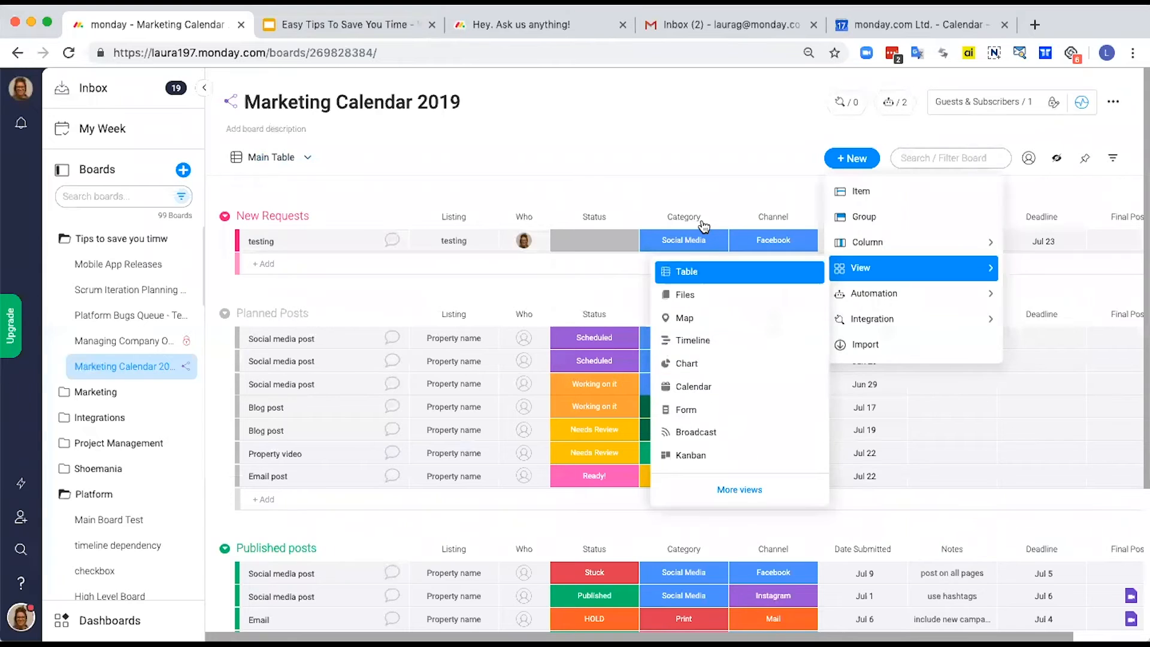
pyautogui.click(686, 164)
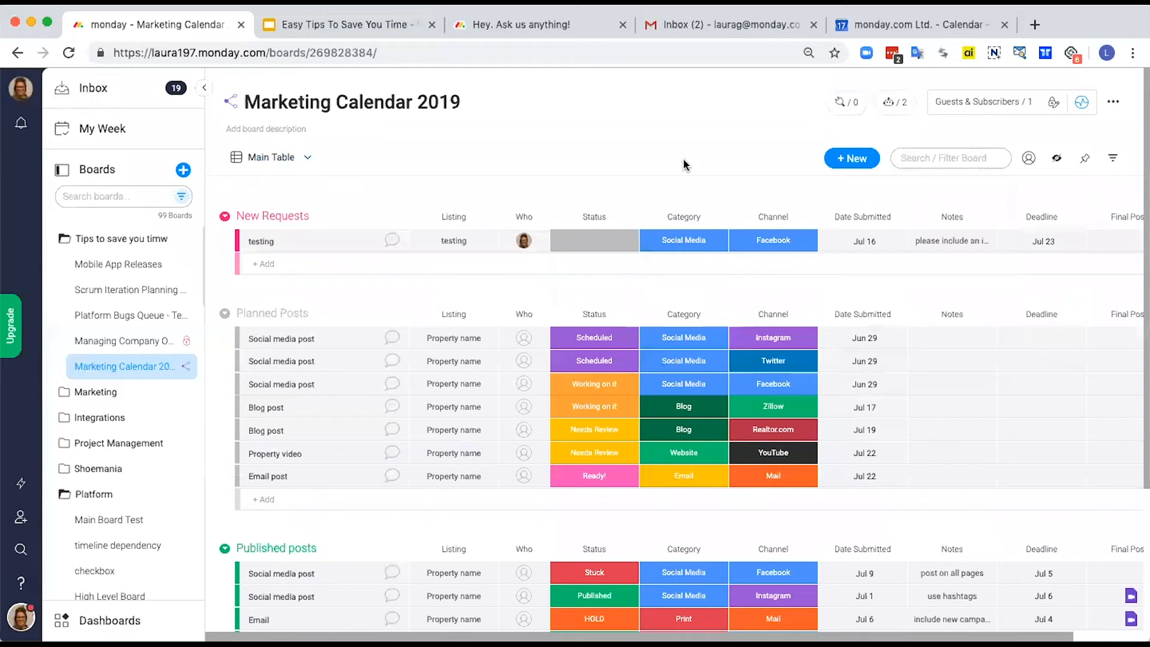
pyautogui.click(300, 157)
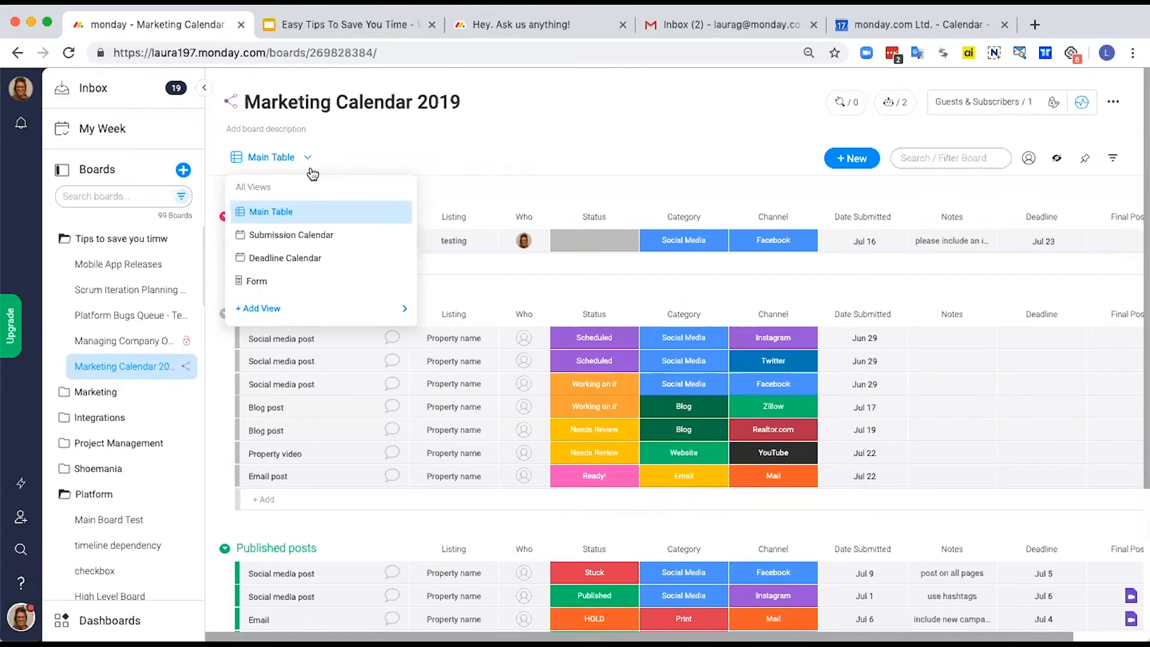
pyautogui.click(367, 147)
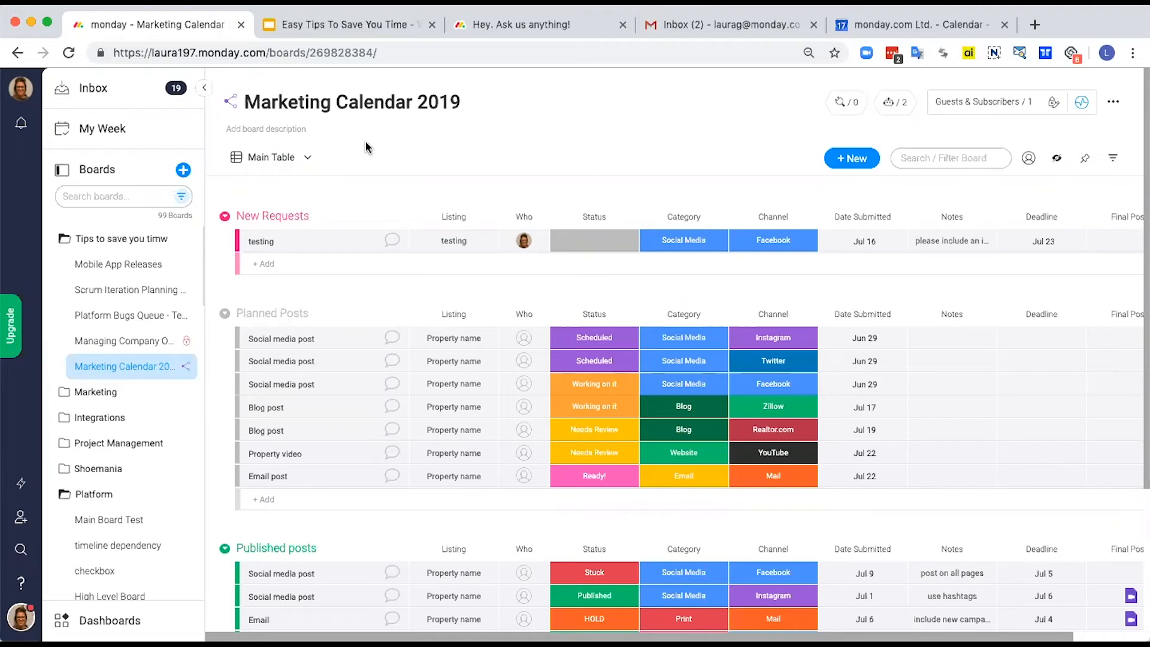
# Step: Switch the Marketing Calendar 2019 board to its Deadline Calendar view
pyautogui.click(307, 159)
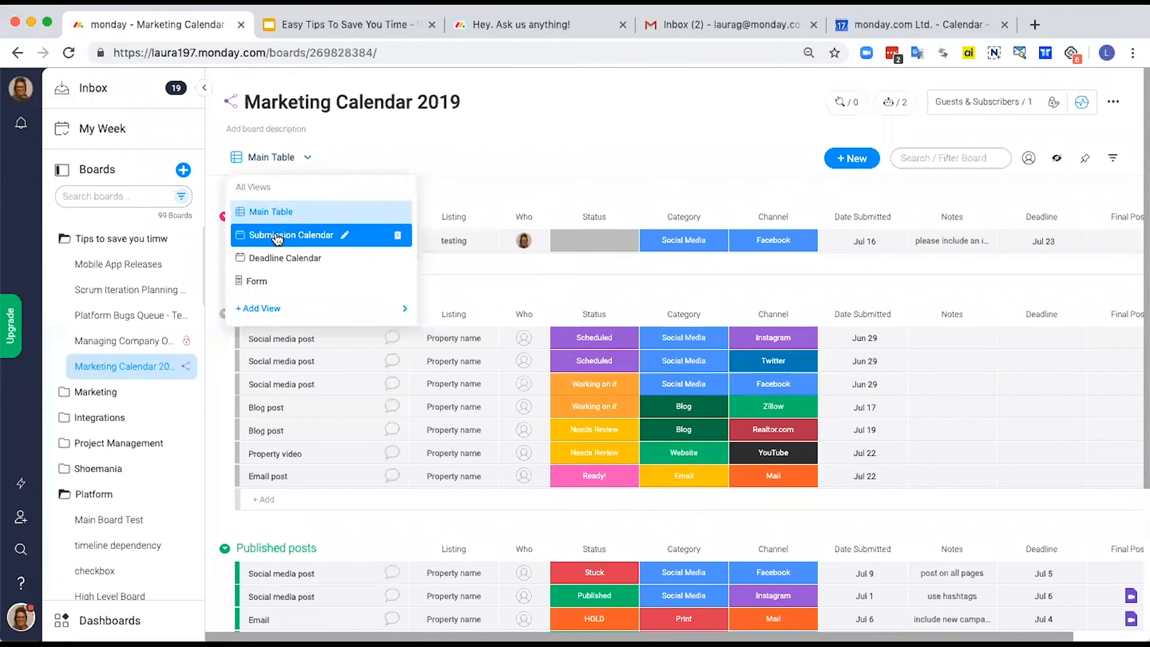
pyautogui.click(304, 259)
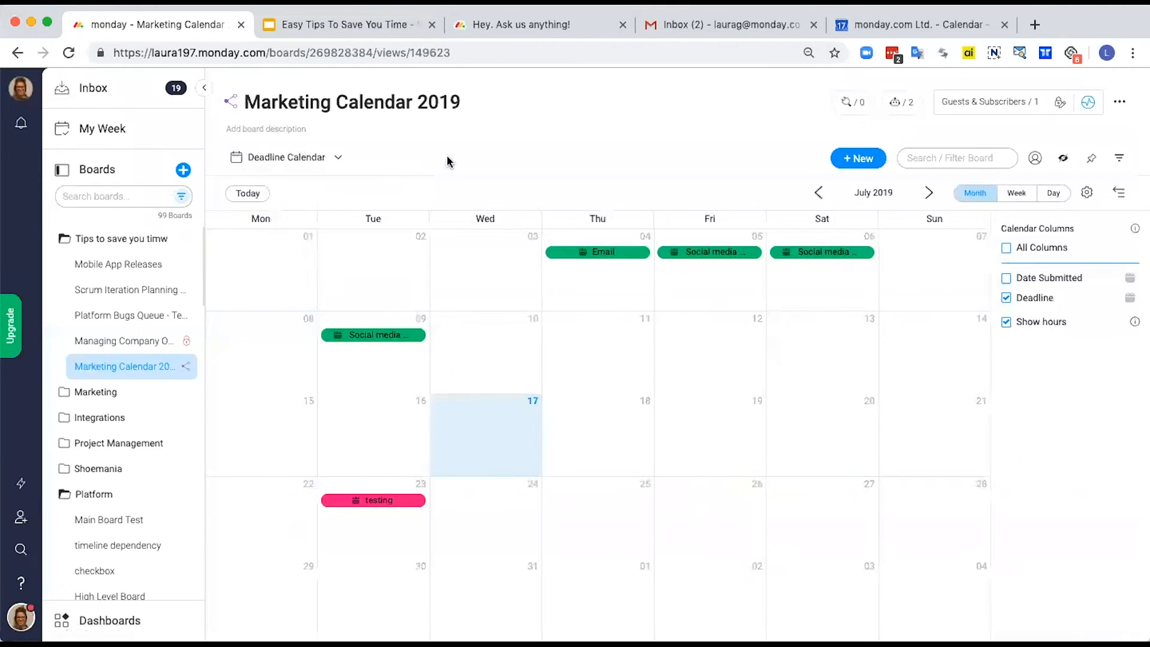
pyautogui.click(334, 160)
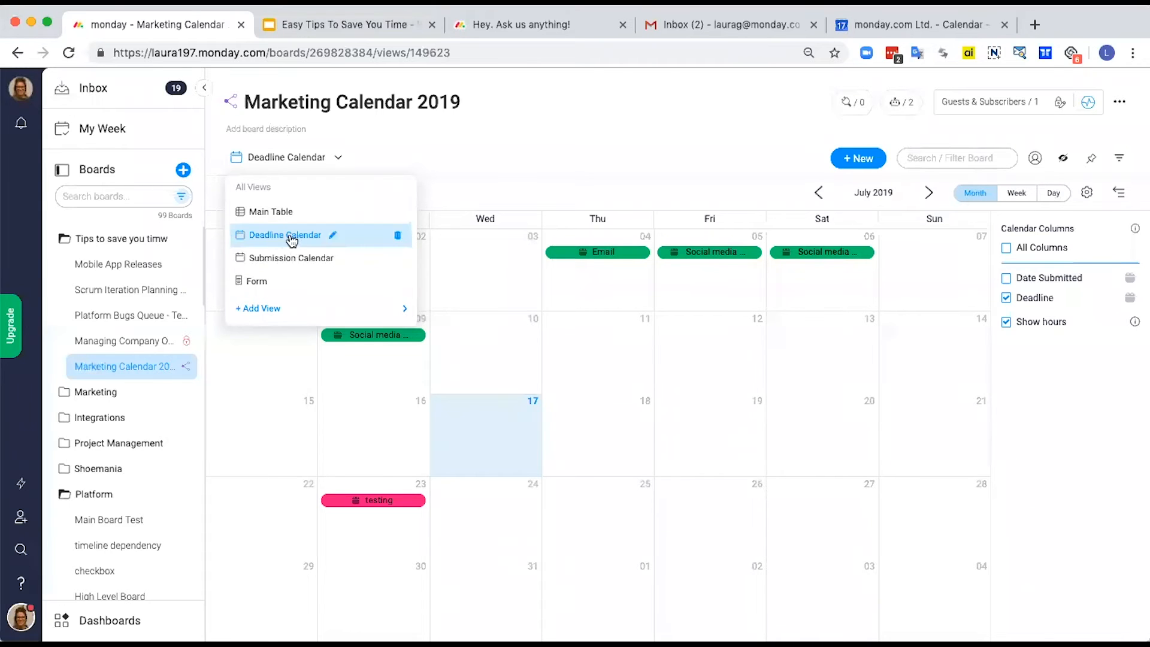
pyautogui.click(468, 133)
pyautogui.click(719, 201)
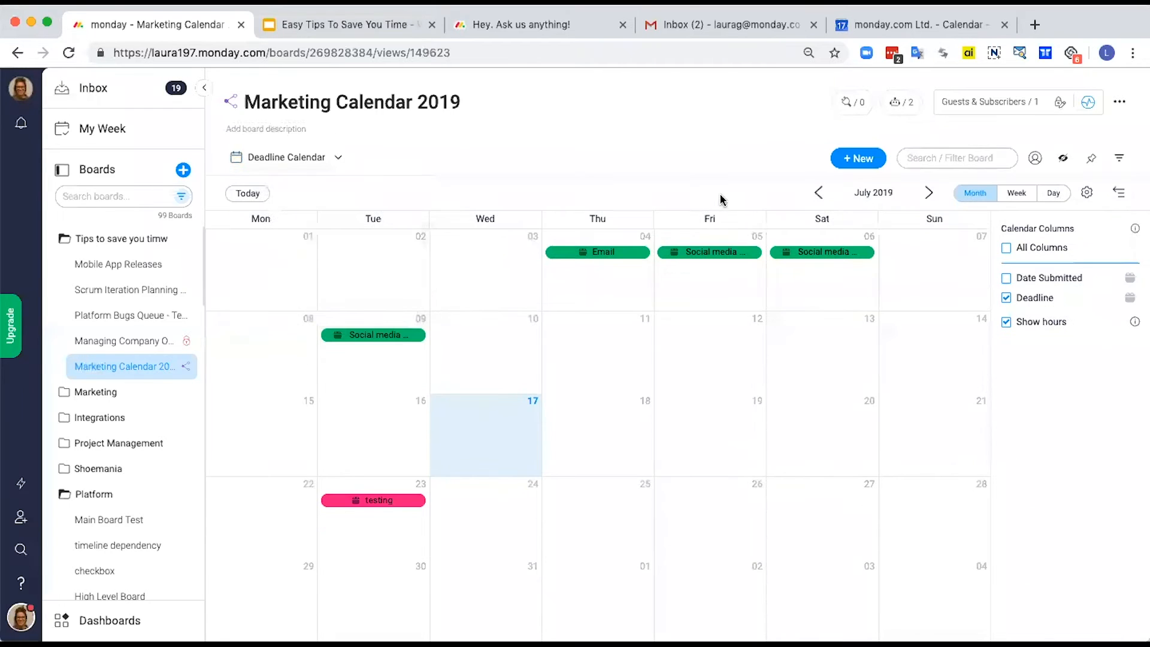
# Step: In the July 4 Email item, assign the suggested person under Who and set the Status to Scheduled
pyautogui.click(618, 257)
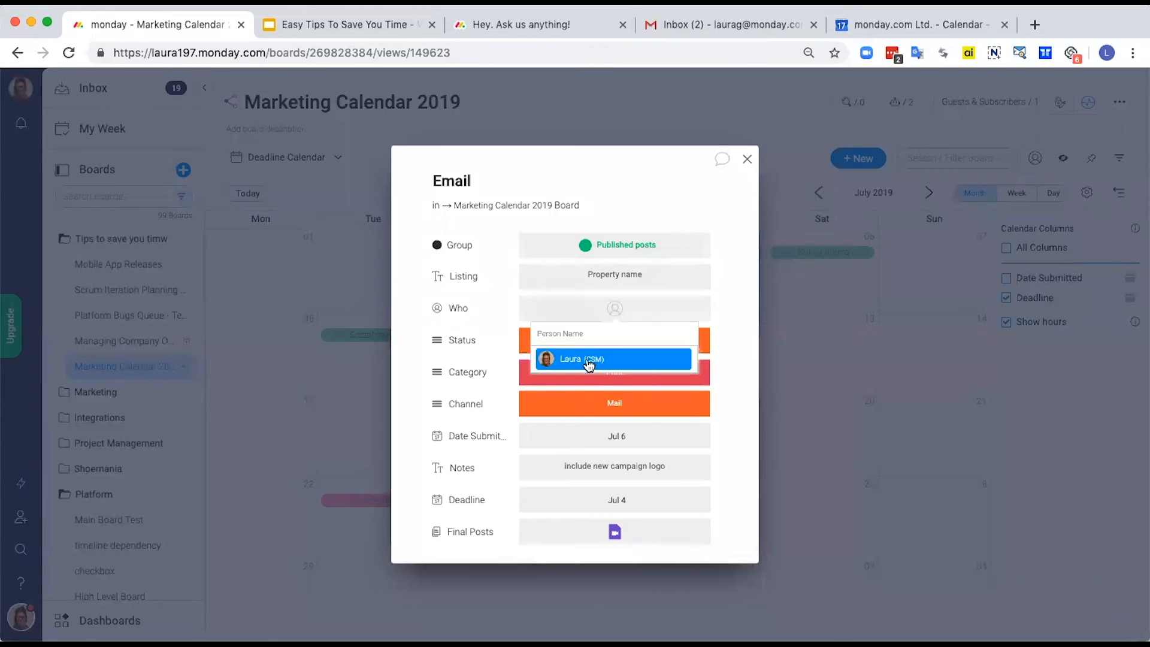
pyautogui.click(609, 358)
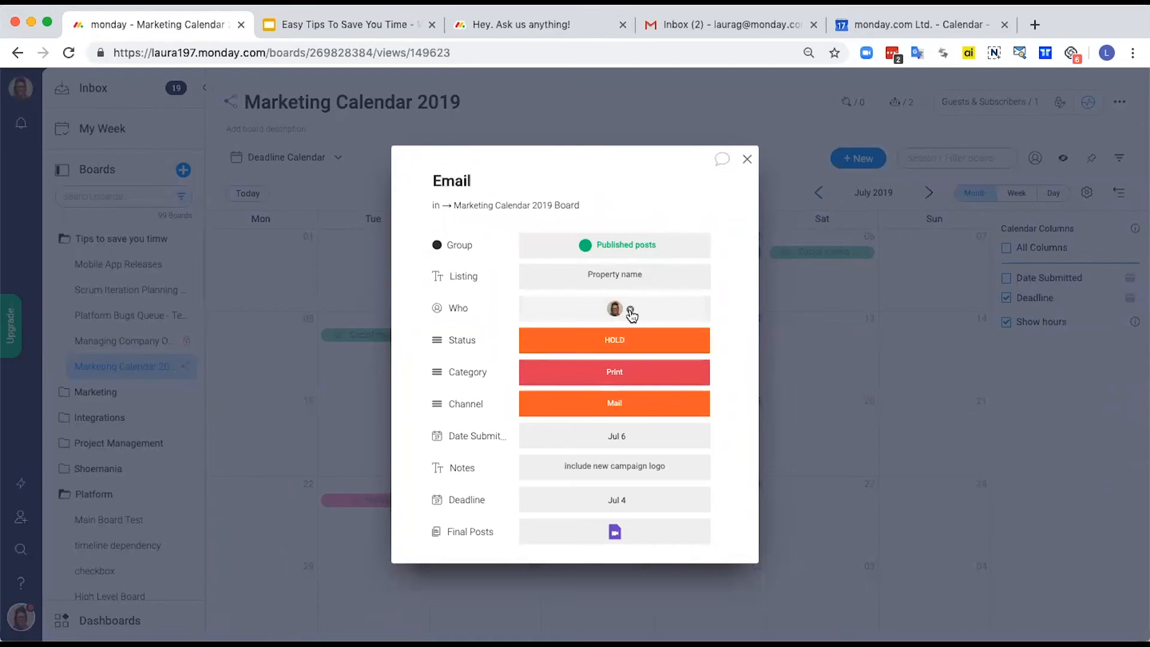
pyautogui.click(595, 347)
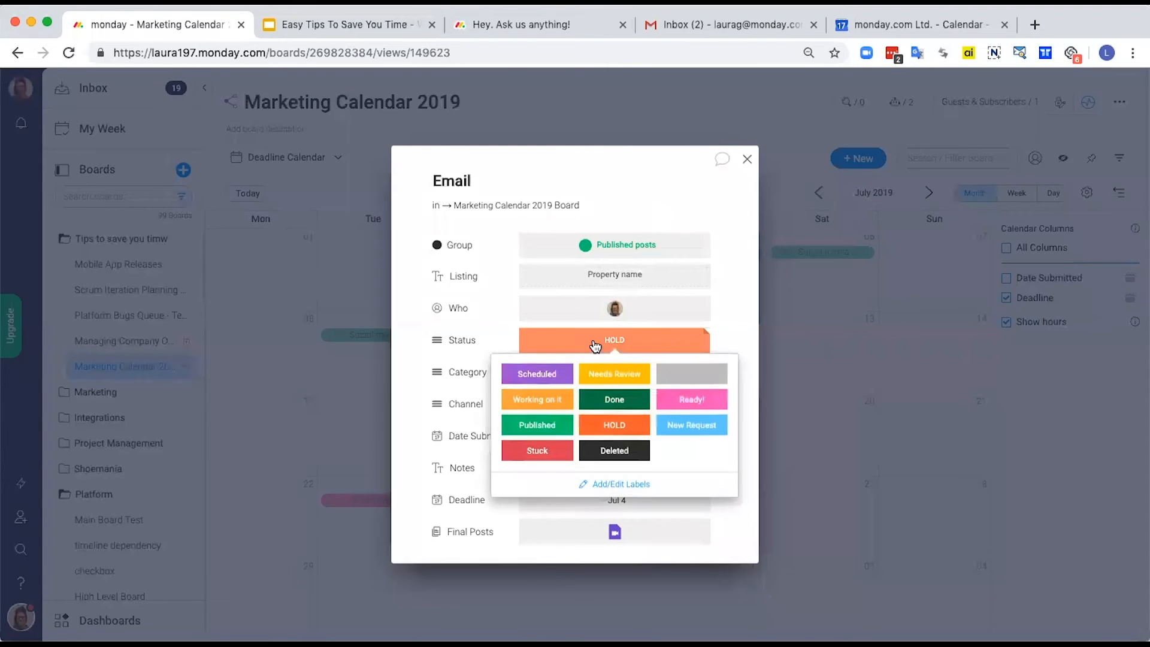
pyautogui.click(531, 373)
# Step: Set the Email item's Category to Web Assets and its Channel to Realtor.com, and close the item
pyautogui.click(580, 375)
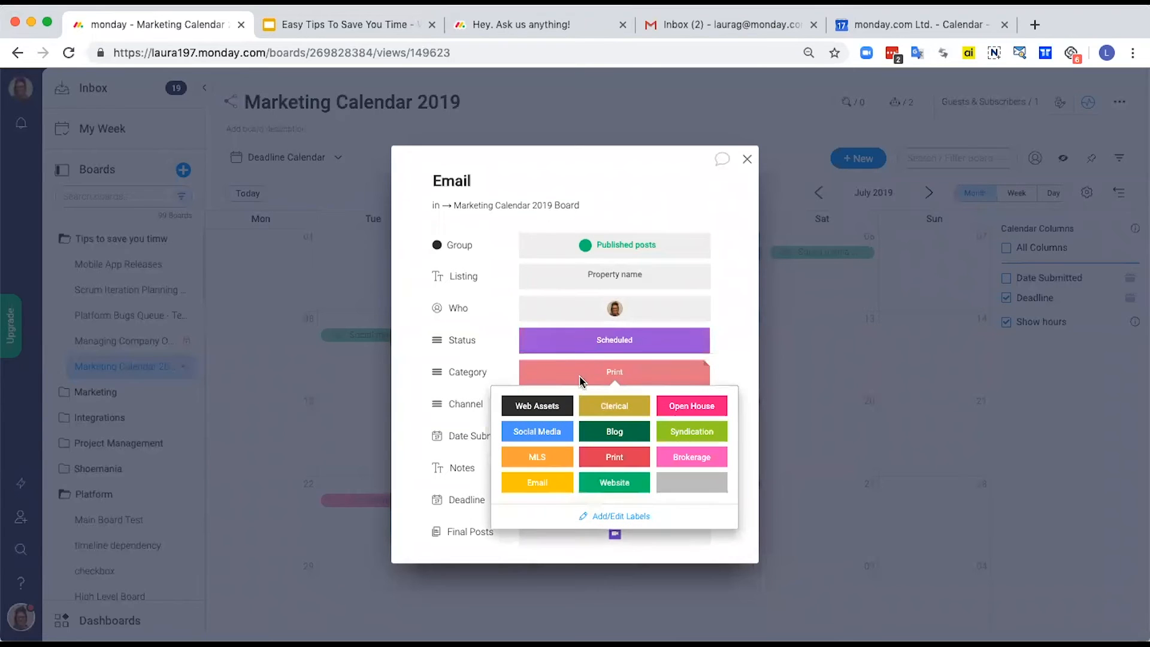
pyautogui.click(544, 412)
pyautogui.click(585, 405)
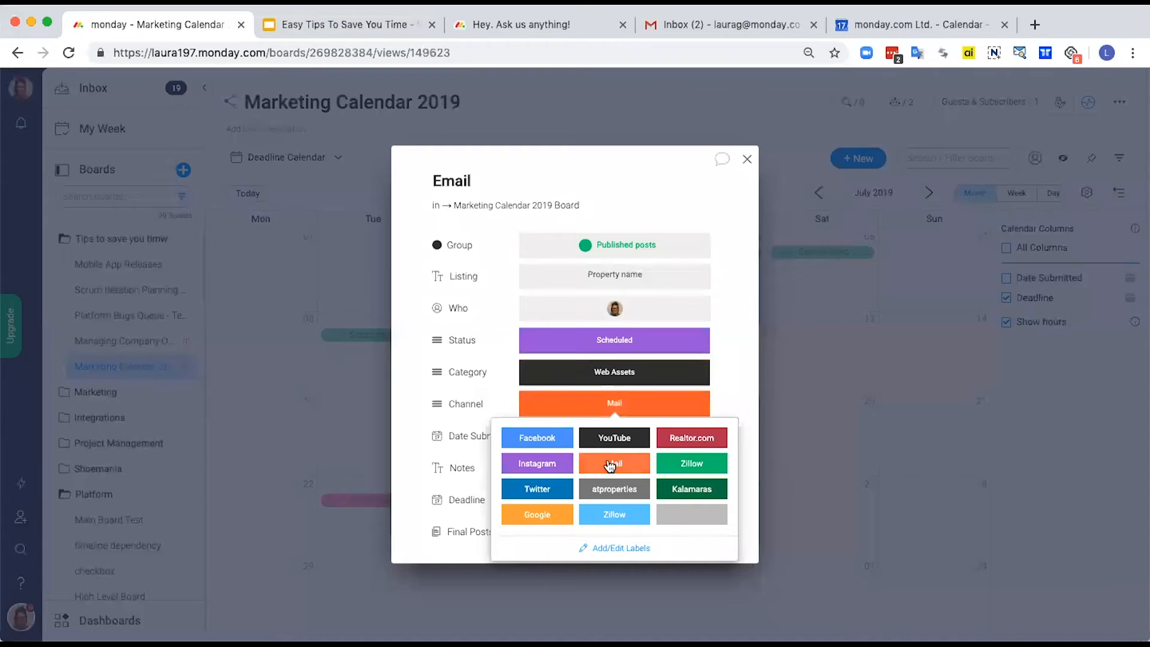
pyautogui.click(685, 443)
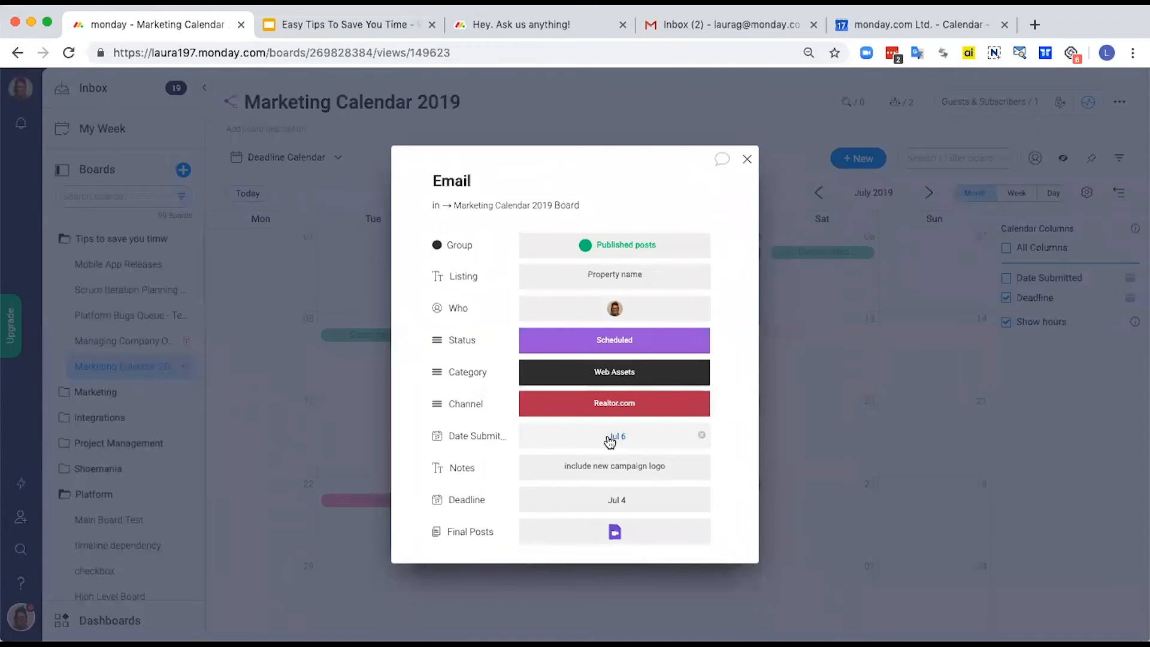
pyautogui.click(609, 440)
pyautogui.click(630, 512)
pyautogui.click(747, 162)
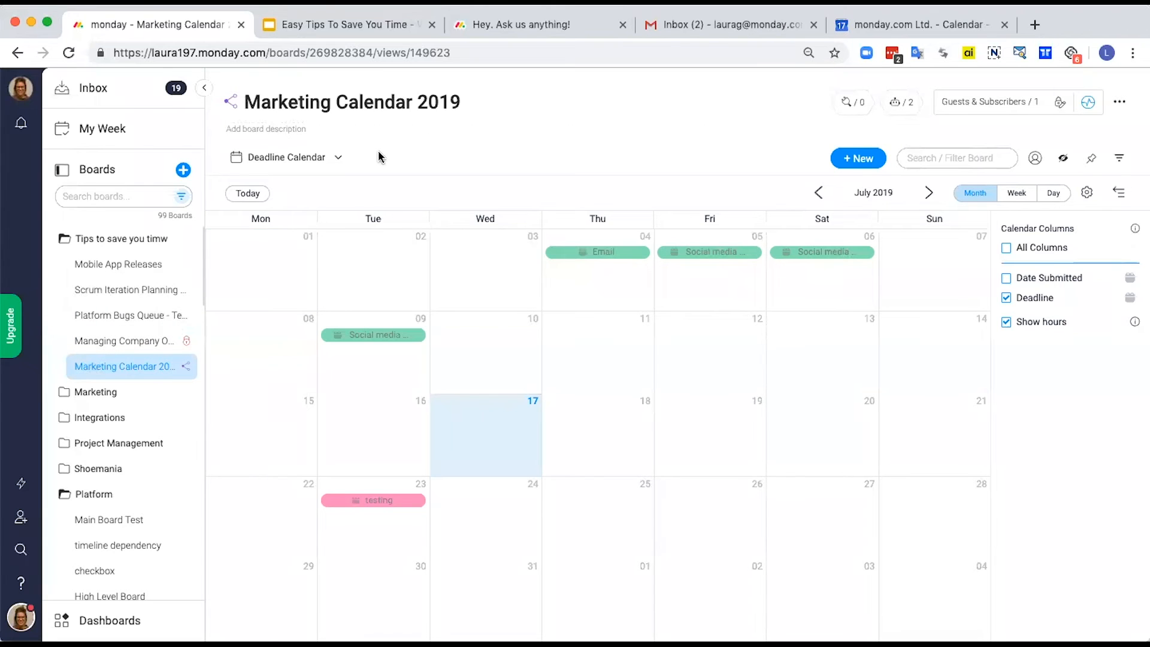
# Step: Switch the board from the Deadline Calendar to the Form view
pyautogui.click(320, 171)
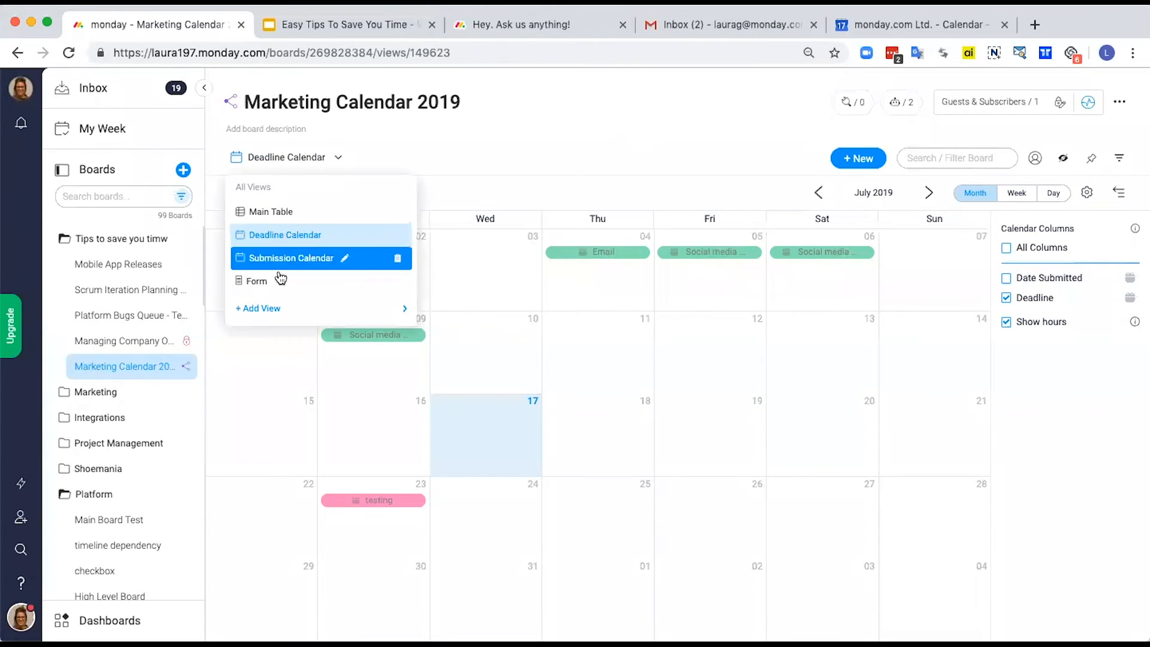
pyautogui.click(276, 281)
pyautogui.click(377, 283)
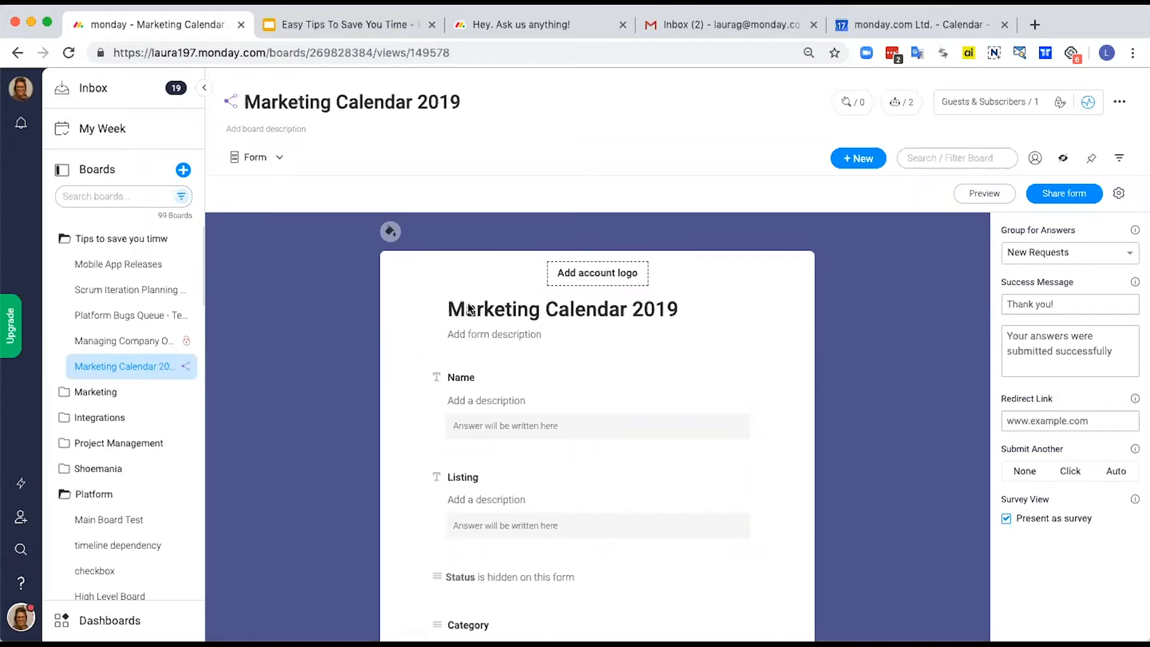
# Step: Review the form's questions from Name to Notes and check which columns are hidden on it
pyautogui.scroll(-3, 596, 372)
pyautogui.scroll(-2, 595, 373)
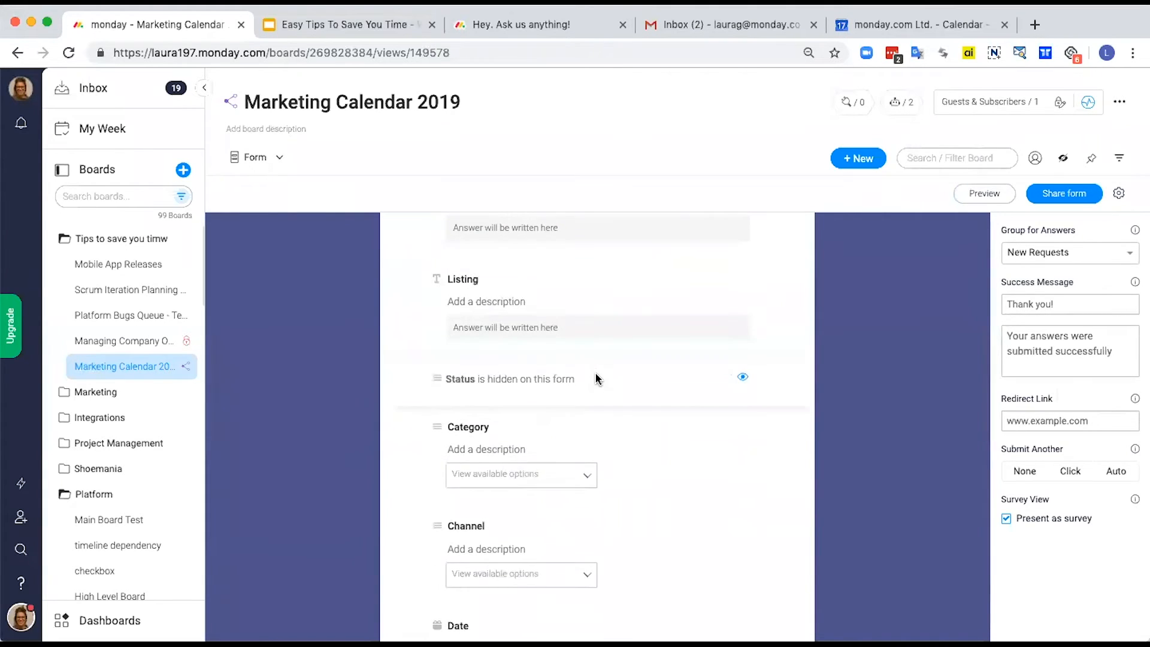
pyautogui.scroll(4, 595, 369)
pyautogui.scroll(-5, 590, 360)
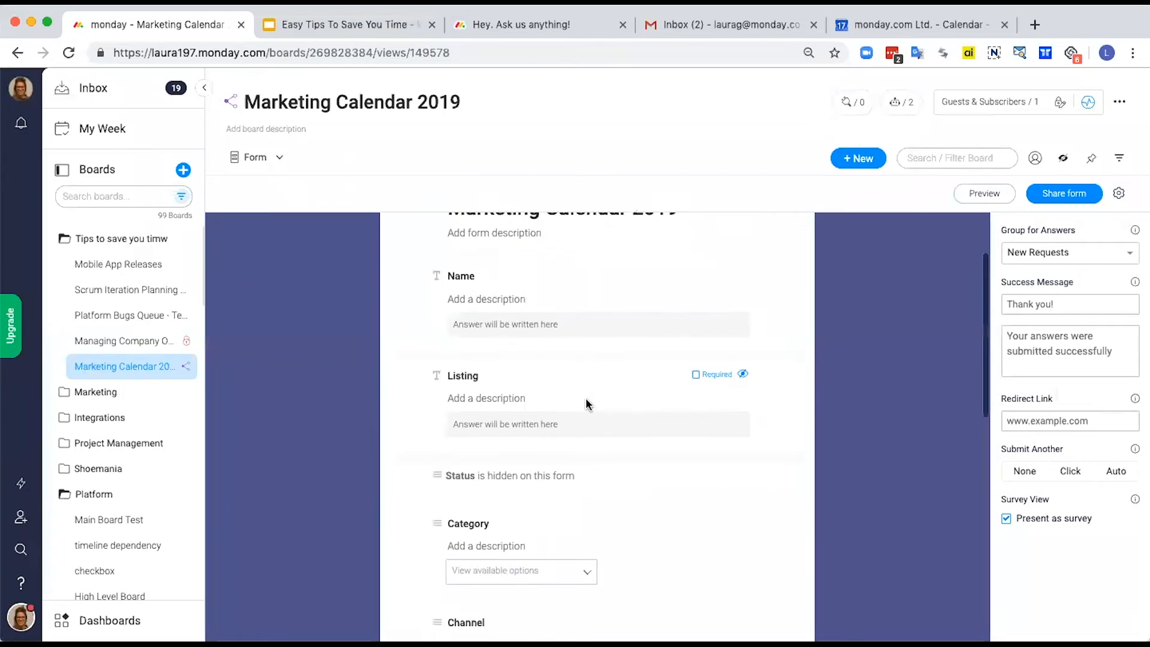
pyautogui.scroll(-6, 597, 392)
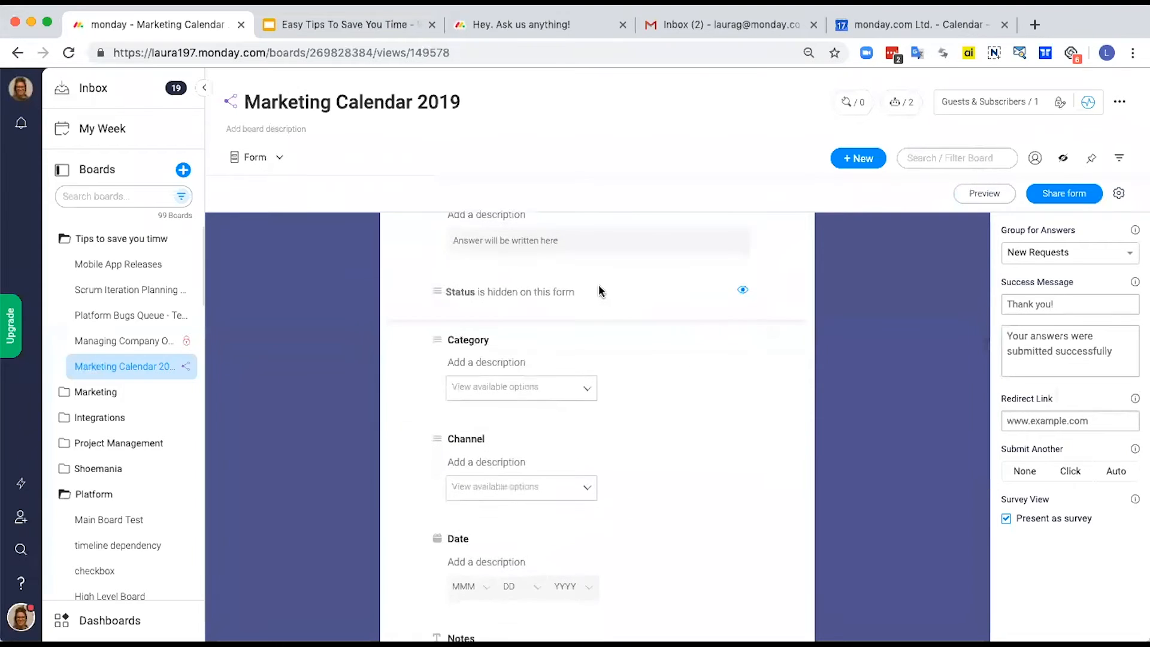
pyautogui.scroll(-5, 618, 392)
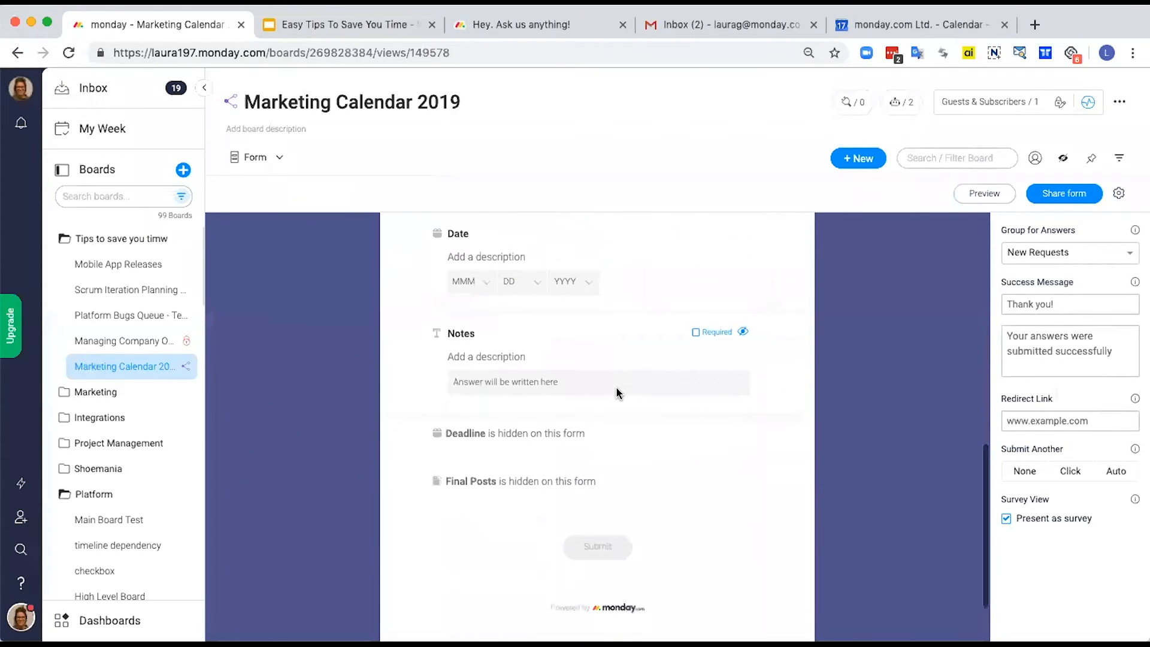
pyautogui.scroll(3, 617, 389)
pyautogui.scroll(13, 617, 372)
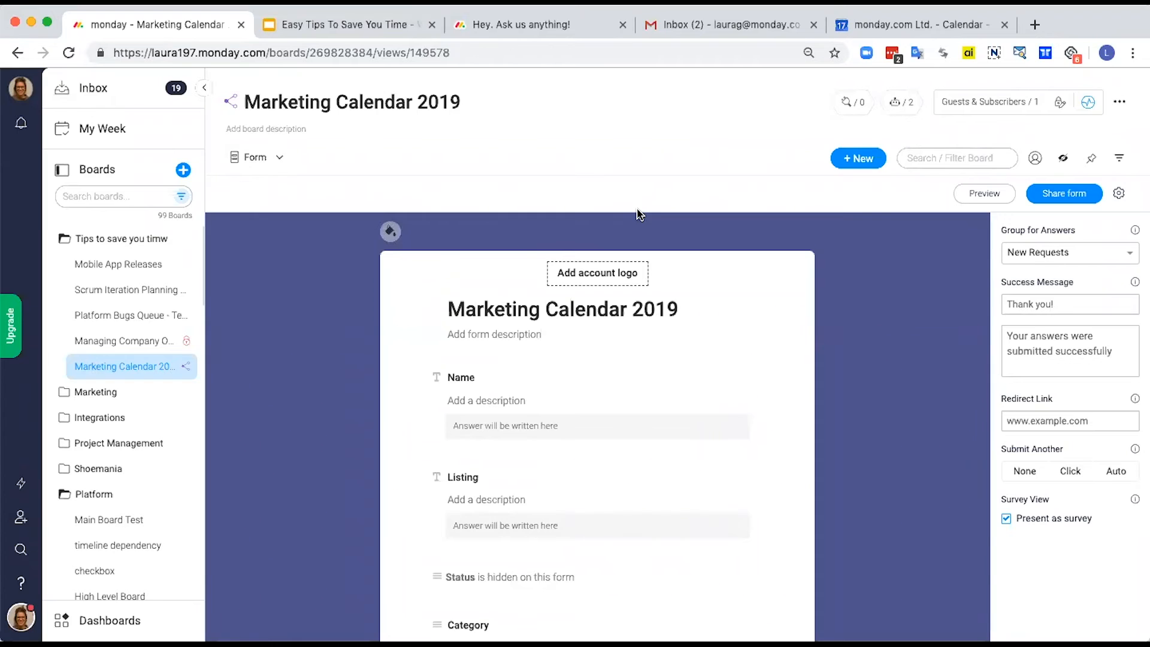
# Step: Review the automations active on the Marketing Calendar 2019 board, and close the automations window
pyautogui.click(903, 105)
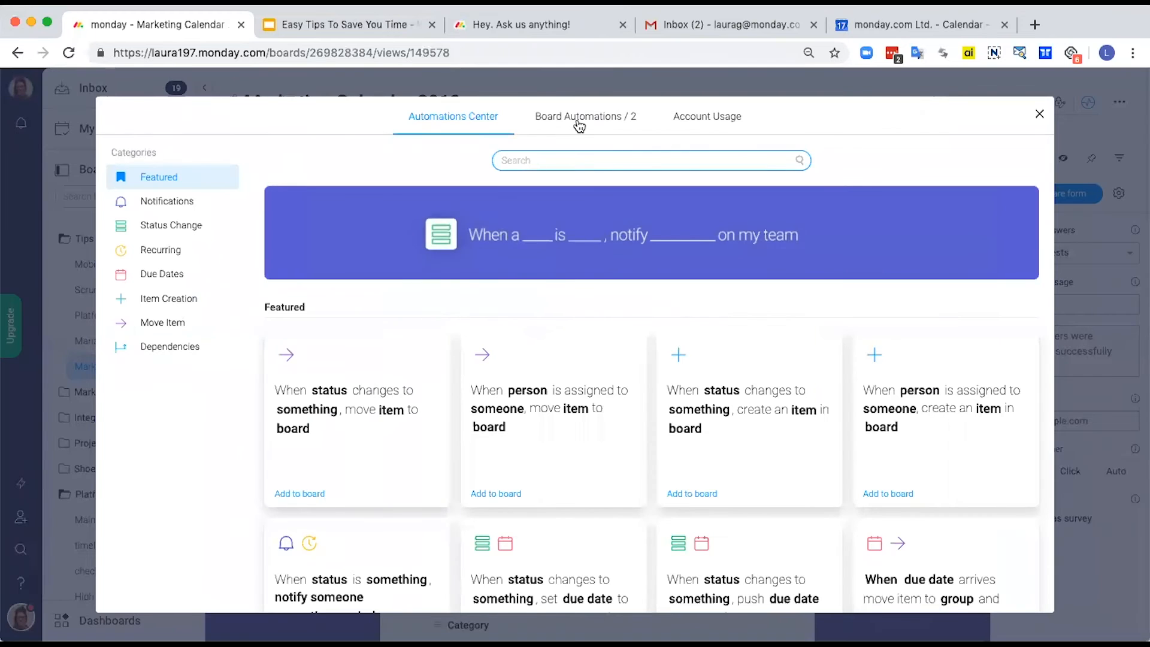
pyautogui.click(578, 124)
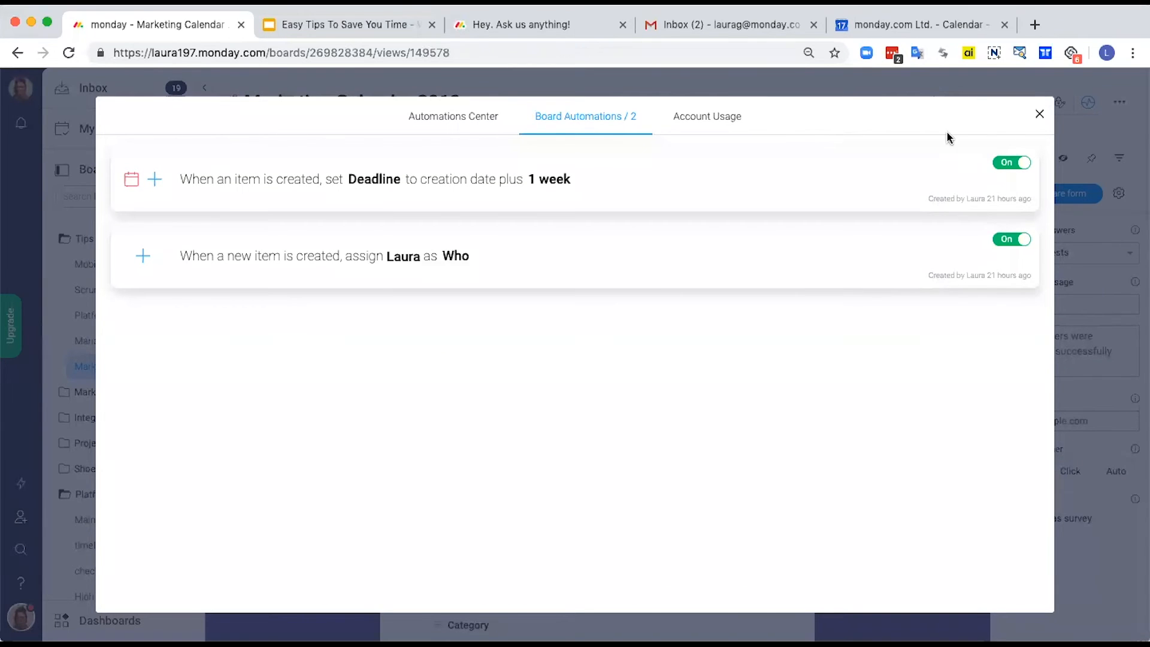
pyautogui.click(1040, 115)
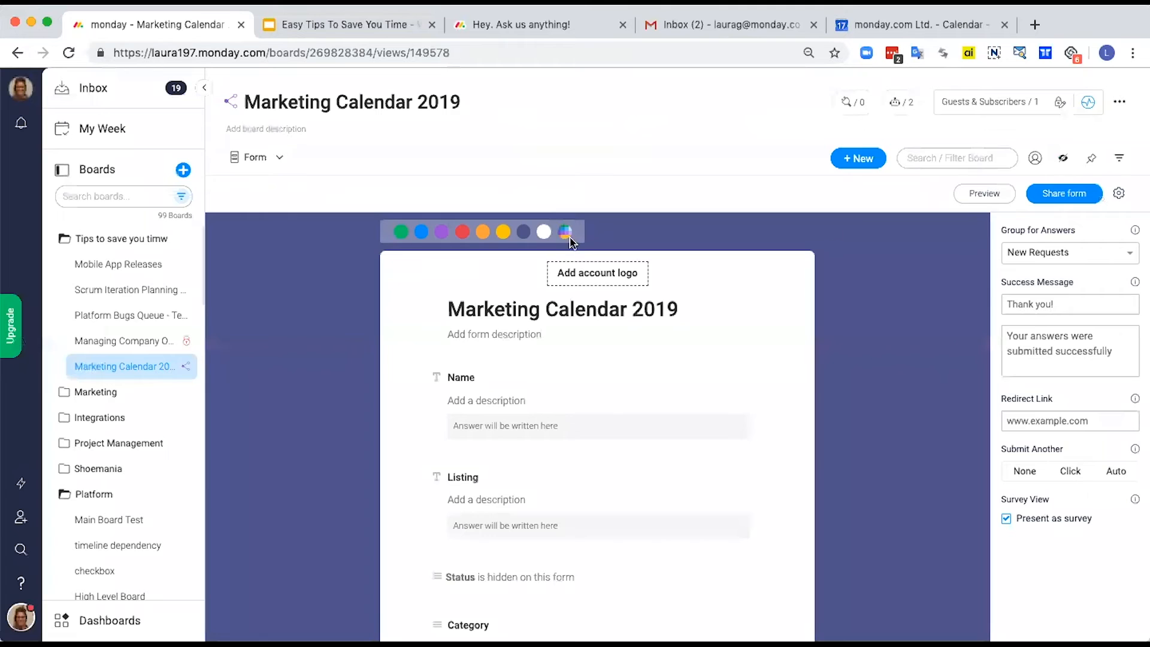
# Step: Copy the form's shareable link and open it in a new browser tab
pyautogui.click(1064, 193)
pyautogui.click(695, 356)
pyautogui.click(1035, 27)
pyautogui.write('https://forms.monday.com/forms/2521b6f403dc83bff194bc6aa784af33')
pyautogui.press('Return')
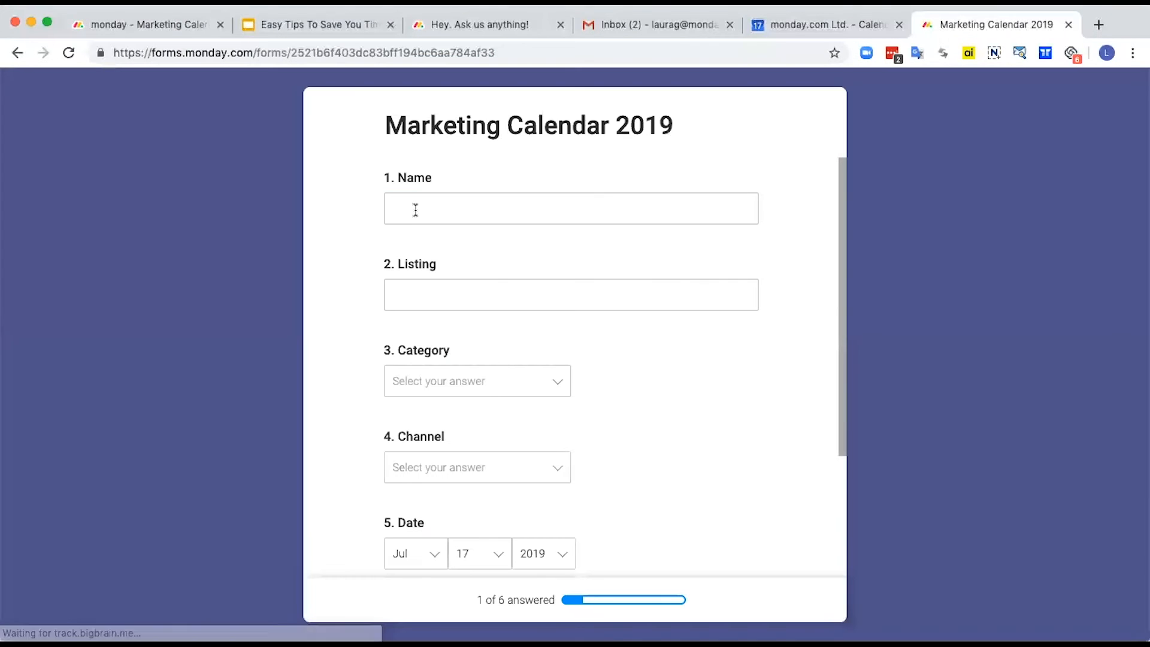
# Step: Fill in the form's Name and Listing answers with "testing"
pyautogui.click(412, 208)
pyautogui.write('testingq')
pyautogui.press('Tab')
pyautogui.write('testin')
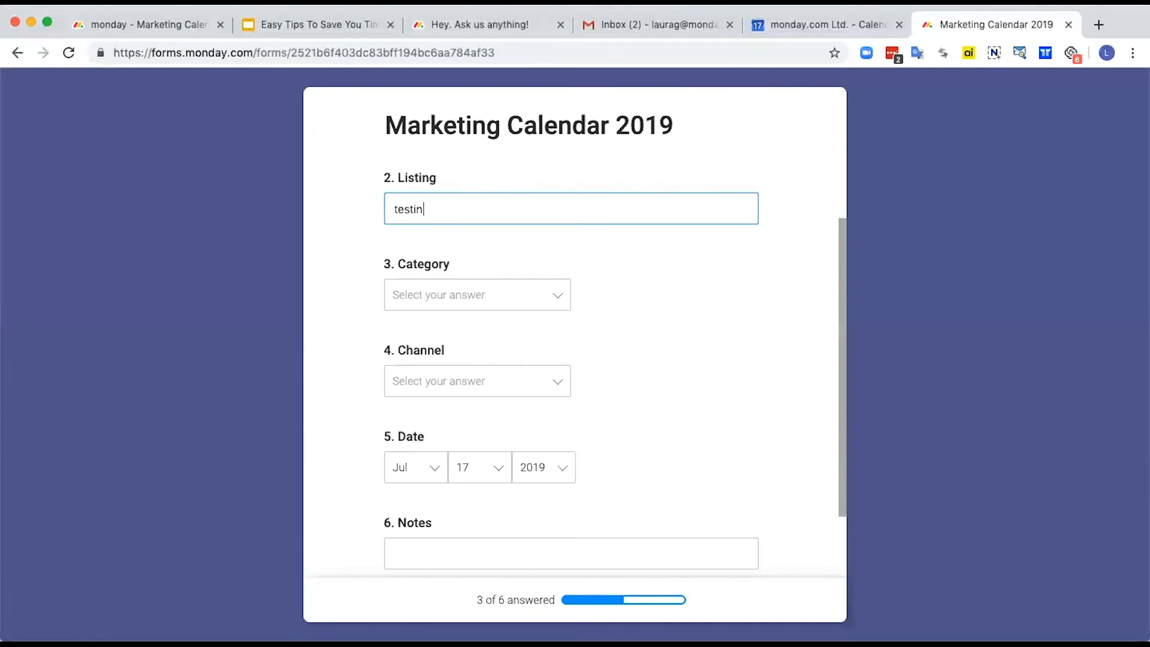
# Step: Answer the form's Category question with Blog and its Channel question with Realtor.com
pyautogui.click(432, 299)
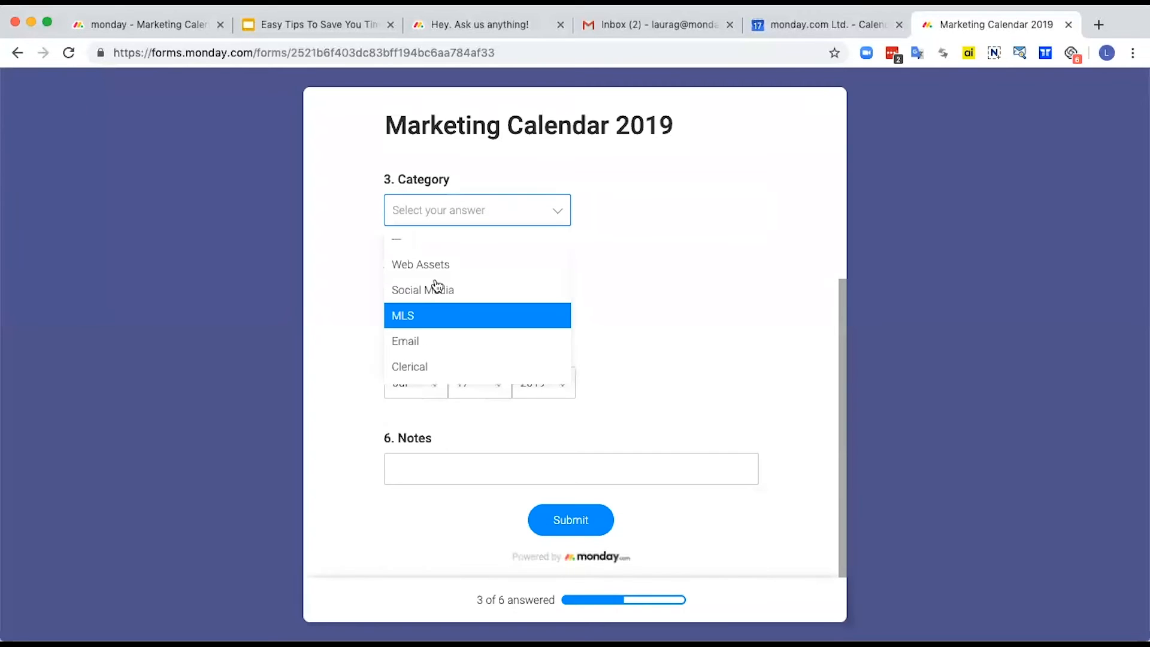
pyautogui.scroll(-1, 428, 311)
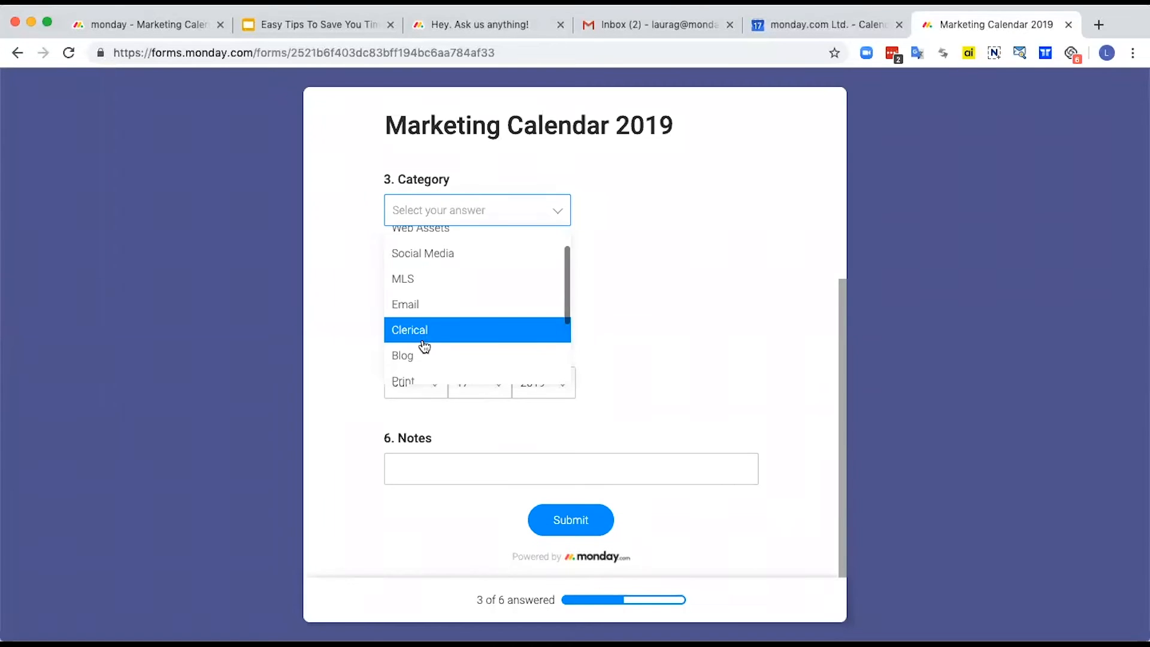
pyautogui.click(423, 355)
pyautogui.click(418, 303)
pyautogui.scroll(-5, 426, 350)
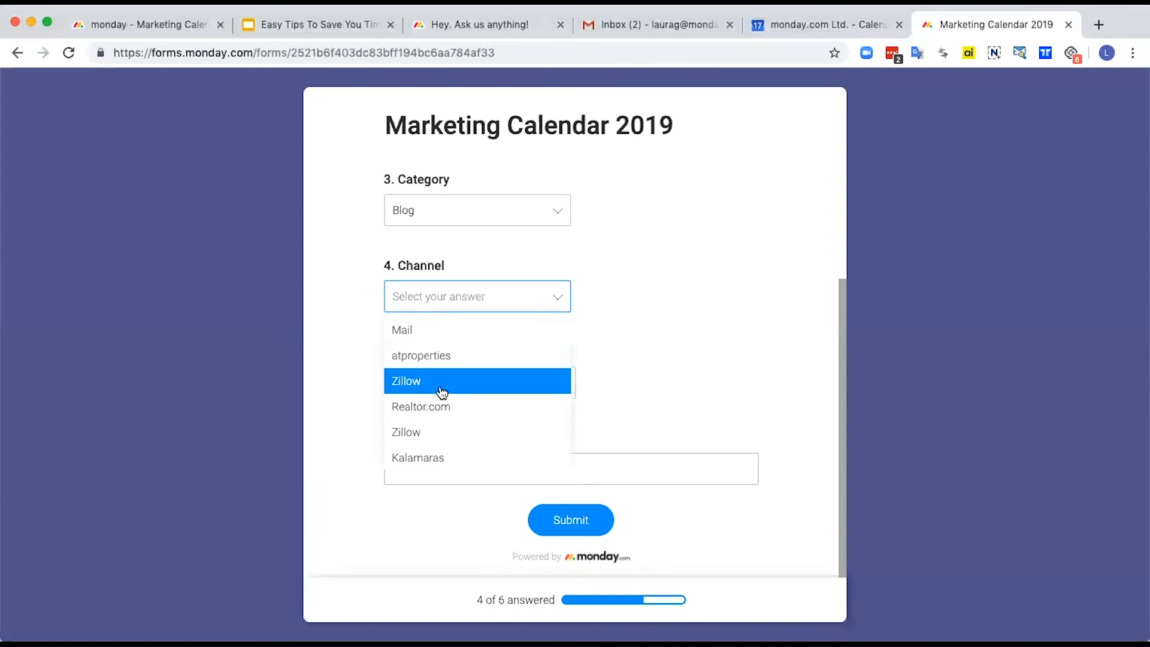
pyautogui.click(433, 406)
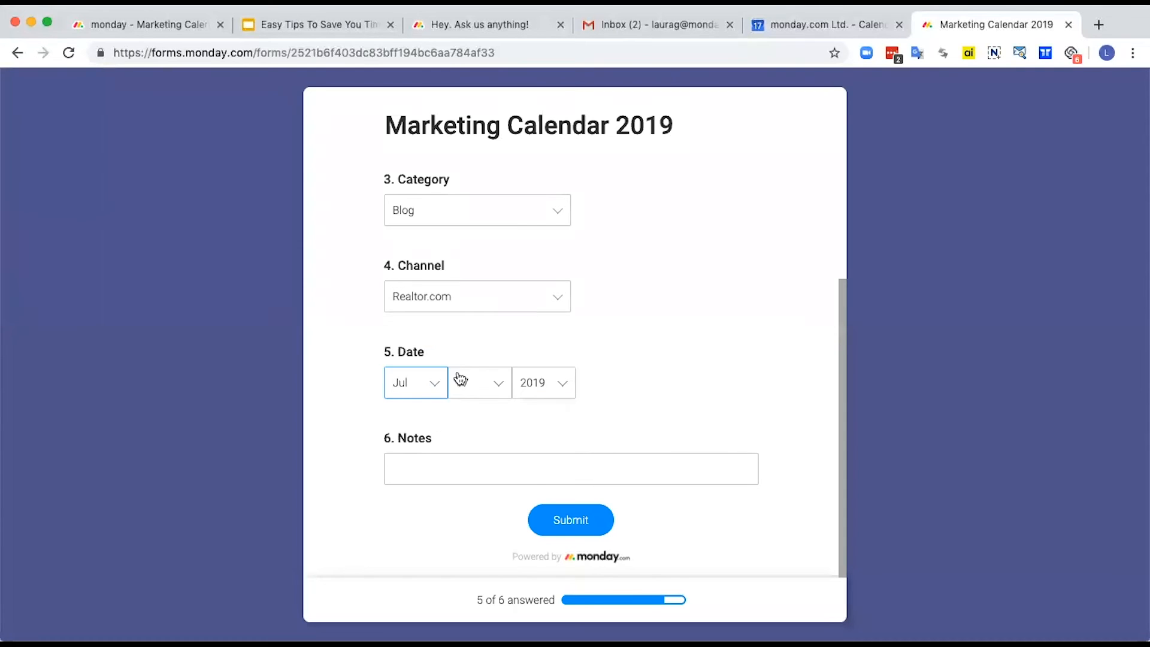
# Step: Enter "include link to facebook post as well" in the form's Notes and submit the form
pyautogui.click(418, 469)
pyautogui.write('include link to facebook post as well')
pyautogui.click(570, 518)
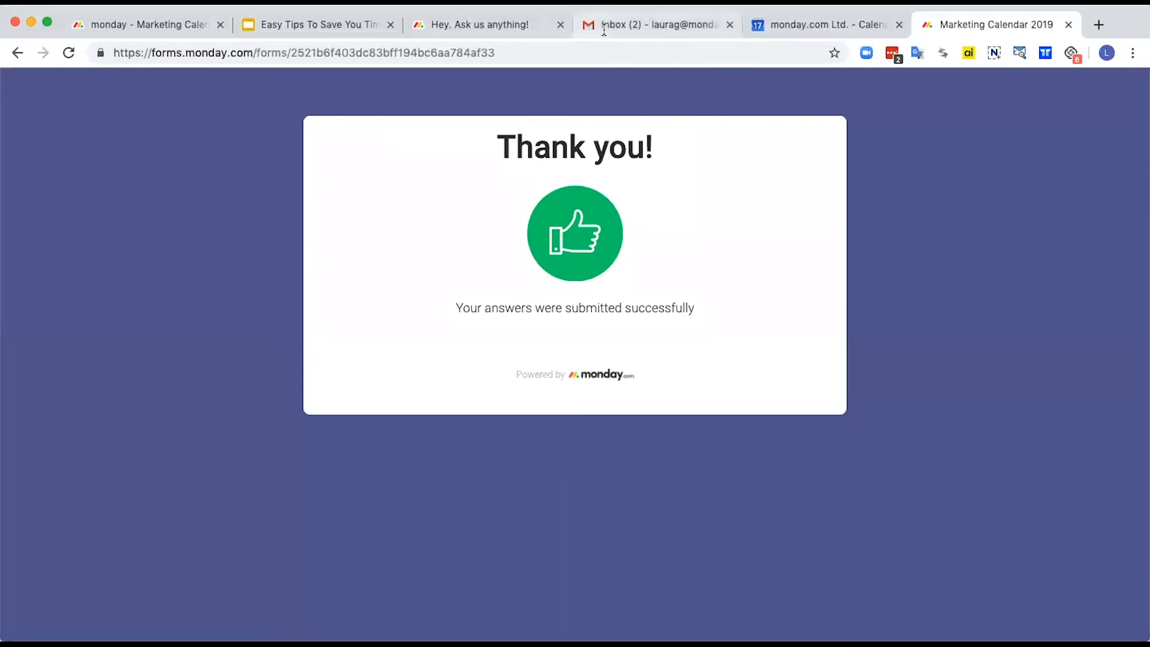
# Step: Return to the Marketing Calendar 2019 board and switch it from the Form view to the Main Table
pyautogui.click(168, 28)
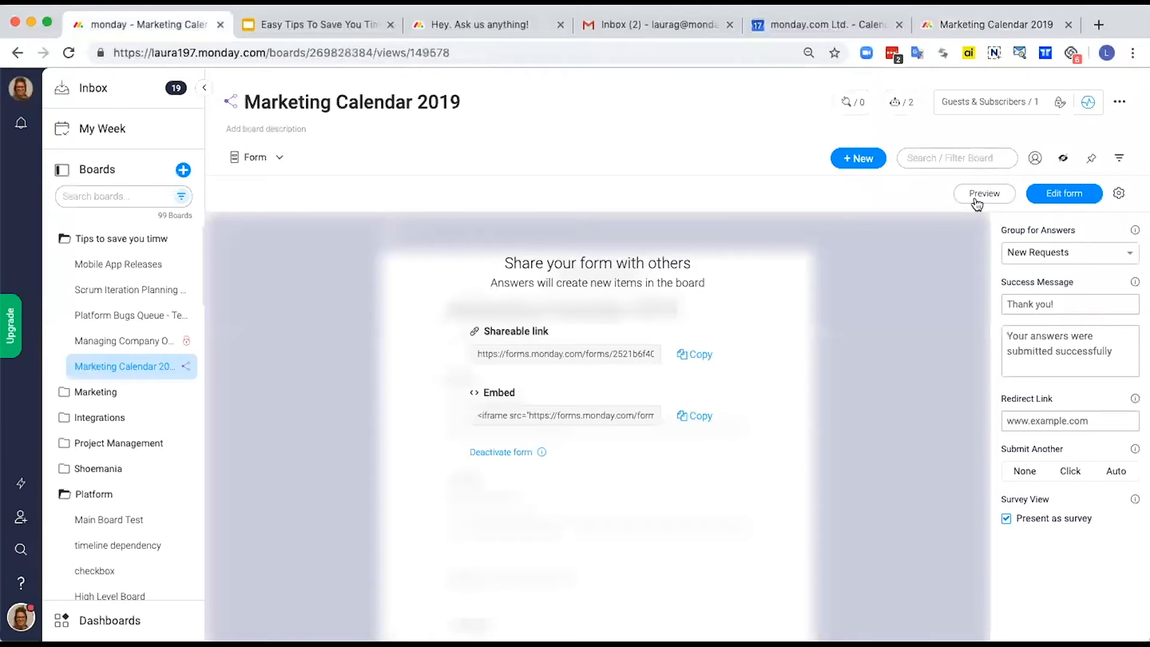
pyautogui.click(252, 160)
pyautogui.click(276, 211)
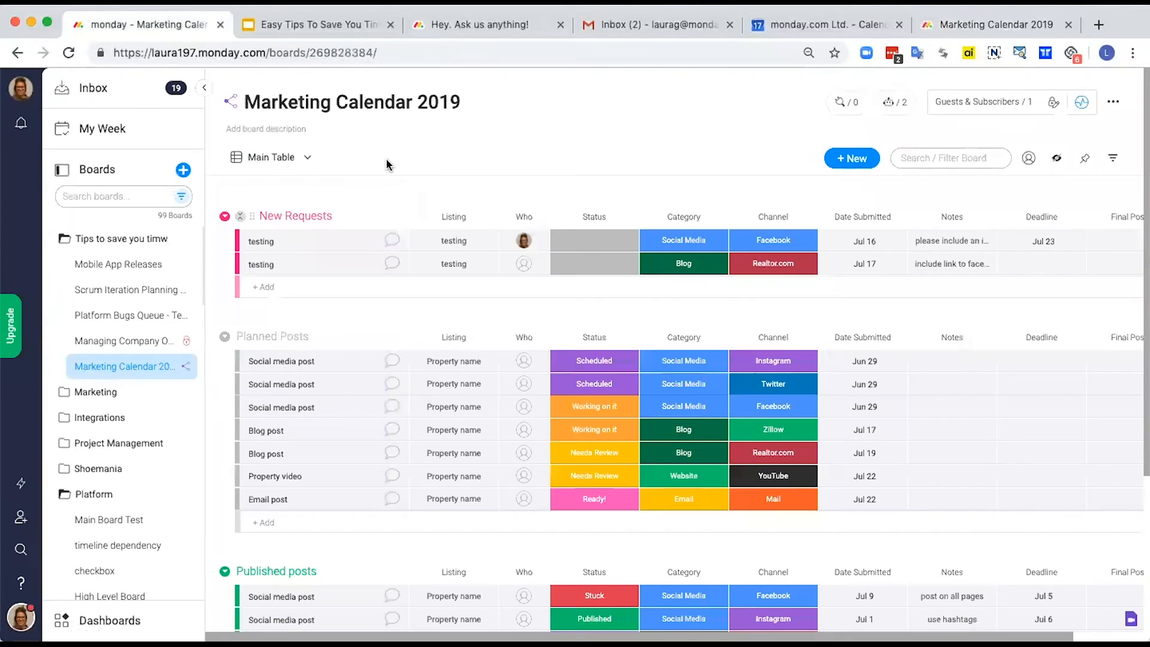
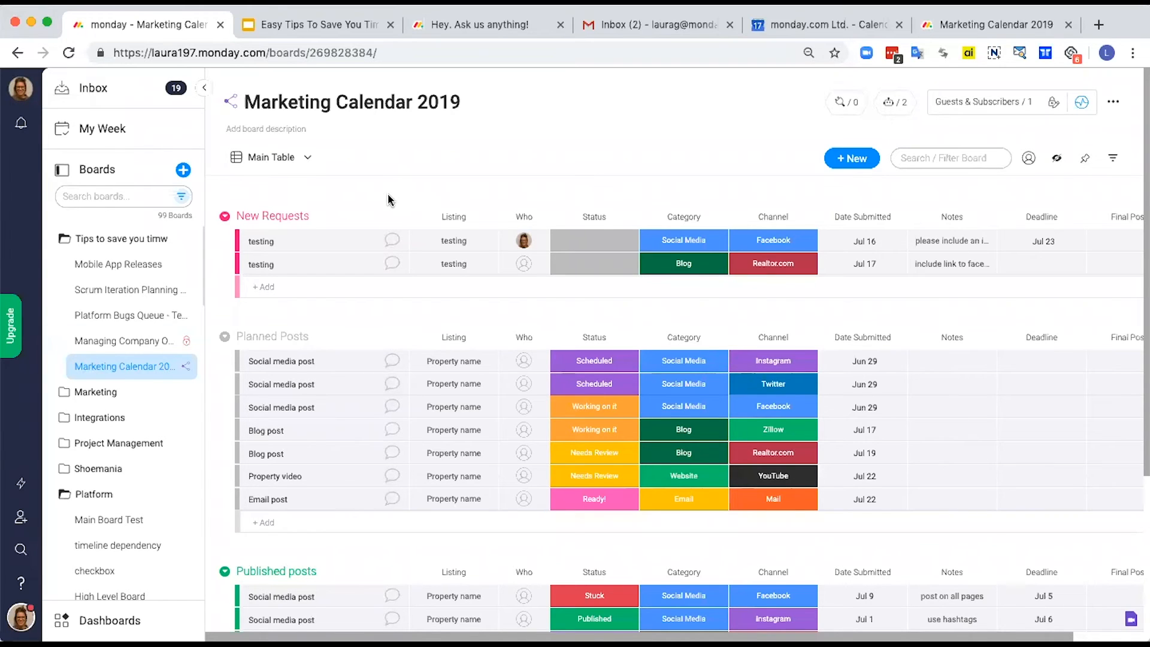
# Step: Open the Platform Bugs Queue - Team A board and start an update on the "Board order doesn't save" item
pyautogui.click(119, 320)
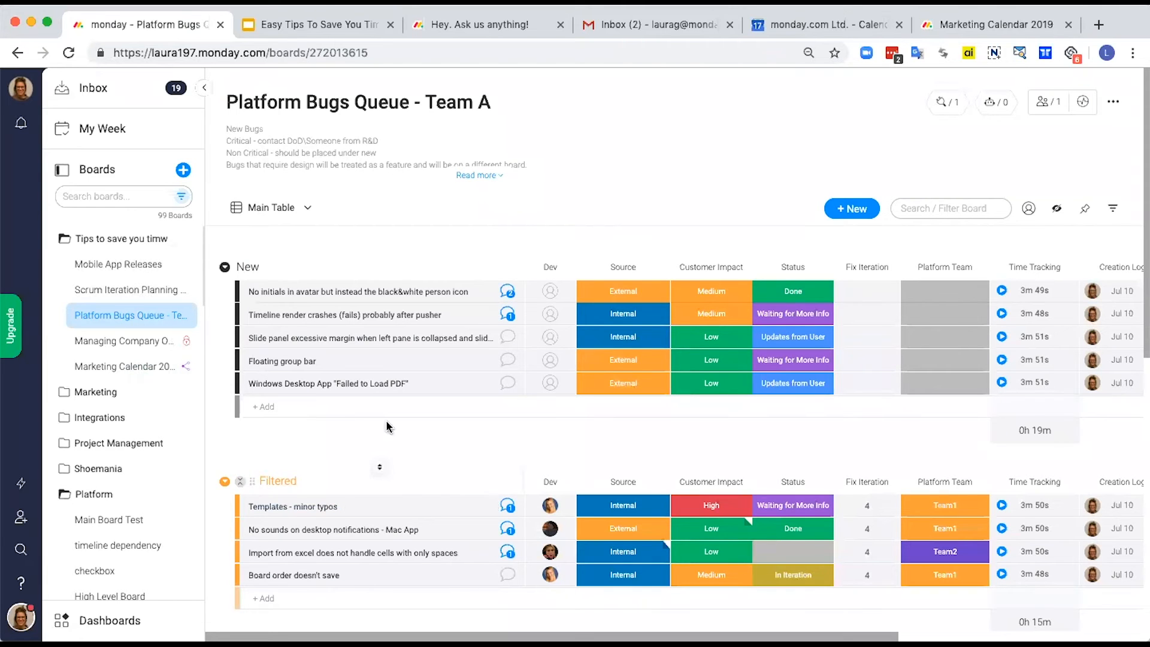
pyautogui.scroll(-1, 347, 451)
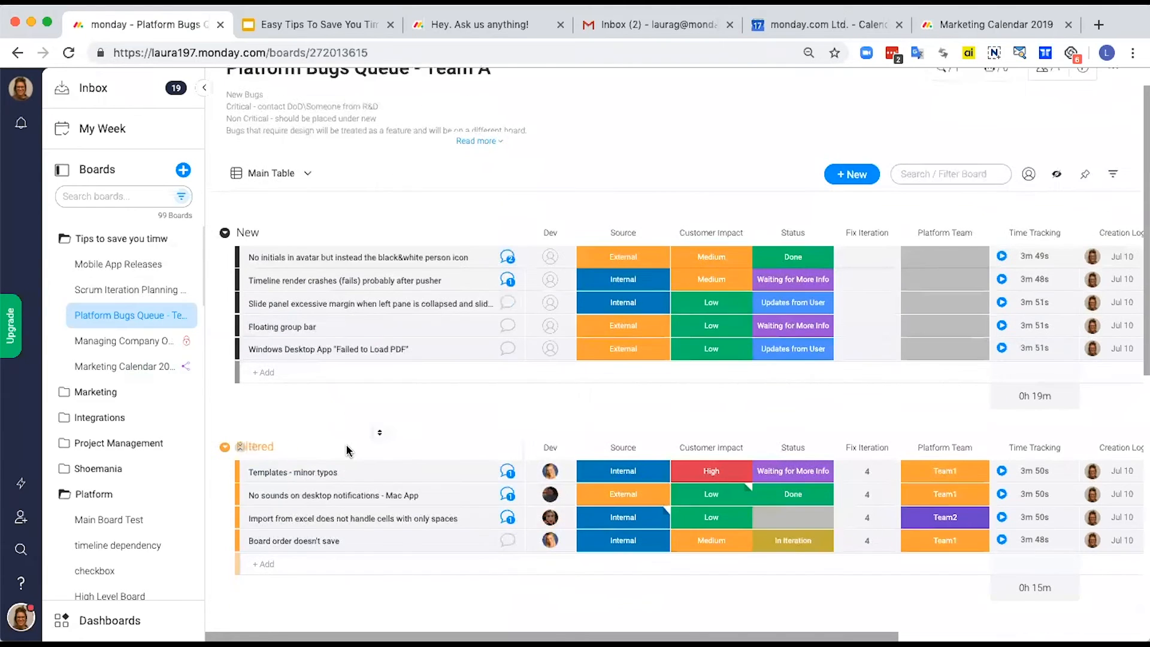
pyautogui.click(507, 542)
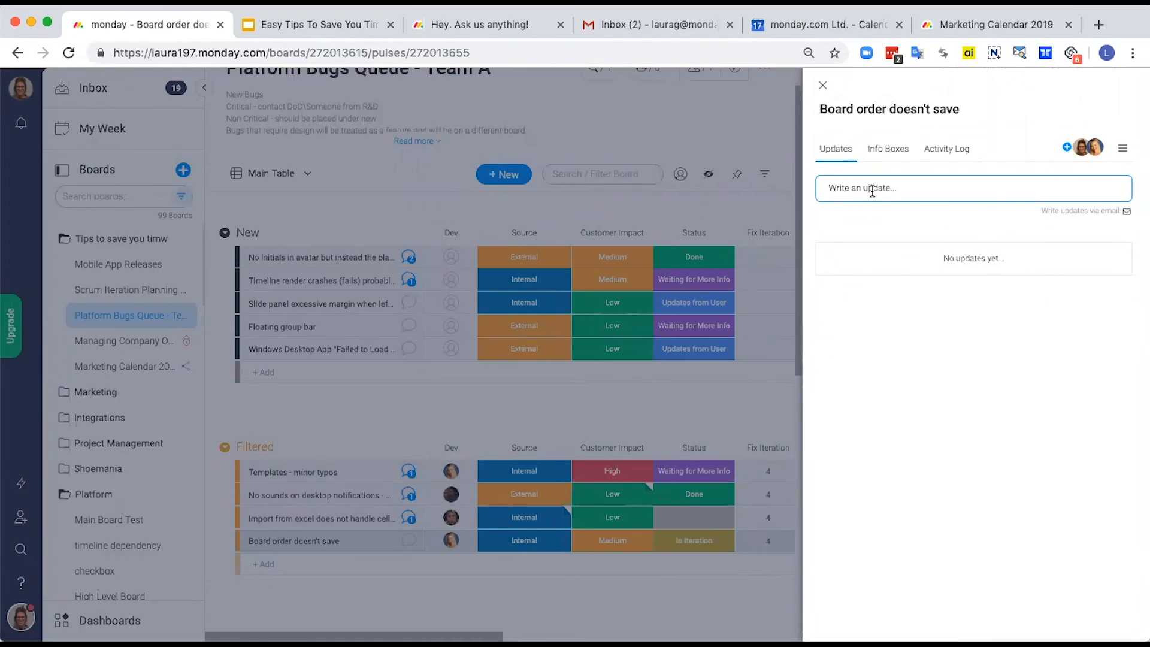
pyautogui.click(872, 190)
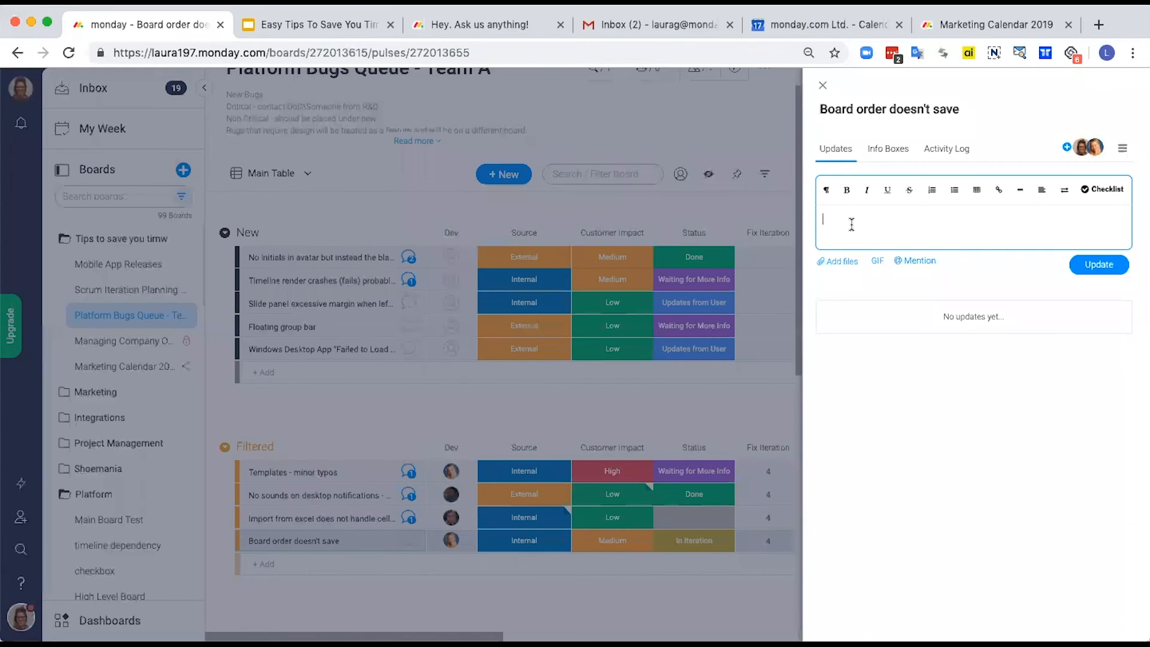
# Step: Mention the Dev of the Day Iteration 4 item in the update
pyautogui.write('@deve')
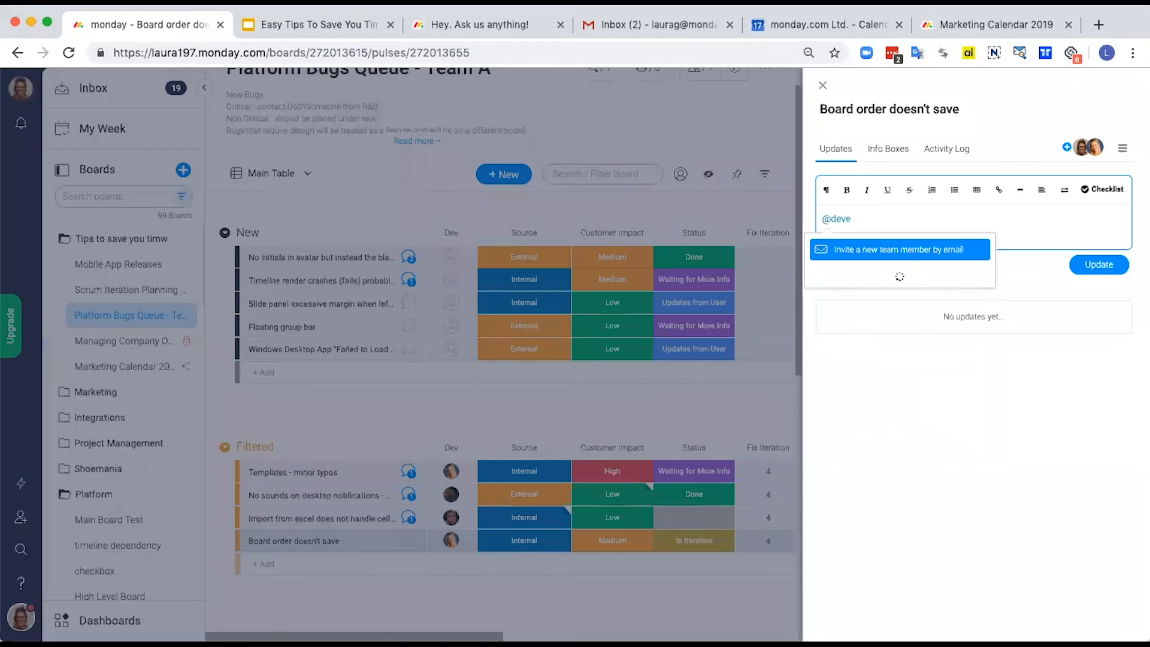
pyautogui.press('BackSpace')
pyautogui.write('of the day')
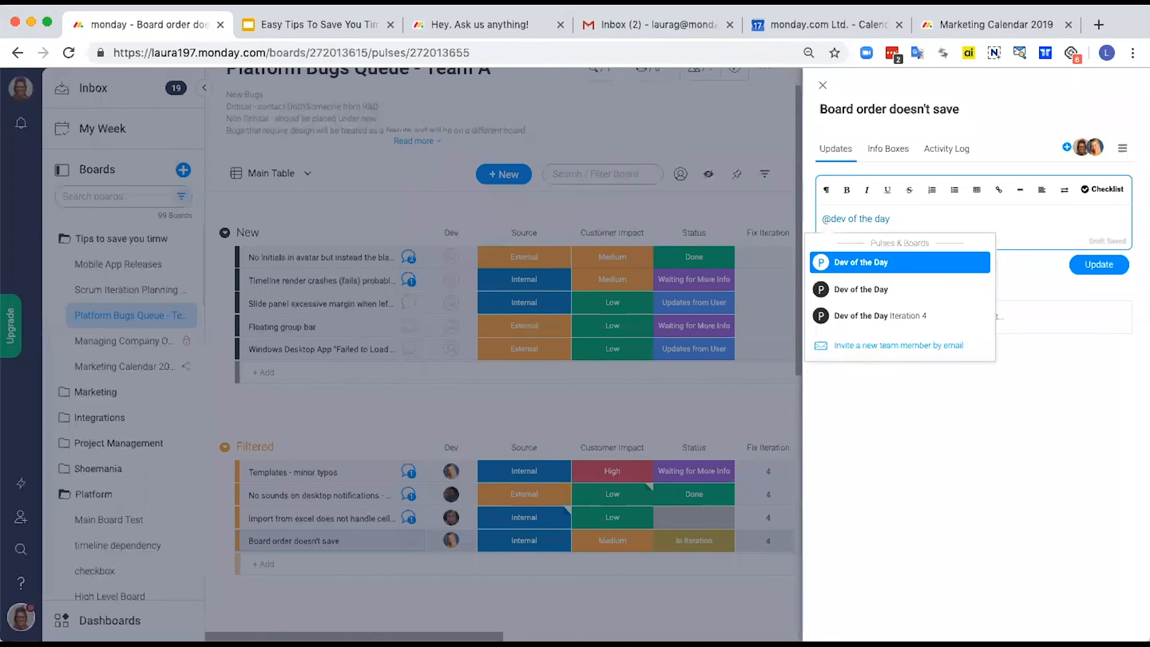
pyautogui.click(900, 316)
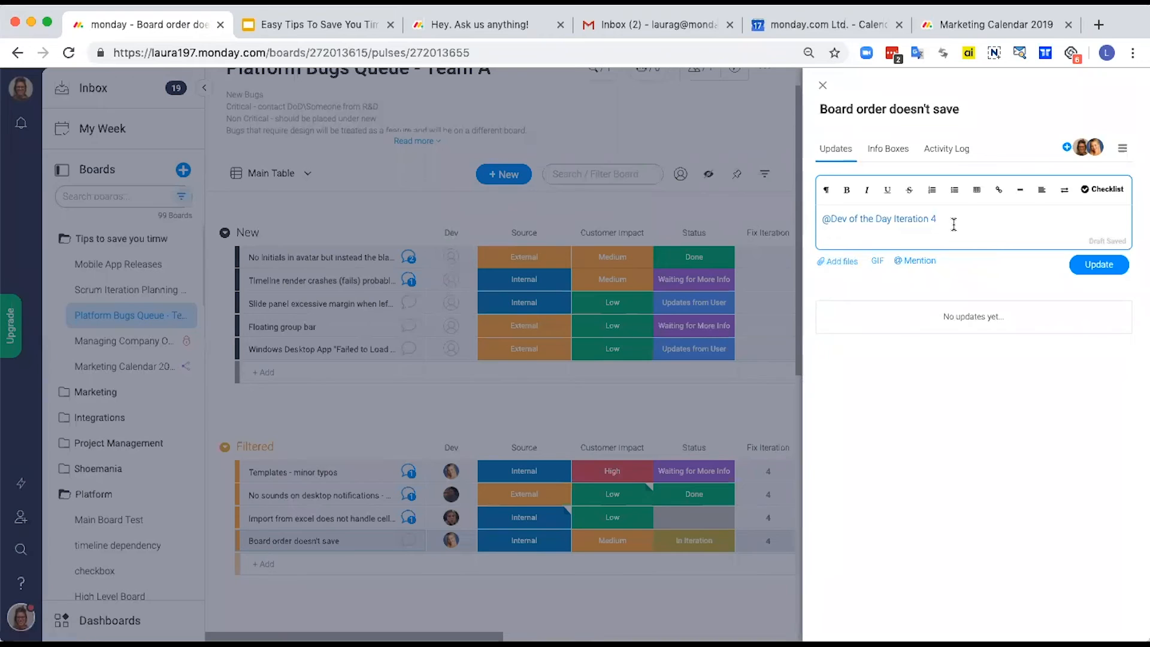
# Step: On a new line, mention the assigned developer with "can you work on this?" and post the update
pyautogui.press('Return')
pyautogui.write('@phoe')
pyautogui.press('Return')
pyautogui.write('can you work')
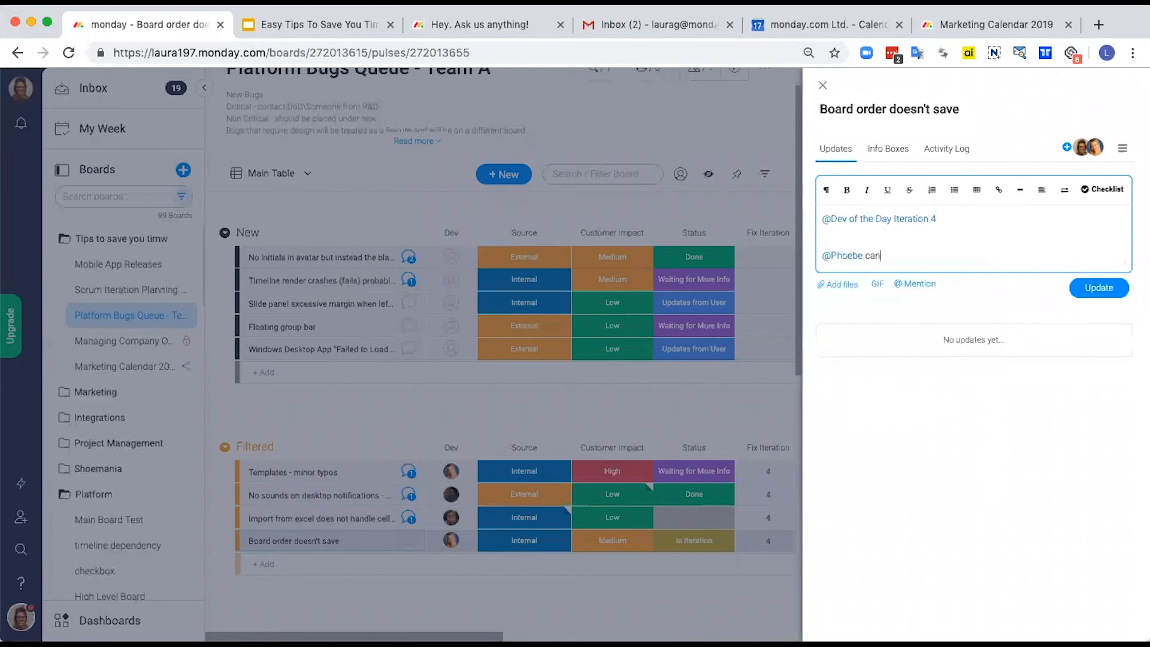
pyautogui.write(' on this?')
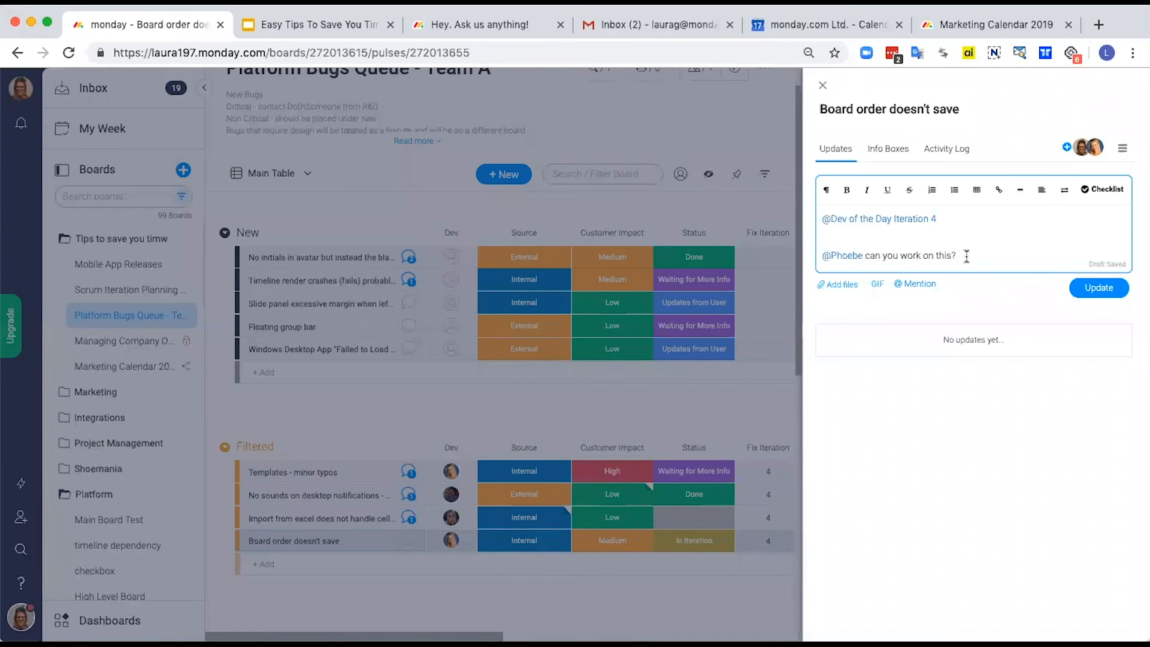
pyautogui.click(1094, 289)
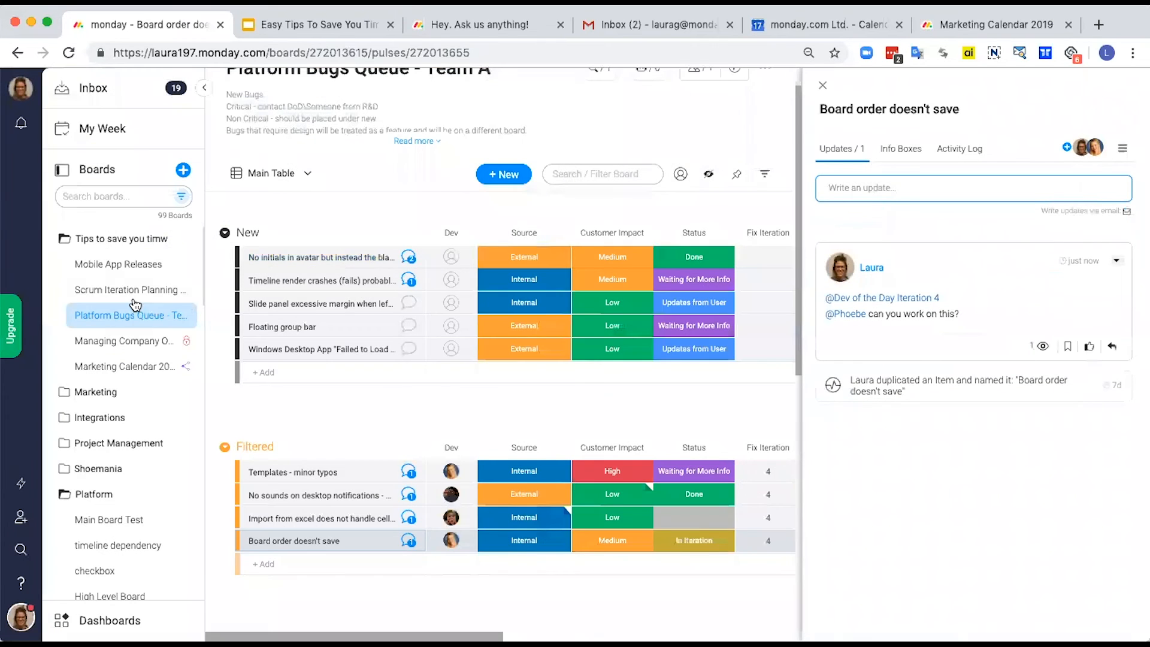
# Step: Open the conversation of the Dev of the Day Iteration 4 item on the Scrum Iteration Planning Web board
pyautogui.click(95, 290)
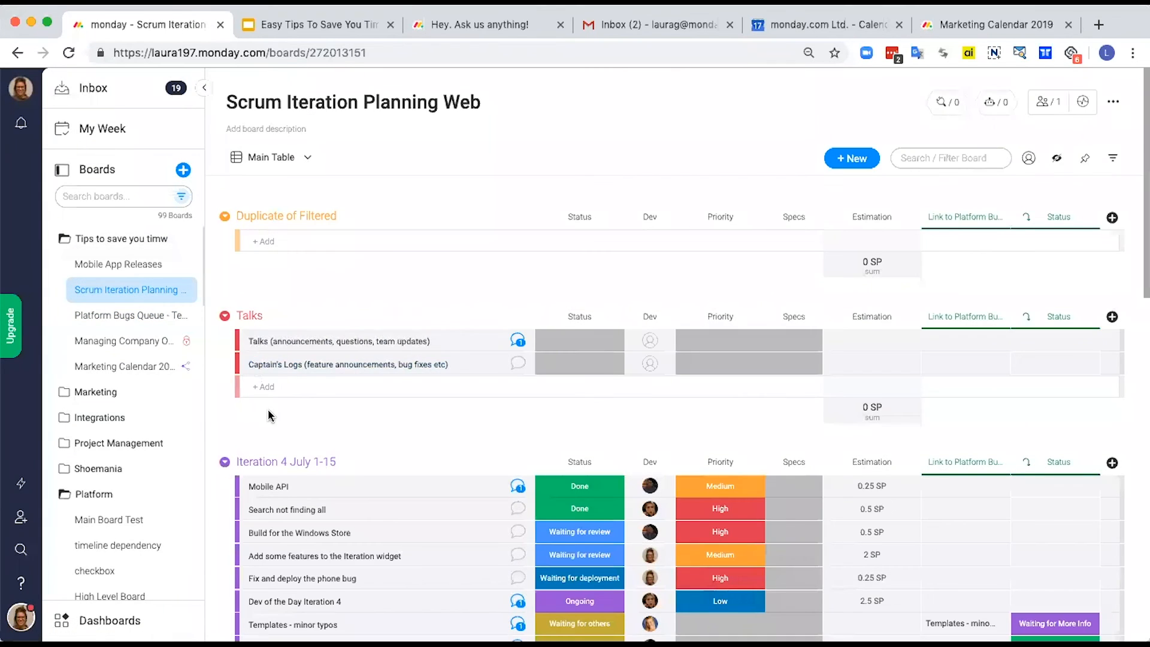
pyautogui.scroll(-2, 268, 408)
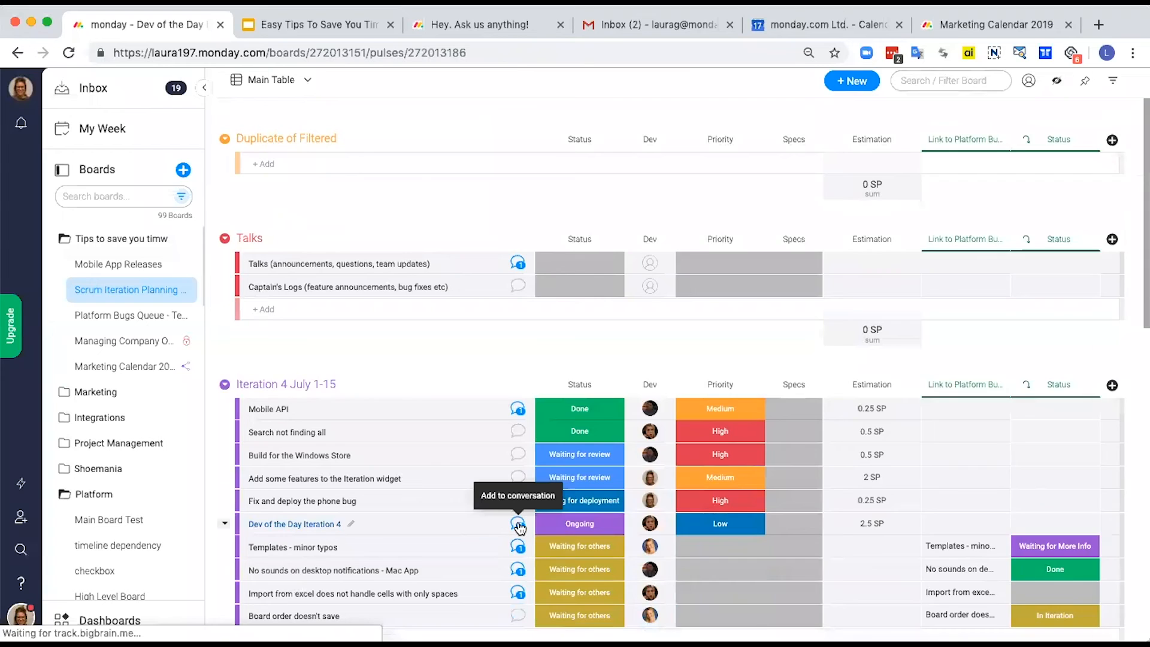
pyautogui.click(518, 526)
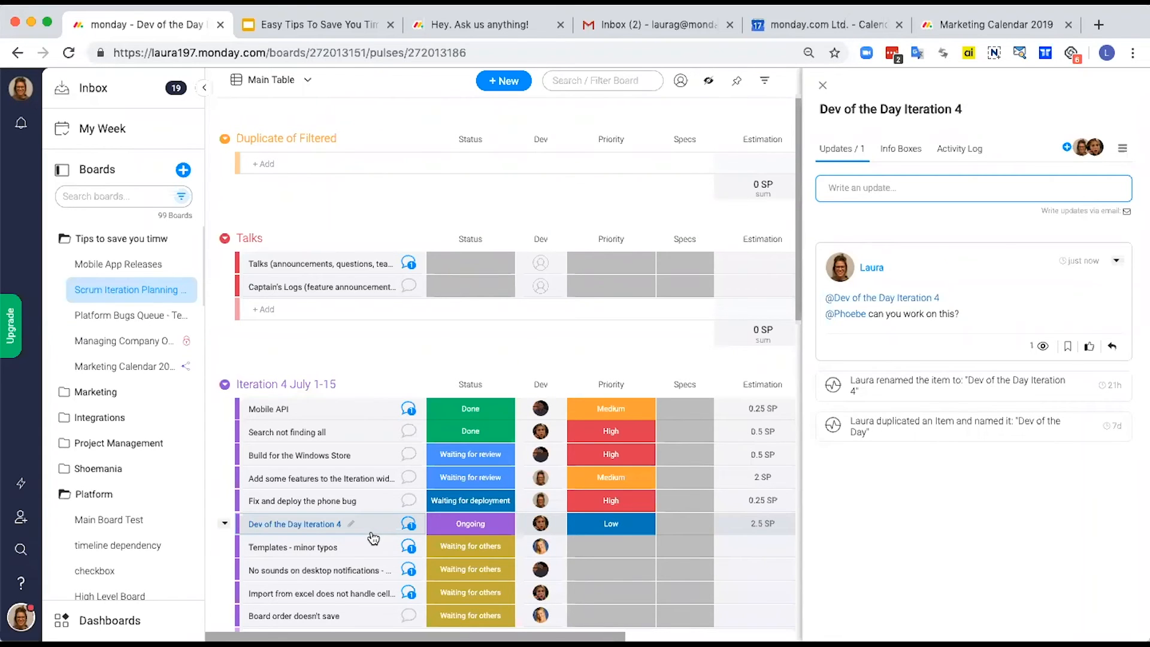
# Step: Post an update on the item mentioning Everyone on this board and the Logistics team, and close the conversation
pyautogui.click(905, 185)
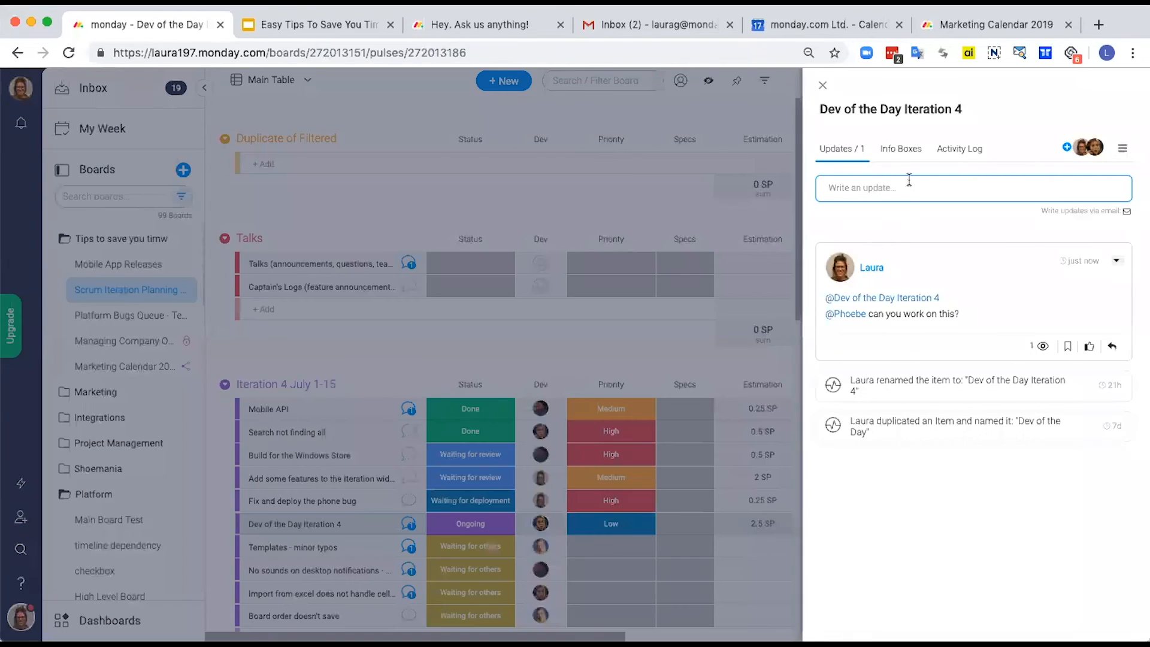
pyautogui.click(900, 191)
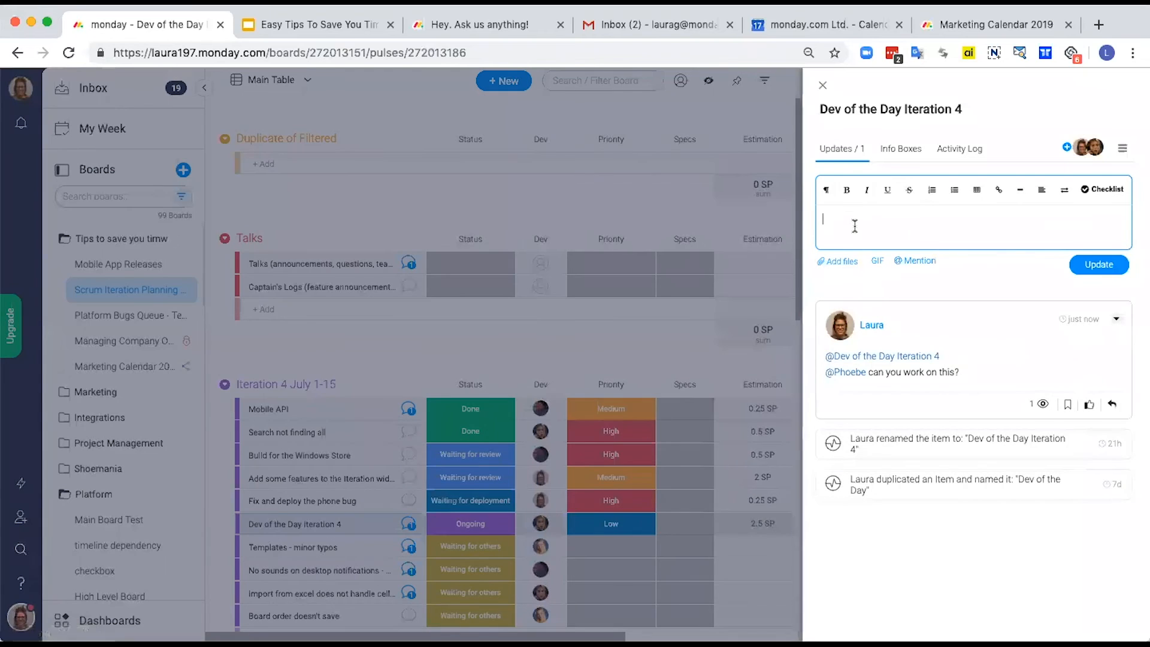
pyautogui.write('@everyon')
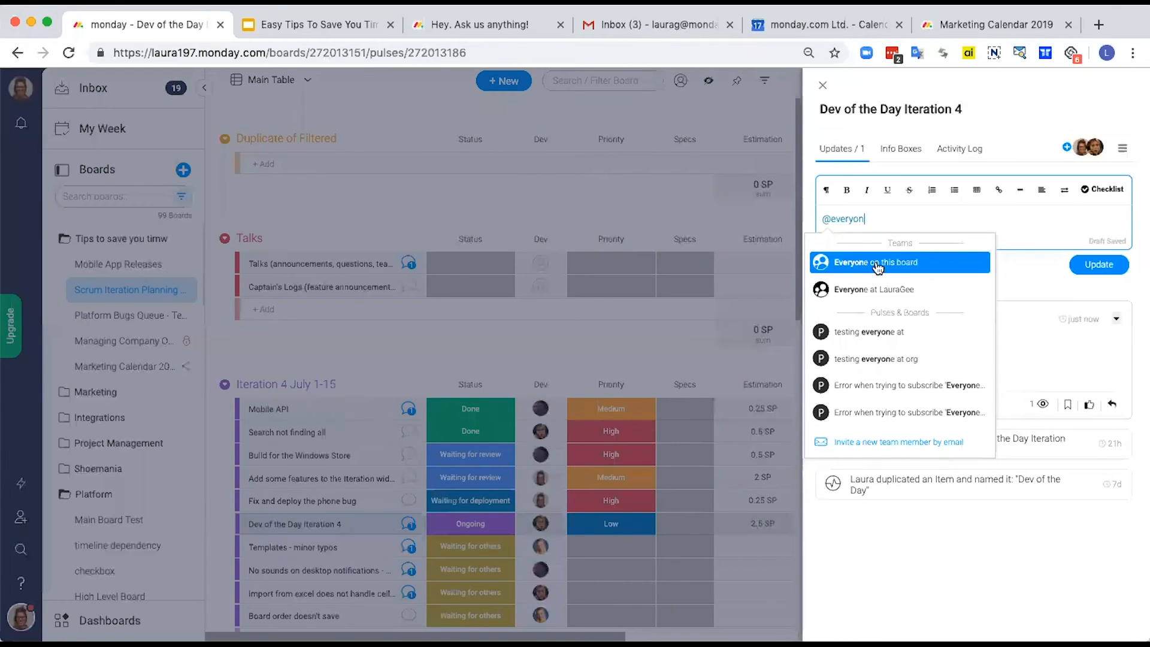
pyautogui.click(885, 263)
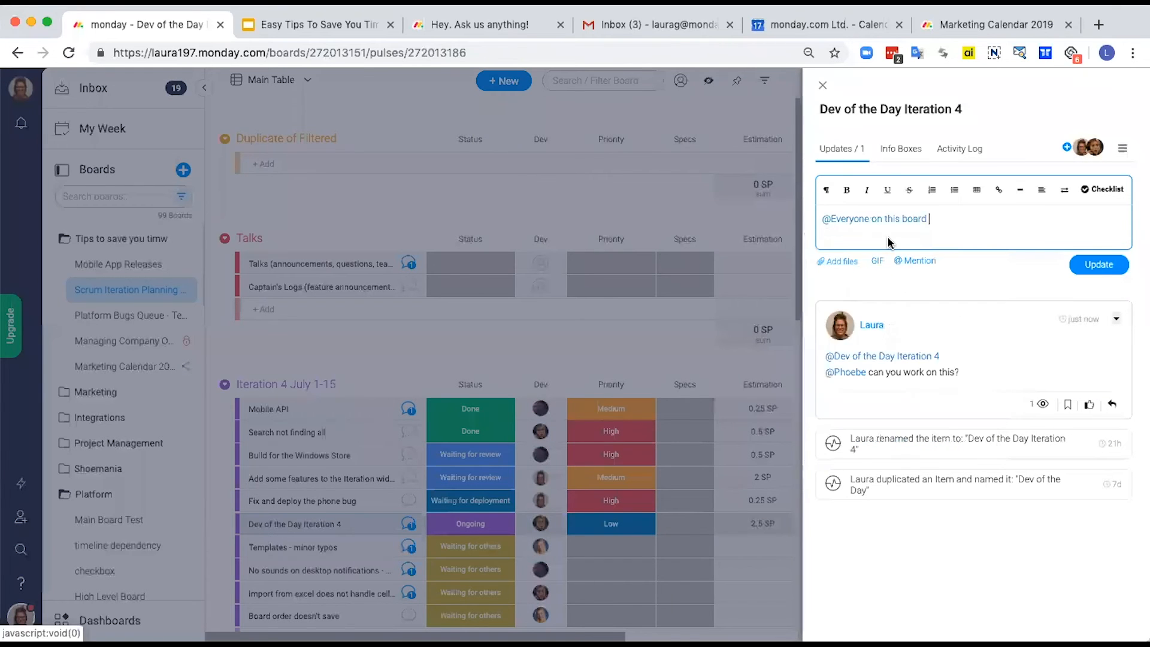
pyautogui.press('Return')
pyautogui.write('@')
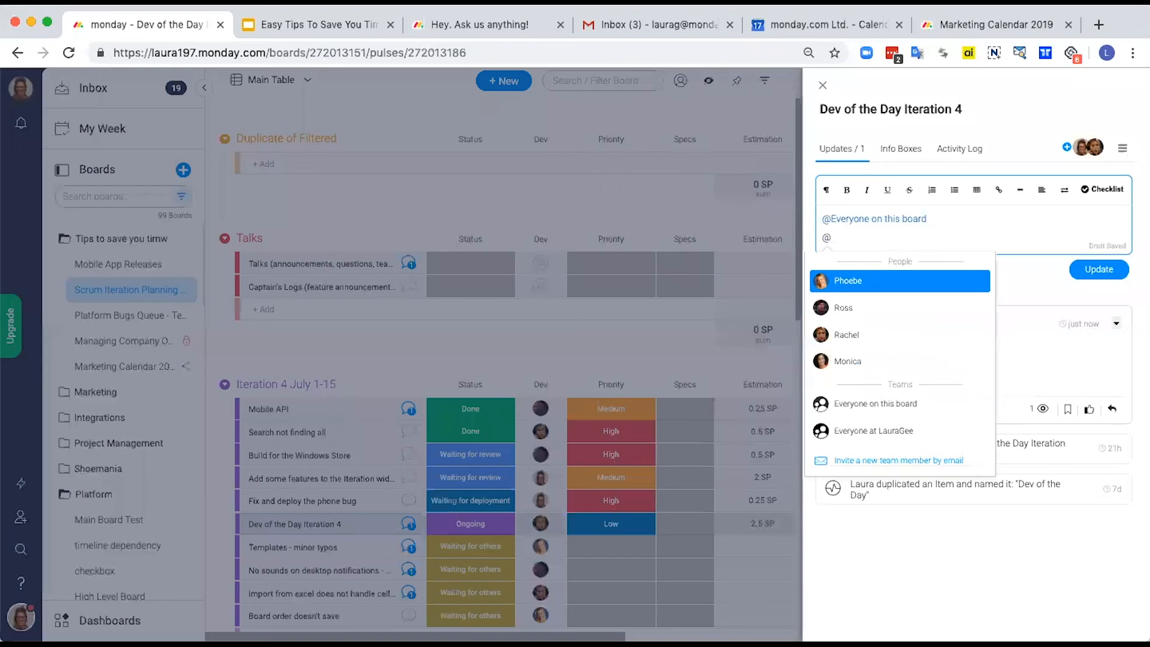
pyautogui.write('lo')
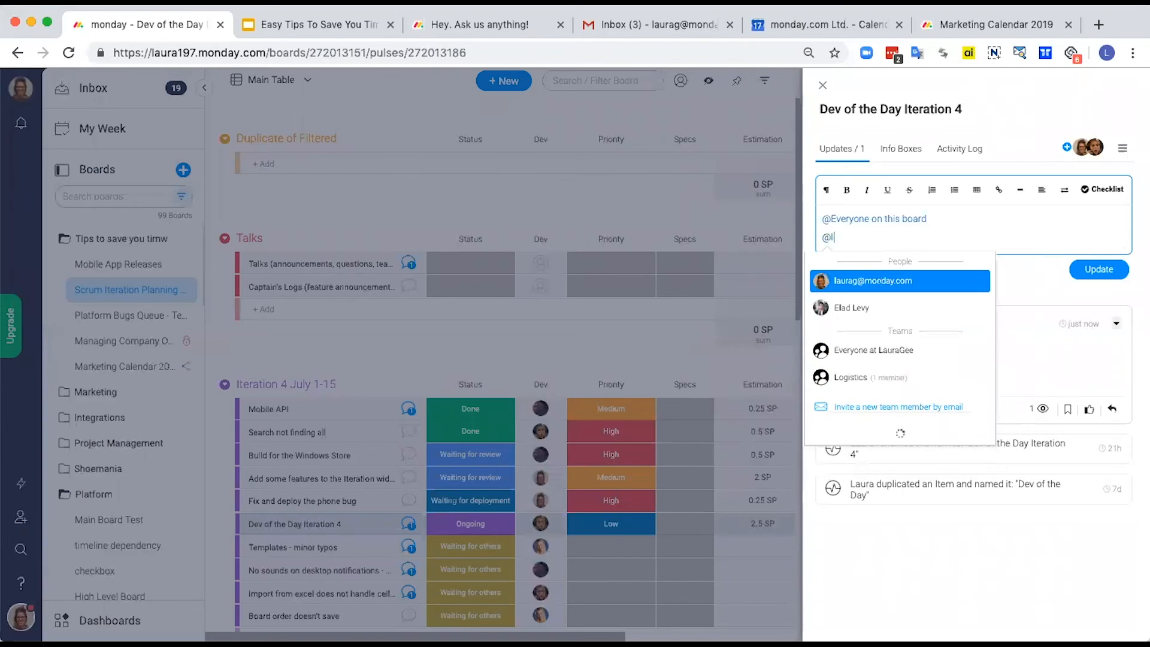
pyautogui.press('Return')
pyautogui.click(1091, 268)
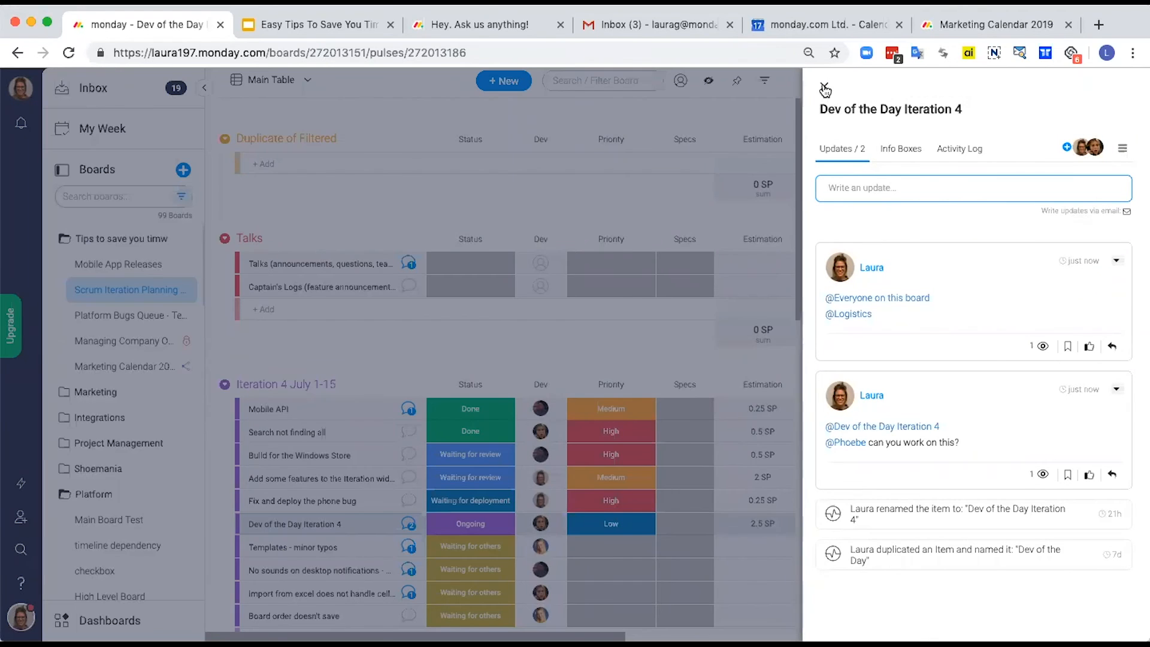
pyautogui.click(823, 85)
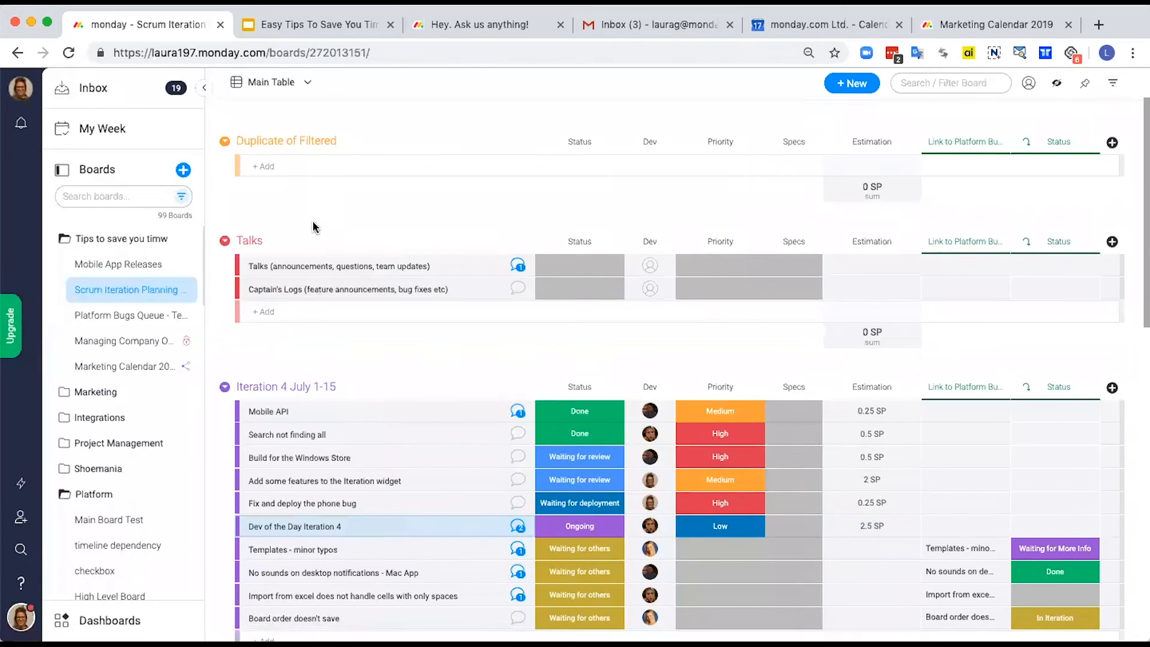
# Step: Review the updates of the "Talks (announcements, questions, team updates)" item and close its conversation
pyautogui.scroll(2, 318, 233)
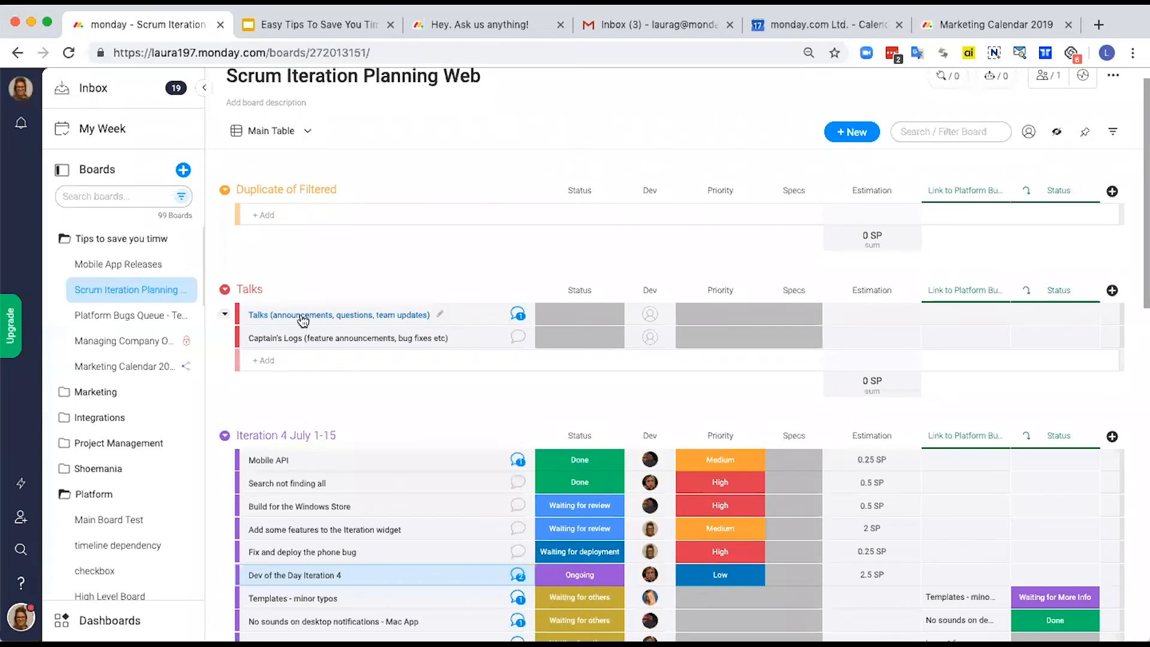
pyautogui.click(518, 314)
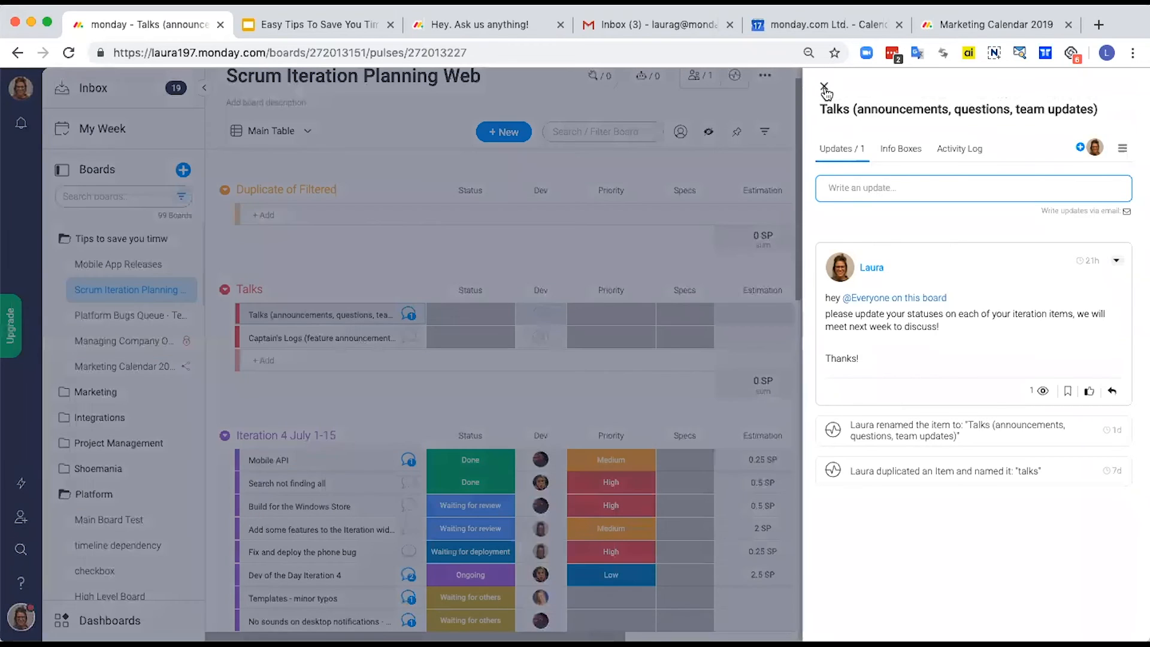
pyautogui.click(824, 88)
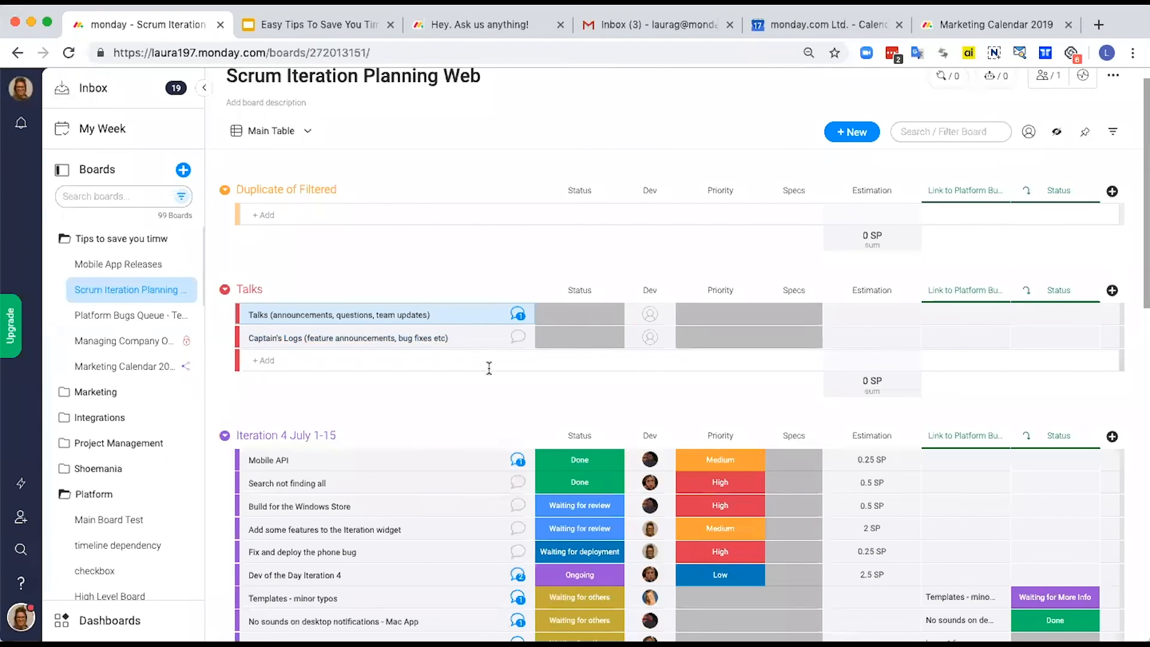
pyautogui.scroll(1, 654, 112)
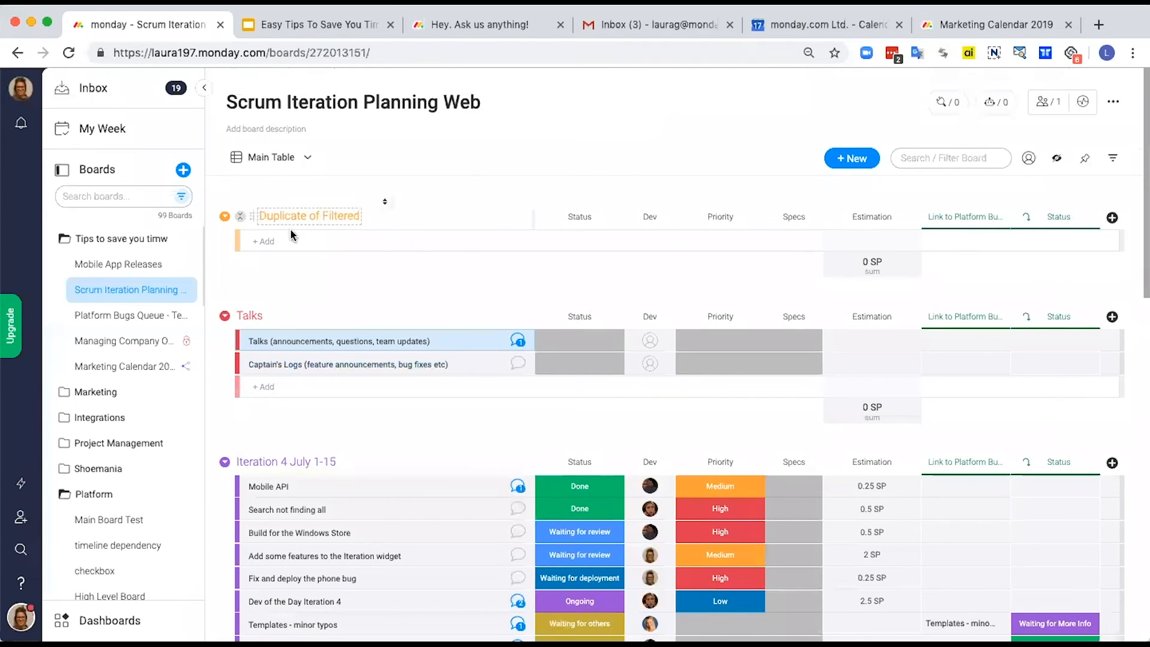
# Step: On the Platform Bugs Queue - Team A board, add the Gmail integration that emails someone when a status changes, using the already connected account
pyautogui.click(132, 321)
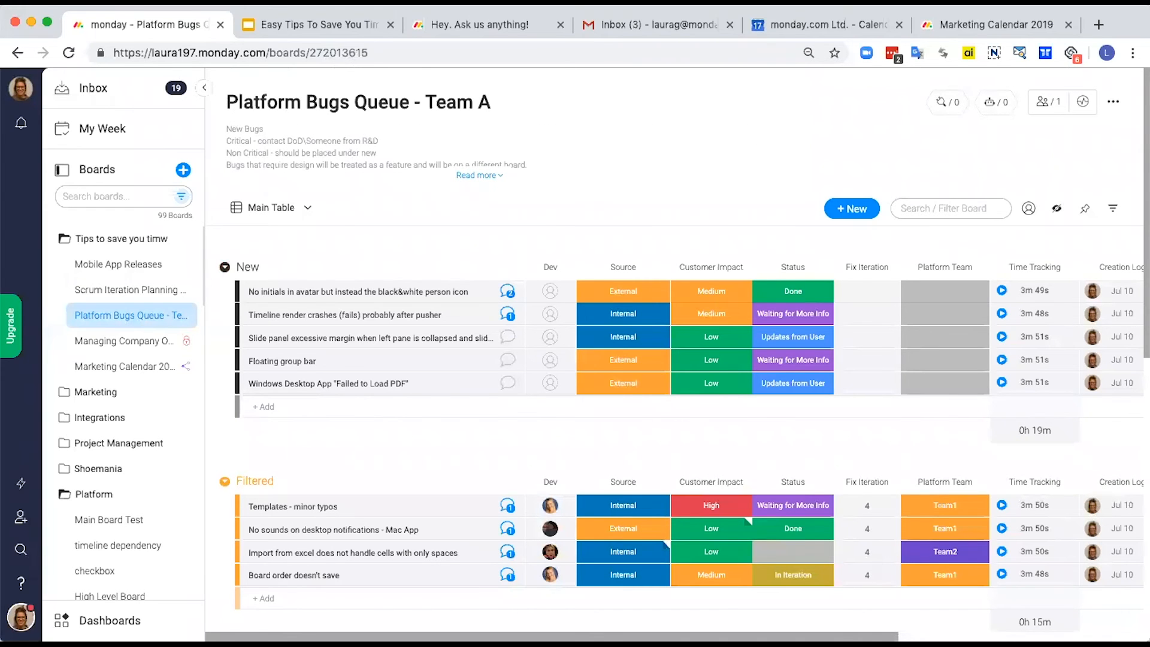
pyautogui.hscroll(8, 1071, 614)
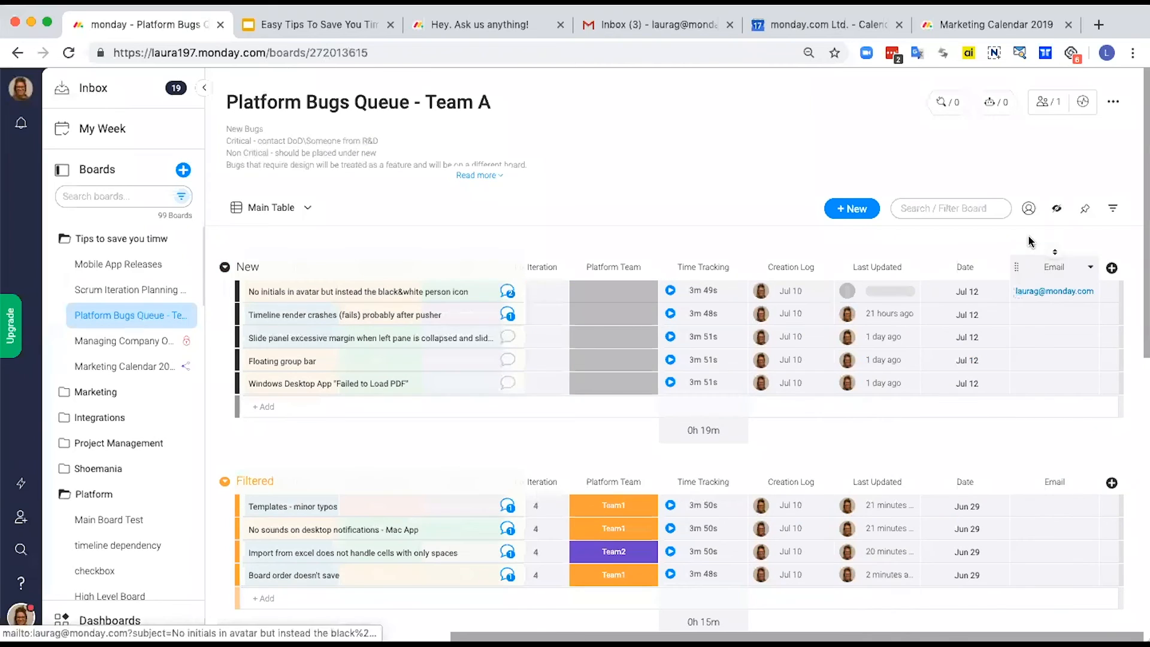
pyautogui.click(947, 103)
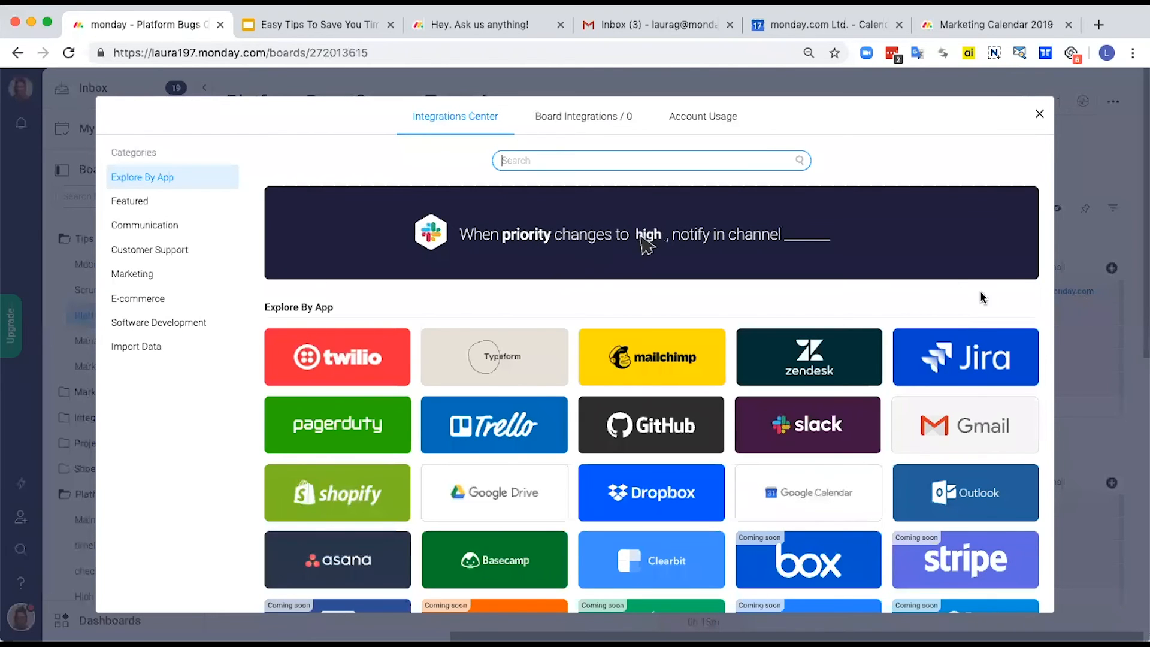
pyautogui.click(939, 427)
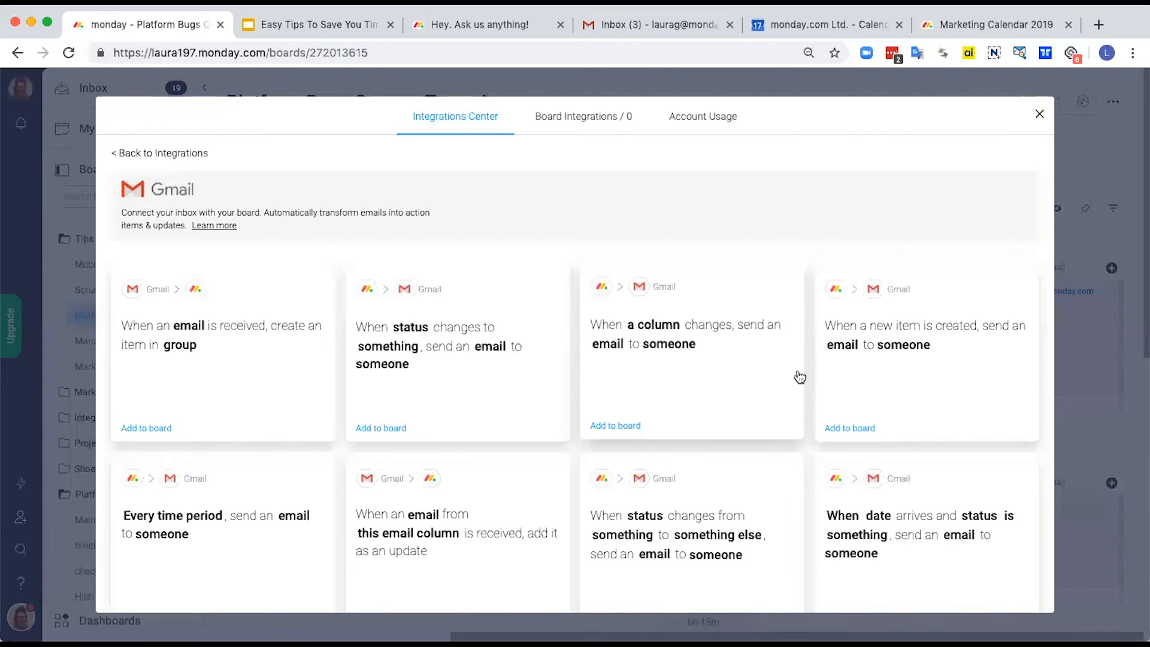
pyautogui.click(446, 383)
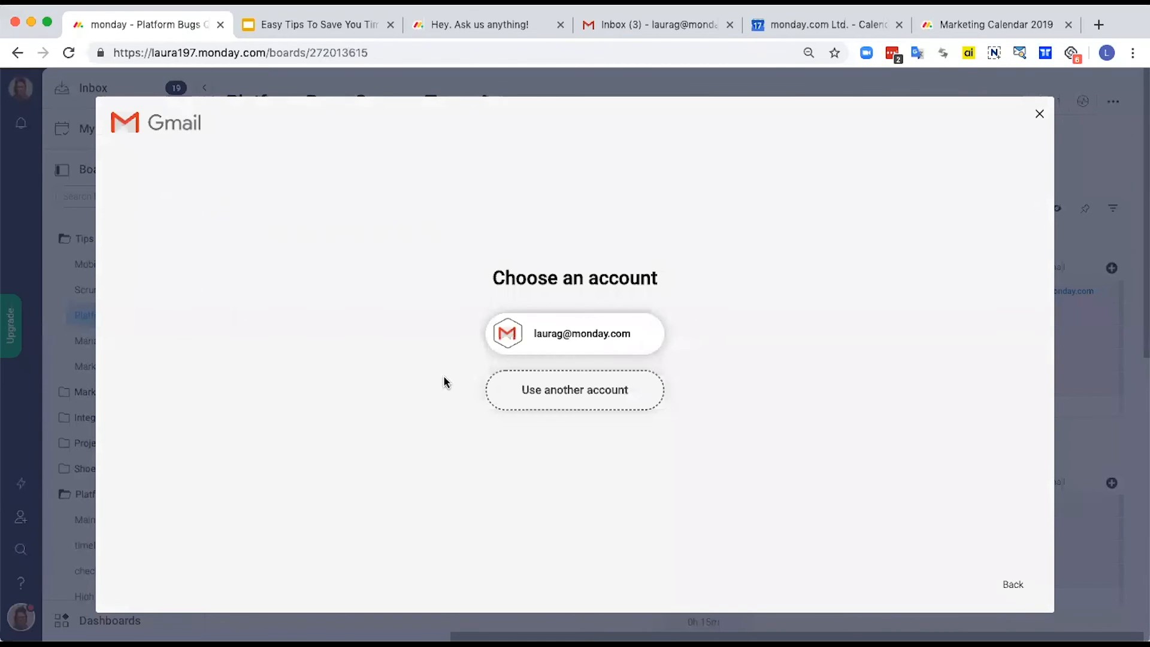
pyautogui.click(544, 333)
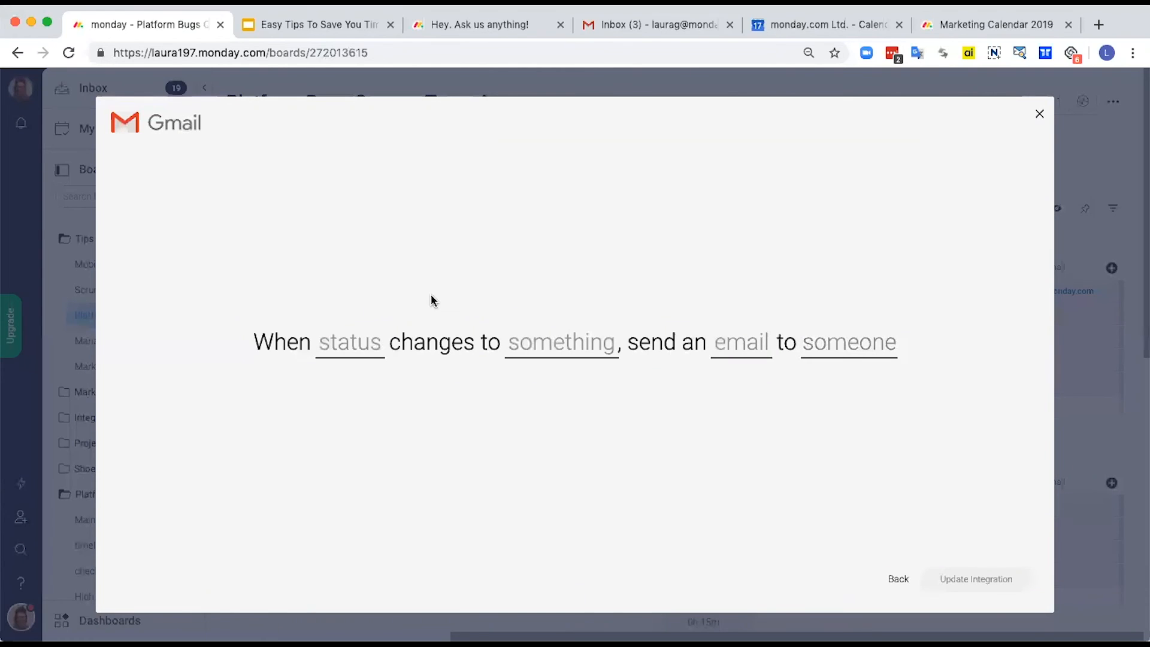
# Step: Set the integration's trigger to the Status column changing to anything
pyautogui.click(362, 347)
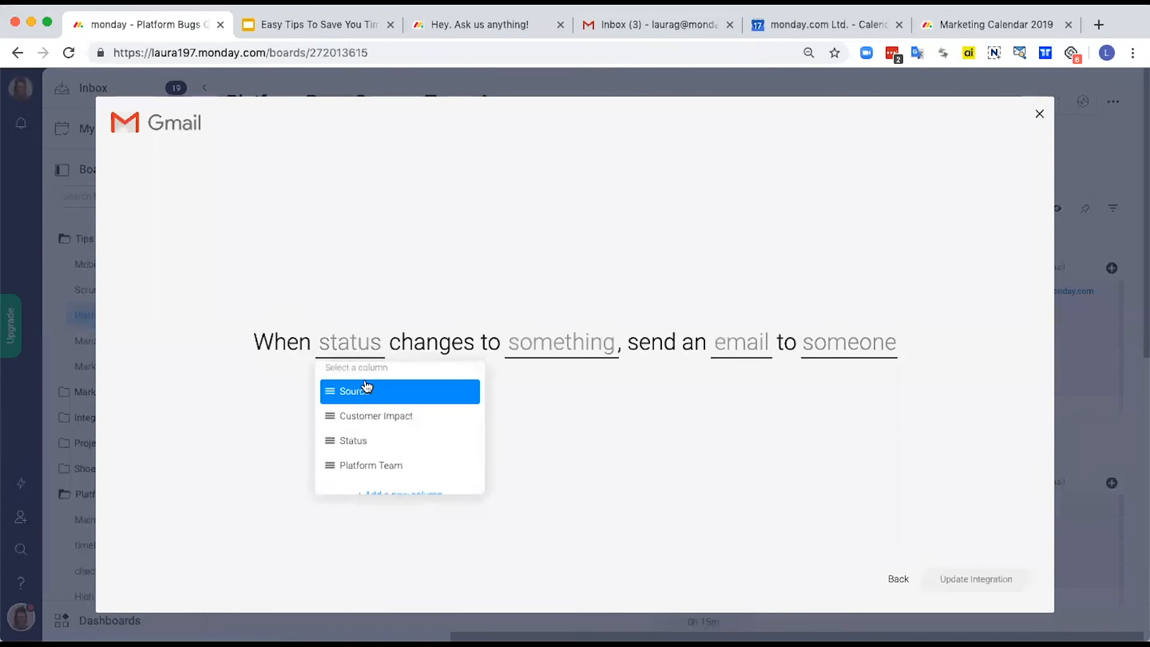
pyautogui.click(367, 442)
pyautogui.click(563, 338)
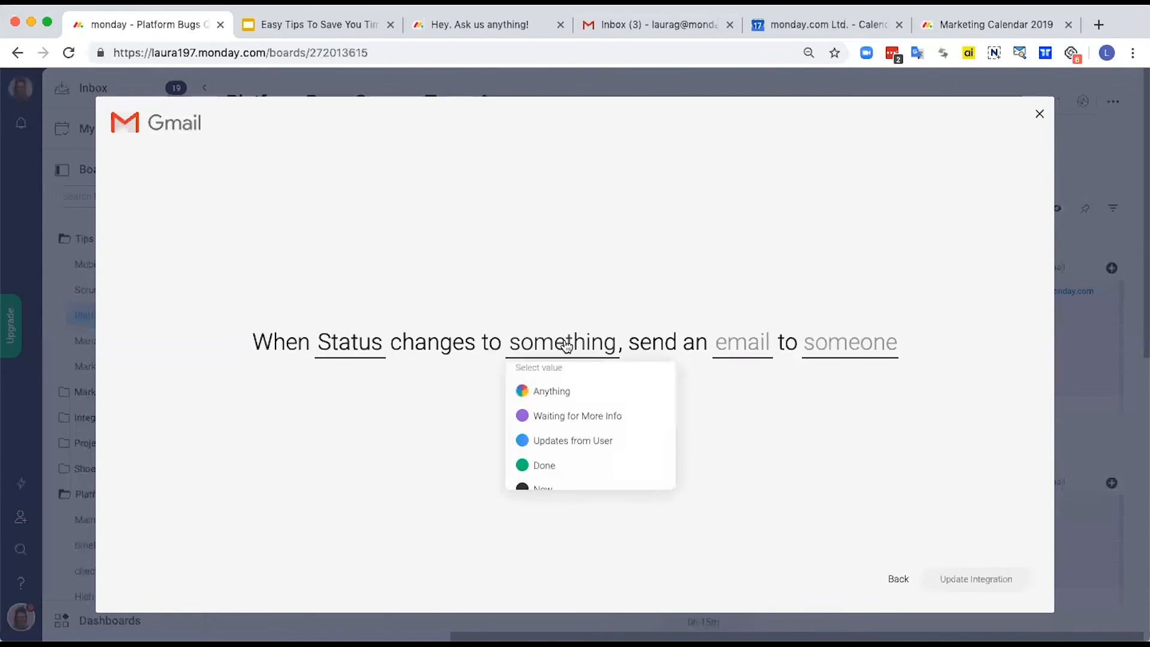
pyautogui.click(564, 389)
# Step: Give the integration's email the subject "Status Update" and a message saying this {item name} on {board name} has been updated to {status}
pyautogui.click(720, 334)
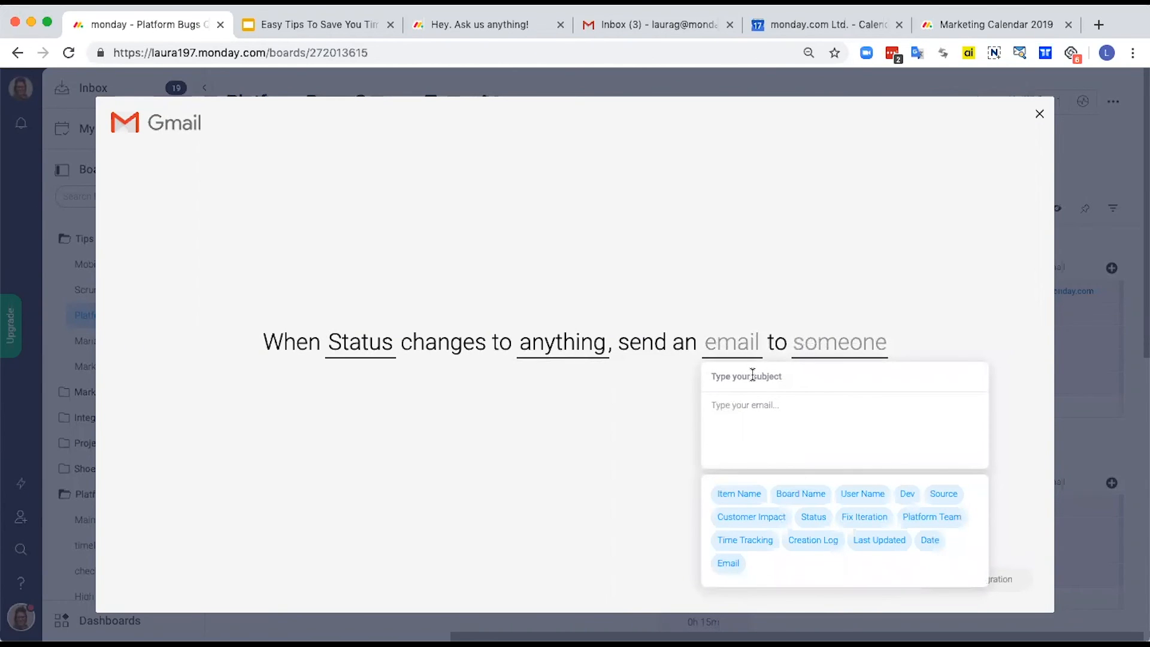
pyautogui.write('sHy this')
pyautogui.click(753, 495)
pyautogui.write('on')
pyautogui.click(808, 494)
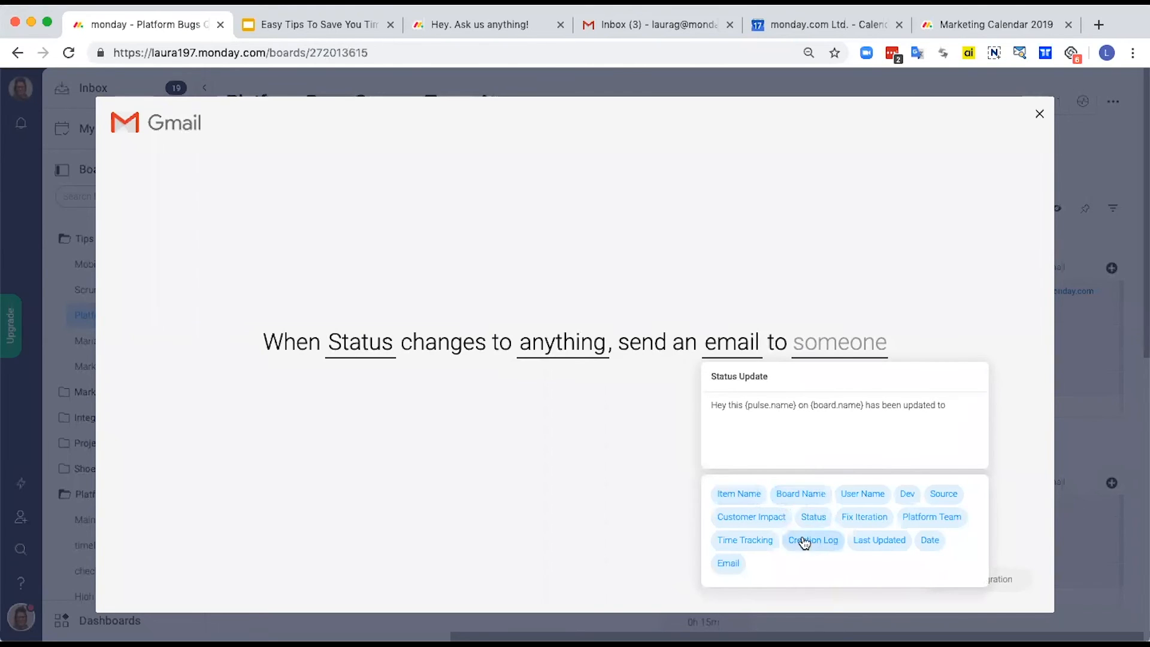
pyautogui.click(820, 519)
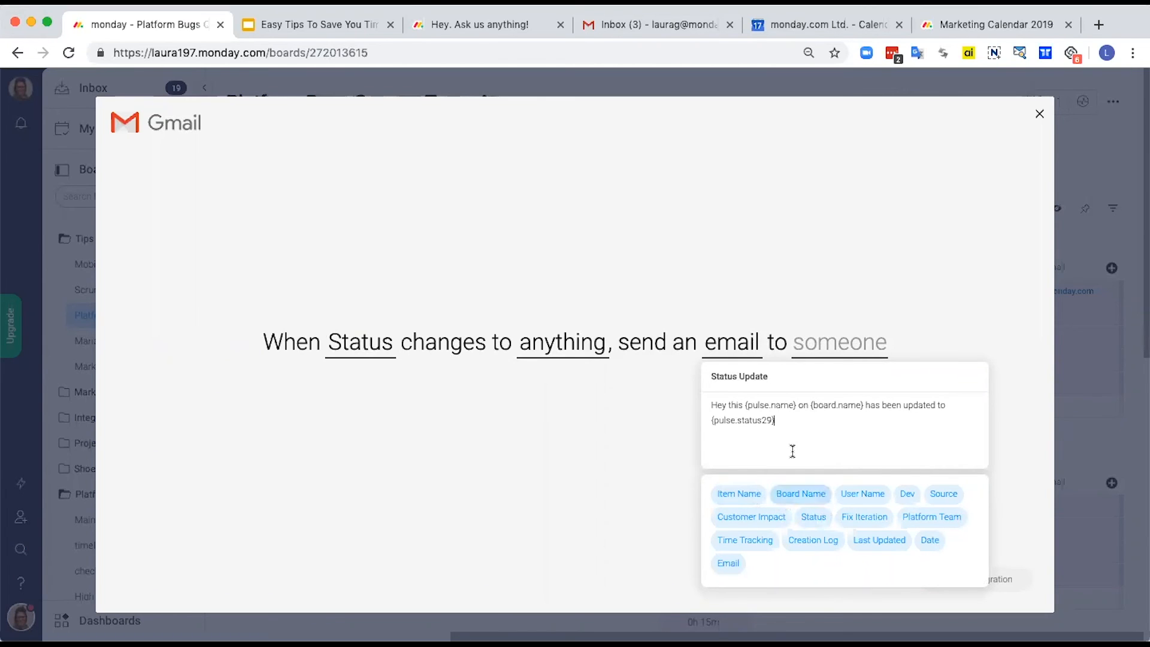
# Step: Finish the email message with "let us know if you have questions." and the sign-off "Thanks," followed by the user name placeholder
pyautogui.write('. le')
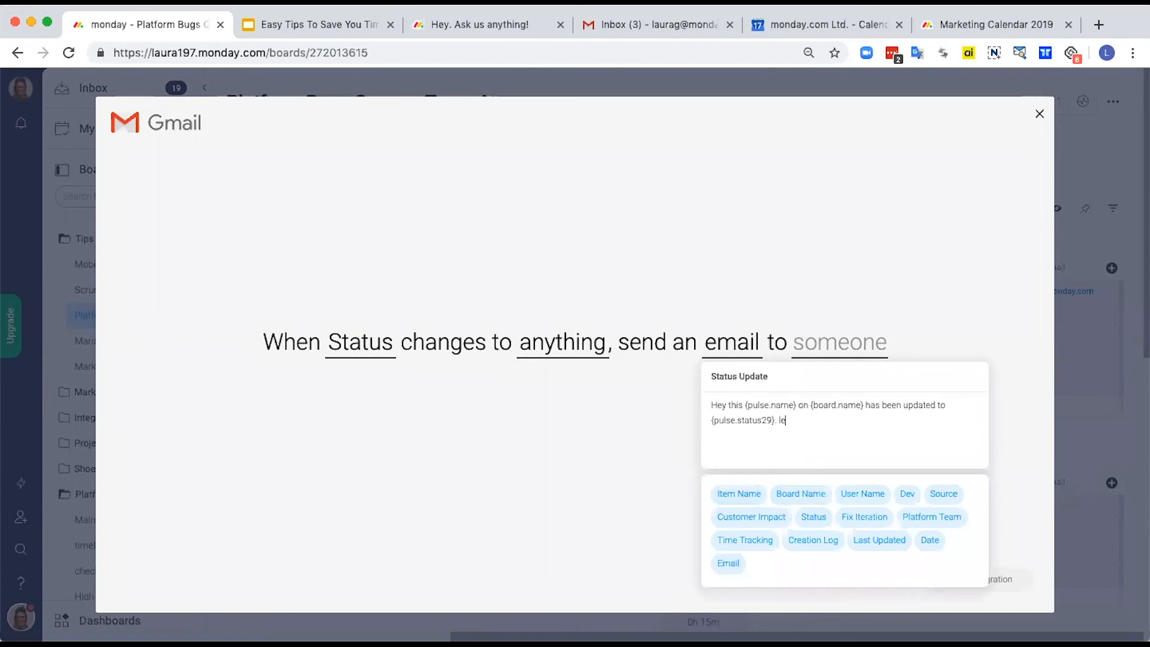
pyautogui.write('t us know if you have questions.  ')
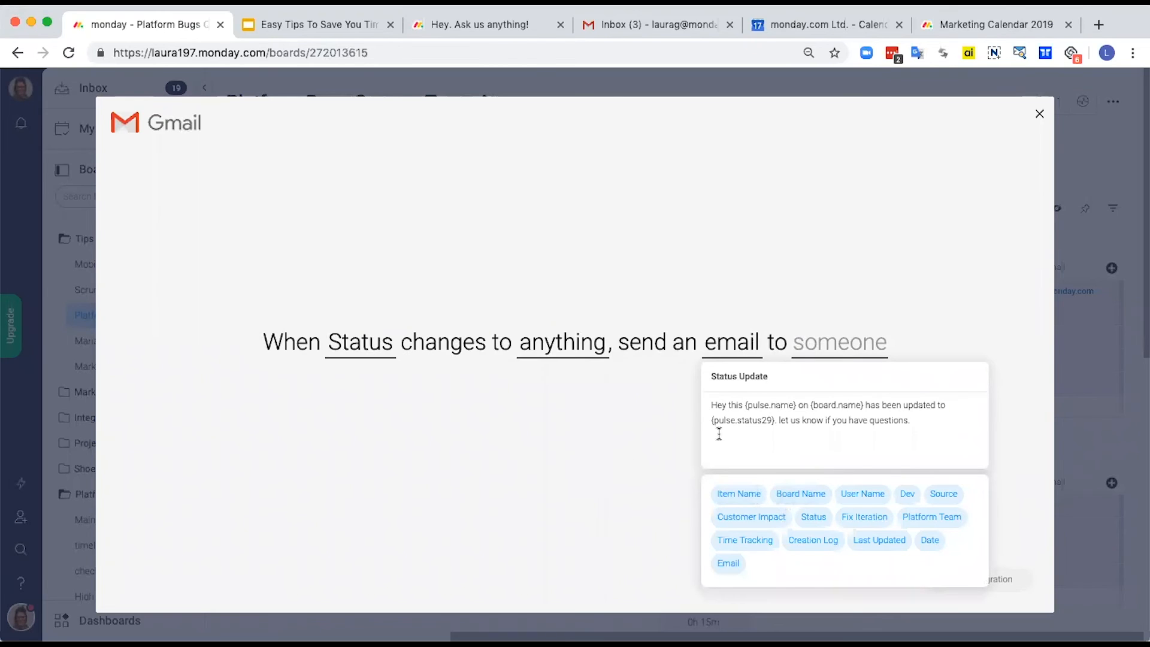
pyautogui.write('Thanks,')
pyautogui.press('Return')
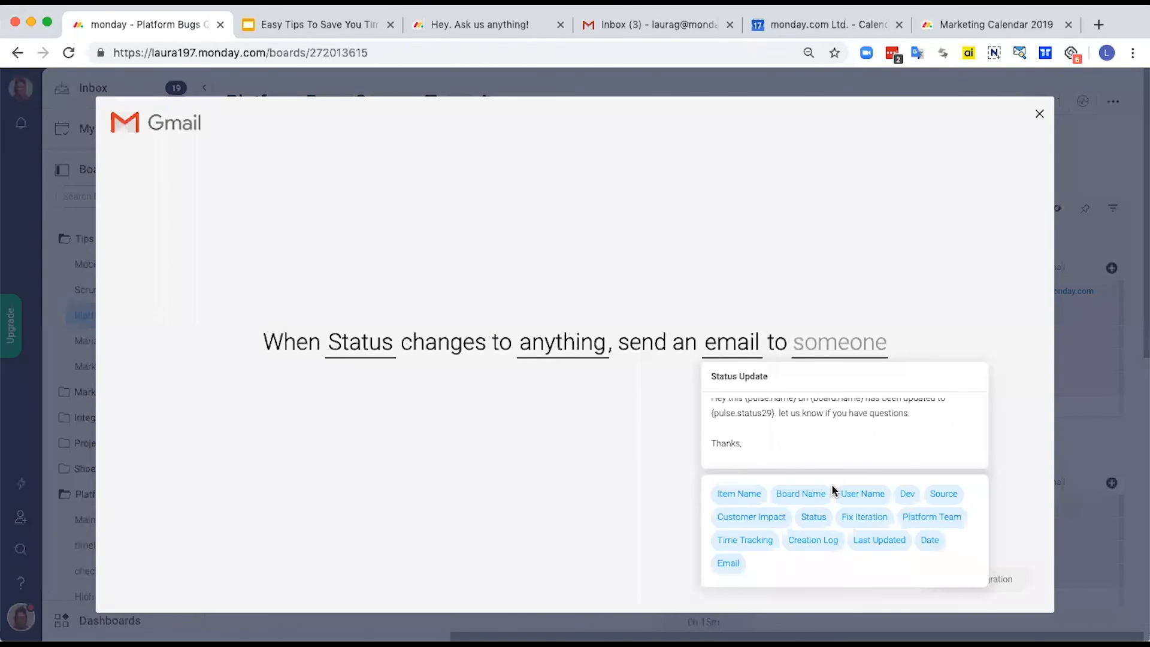
pyautogui.click(862, 493)
pyautogui.click(661, 427)
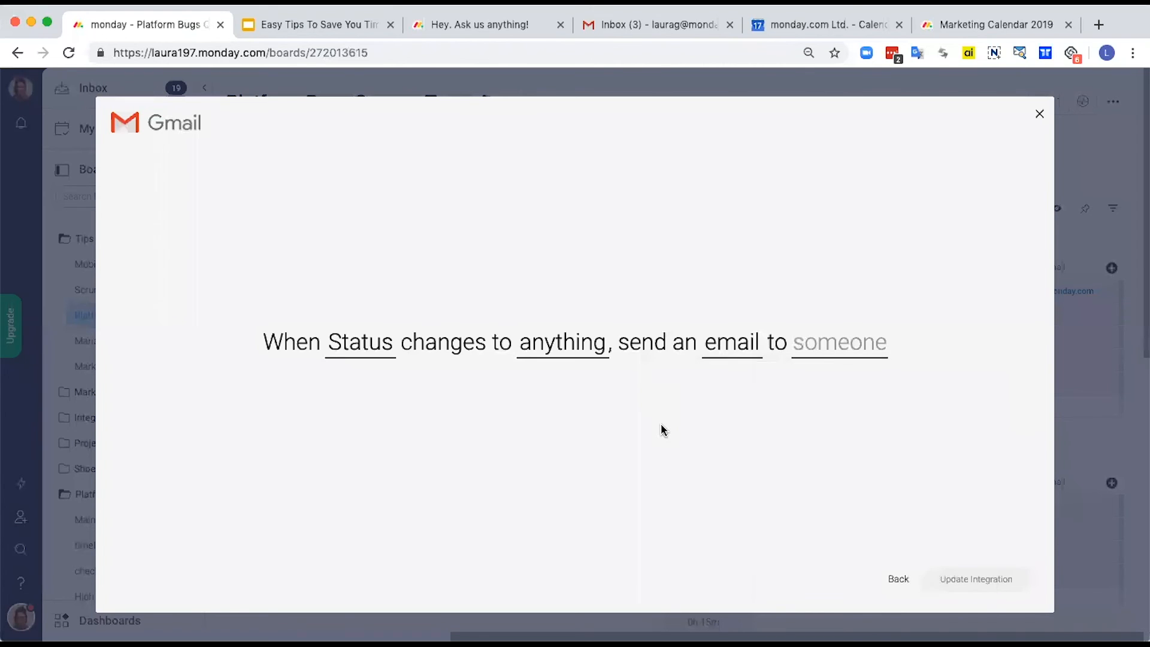
# Step: Set the recipient to the Email column and save the Gmail integration on the board
pyautogui.click(831, 351)
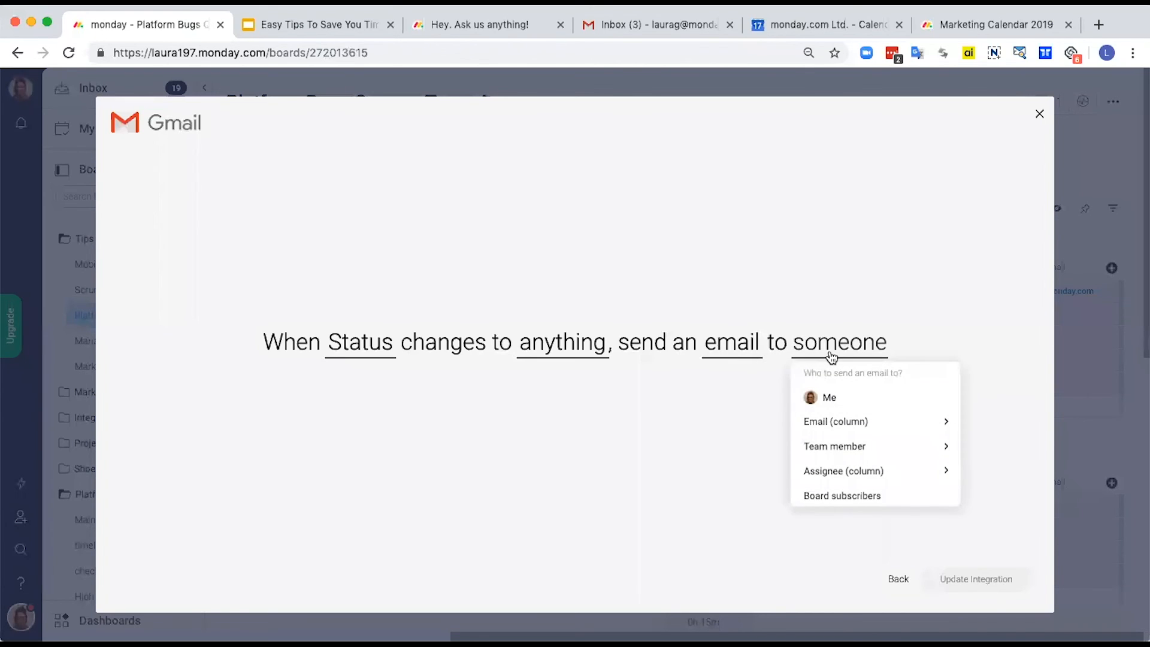
pyautogui.click(844, 423)
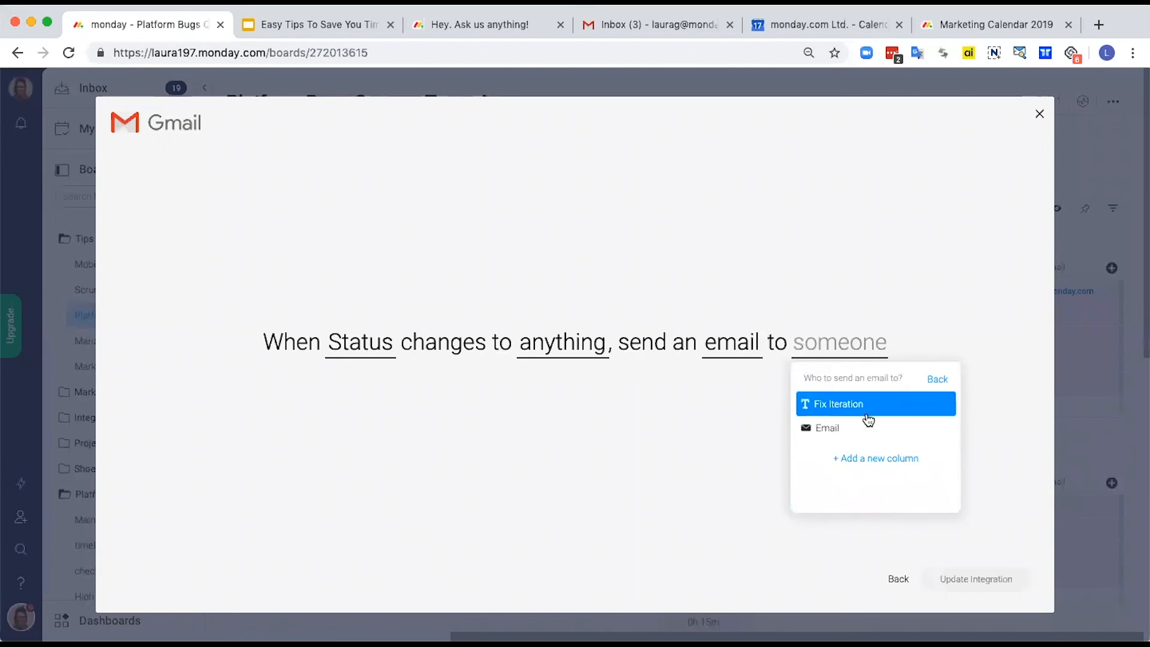
pyautogui.click(861, 436)
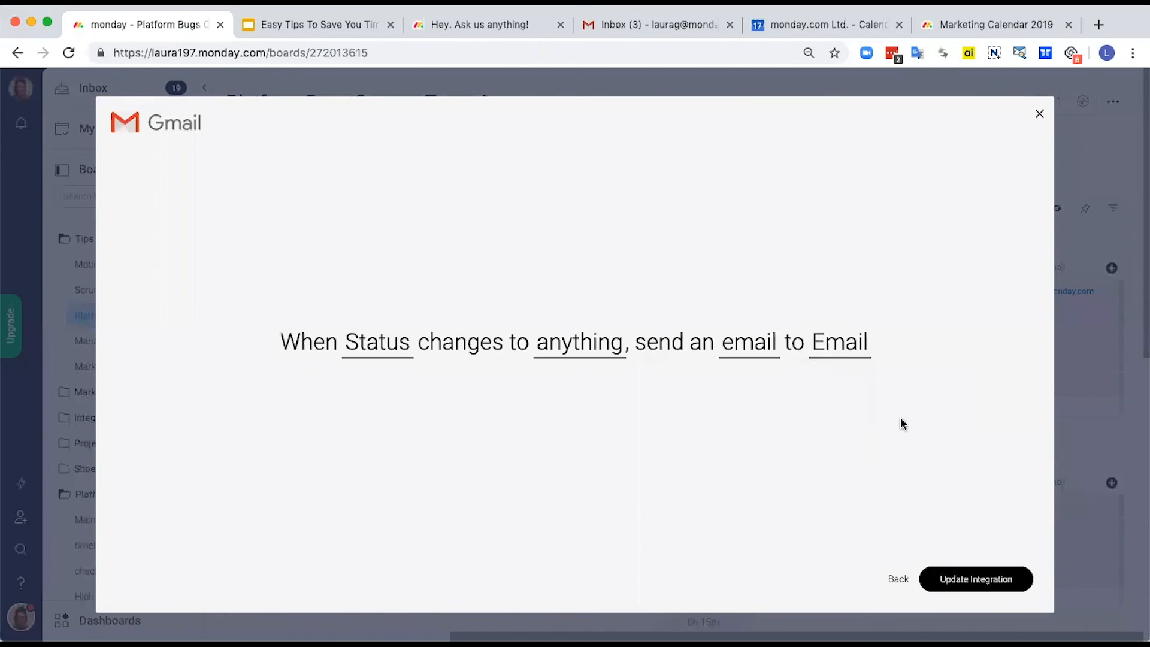
pyautogui.click(957, 571)
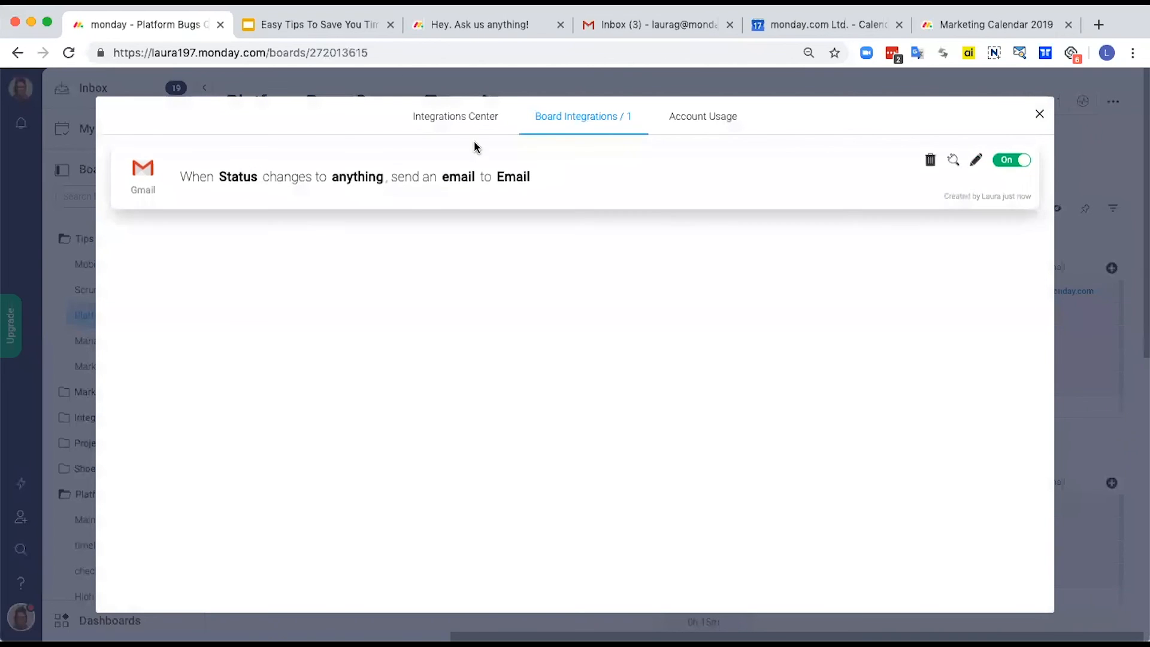
# Step: Review the other Gmail integration recipes available for the board, and close the integrations center
pyautogui.click(458, 120)
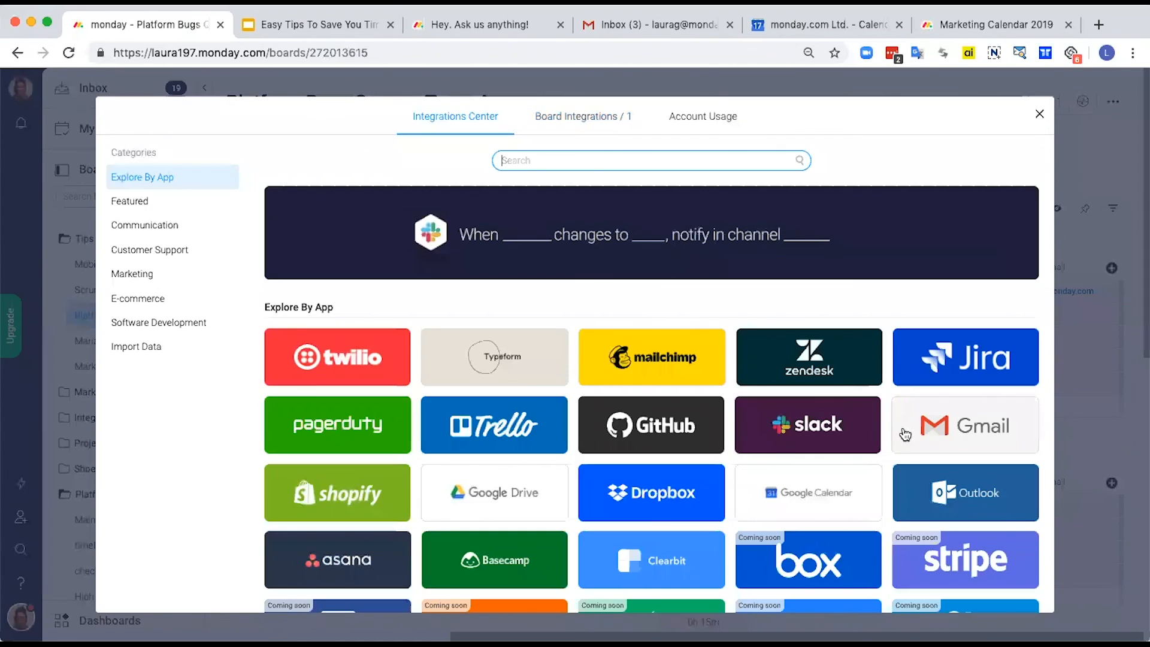
pyautogui.click(952, 427)
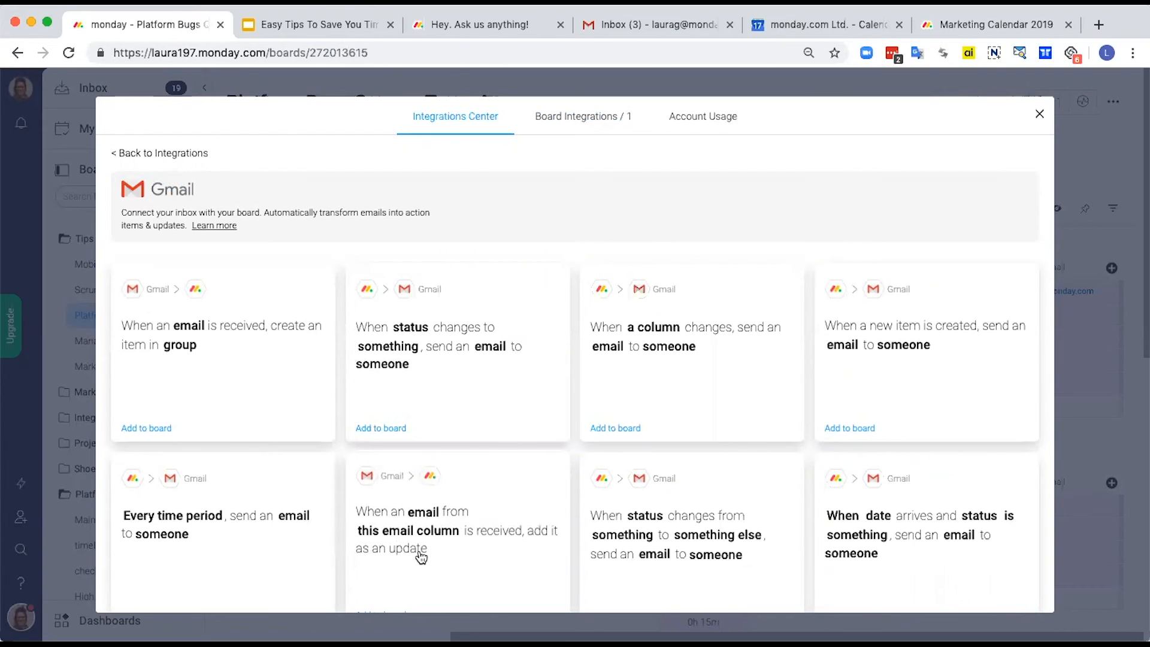
pyautogui.scroll(-1, 484, 556)
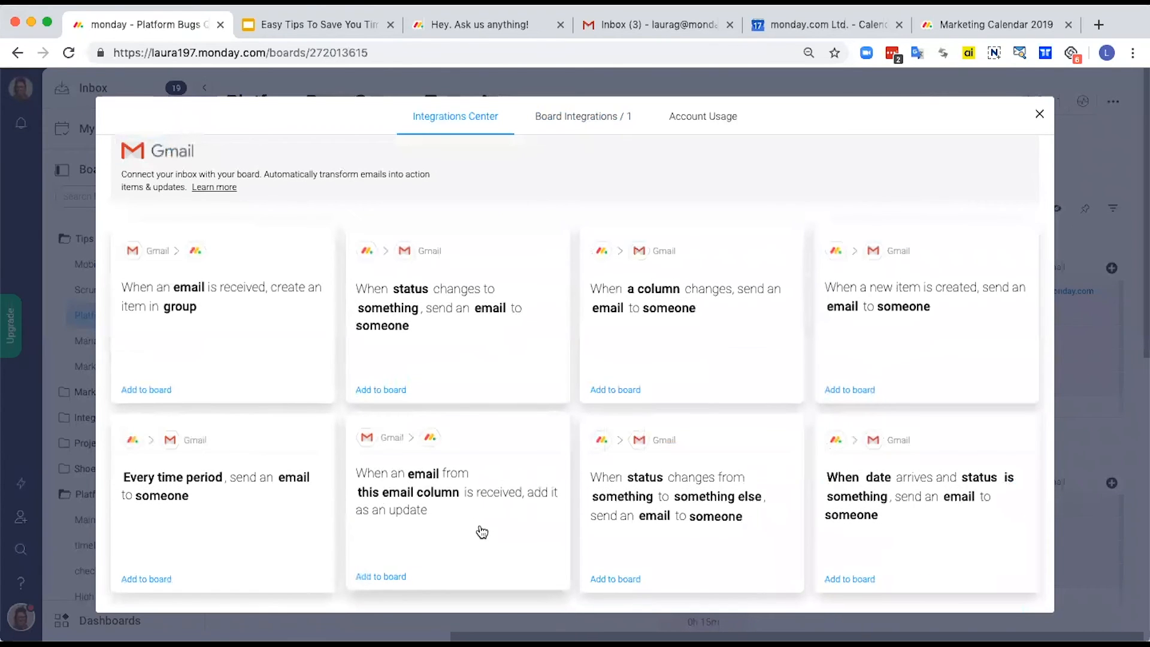
pyautogui.click(1042, 116)
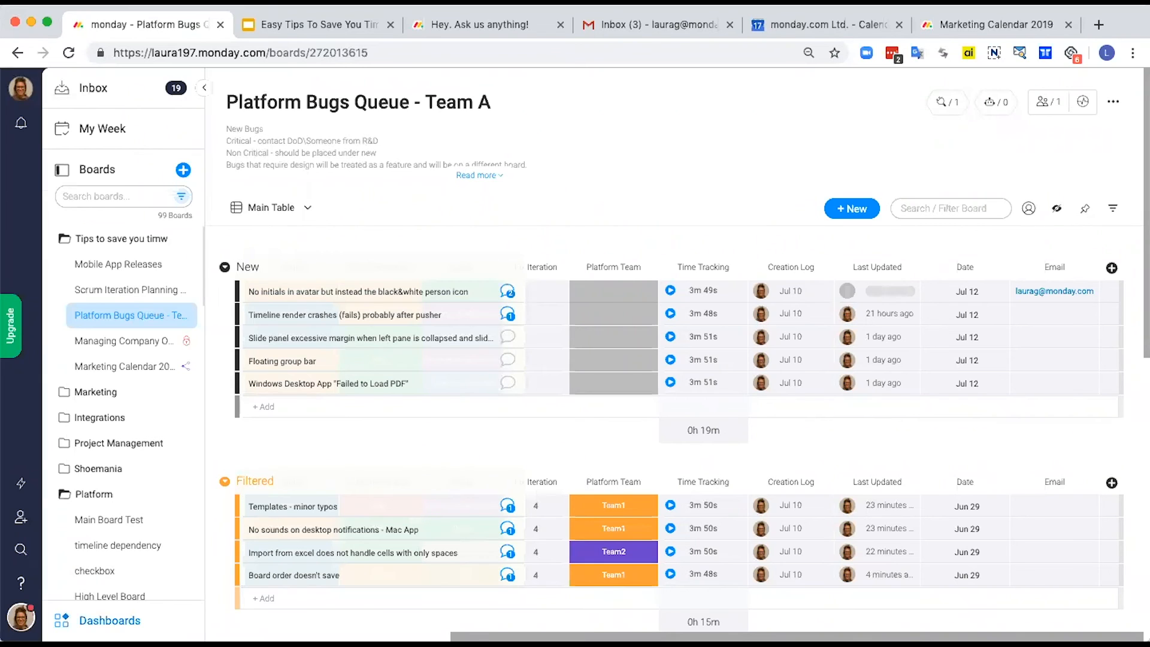
# Step: On the Platform Software Team A dashboard, set the "I was mentioned" widget to show only mentions without a reply
pyautogui.click(99, 621)
pyautogui.click(116, 296)
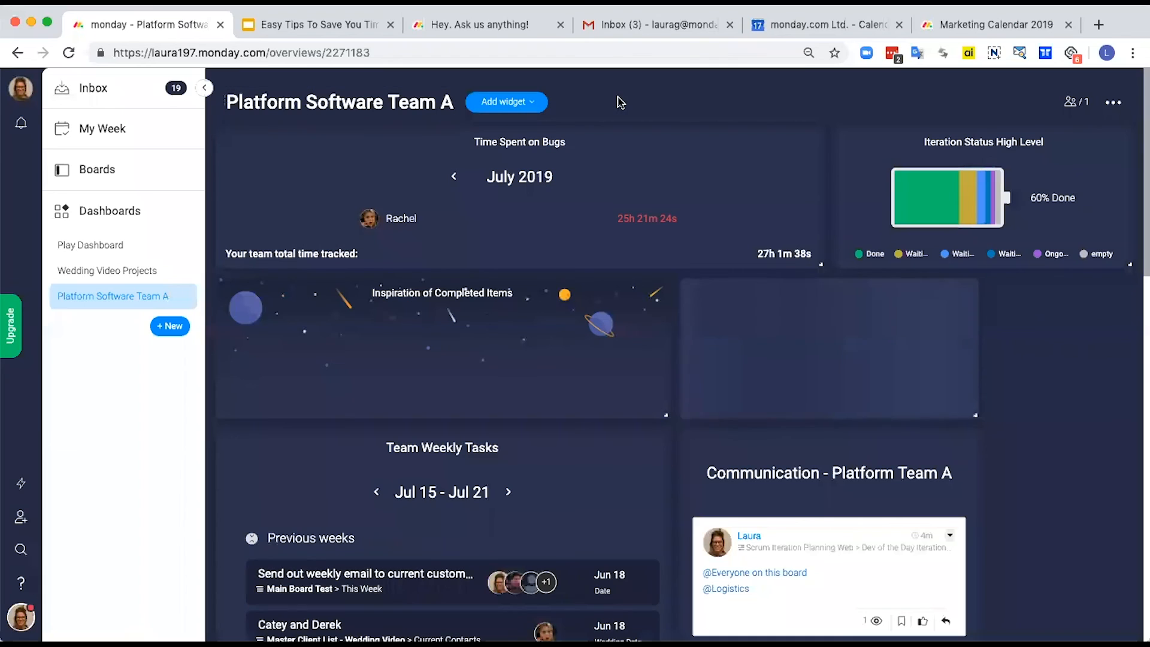
pyautogui.moveTo(876, 331)
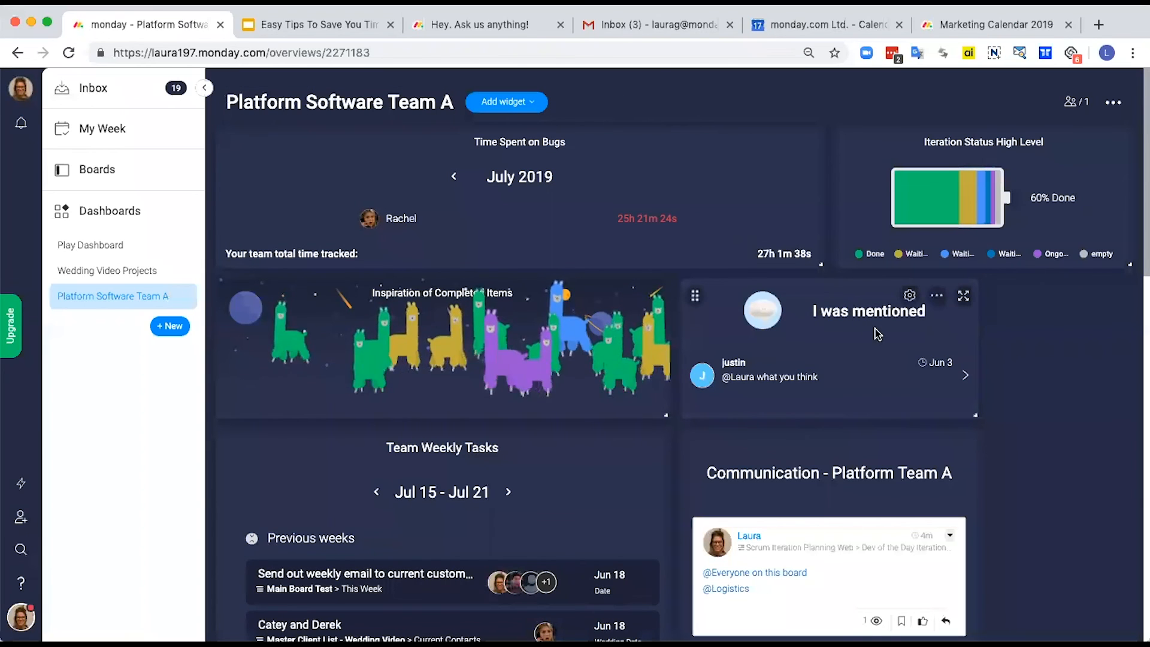
pyautogui.click(963, 296)
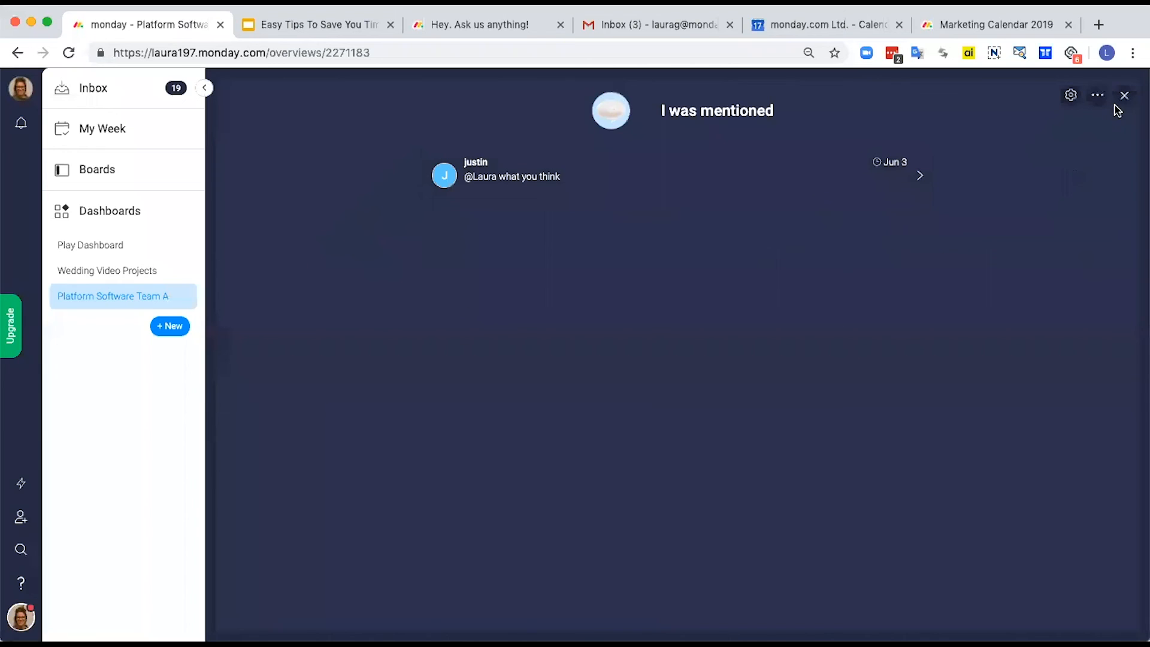
pyautogui.click(1070, 97)
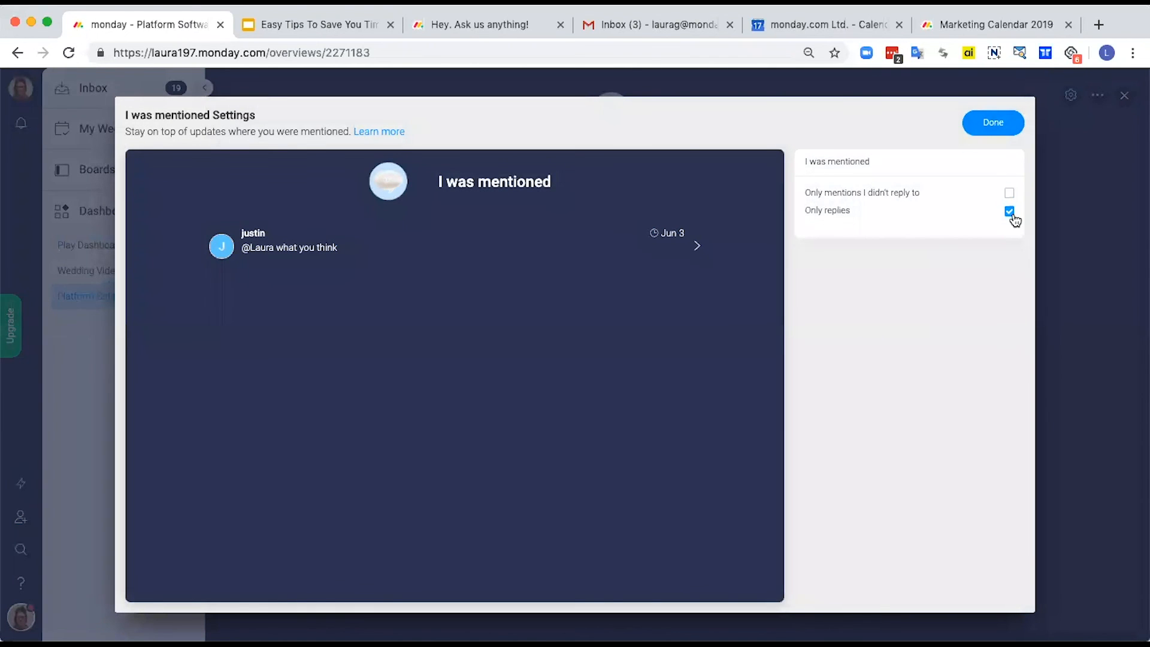
pyautogui.click(1010, 193)
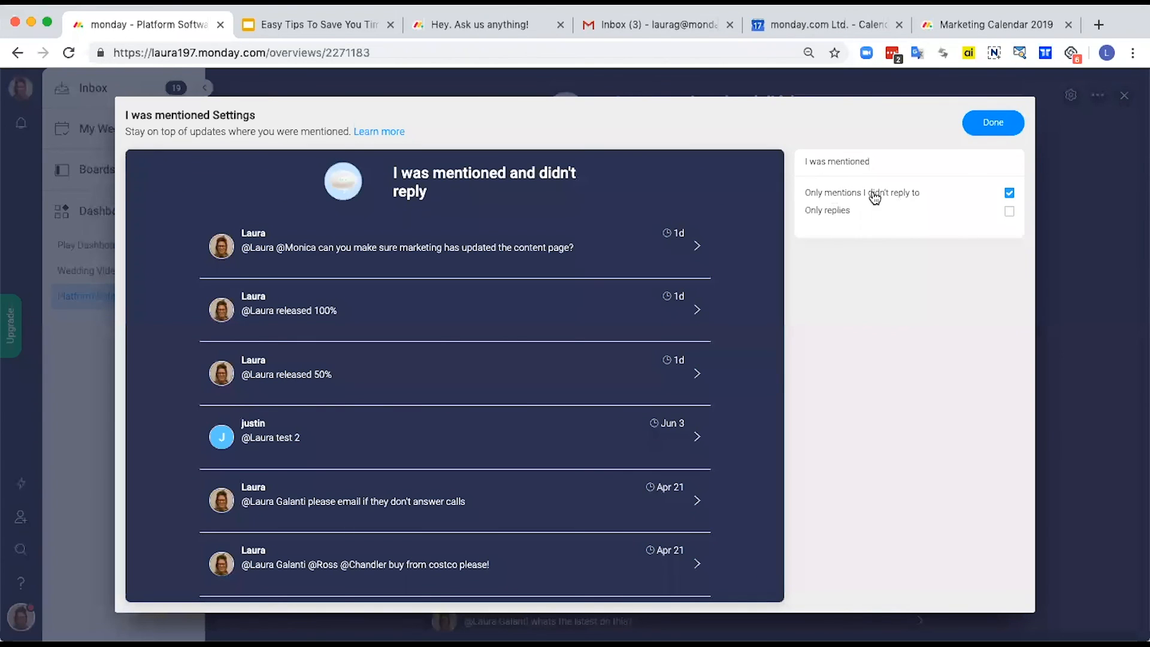
pyautogui.click(994, 125)
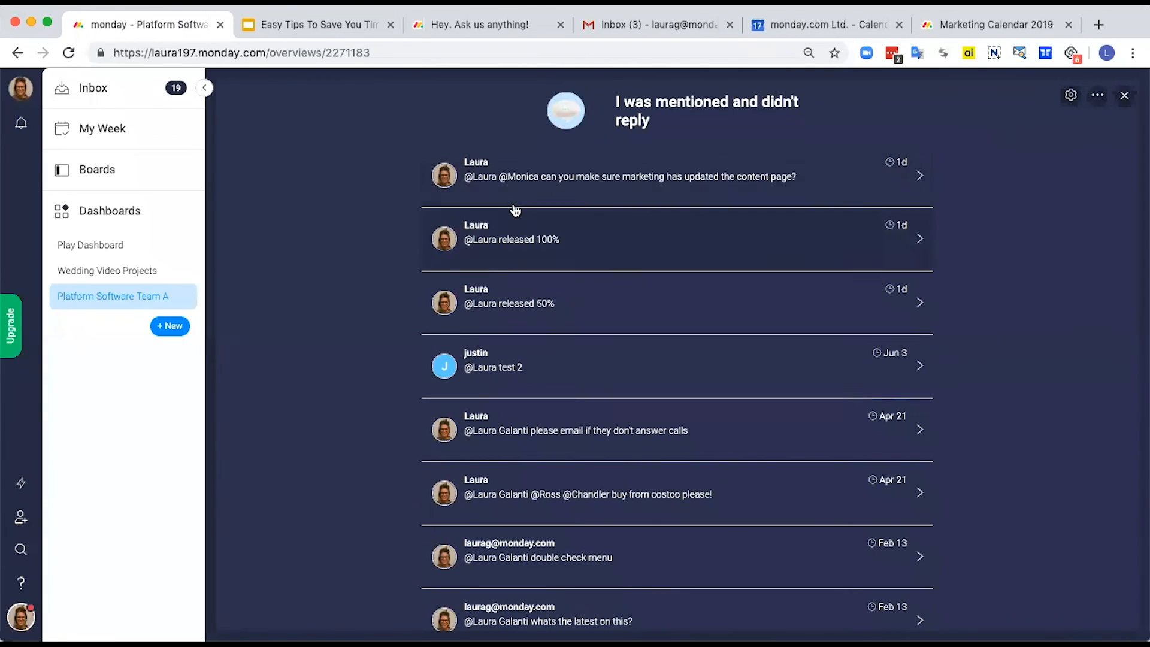
# Step: Look through the list of unanswered mentions, and close the widget's expanded view
pyautogui.scroll(-5, 520, 297)
pyautogui.scroll(-4, 521, 298)
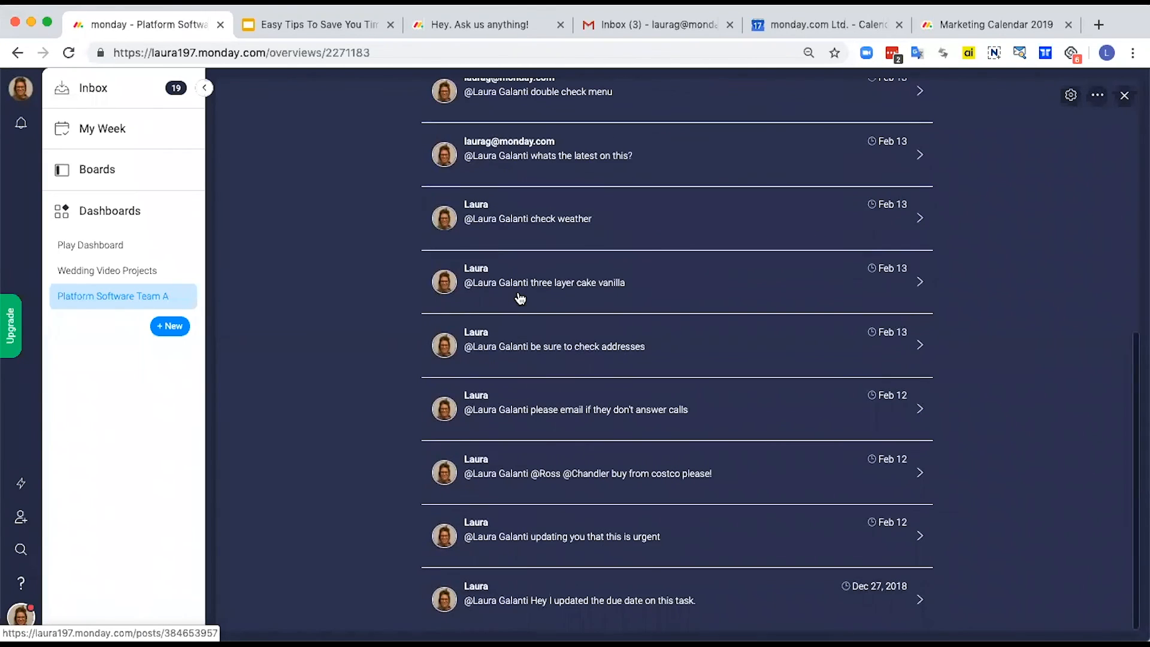
pyautogui.scroll(10, 521, 298)
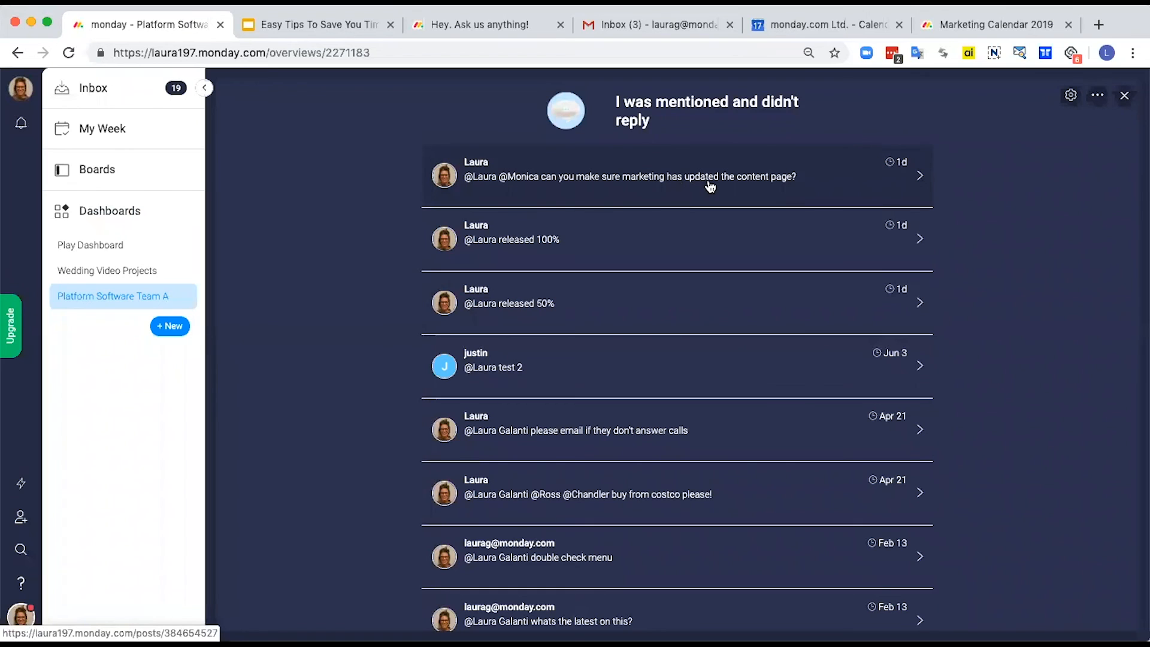
pyautogui.click(1125, 97)
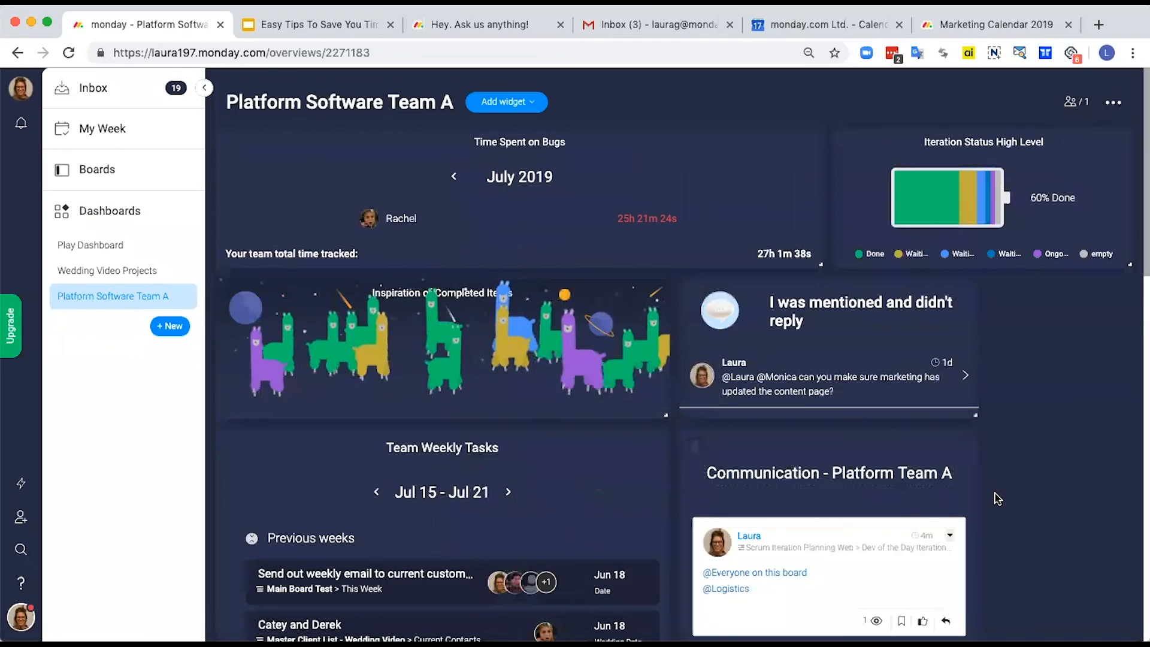
# Step: Expand the "Communication - Platform Team A" widget and read through the updates from its boards
pyautogui.scroll(-3, 971, 420)
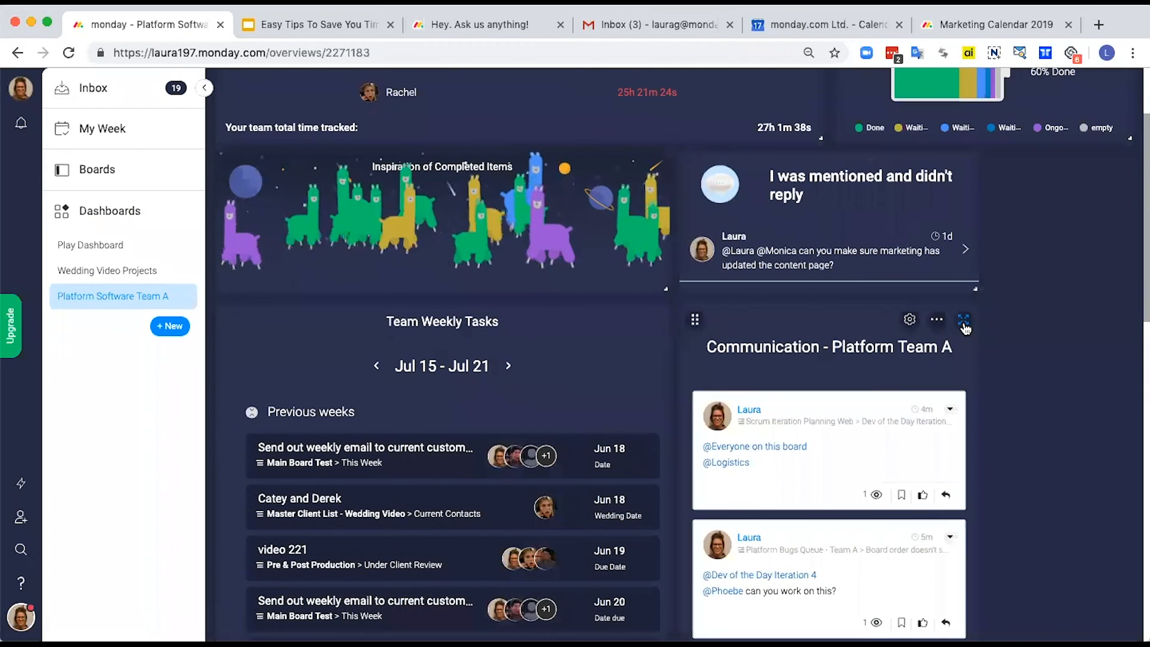
pyautogui.click(963, 323)
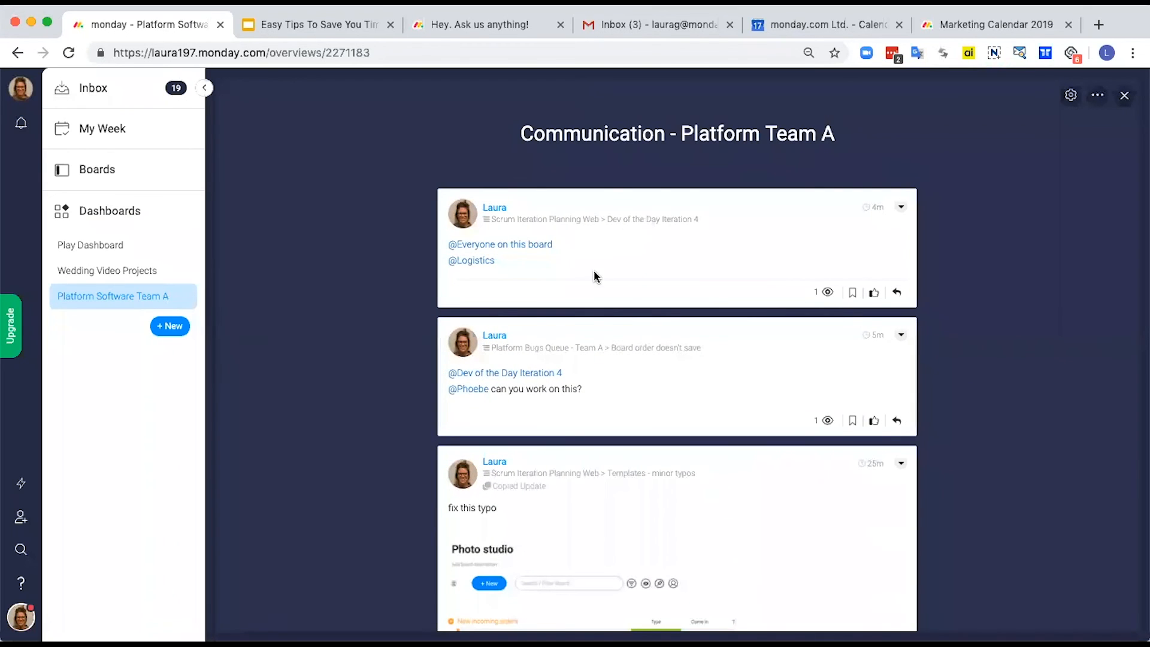
pyautogui.scroll(-10, 602, 289)
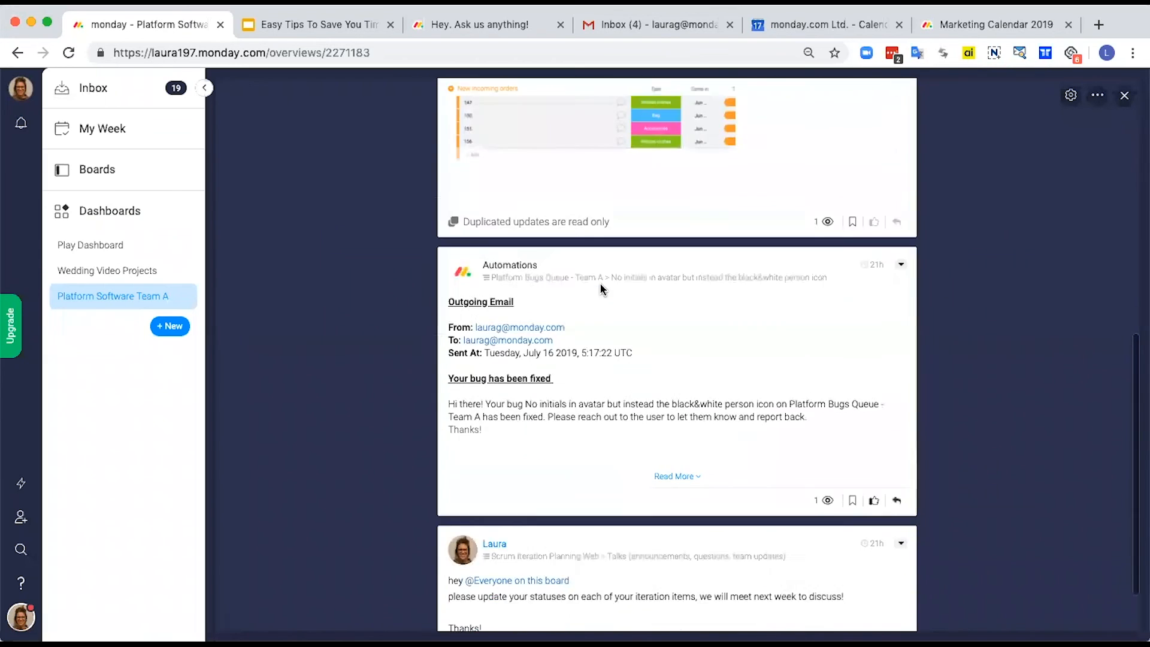
pyautogui.scroll(4, 602, 289)
pyautogui.scroll(8, 602, 289)
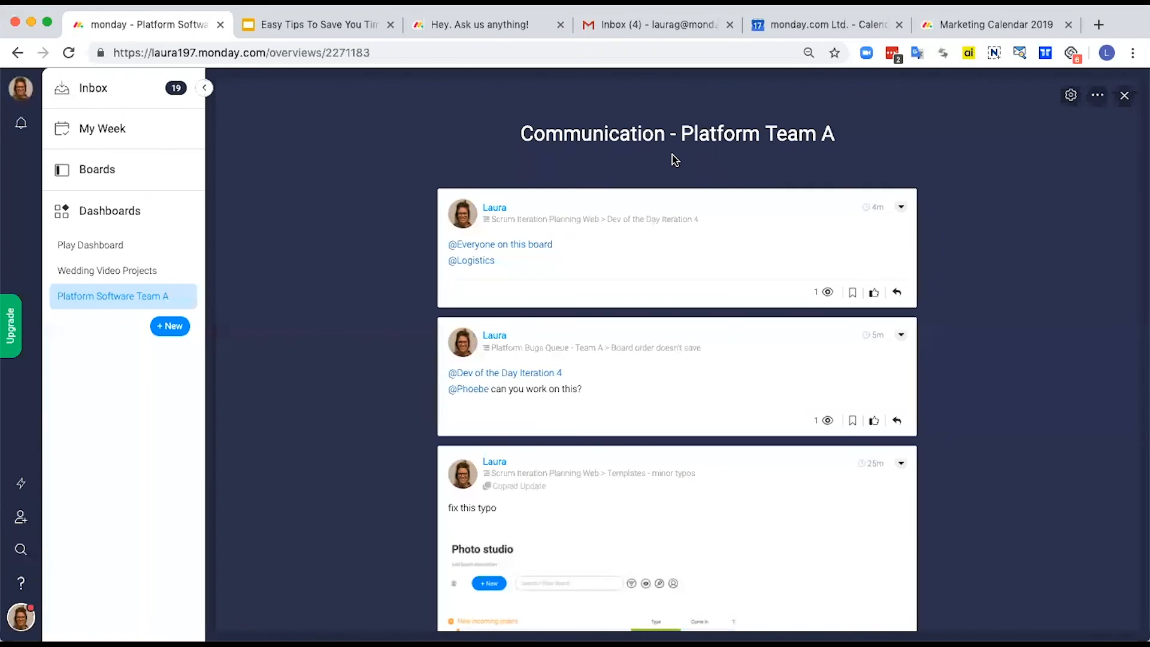
pyautogui.scroll(-3, 602, 312)
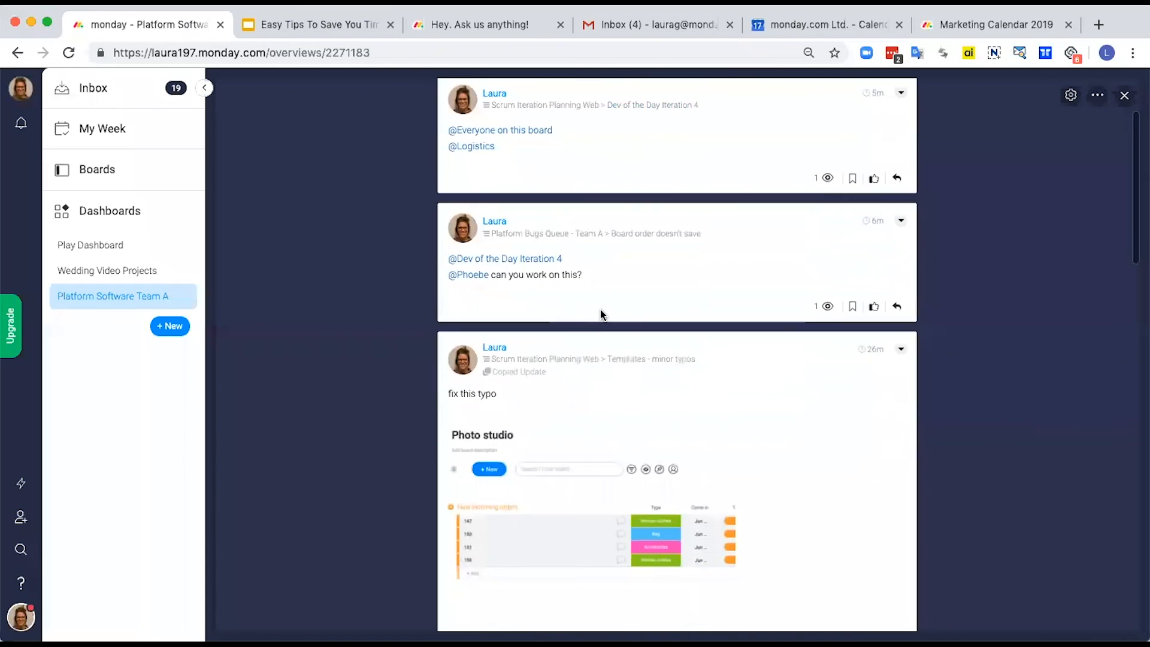
pyautogui.scroll(-7, 601, 312)
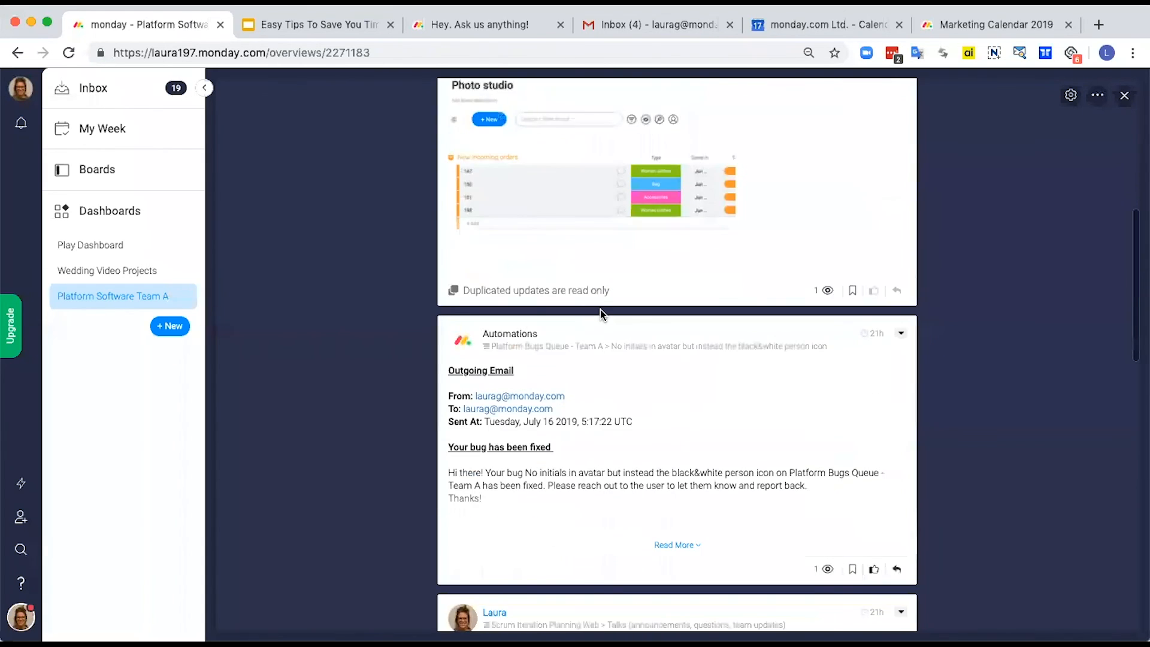
pyautogui.scroll(-10, 601, 314)
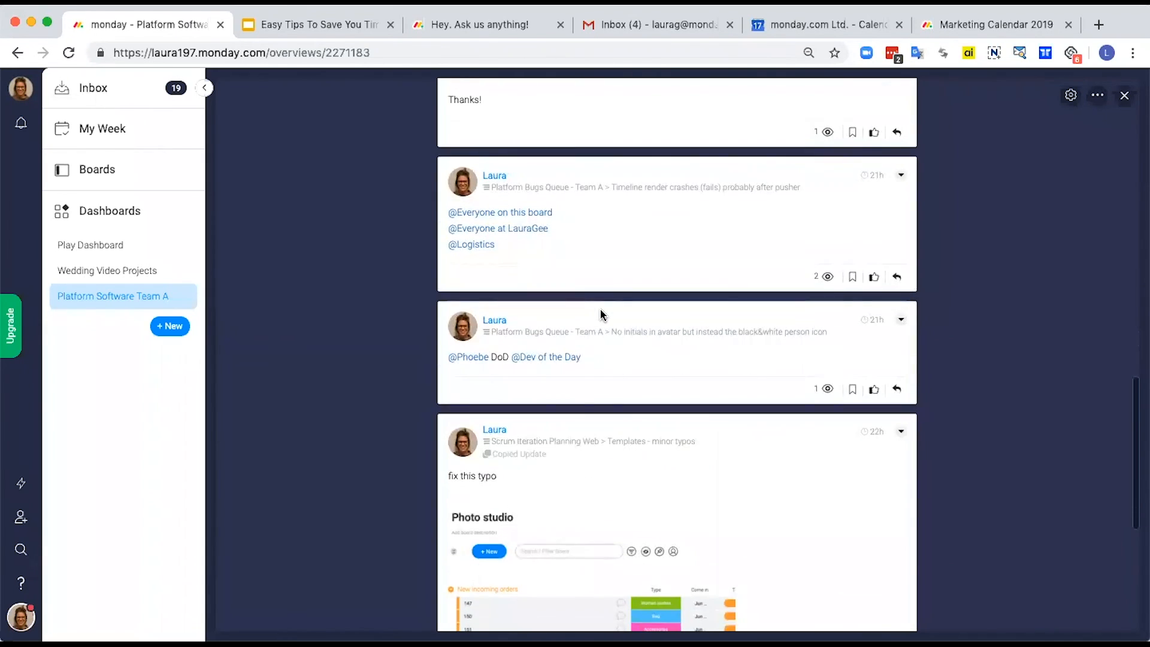
pyautogui.scroll(20, 600, 307)
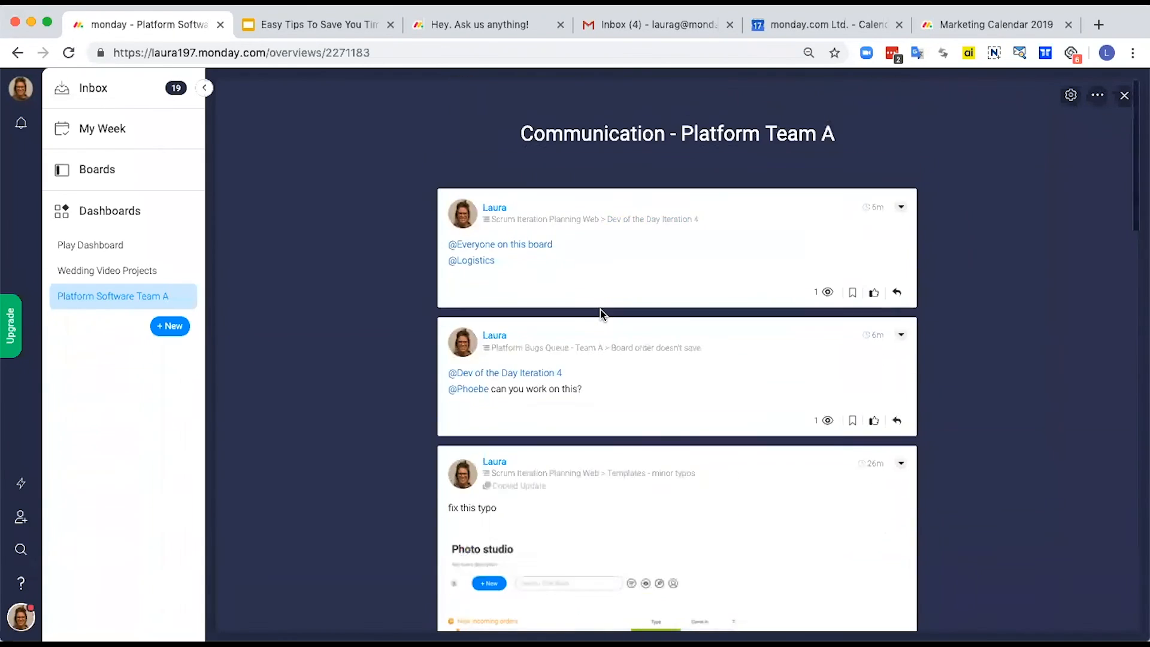
# Step: Open a reply to the newest update, and check which boards are selected in the Communication widget's settings
pyautogui.click(897, 294)
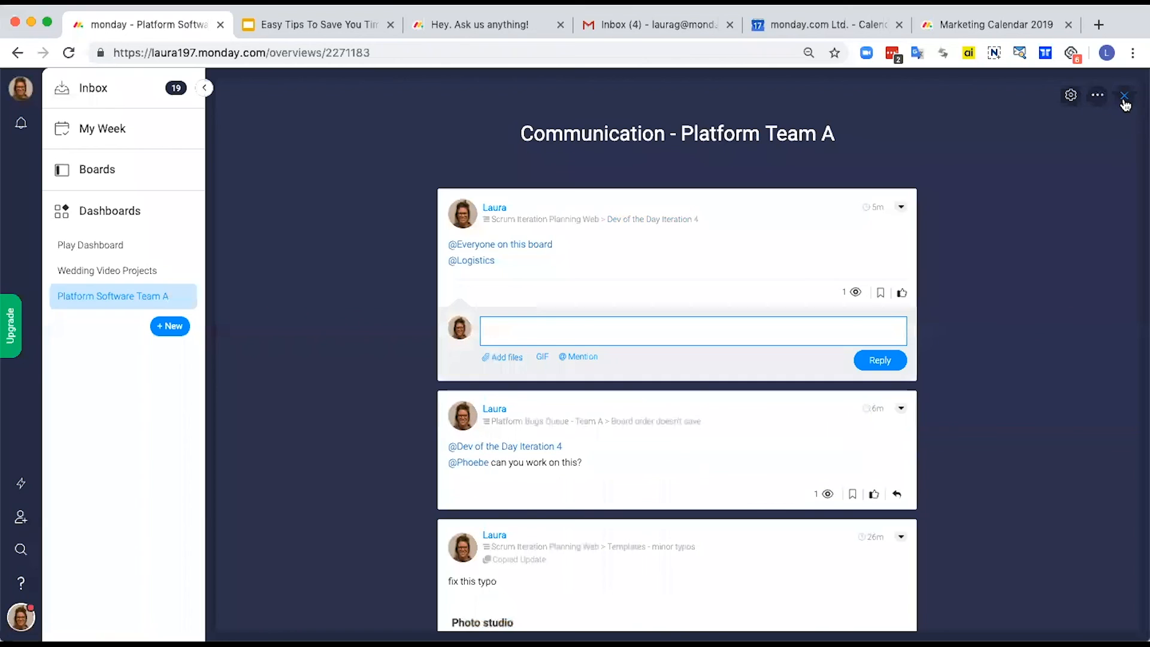
pyautogui.click(1071, 96)
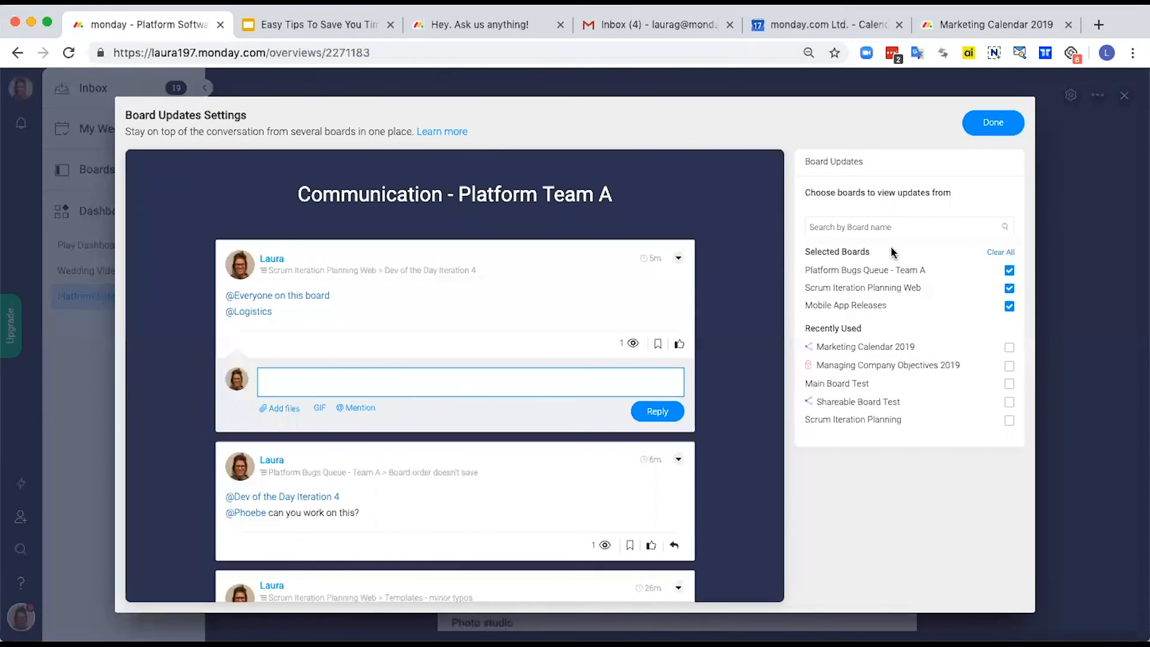
pyautogui.click(992, 126)
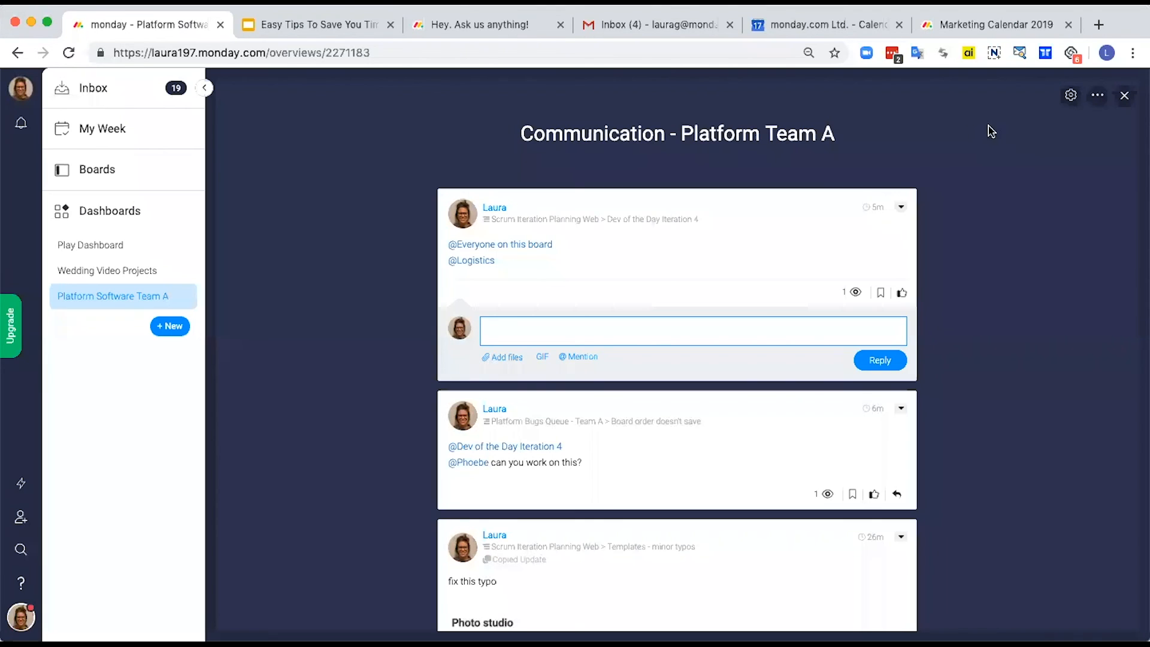
# Step: Close the expanded Communication widget and return to the start of the Platform Software Team A dashboard
pyautogui.click(1124, 106)
pyautogui.scroll(-2, 1014, 298)
pyautogui.scroll(1, 1018, 299)
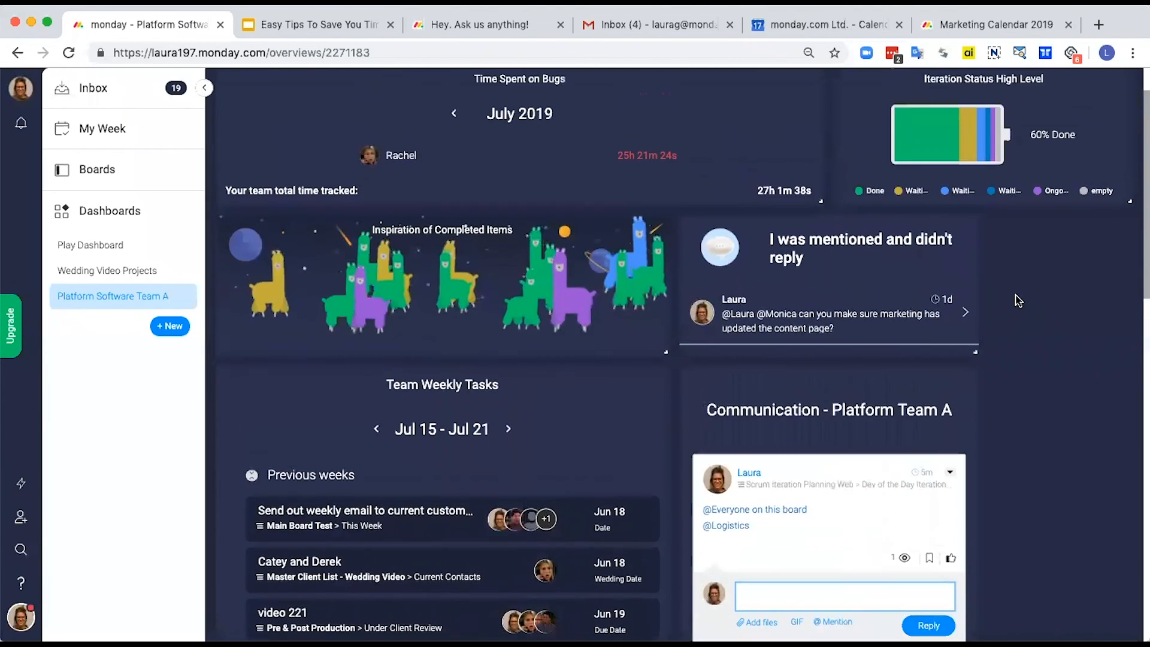
pyautogui.scroll(1, 1018, 299)
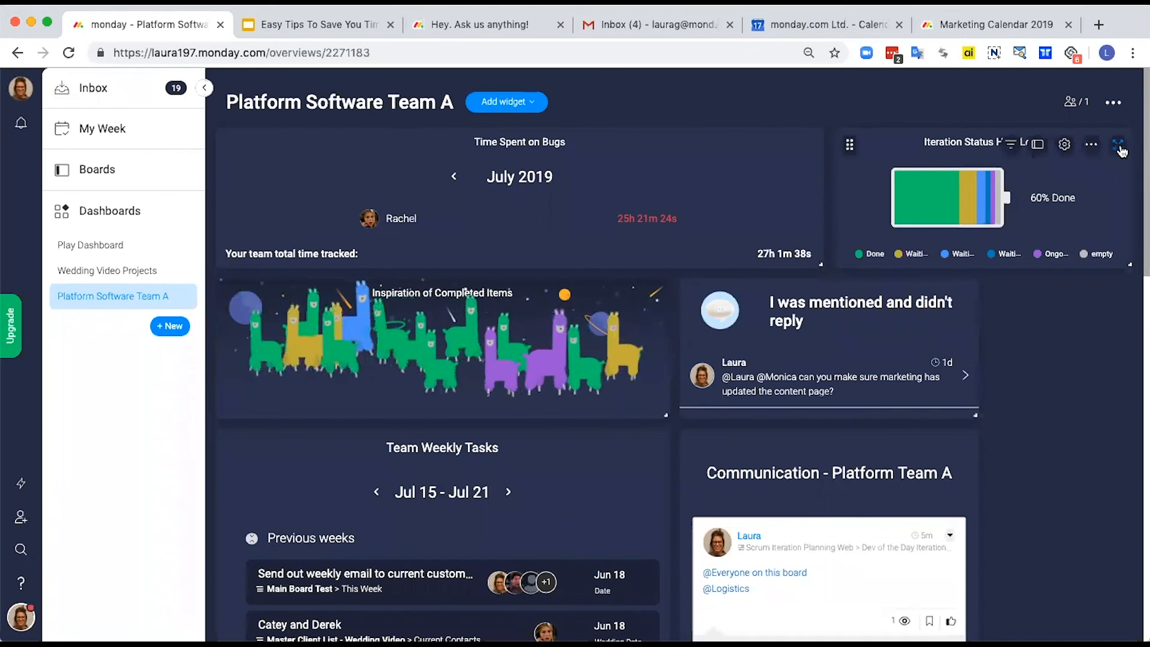
# Step: Expand the "Iteration Status High Level" widget and look through the Scrum Iteration Planning Web items beneath the battery
pyautogui.click(1118, 146)
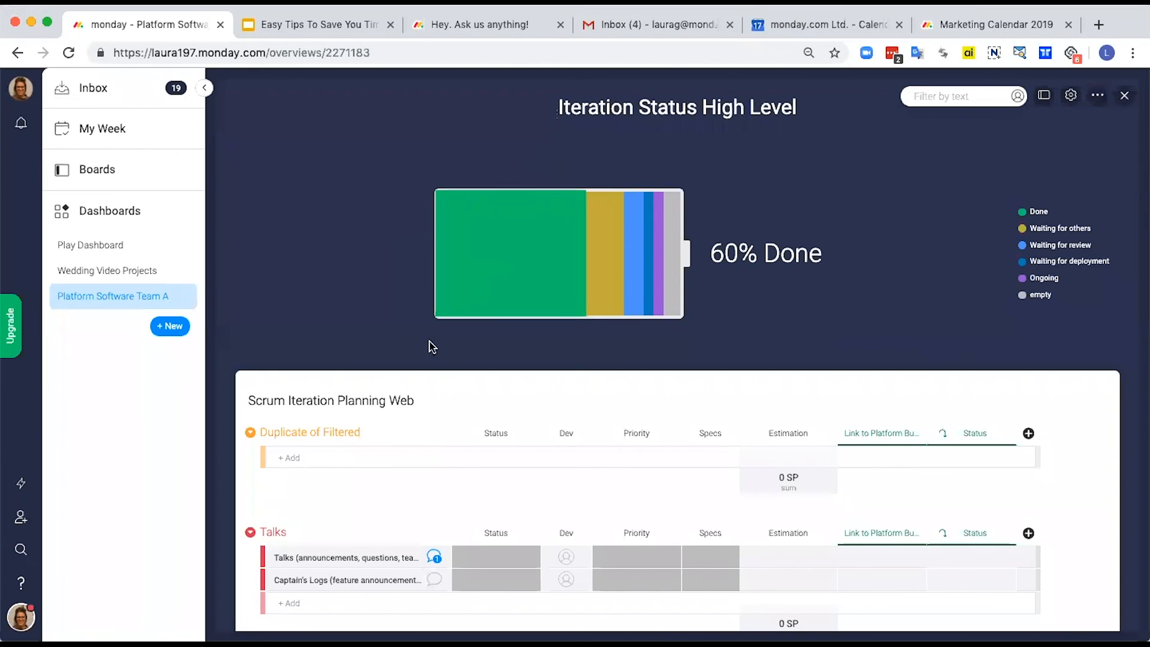
pyautogui.scroll(-10, 441, 506)
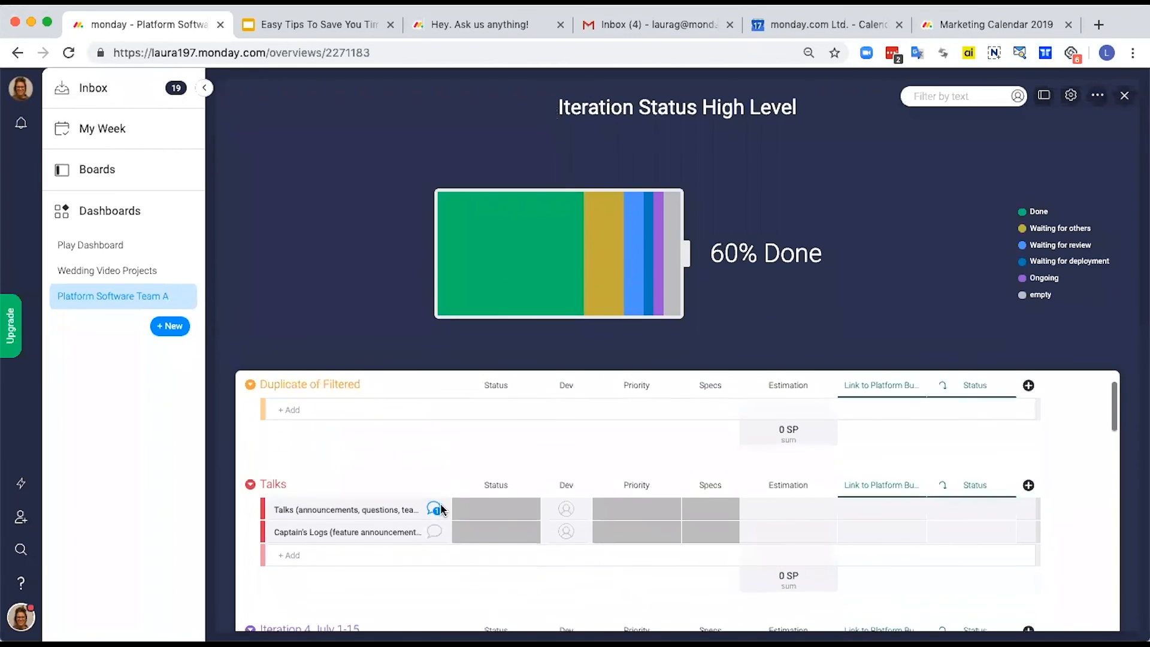
pyautogui.scroll(-10, 440, 508)
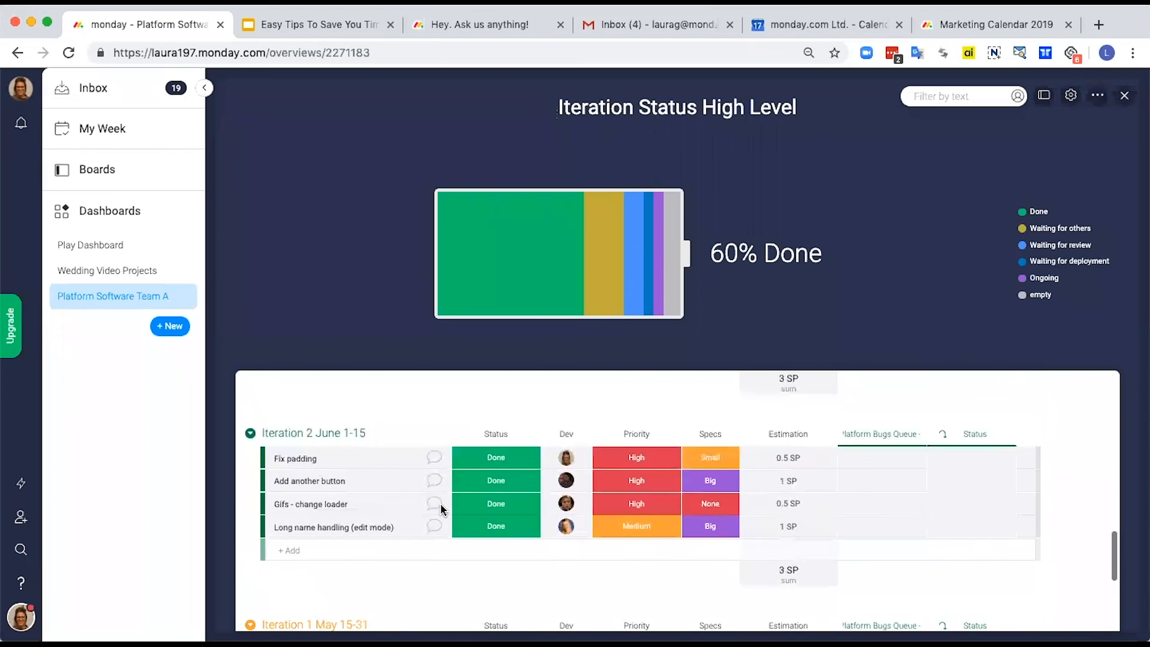
pyautogui.scroll(20, 443, 510)
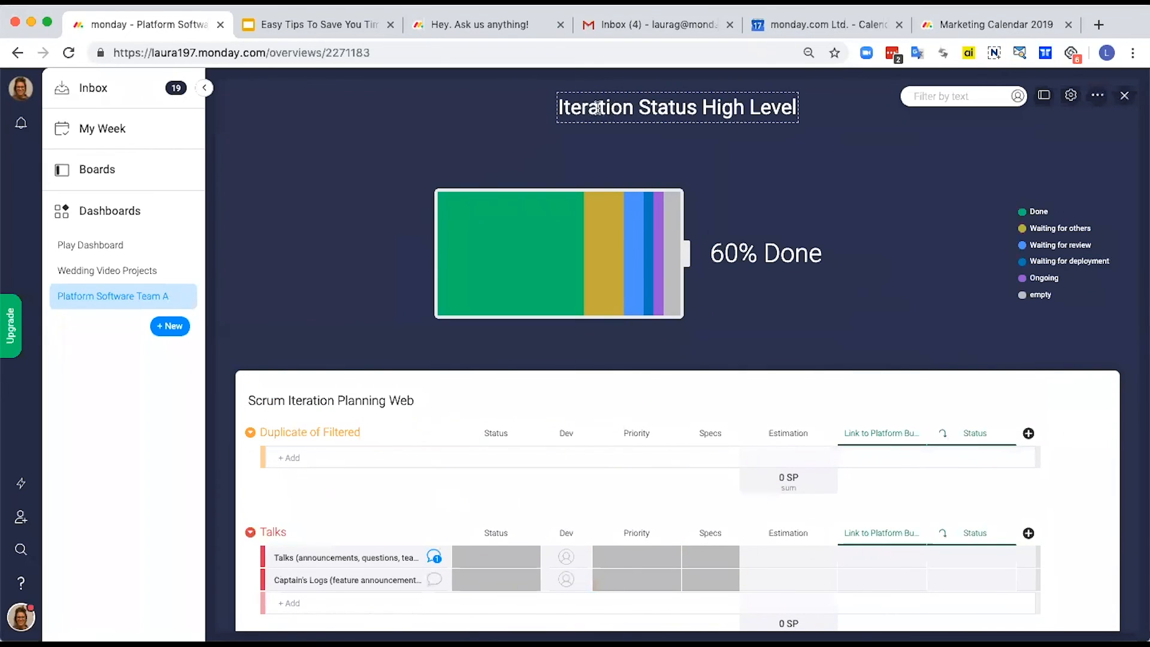
# Step: Filter the battery's items by Done, Waiting for others, Waiting for review and Waiting for deployment, one status at a time
pyautogui.moveTo(514, 241)
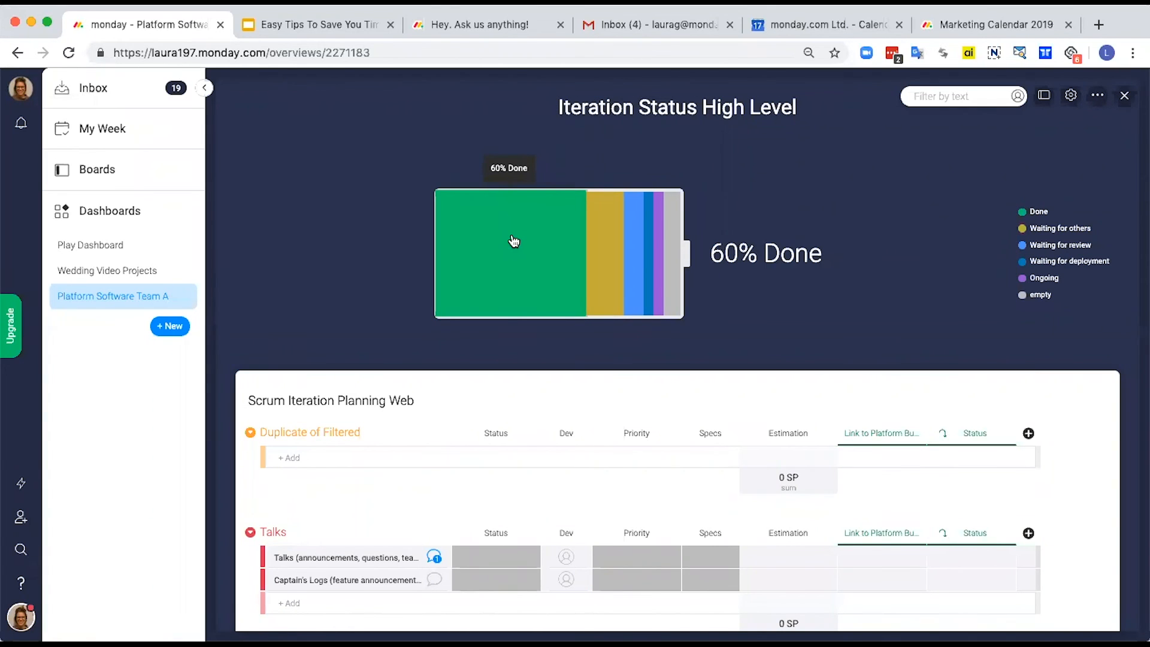
pyautogui.click(514, 241)
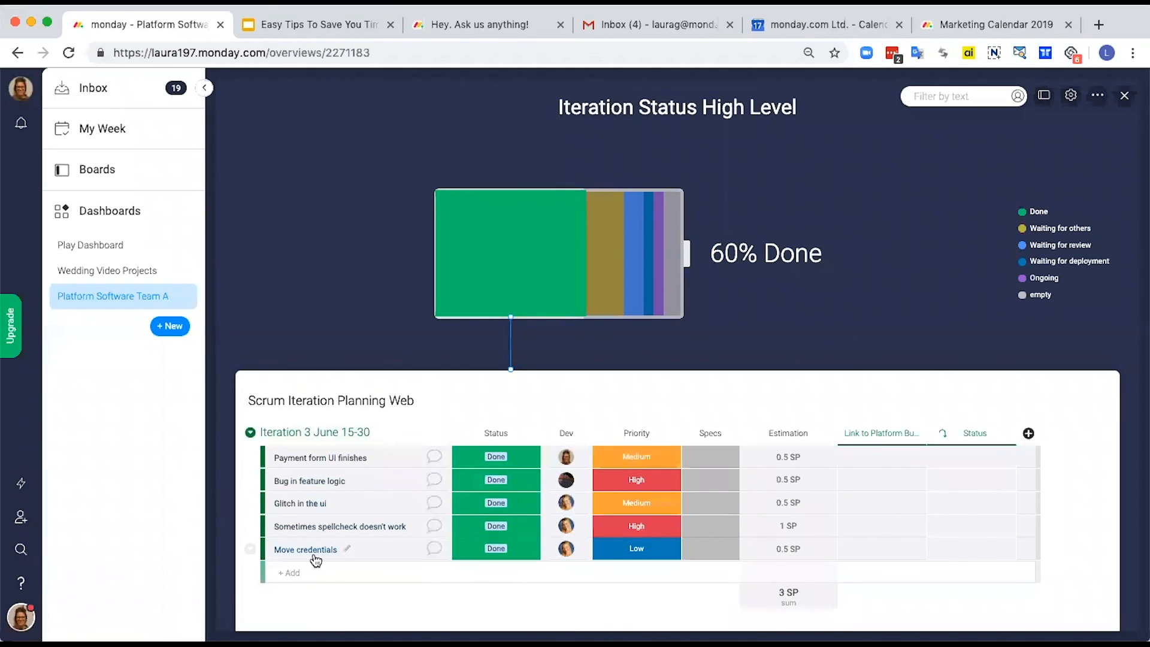
pyautogui.click(607, 286)
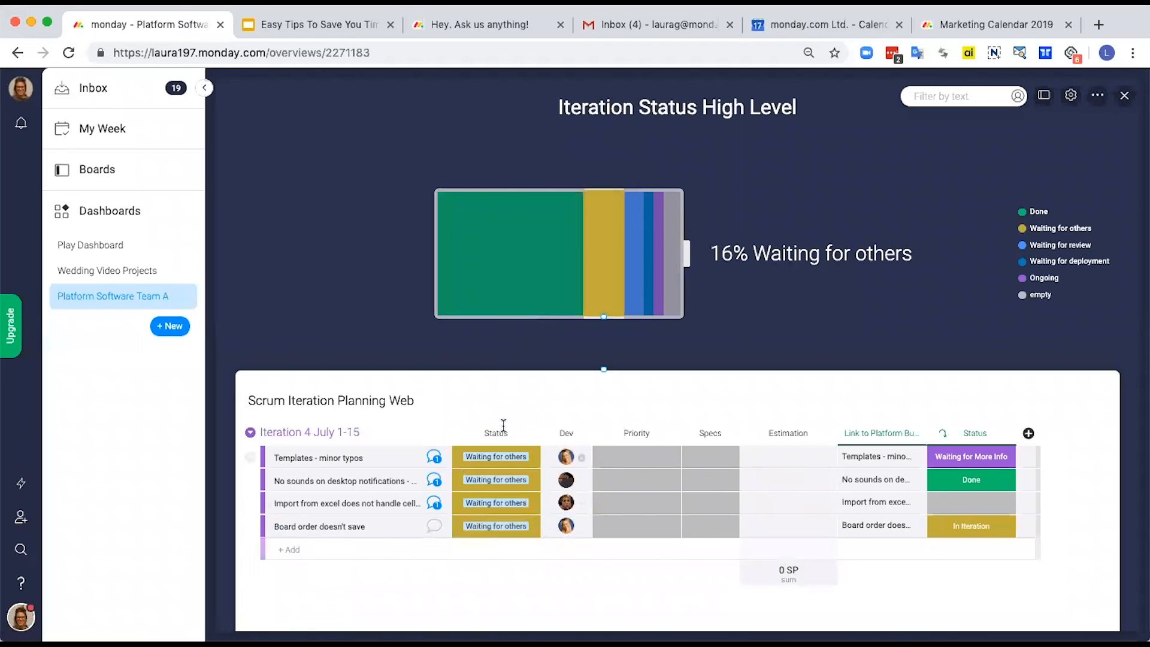
pyautogui.click(632, 285)
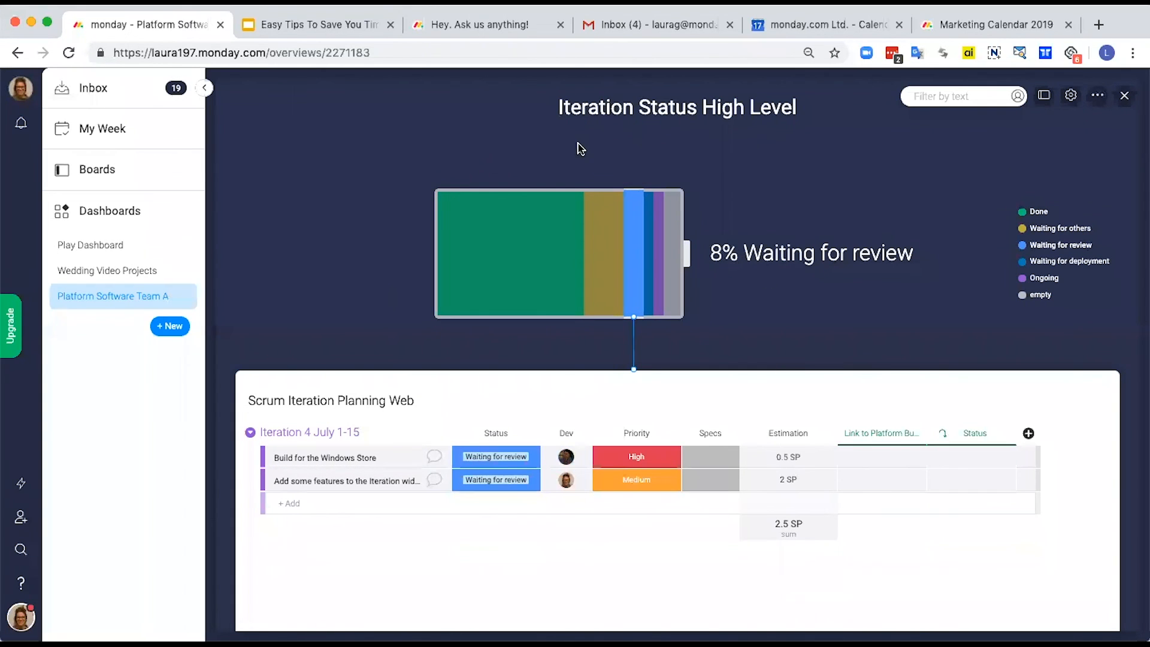
pyautogui.click(652, 258)
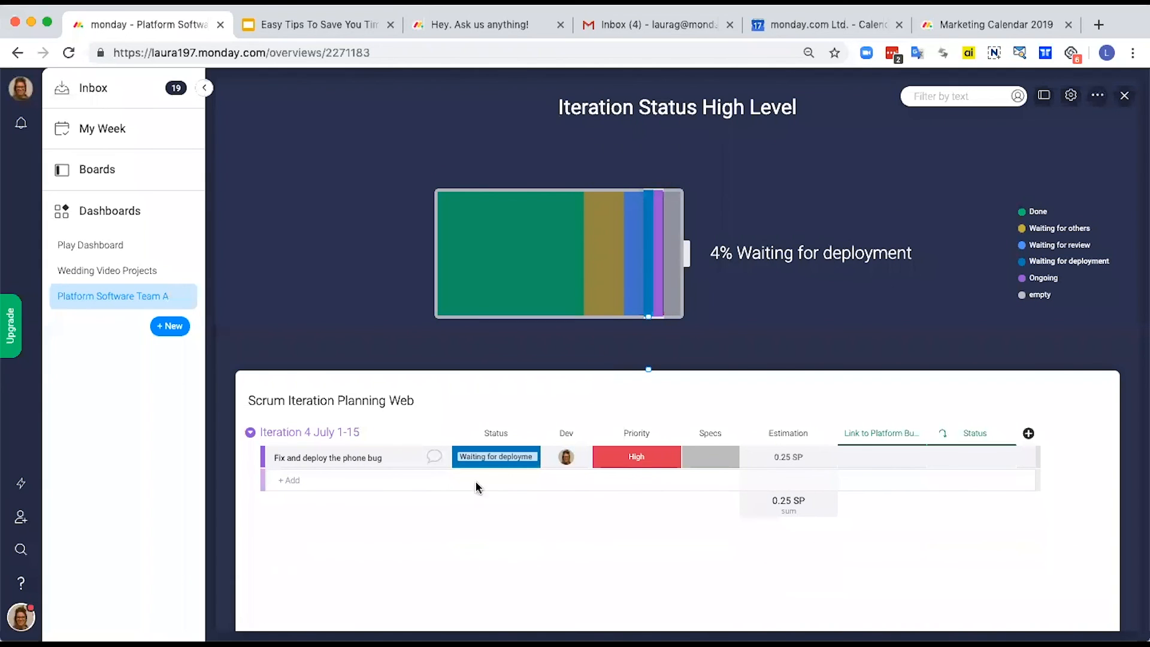
# Step: View the status options and updates of "Fix and deploy the phone bug", and close the item and the expanded widget
pyautogui.click(499, 459)
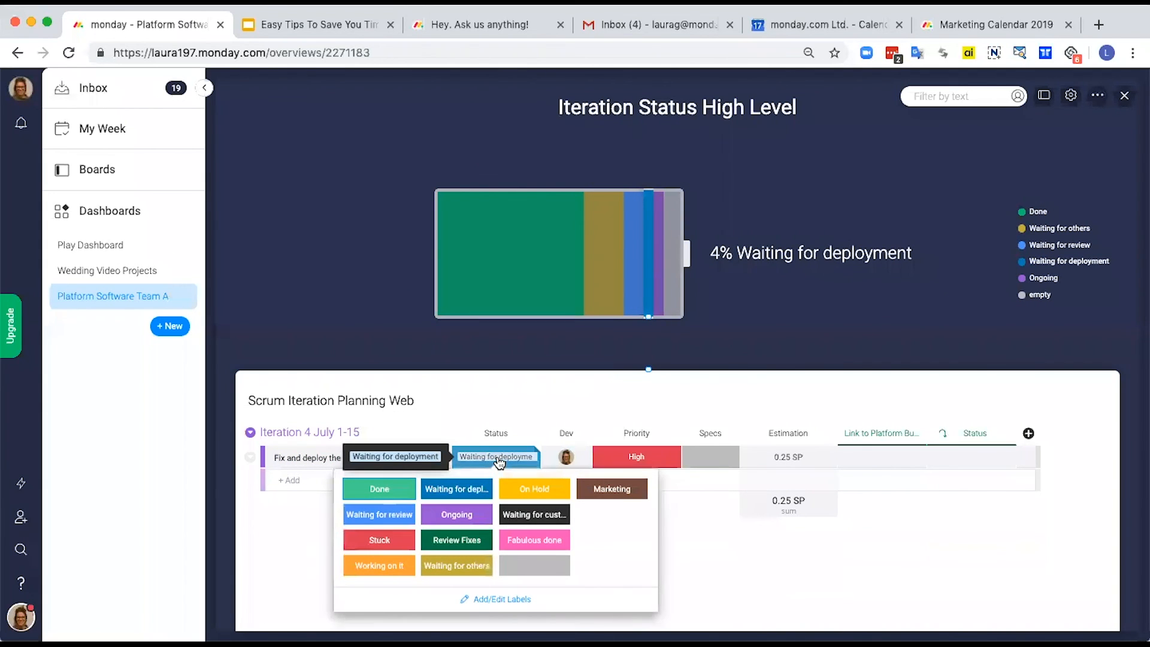
pyautogui.click(445, 467)
pyautogui.click(444, 467)
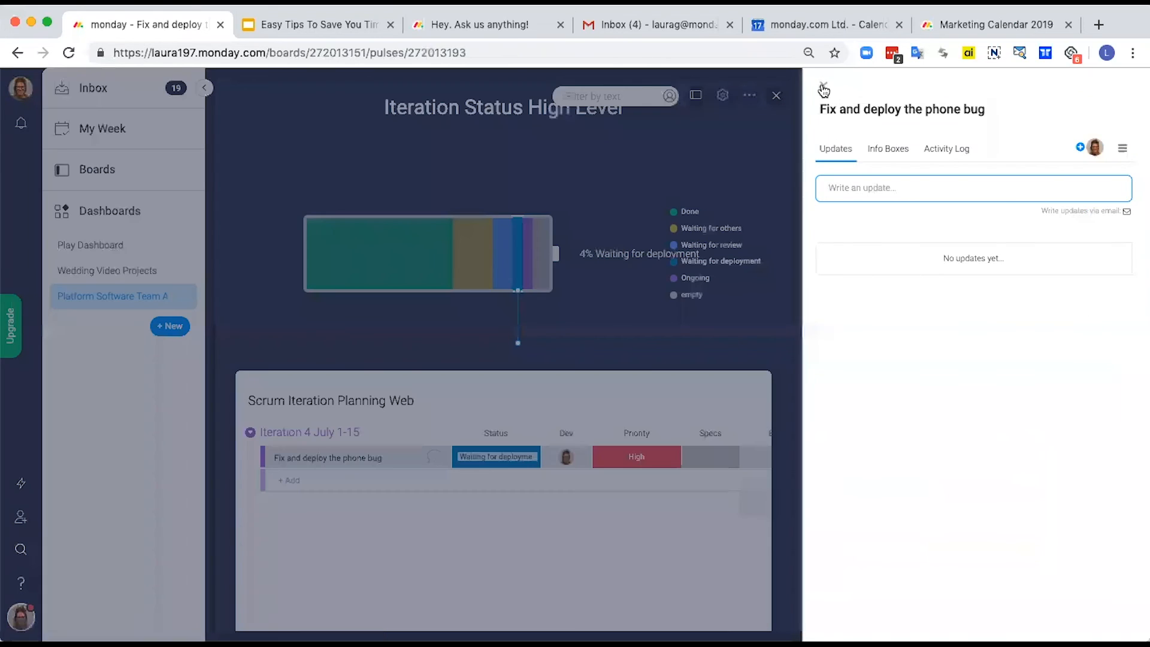
pyautogui.click(823, 87)
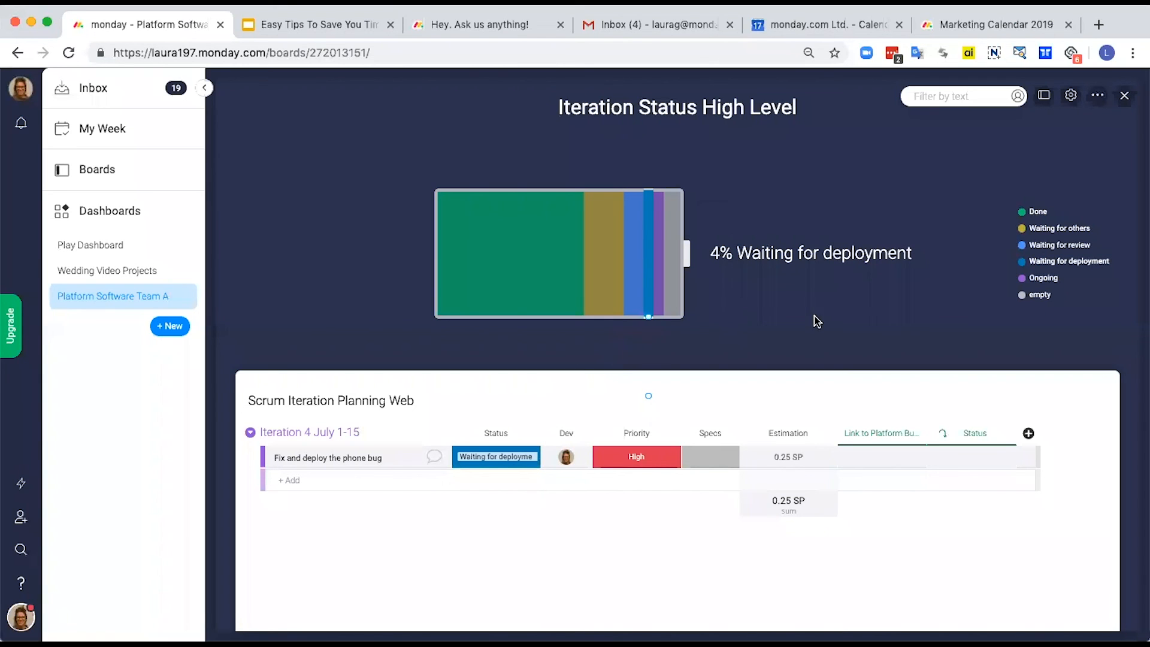
pyautogui.click(1122, 98)
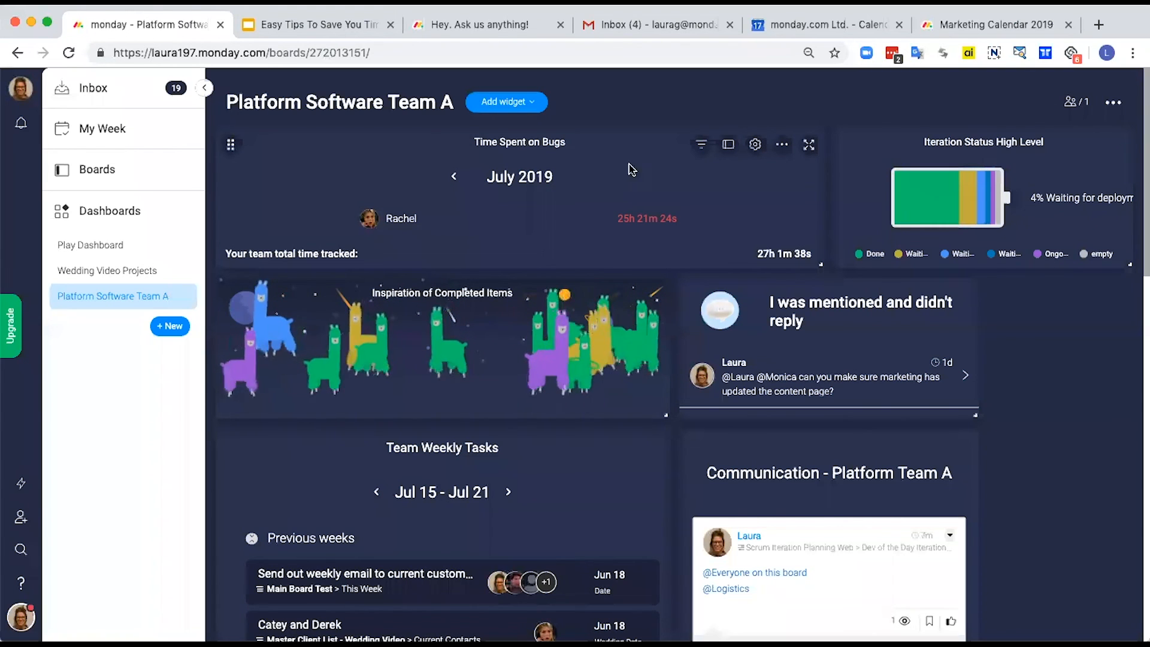
# Step: Expand the "Time Spent on Bugs" widget, view the tracked time by weeks, and switch back to months
pyautogui.click(809, 148)
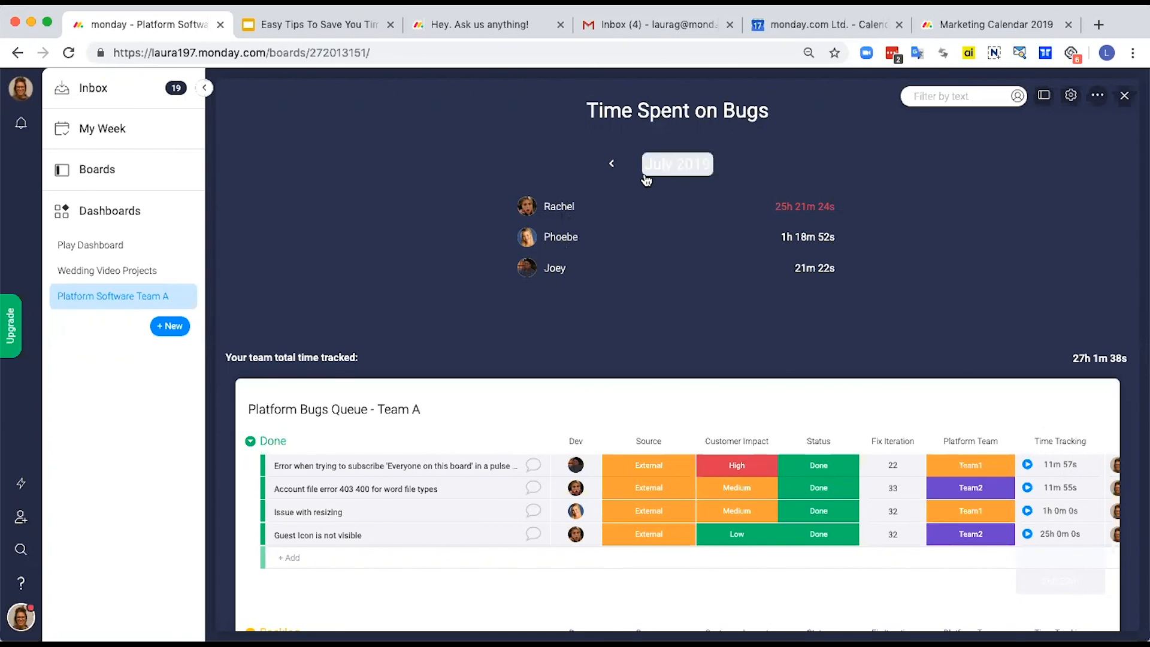
pyautogui.click(680, 165)
pyautogui.click(660, 234)
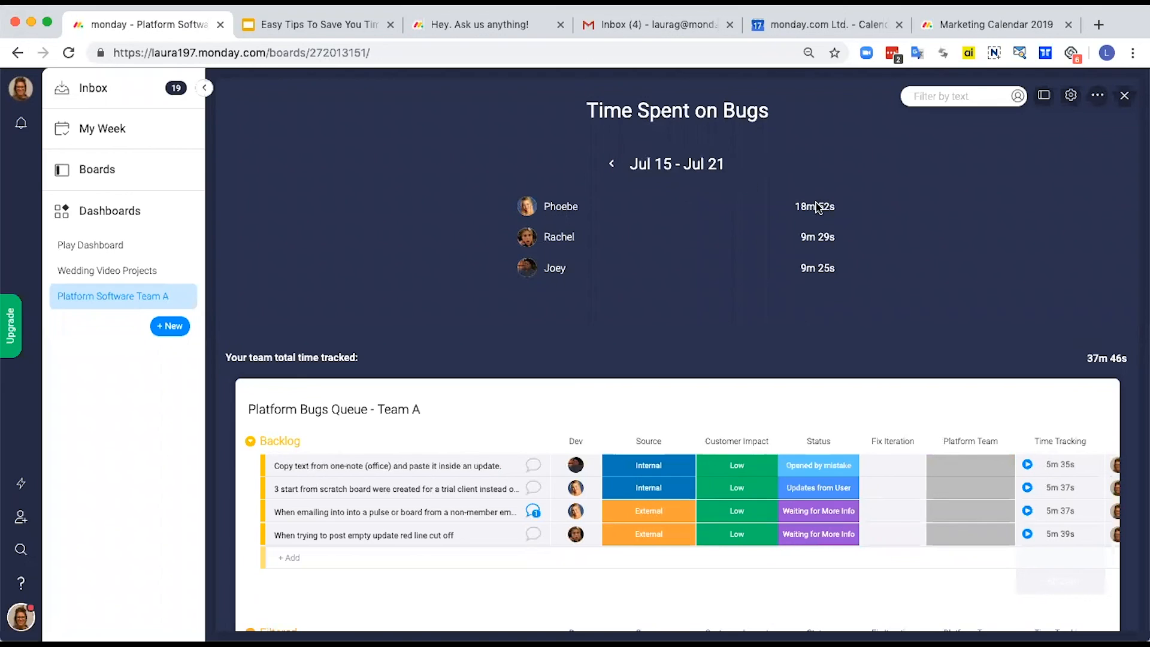
pyautogui.click(693, 171)
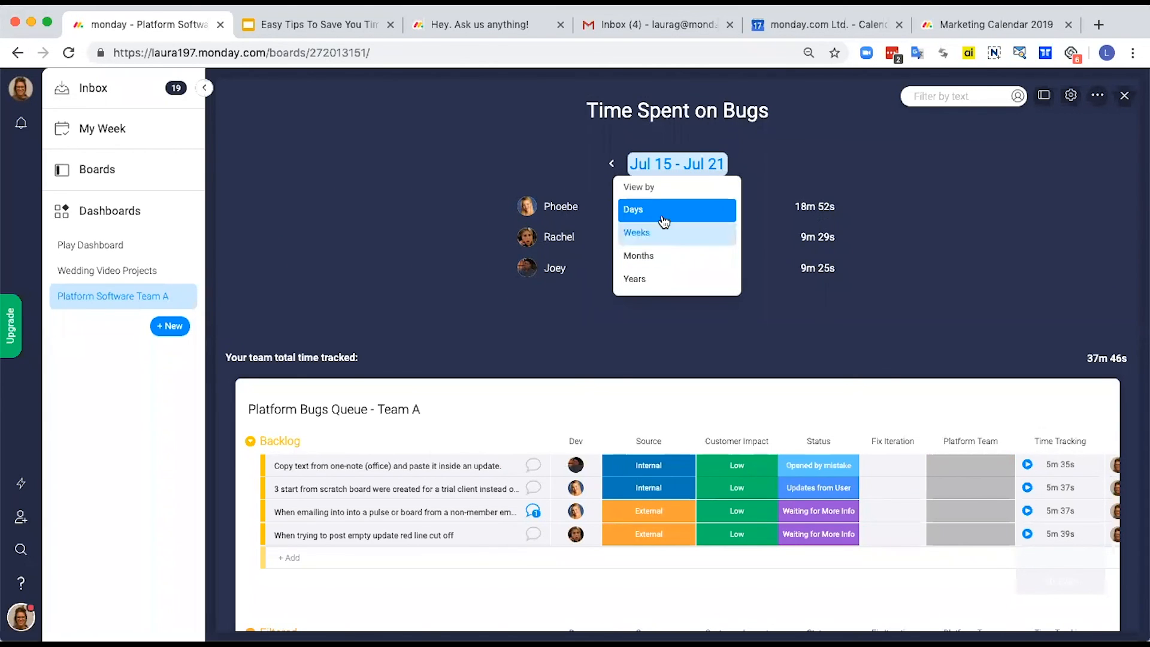
pyautogui.click(649, 257)
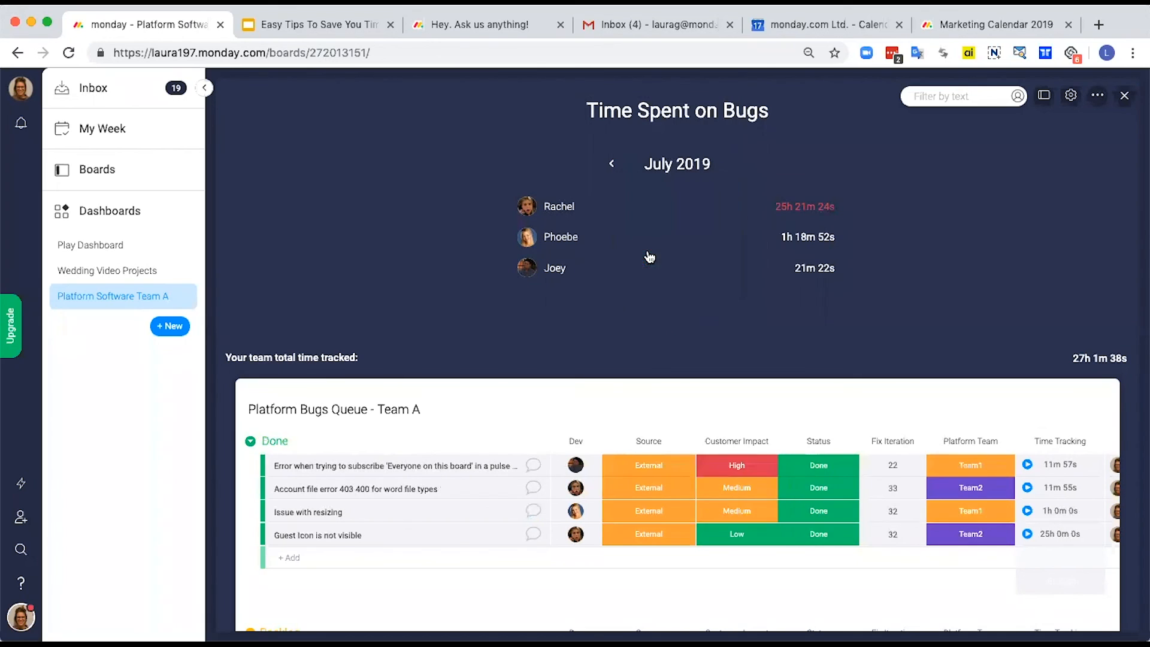
# Step: Check the hours threshold for alerts in the Time Spent on Bugs widget's additional settings, and close the settings
pyautogui.click(1072, 98)
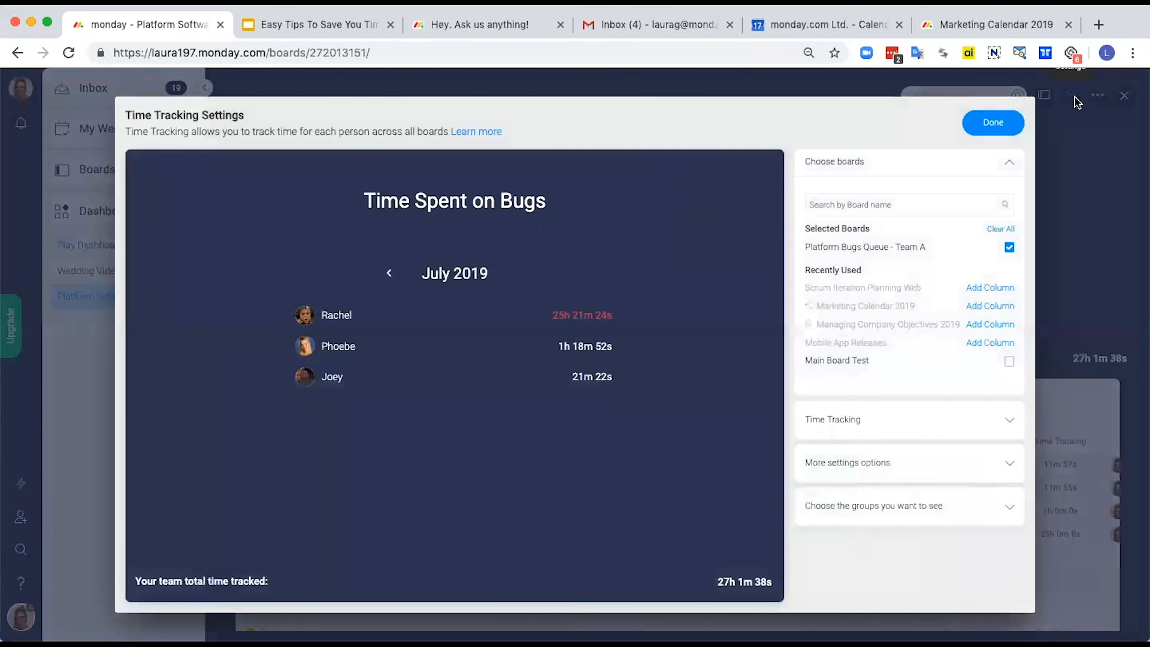
pyautogui.click(832, 464)
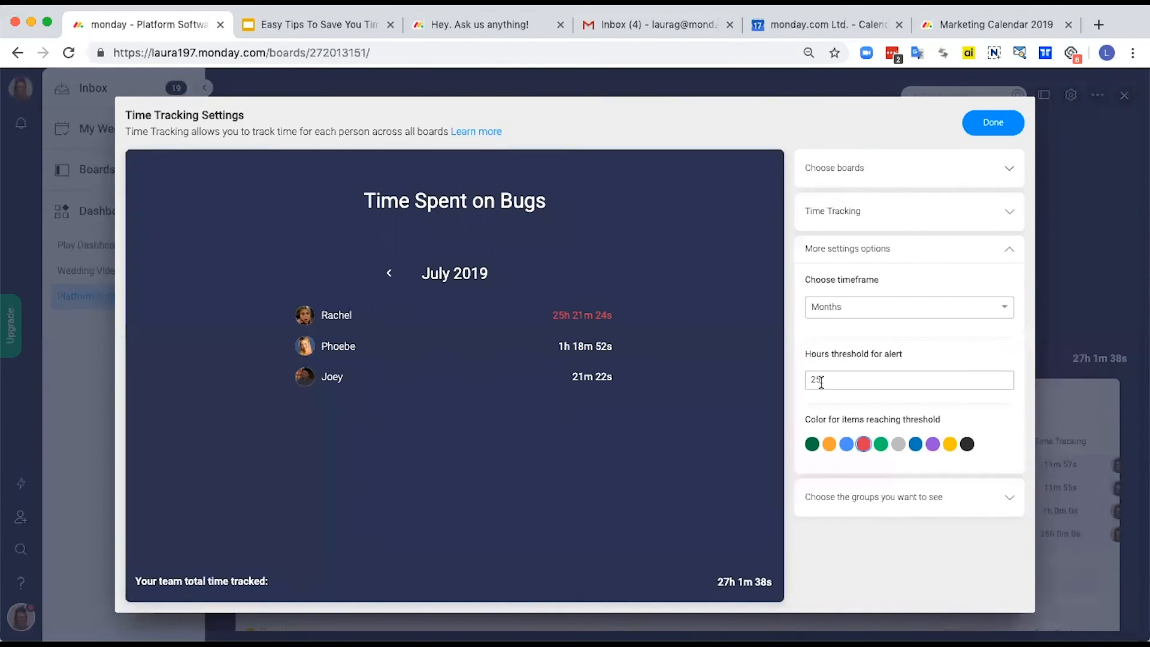
pyautogui.click(830, 381)
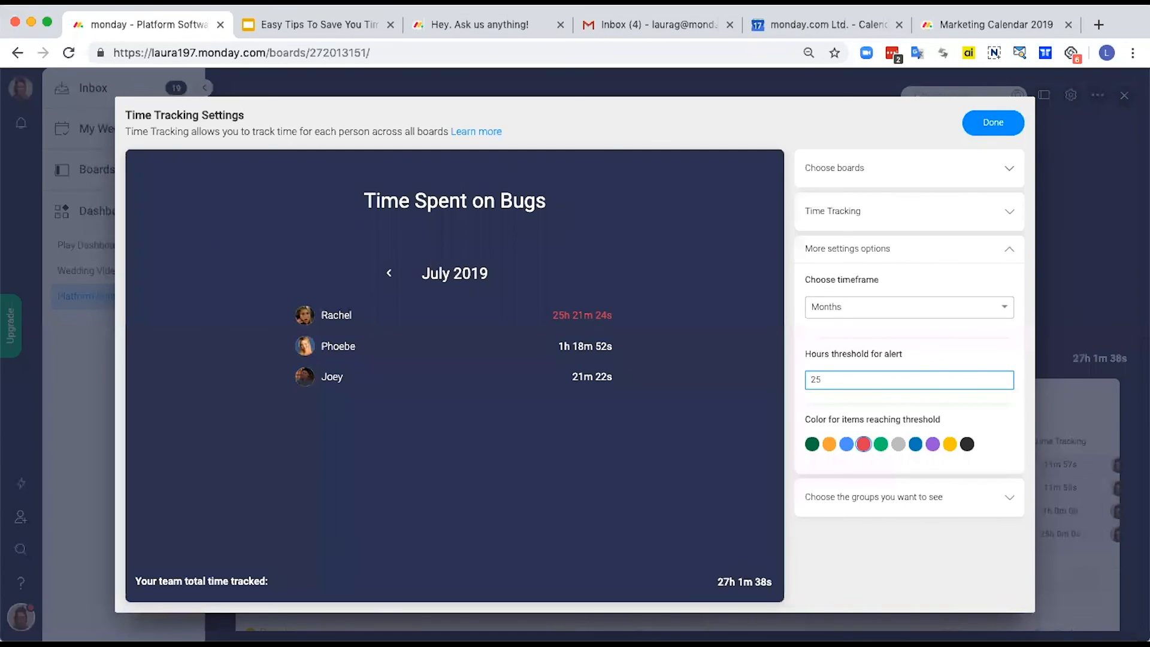
pyautogui.click(995, 124)
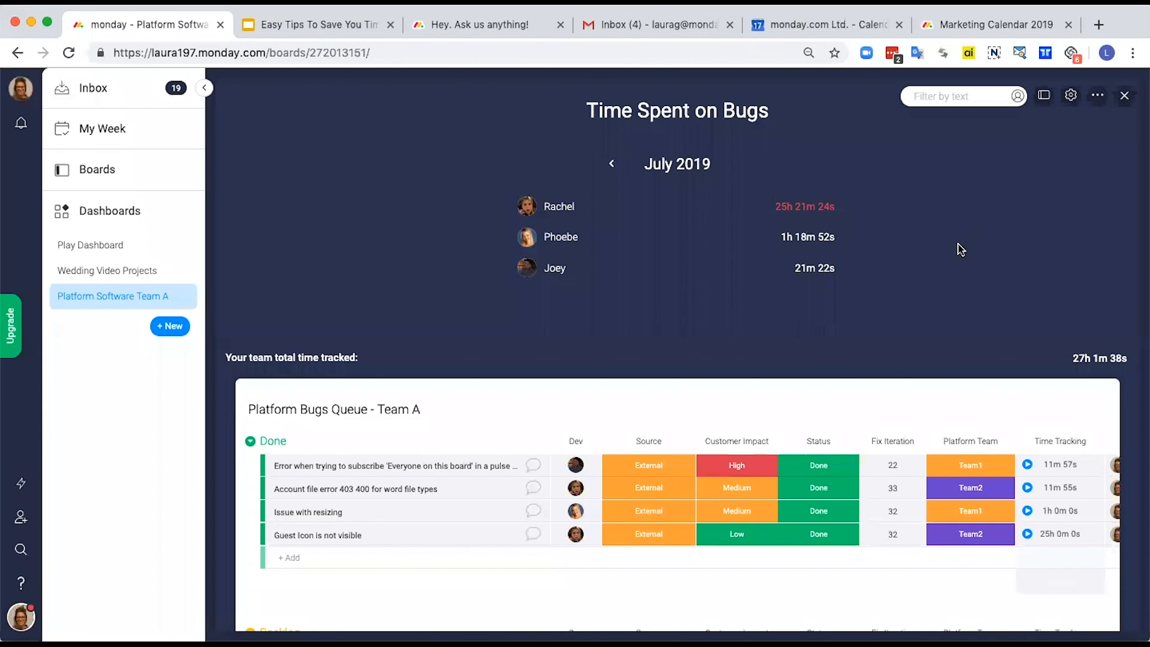